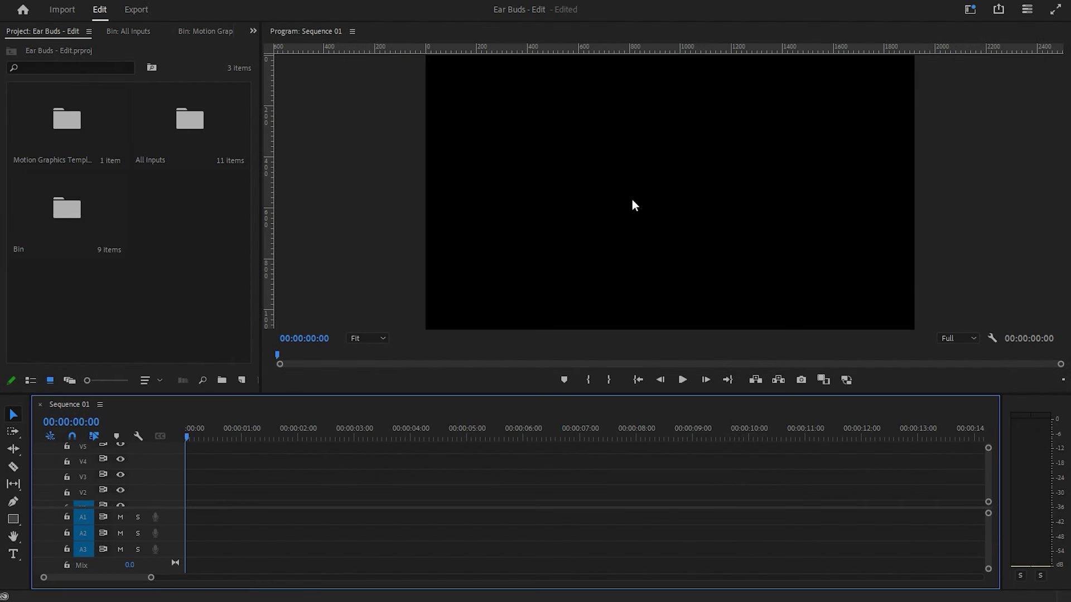
Open the All Inputs bin and place Background.jpg on V2 at 00:00 as a 5-second clip
click(590, 196)
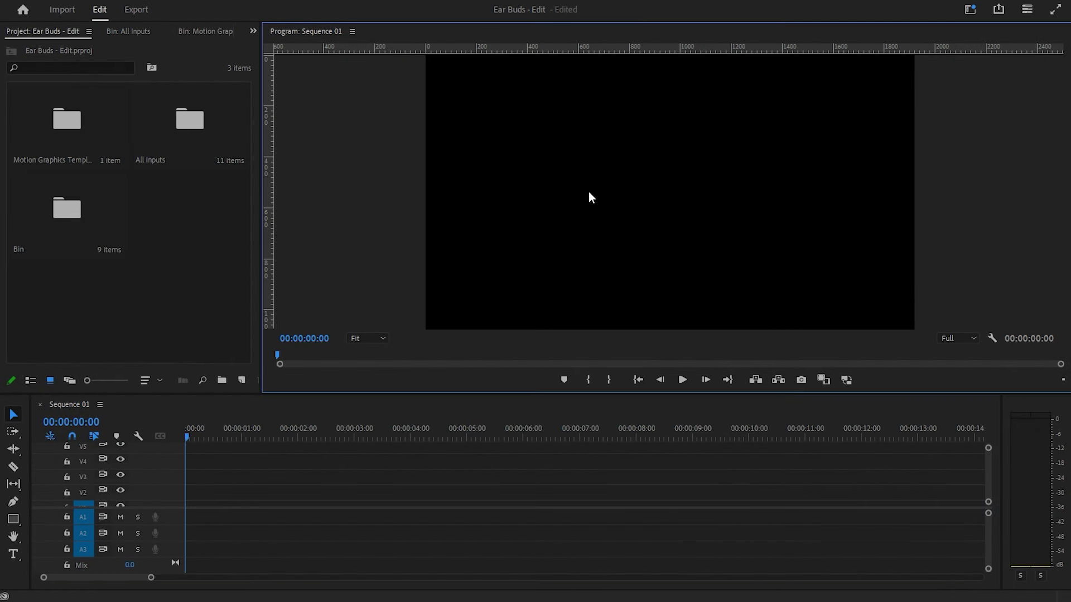
click(237, 115)
double_click(238, 114)
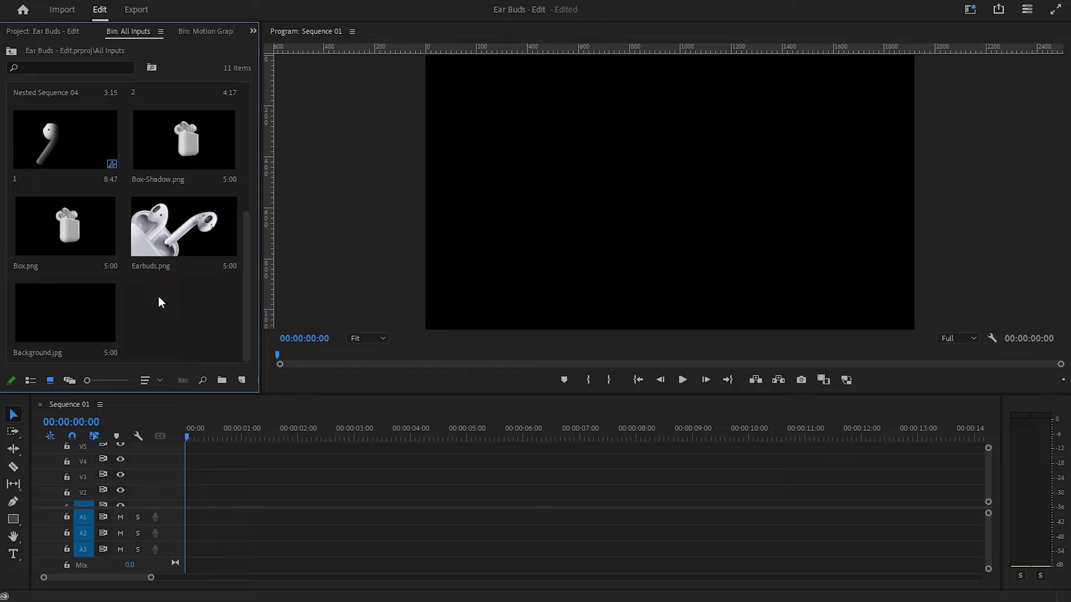
drag(246, 256, 243, 334)
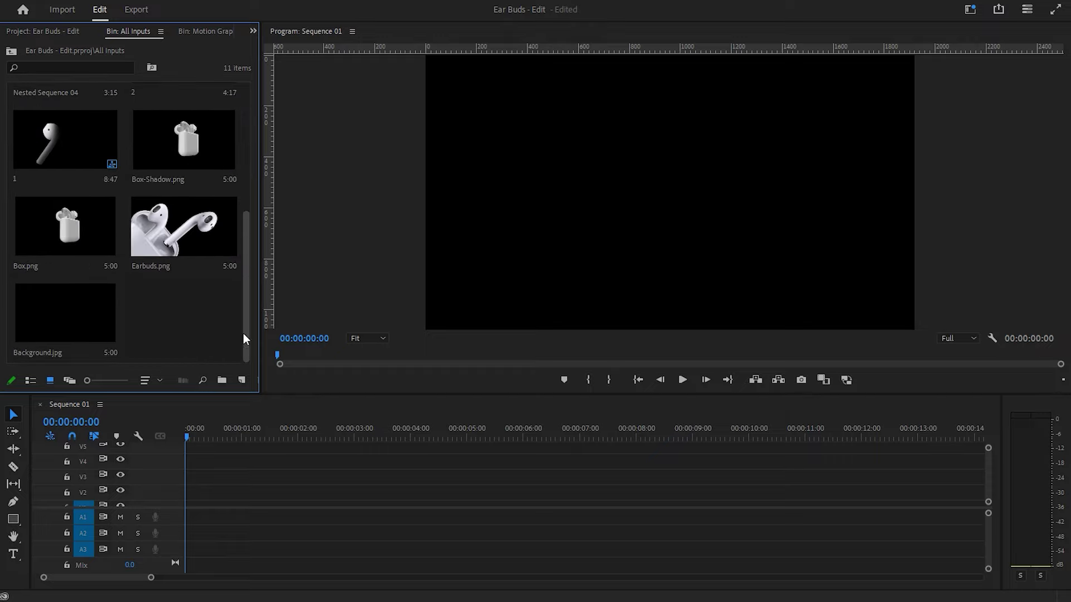
click(37, 335)
mouse_move(318, 447)
mouse_down()
mouse_move(176, 497)
mouse_move(215, 508)
mouse_up()
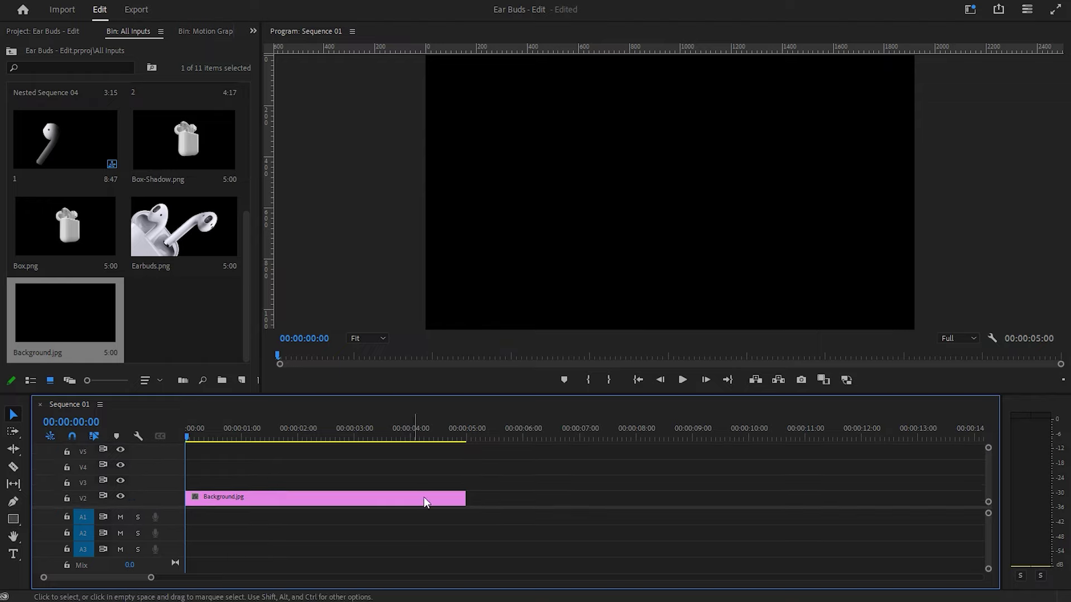
Stretch the Background.jpg clip to end at 00:00:25:38, then zoom the timeline back in
drag(465, 499, 939, 498)
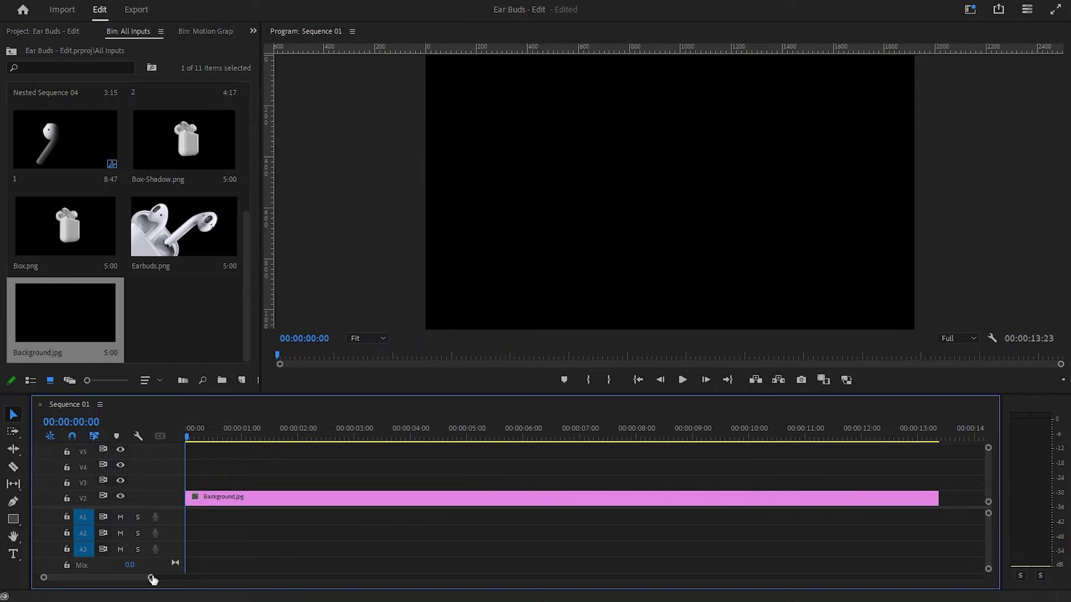
drag(151, 579, 259, 578)
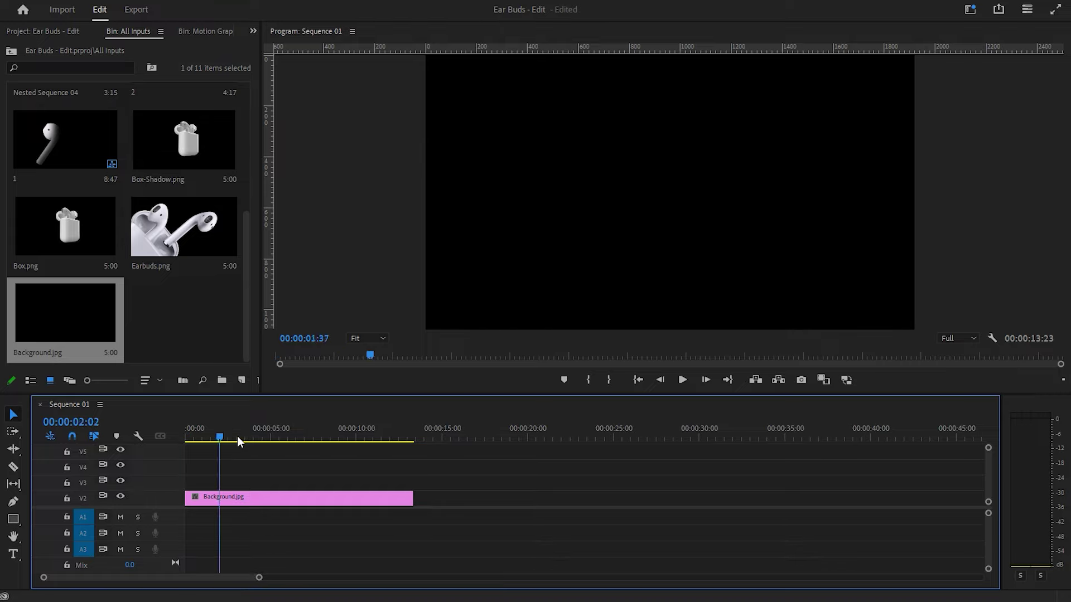
drag(404, 504, 675, 504)
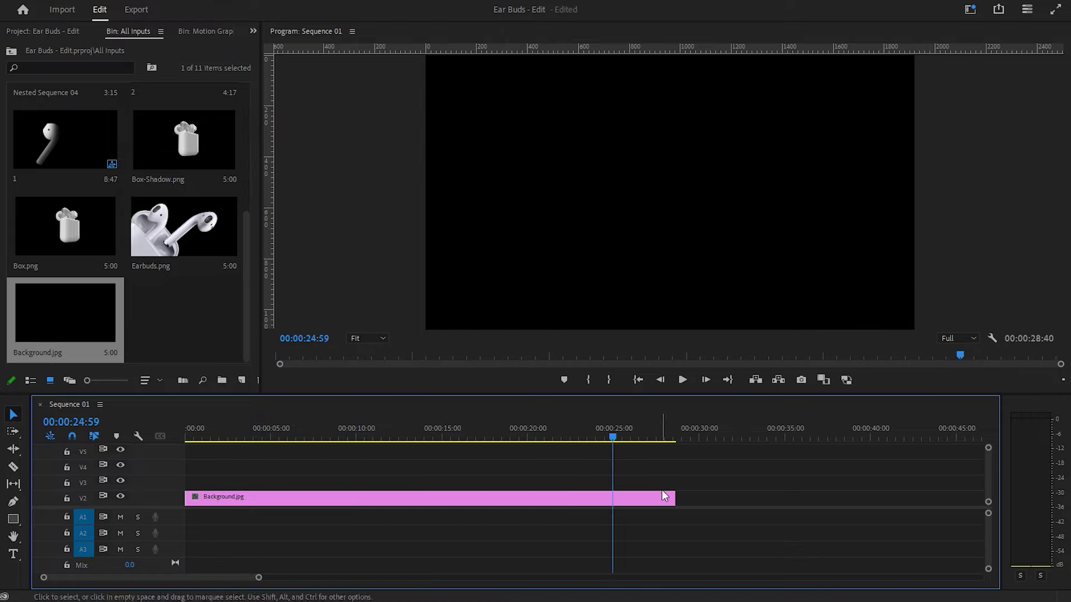
drag(674, 498, 624, 498)
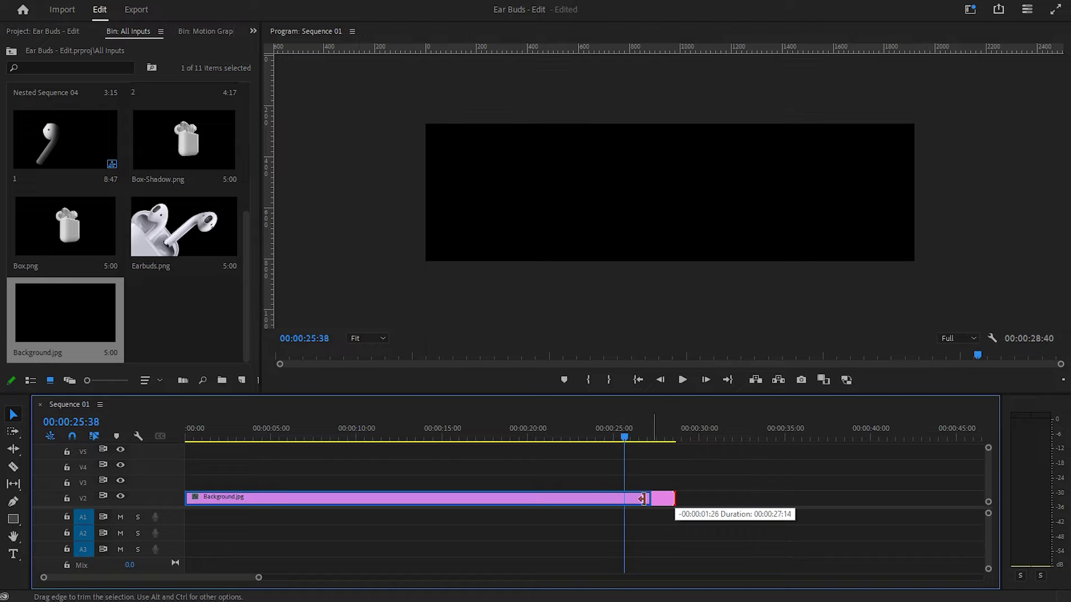
click(622, 438)
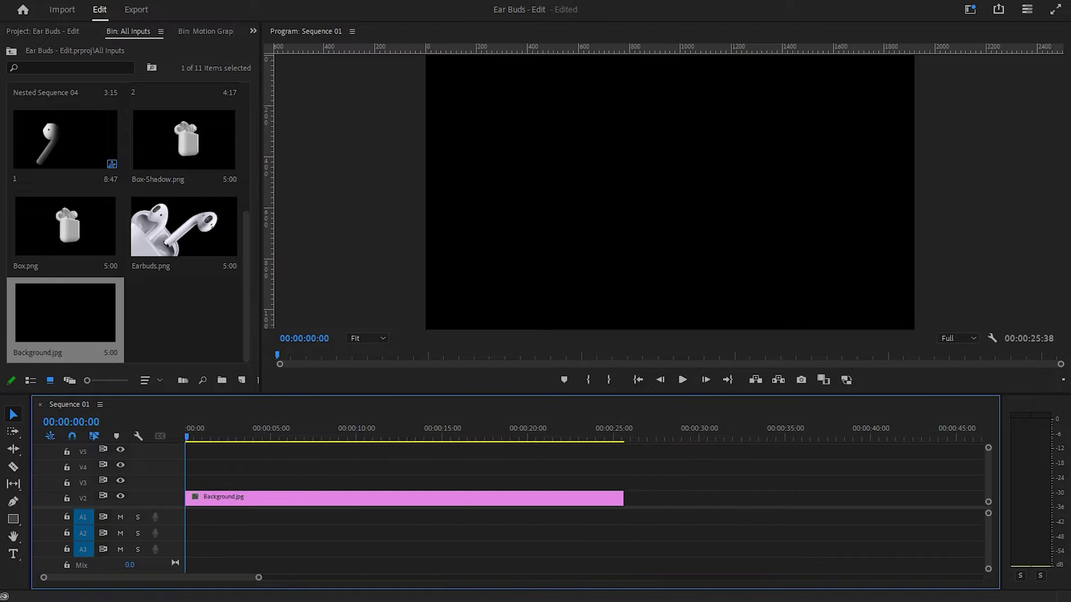
drag(258, 577, 182, 575)
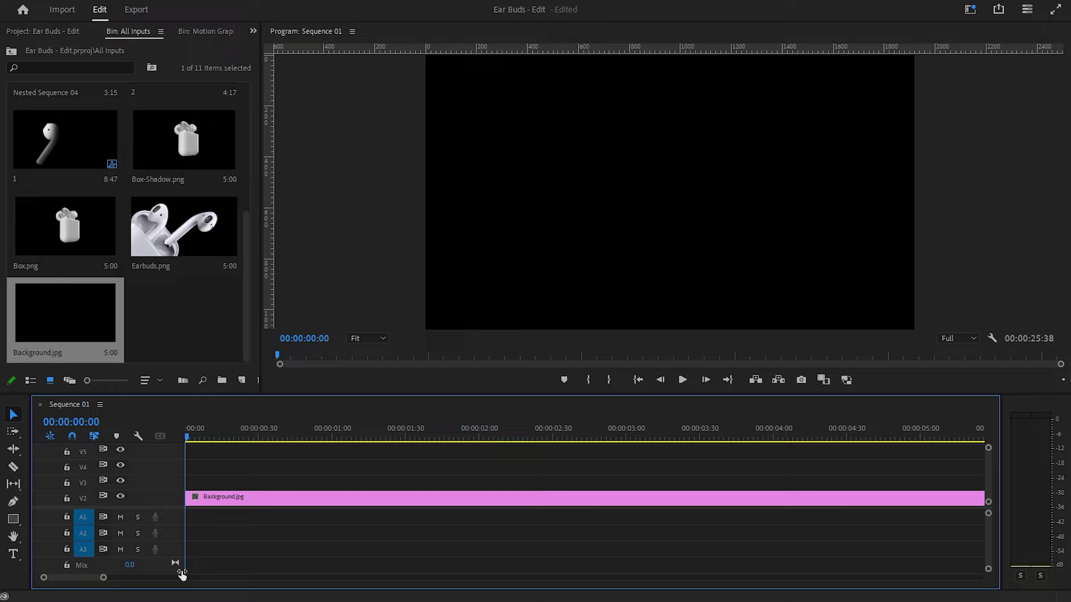
click(196, 346)
mouse_move(243, 270)
mouse_down()
mouse_move(258, 176)
mouse_move(257, 185)
mouse_up()
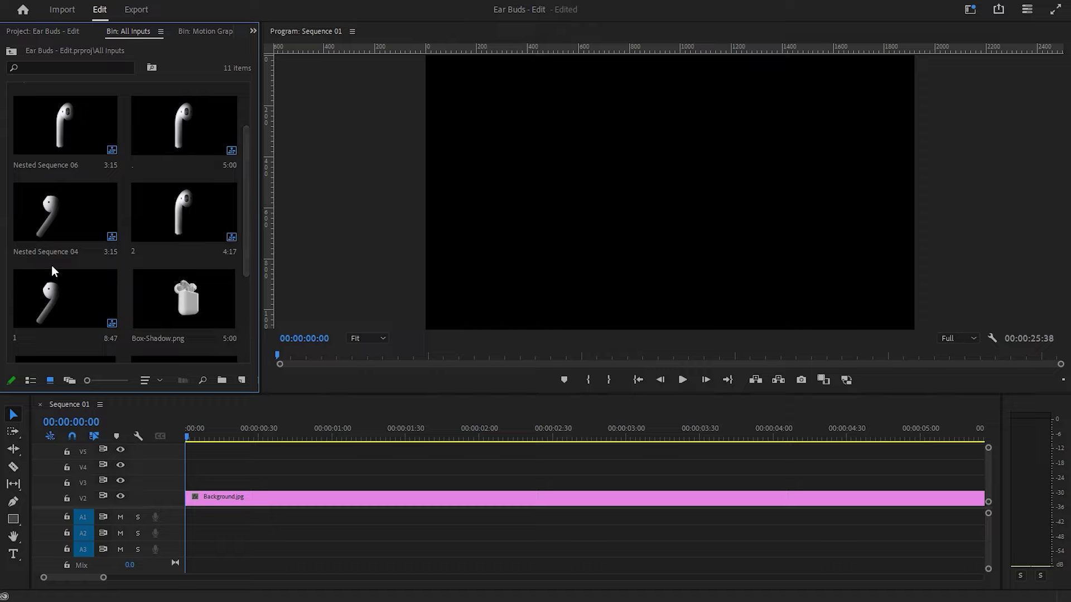
Drop Nested Sequence 04 onto V3 above the background at 00:00
click(54, 288)
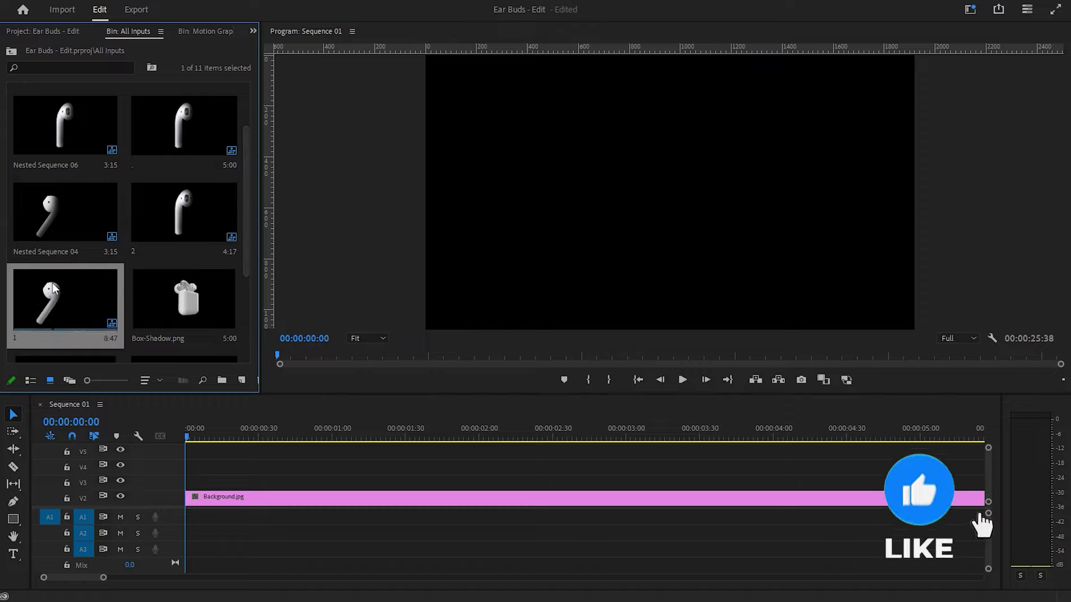
click(71, 211)
drag(70, 210, 199, 478)
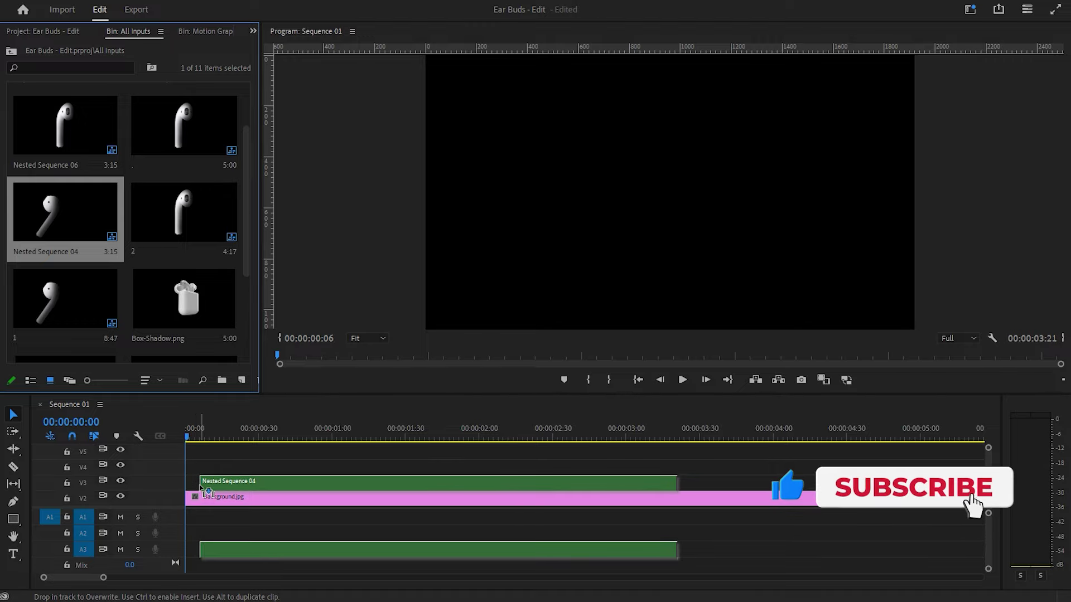
drag(196, 475, 192, 485)
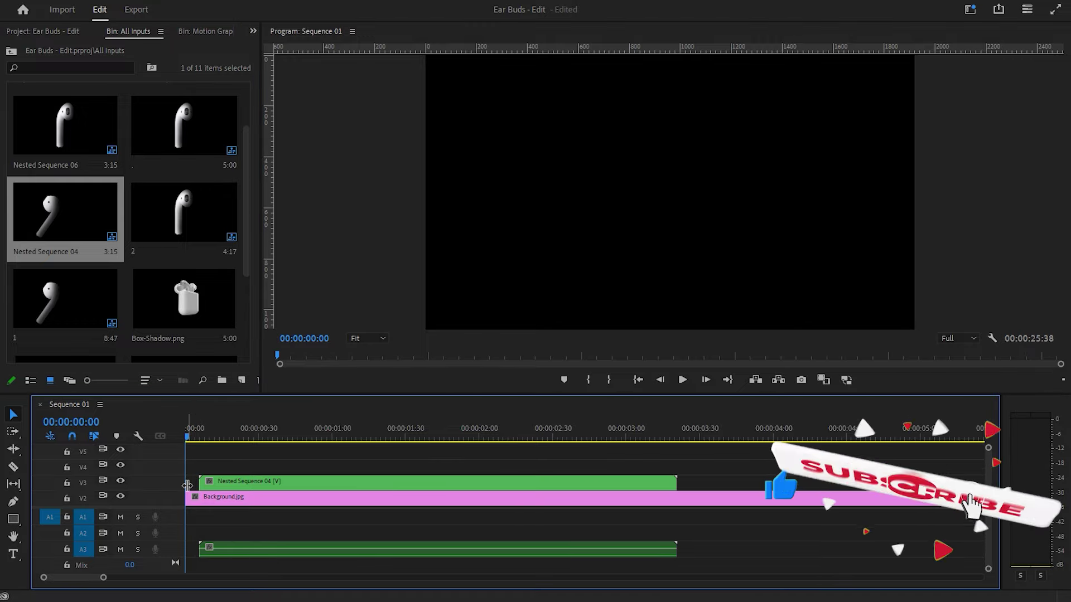
Unlink Nested Sequence 04 and delete its A3 audio
click(246, 544)
right_click(245, 548)
click(306, 194)
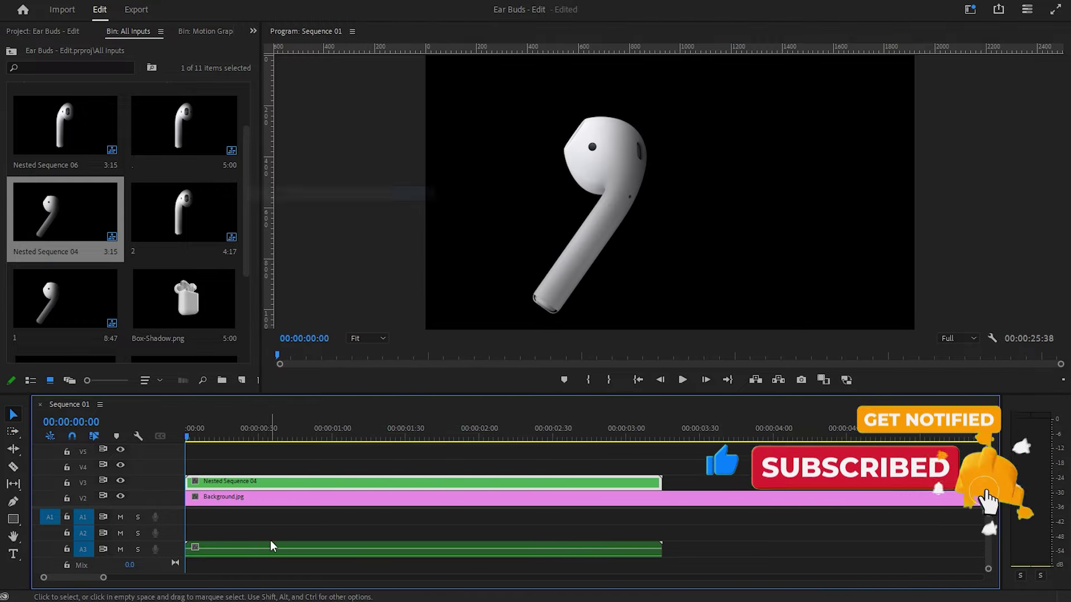
click(272, 551)
key(Delete)
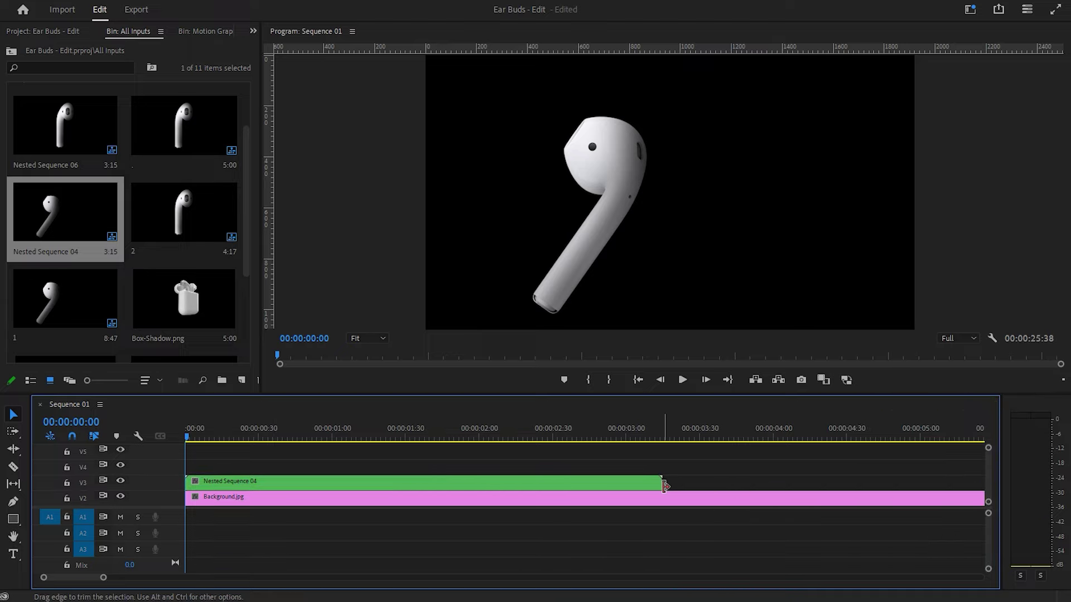
Trim Nested Sequence 04 to a 00:00:00:46 clip and check the timing
mouse_move(662, 482)
mouse_down()
mouse_move(246, 477)
mouse_move(270, 482)
mouse_up()
key(space)
key(space)
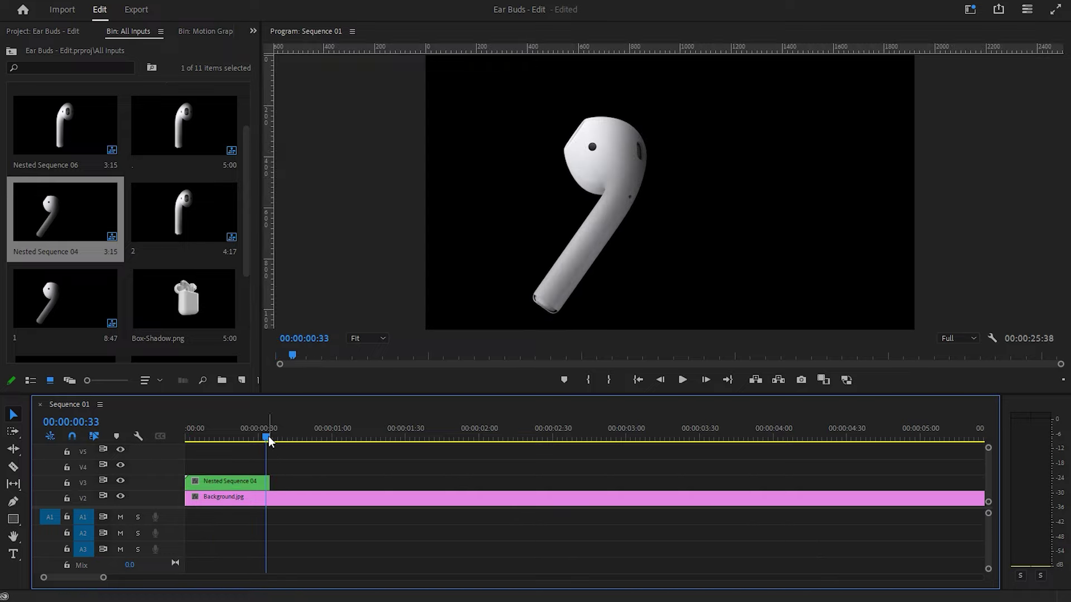
mouse_move(269, 483)
mouse_down()
mouse_move(327, 489)
mouse_move(296, 483)
mouse_up()
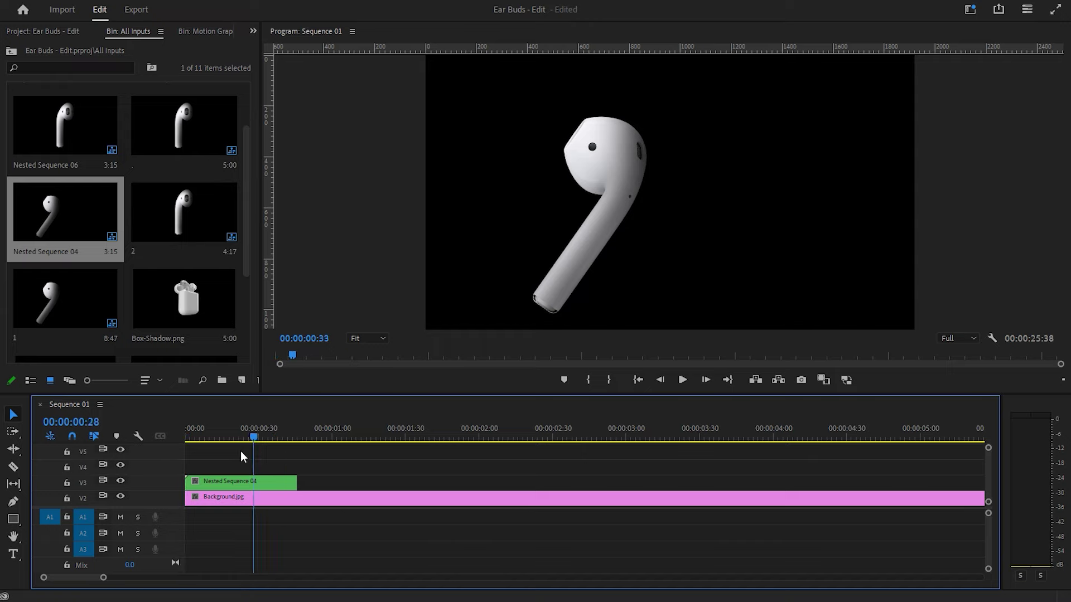
key(Home)
click(239, 488)
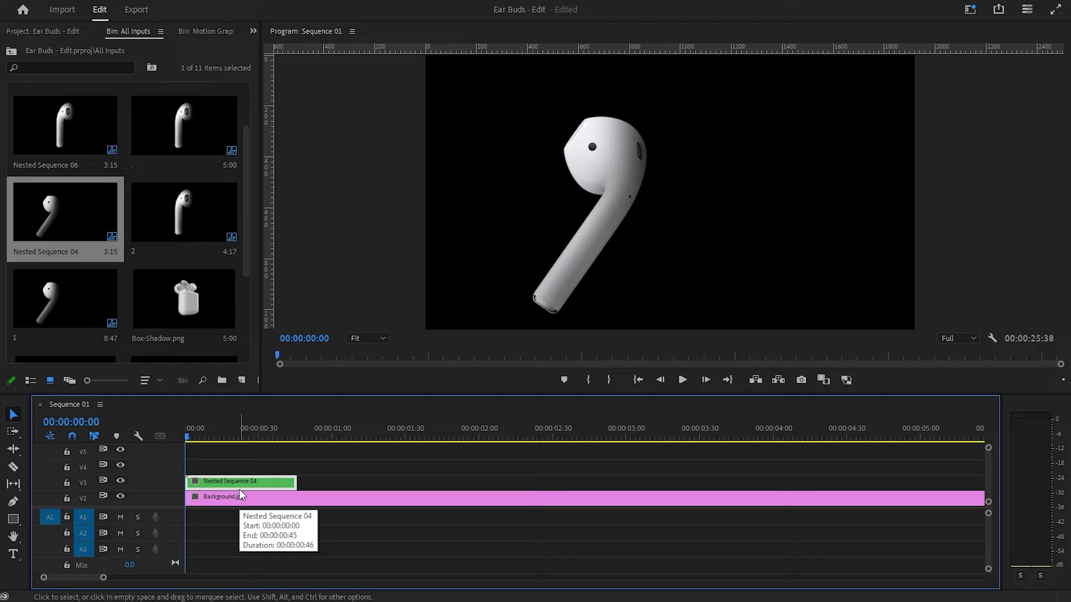
In Effect Controls, keyframe the earbud's start at X 1180, rotated about -33°, below frame
click(255, 31)
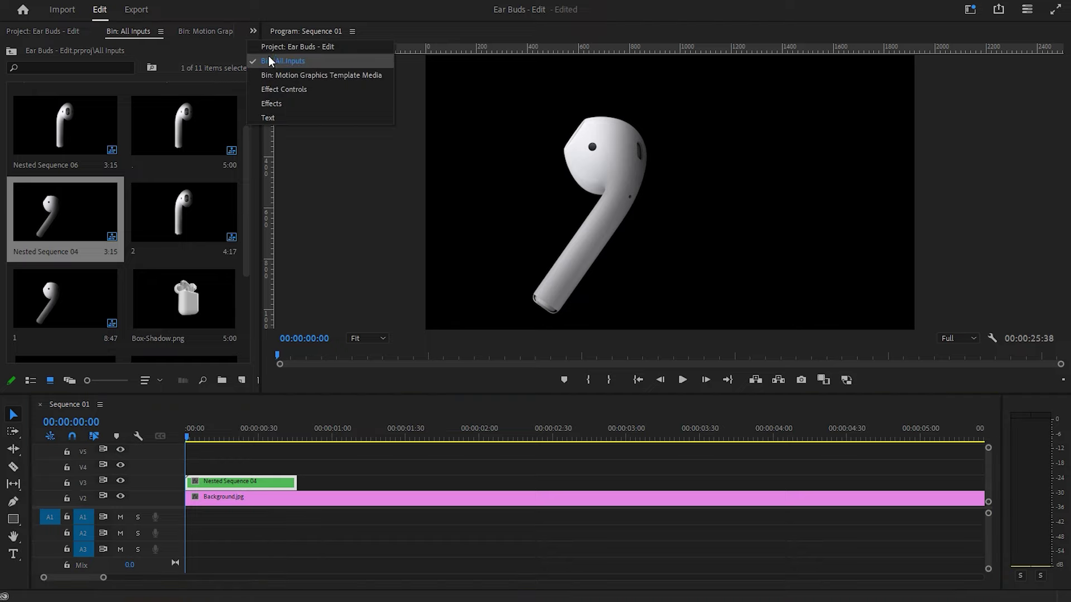
click(273, 88)
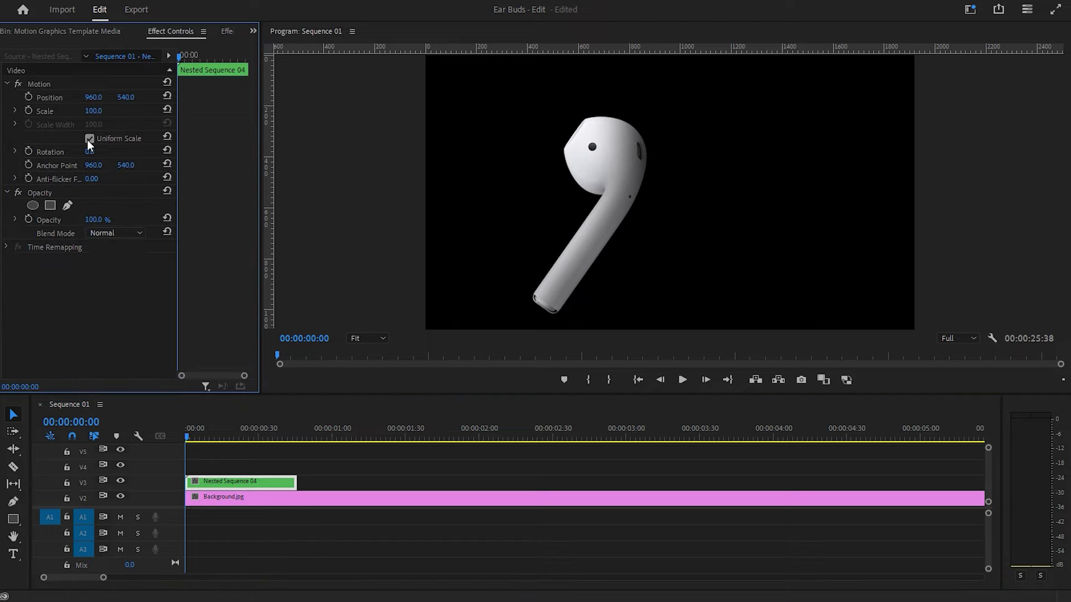
click(29, 110)
drag(93, 97, 215, 97)
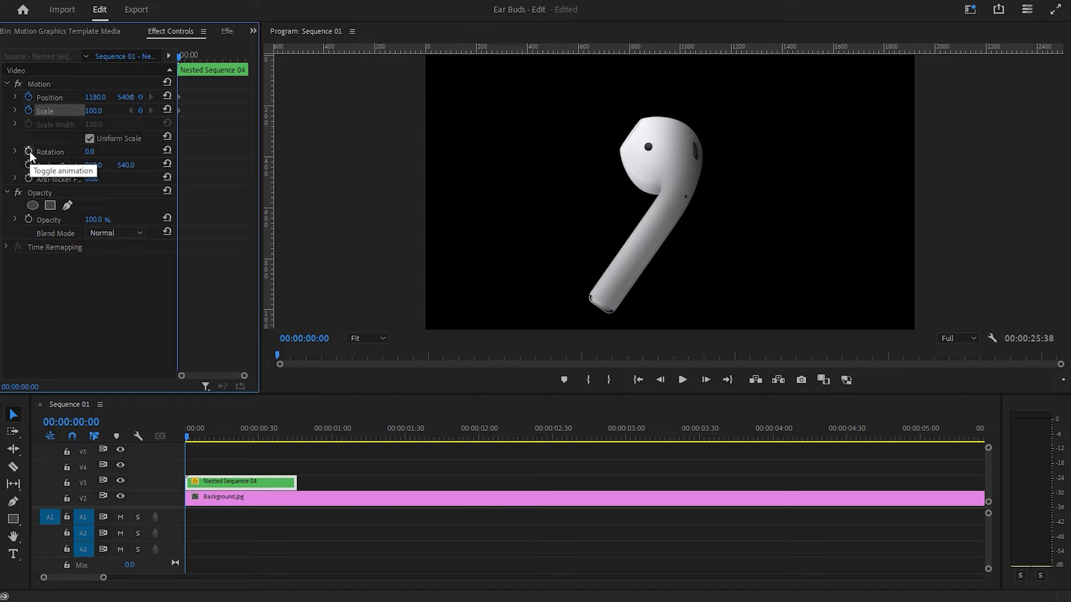
drag(89, 154, 72, 154)
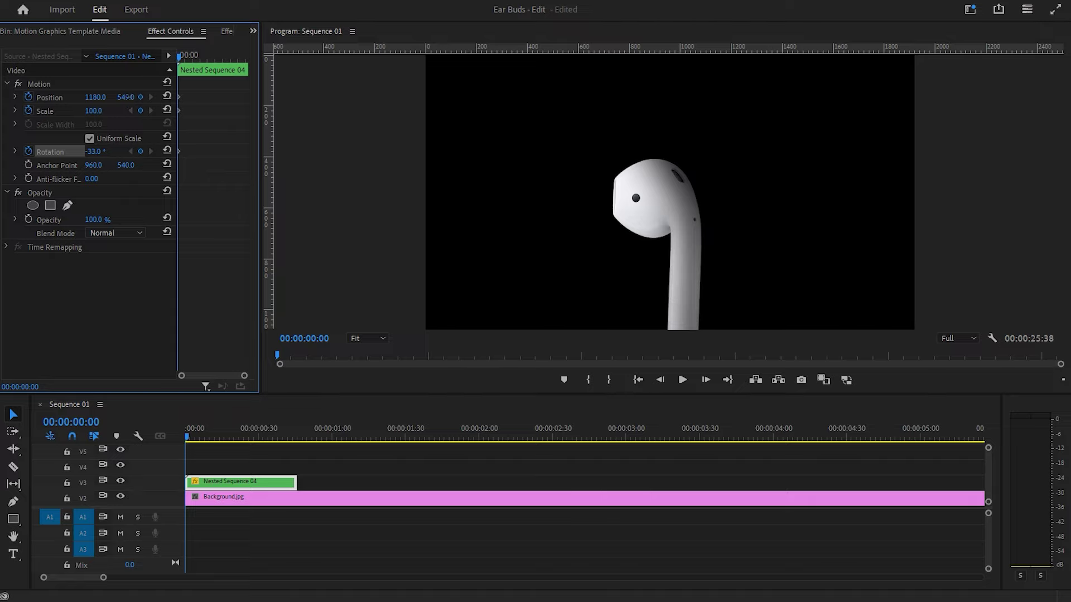
drag(125, 97, 185, 97)
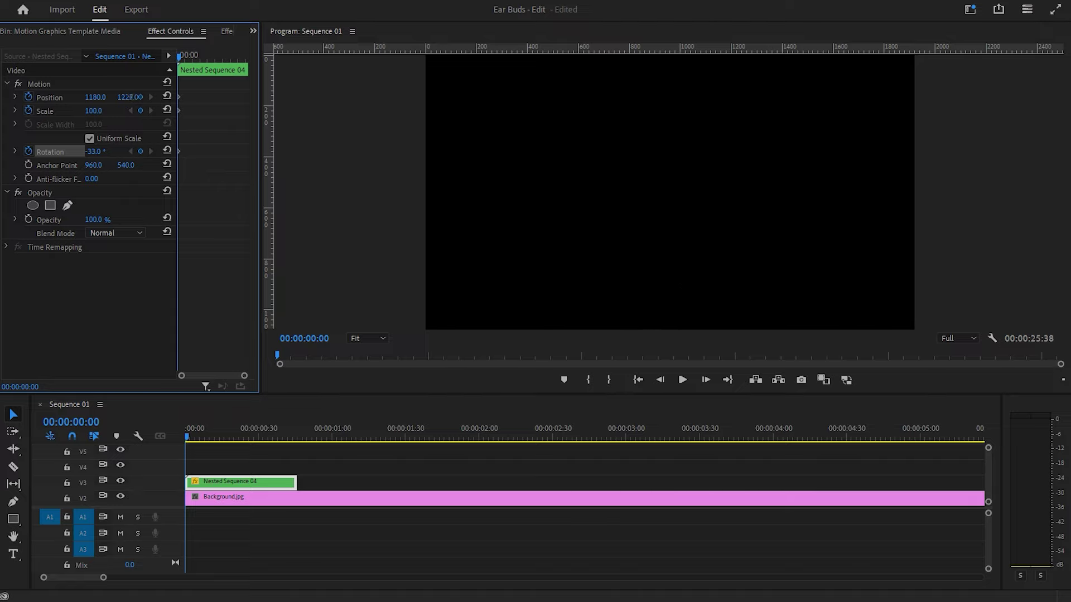
key(shift+Right)
key(shift+Right)
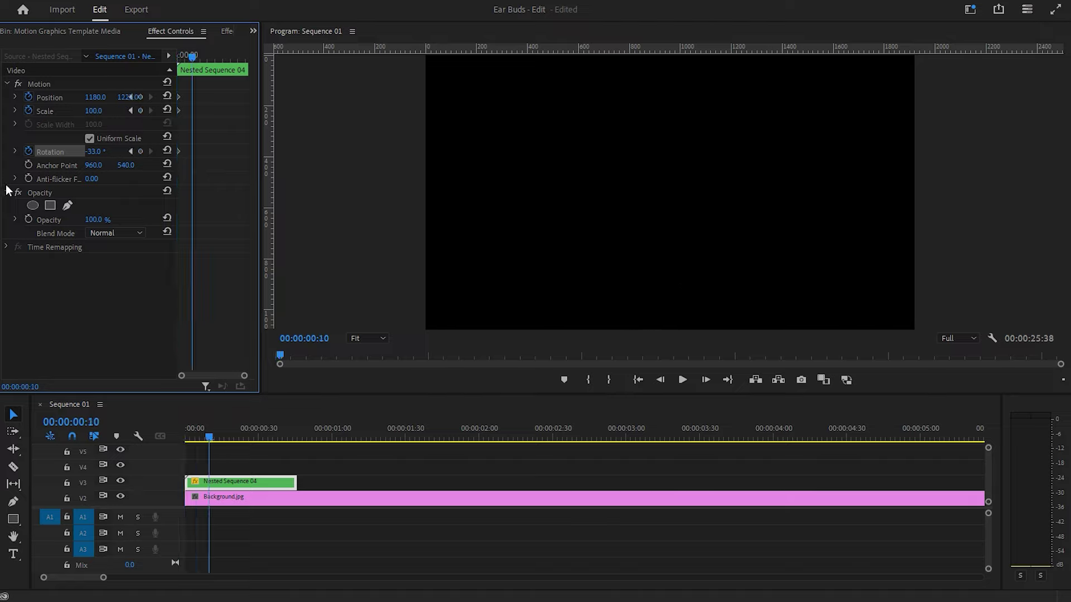
key(shift+Right)
key(shift+Right)
key(shift+Right)
Add 0:25 keyframes raising and tilting the earbud, lift it higher, and retrim the clip end
drag(296, 483, 421, 483)
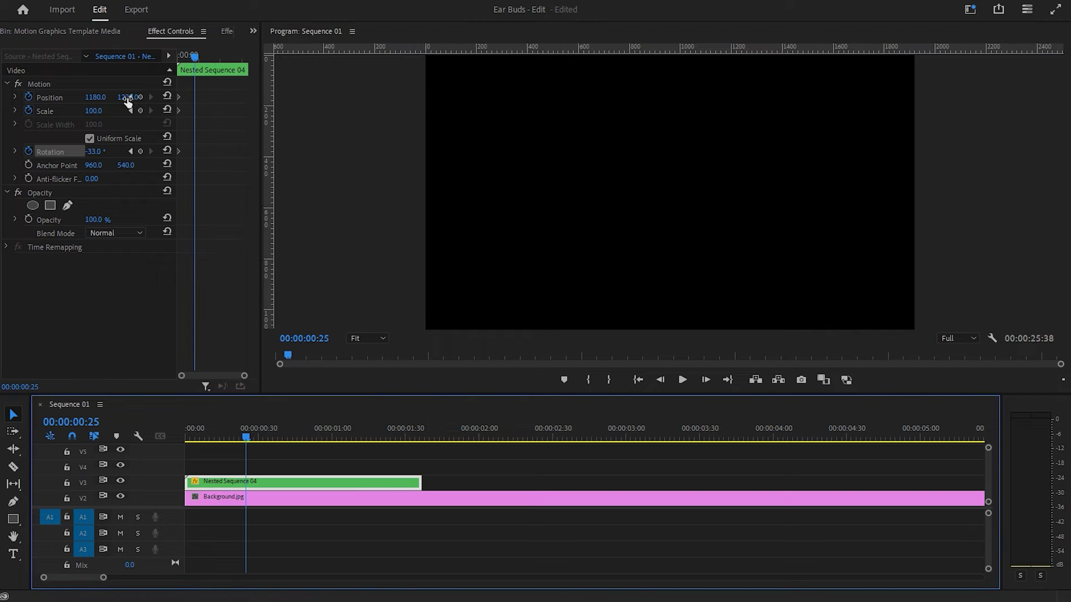
drag(136, 98, 132, 97)
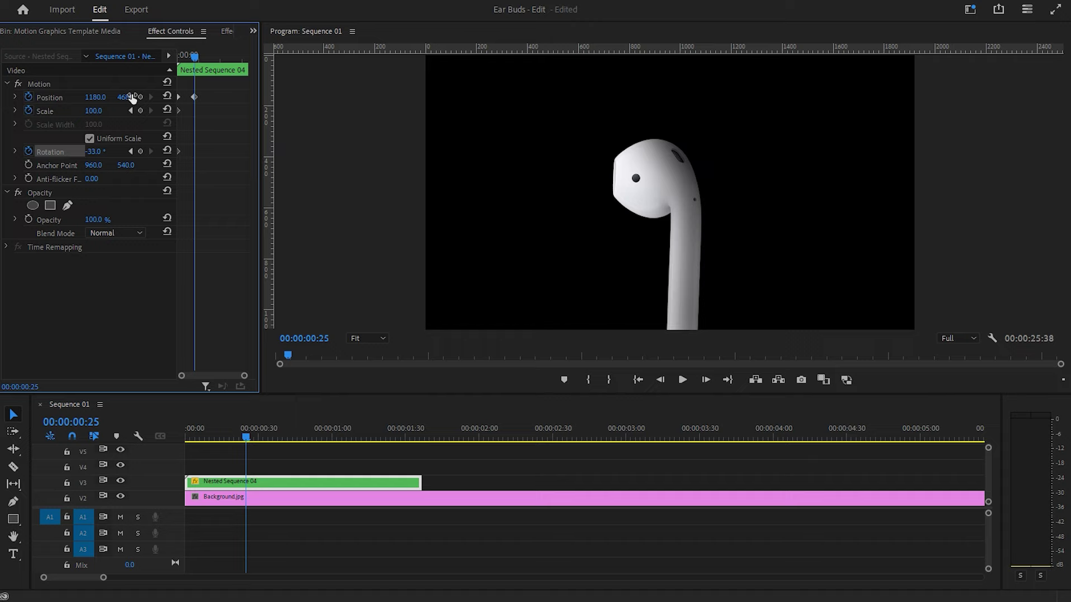
drag(89, 152, 87, 152)
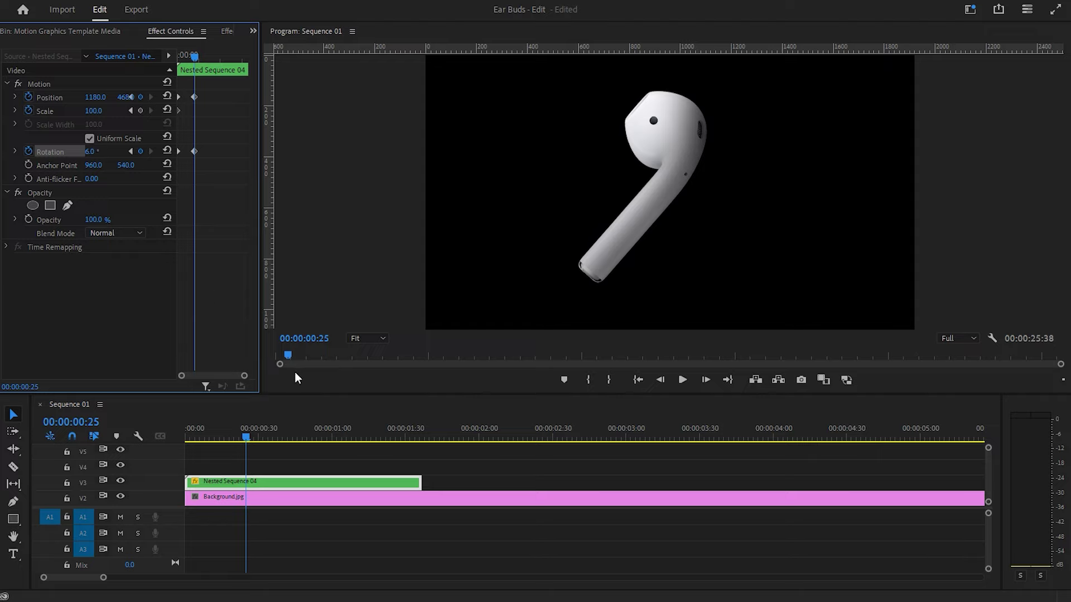
drag(262, 437, 343, 461)
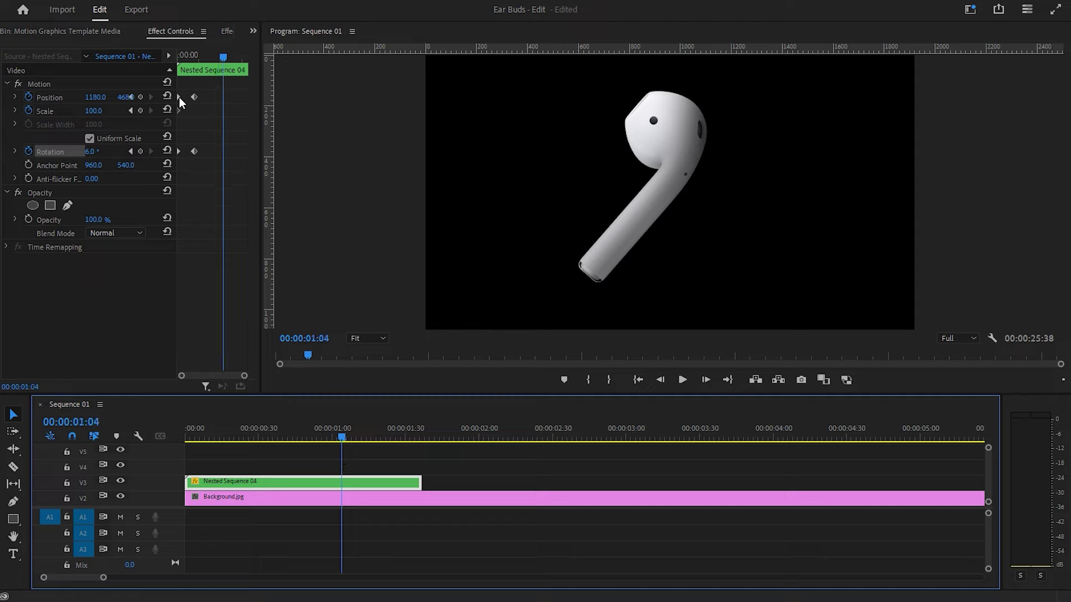
drag(124, 97, 95, 97)
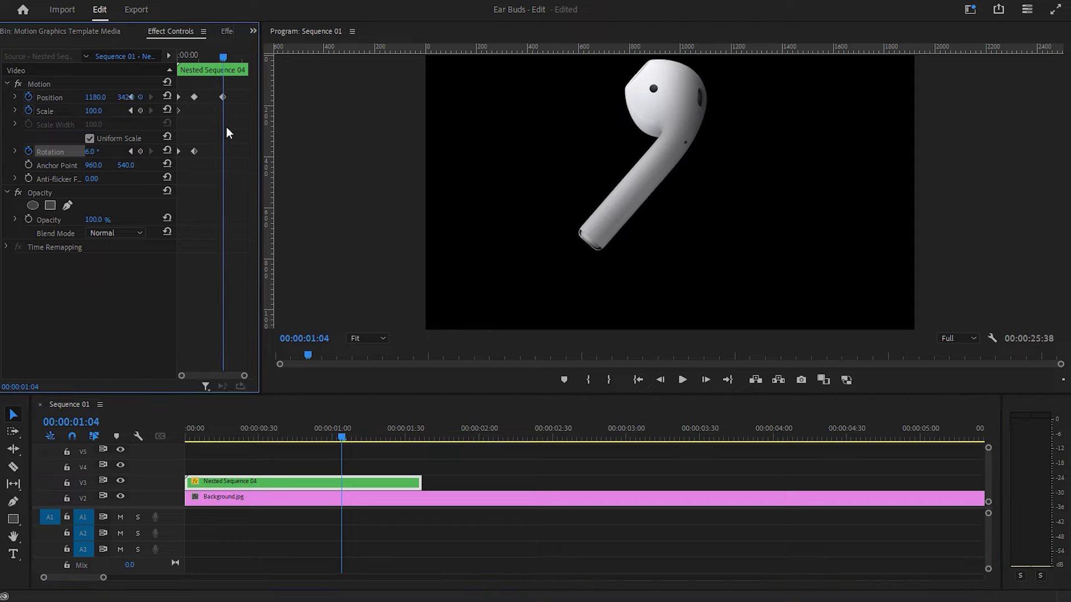
drag(224, 97, 241, 97)
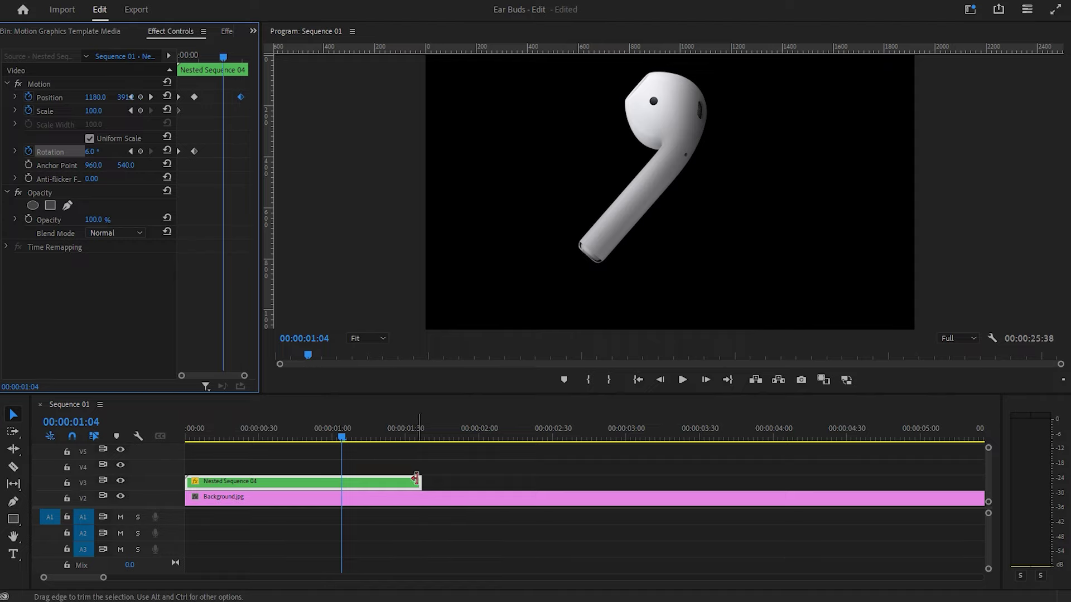
drag(415, 479, 369, 480)
Drag the second Position keyframe later and raise Position Y from 468 to 380 at the last frame
click(246, 434)
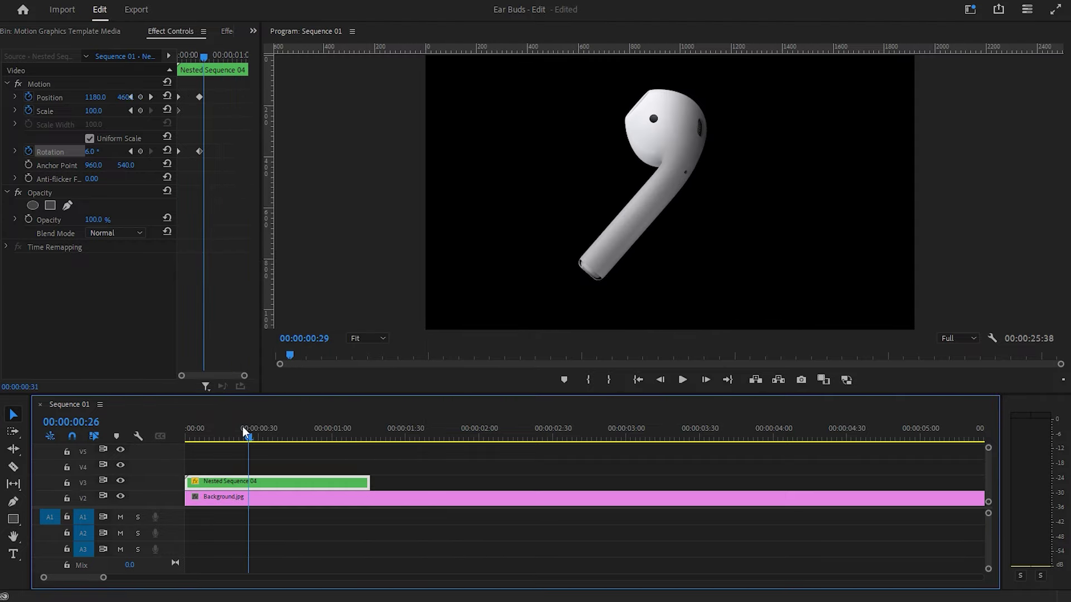
mouse_move(242, 426)
mouse_down()
mouse_move(306, 426)
mouse_move(321, 474)
mouse_up()
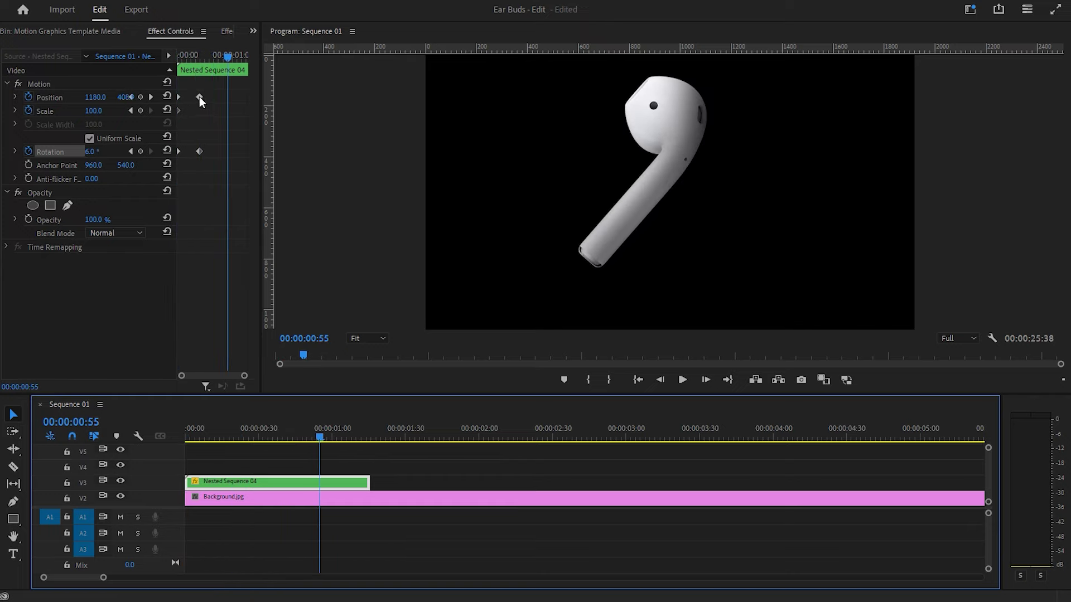
drag(199, 96, 236, 98)
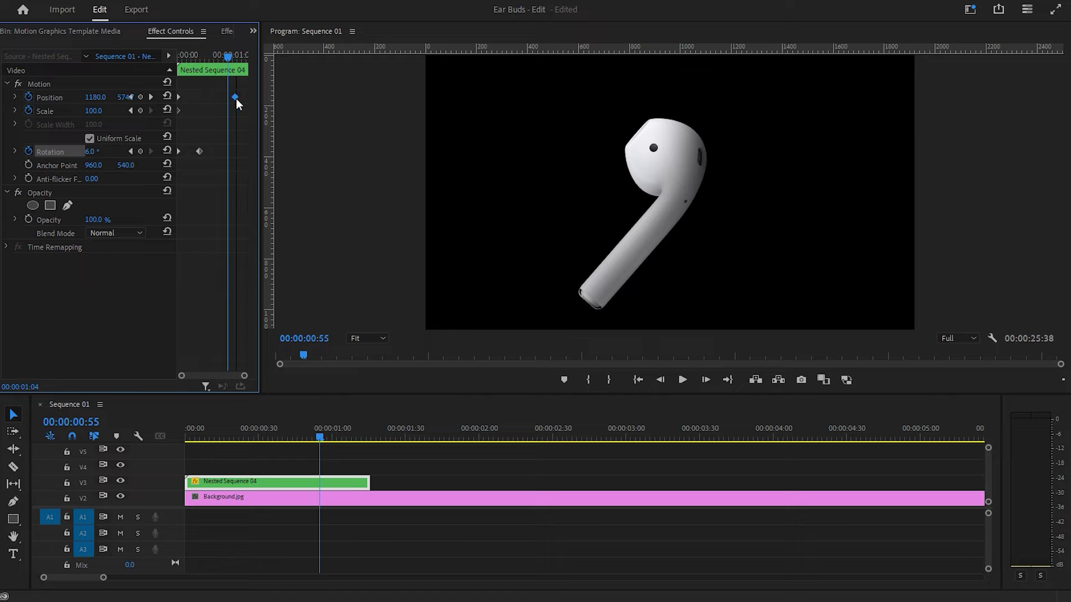
drag(242, 56, 248, 88)
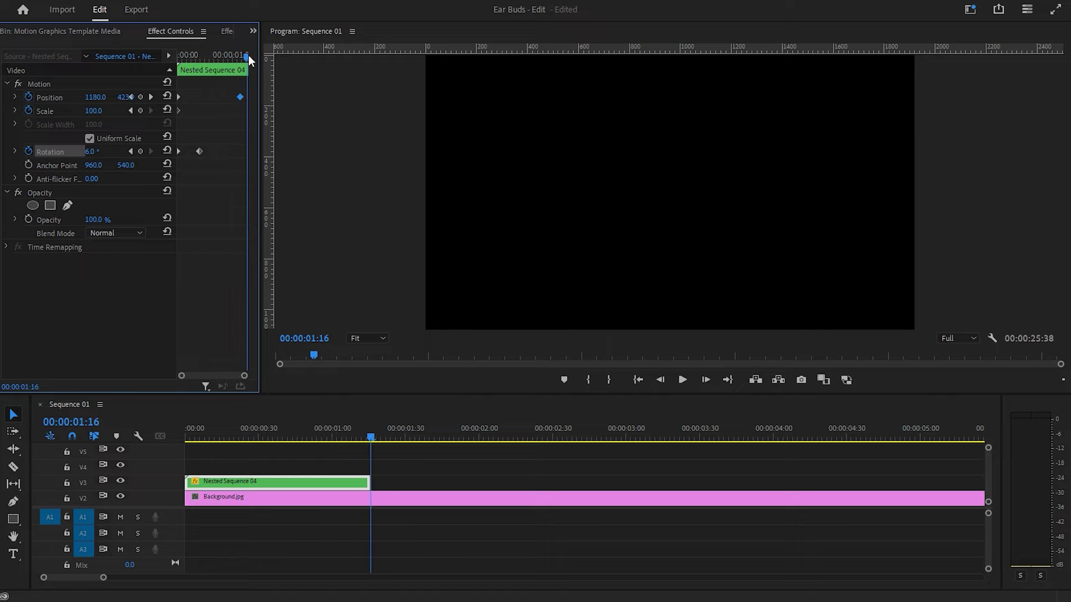
key(Left)
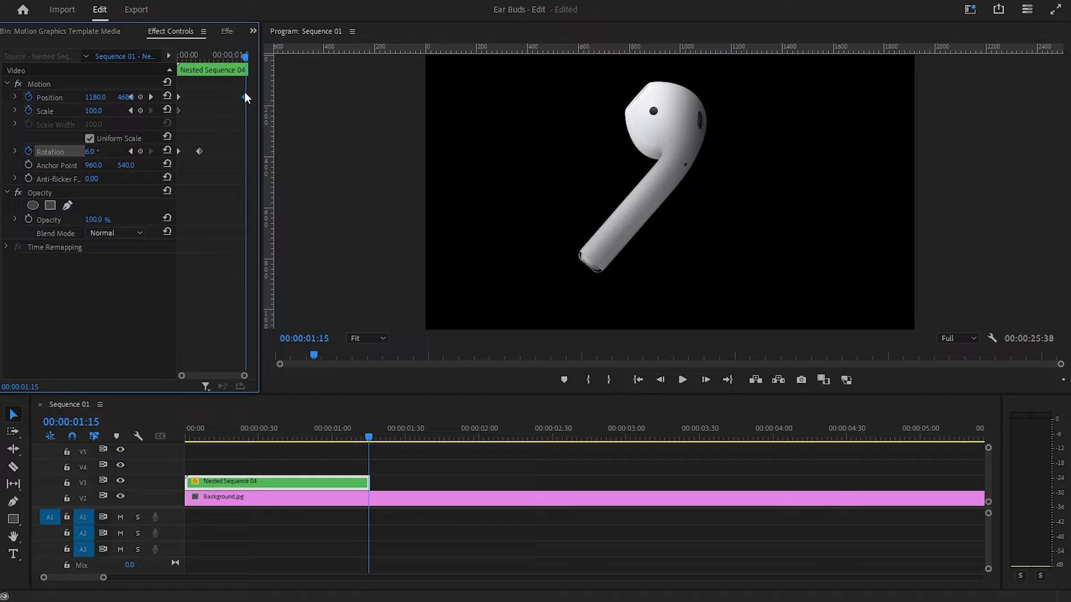
mouse_move(124, 97)
mouse_down()
mouse_move(79, 97)
mouse_move(100, 97)
mouse_up()
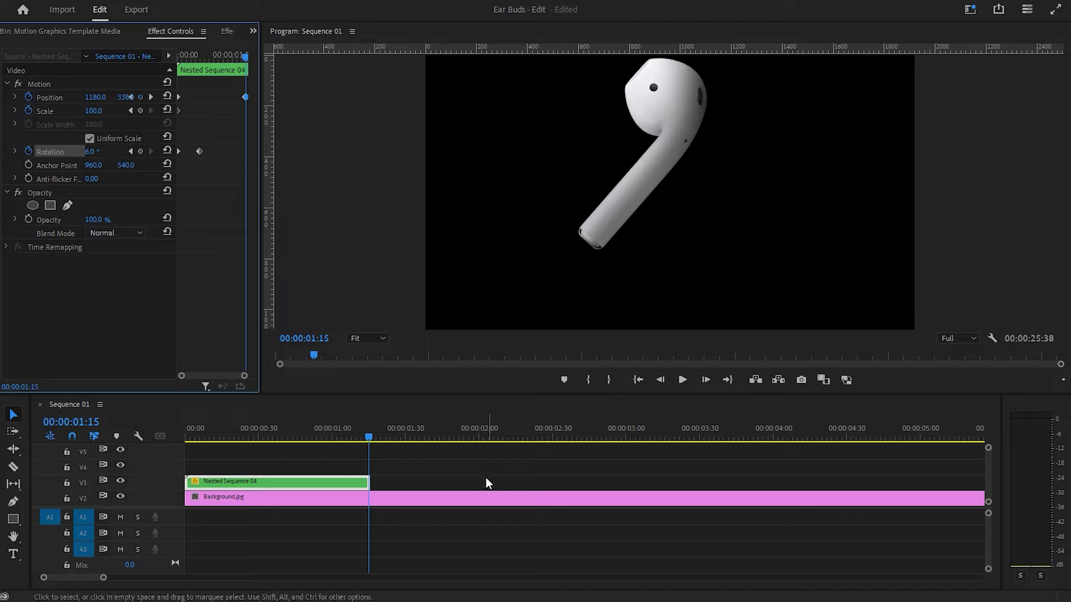
mouse_move(235, 441)
mouse_down()
mouse_move(376, 457)
mouse_move(370, 464)
mouse_up()
Open the All Inputs bin and drop Nested Sequence 06 onto V3
click(127, 36)
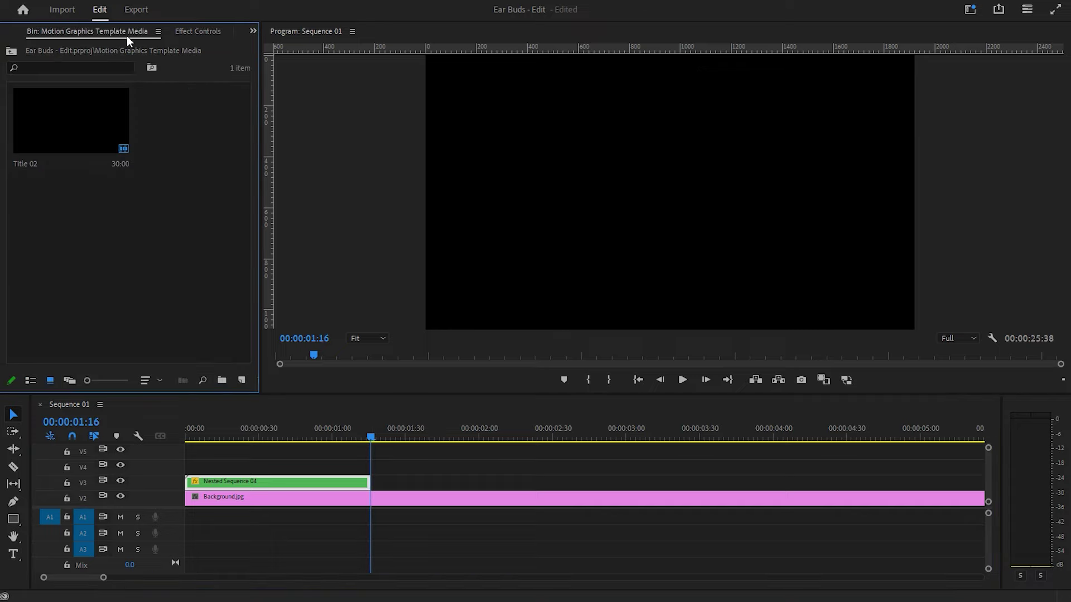
click(14, 52)
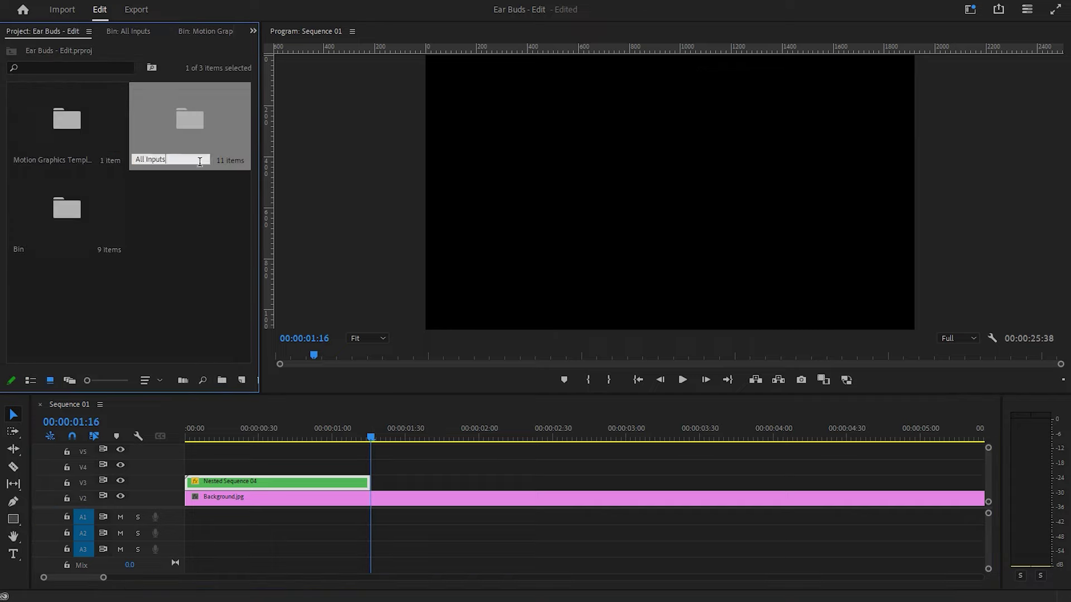
double_click(226, 120)
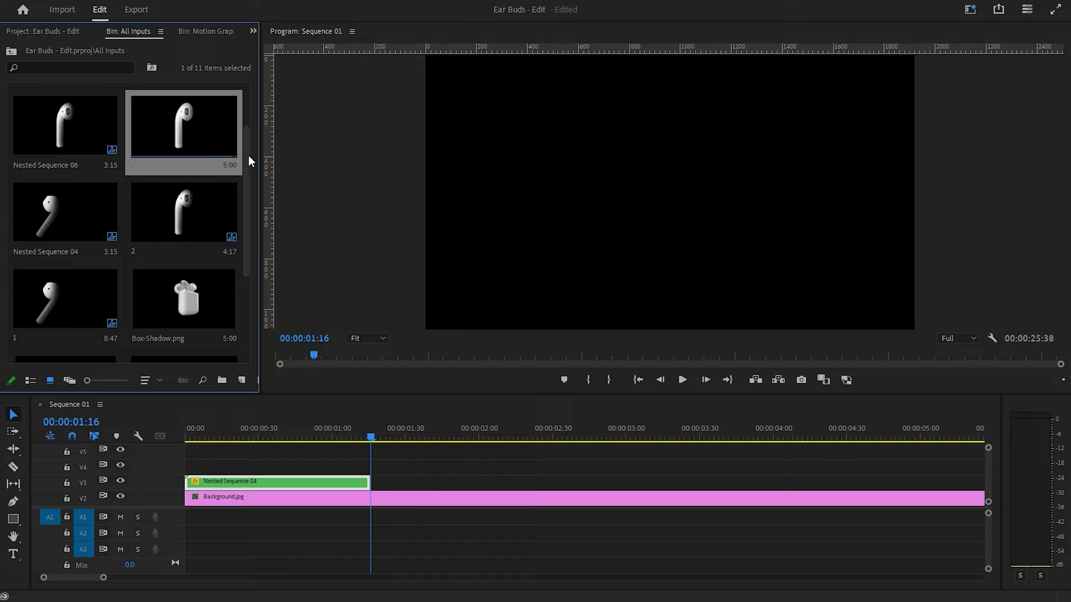
drag(249, 161, 261, 115)
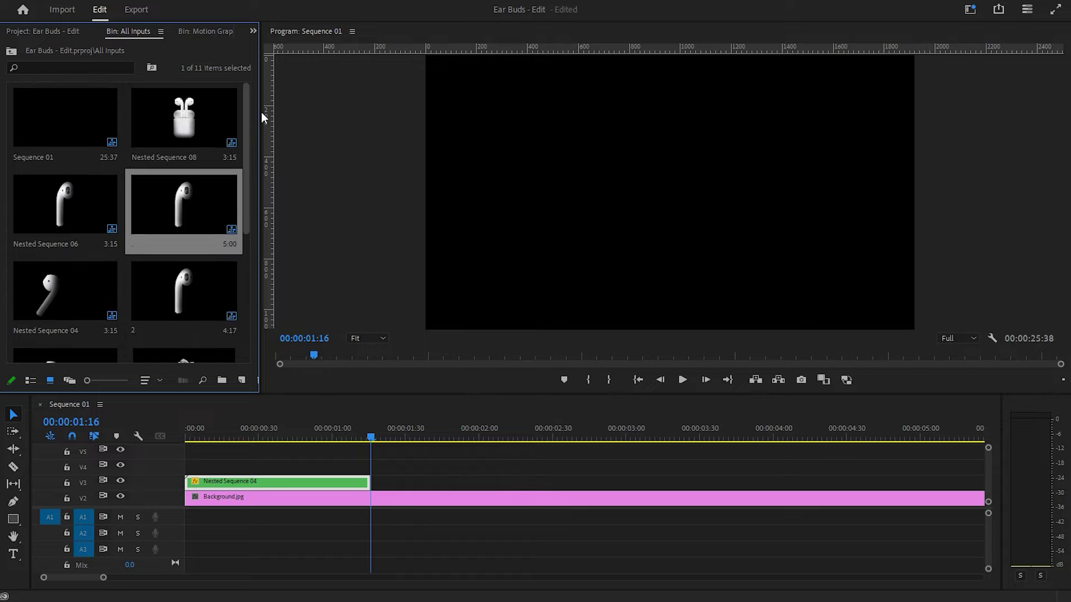
click(67, 218)
drag(67, 217, 63, 201)
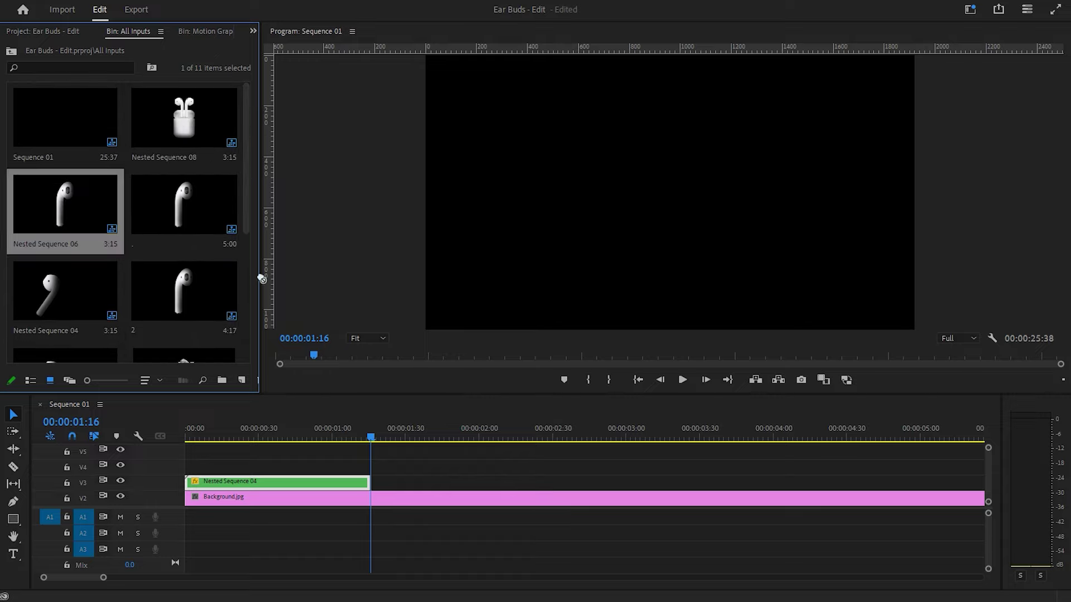
drag(261, 279, 444, 488)
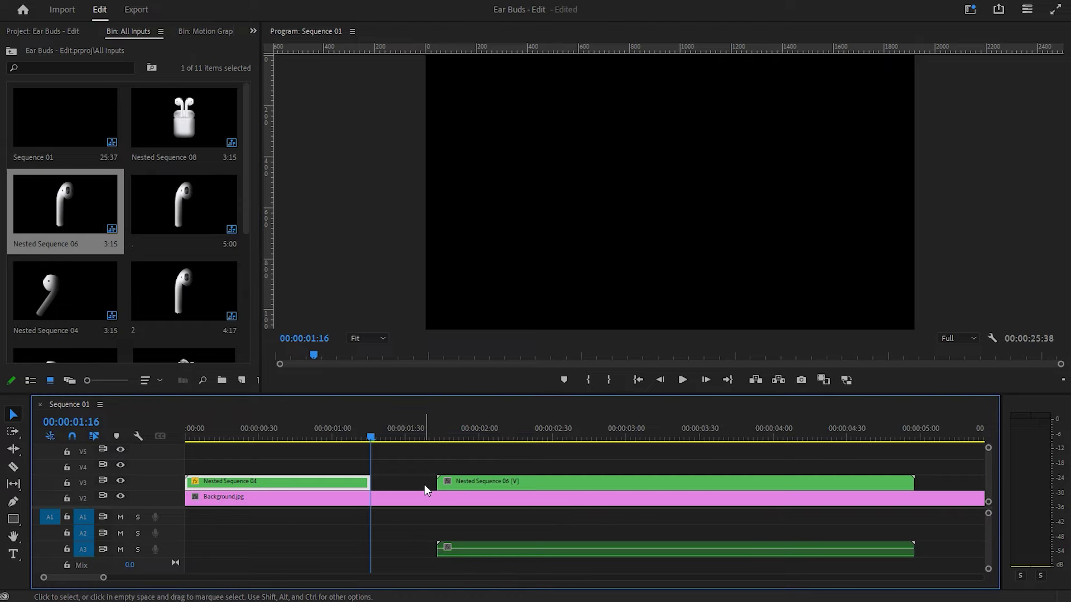
Ripple Delete the gap before Nested Sequence 06, then unlink and delete its audio
right_click(426, 483)
click(453, 493)
right_click(505, 555)
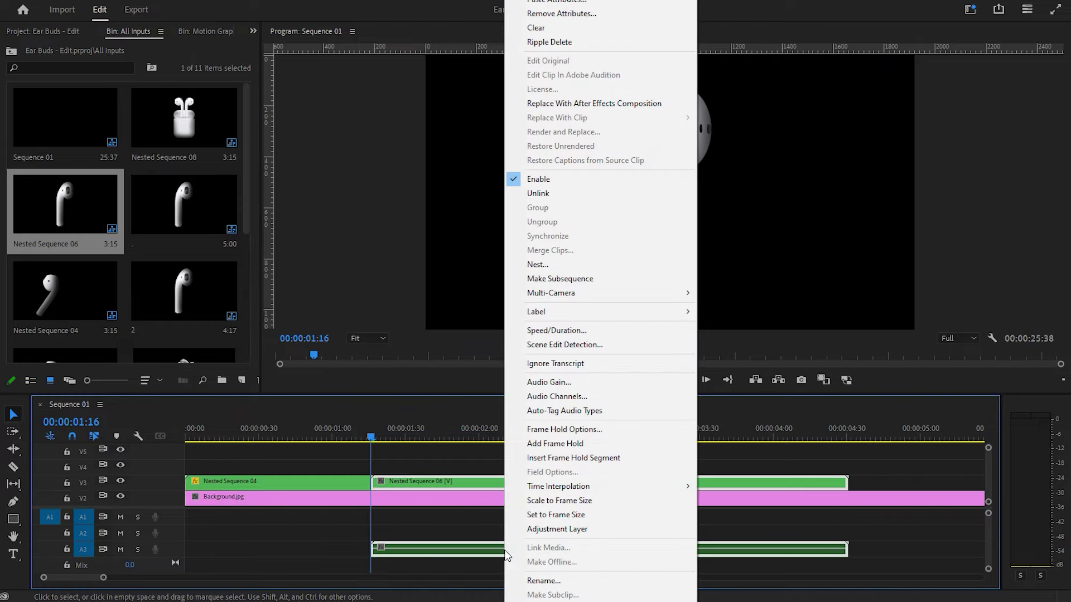
click(516, 191)
click(432, 551)
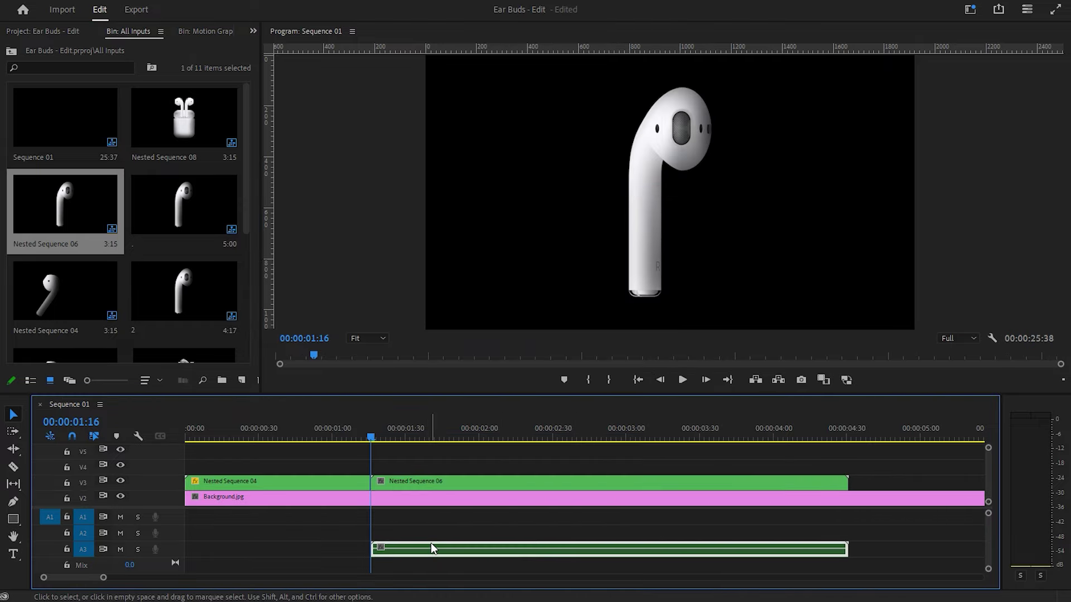
key(Delete)
Trim Nested Sequence 06's end and close the gap so it starts at 00:00:01:16
drag(520, 480, 337, 466)
drag(661, 467, 370, 472)
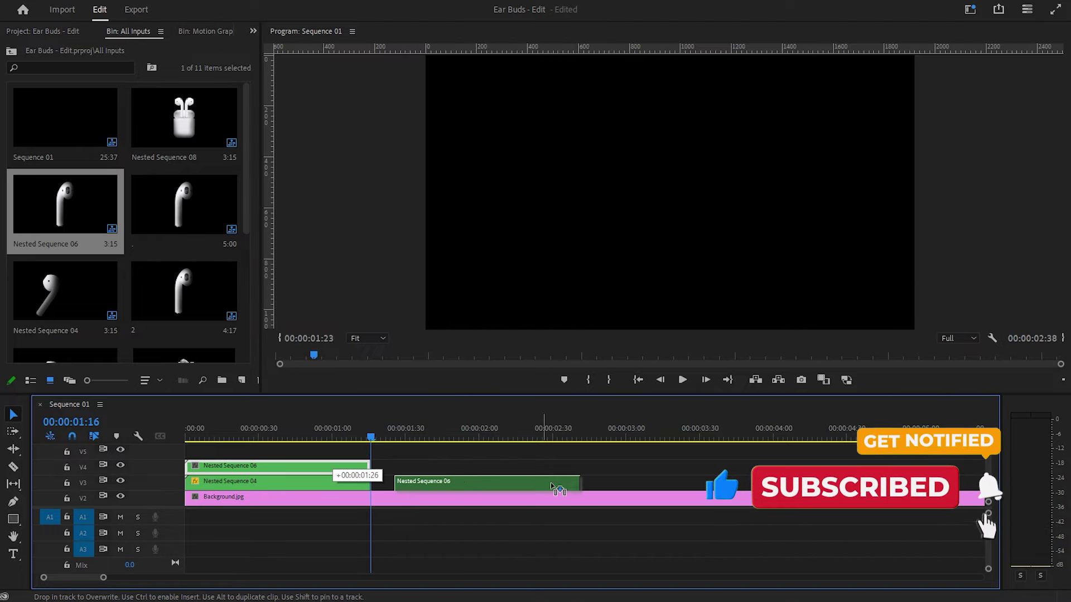
drag(332, 473, 586, 482)
right_click(423, 477)
click(467, 485)
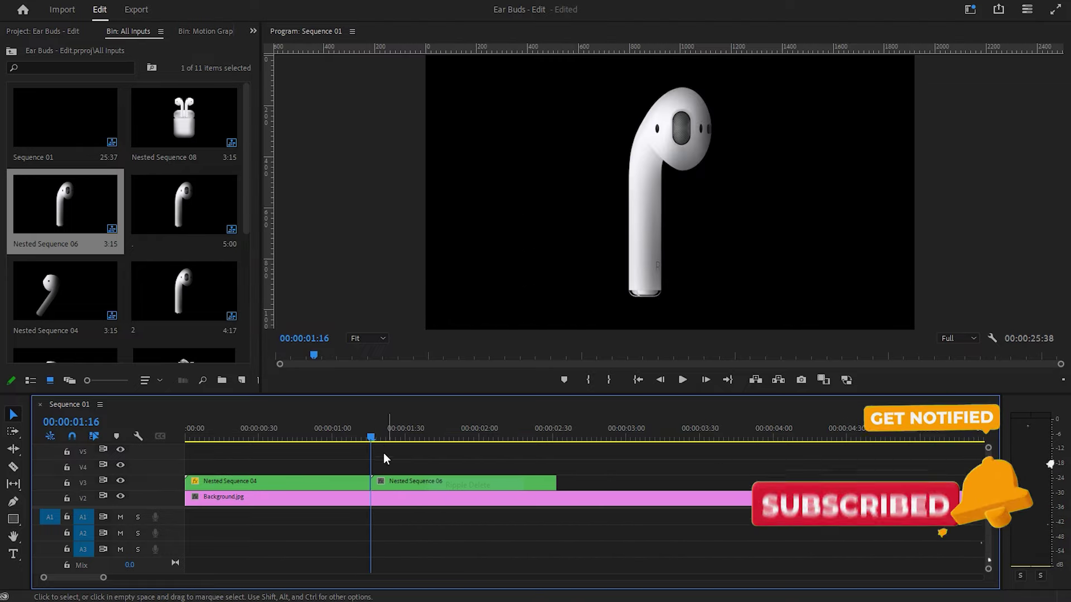
drag(377, 436, 373, 448)
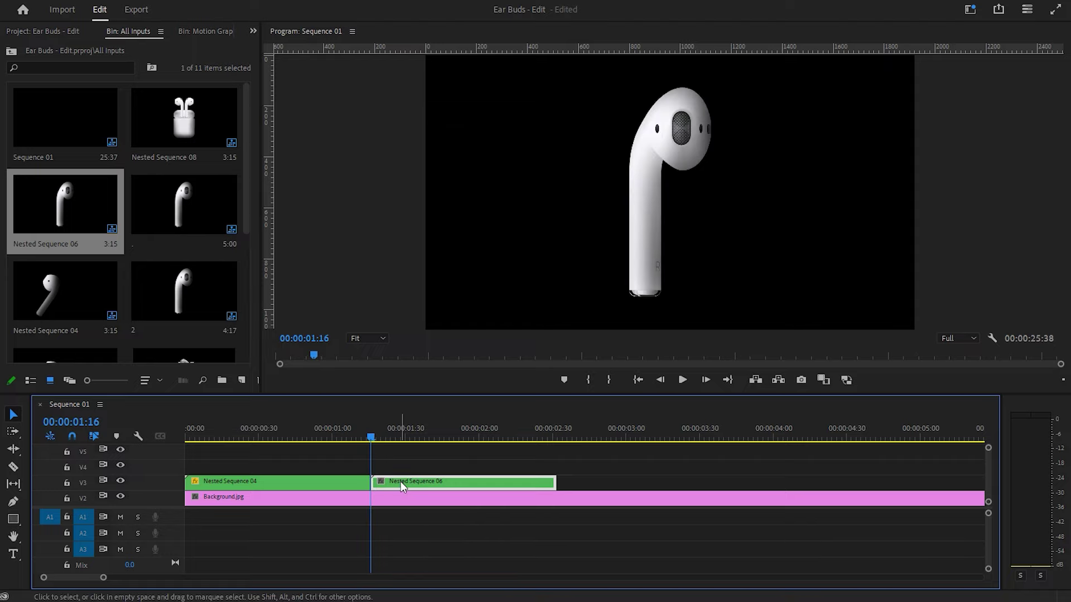
click(252, 31)
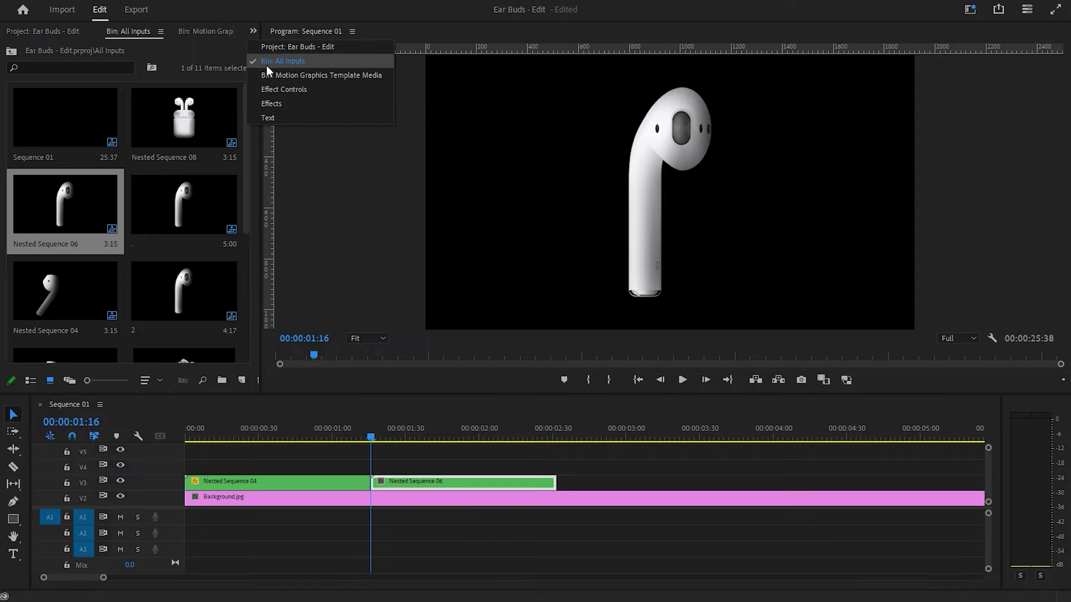
Keyframe Nested Sequence 06's Position X from off-right 2111 sliding in to 643
click(274, 89)
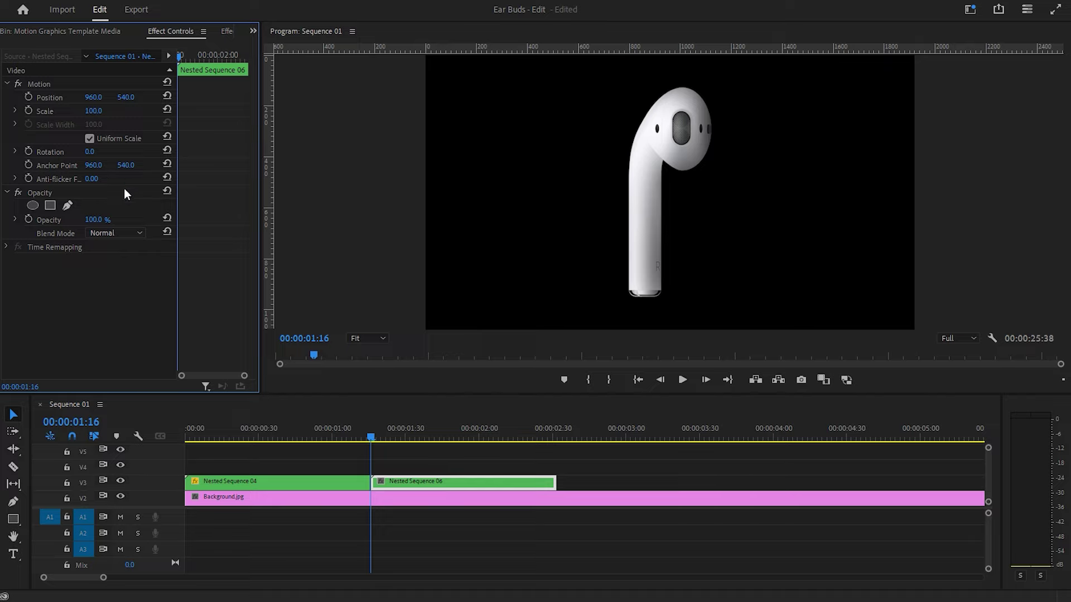
click(29, 96)
drag(93, 97, 323, 97)
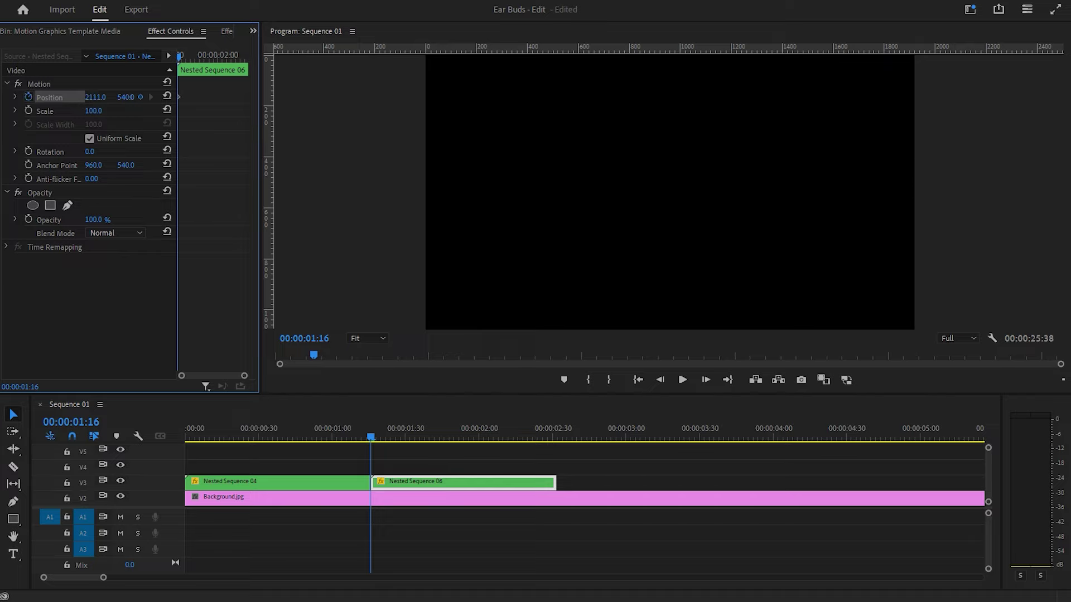
key(Right)
key(Right)
key(Right)
key(Right)
key(Right)
key(Right)
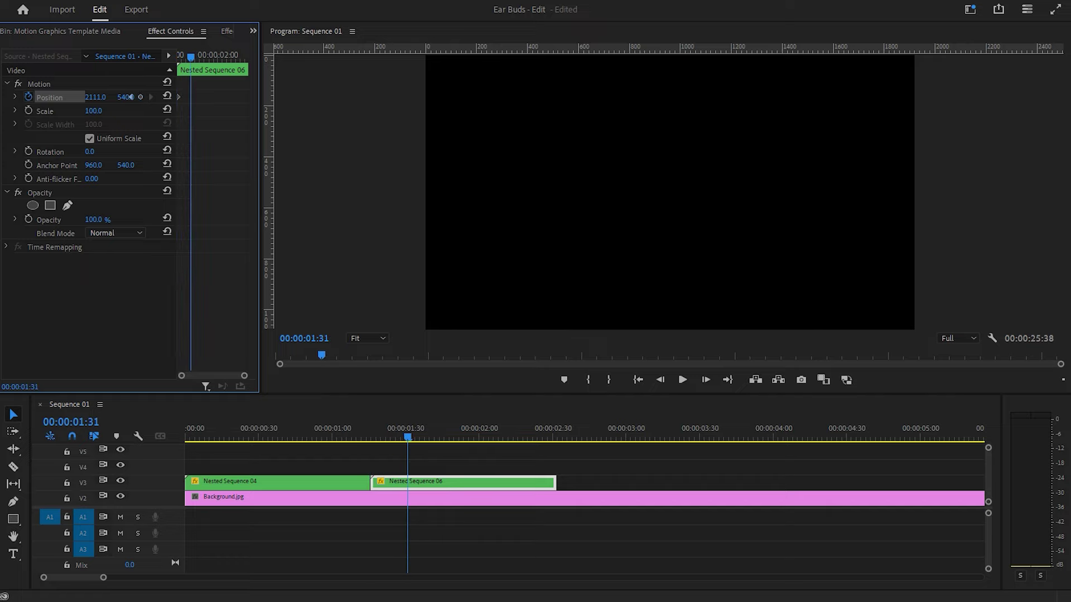
drag(95, 100, 11, 100)
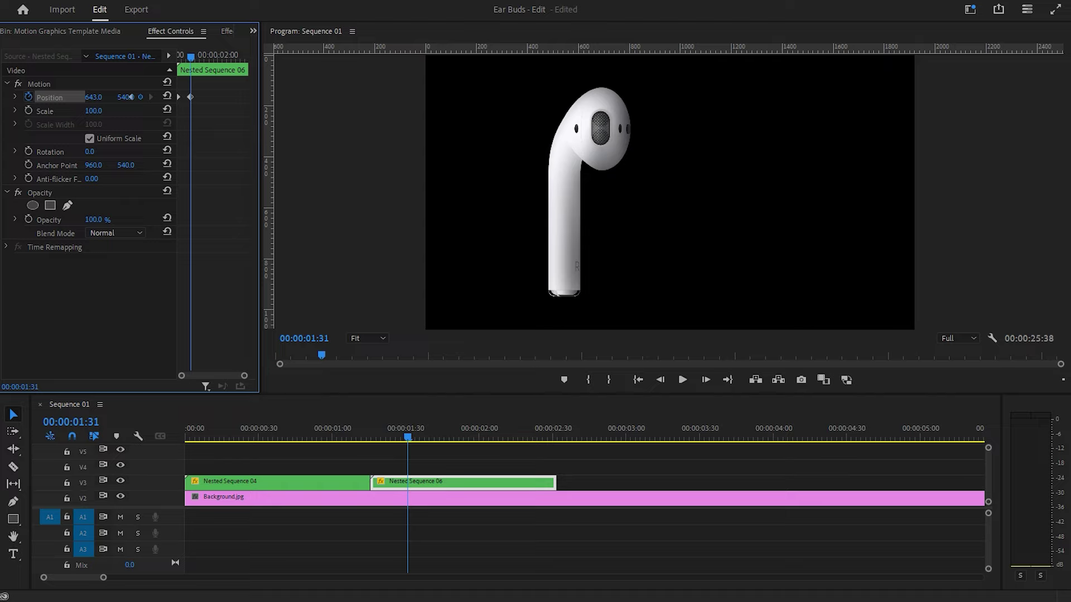
drag(94, 97, 85, 97)
Add Position keyframes at X 629, then off-left about -174 at the clip end
key(Right)
key(Right)
key(Right)
key(Right)
key(Right)
key(Right)
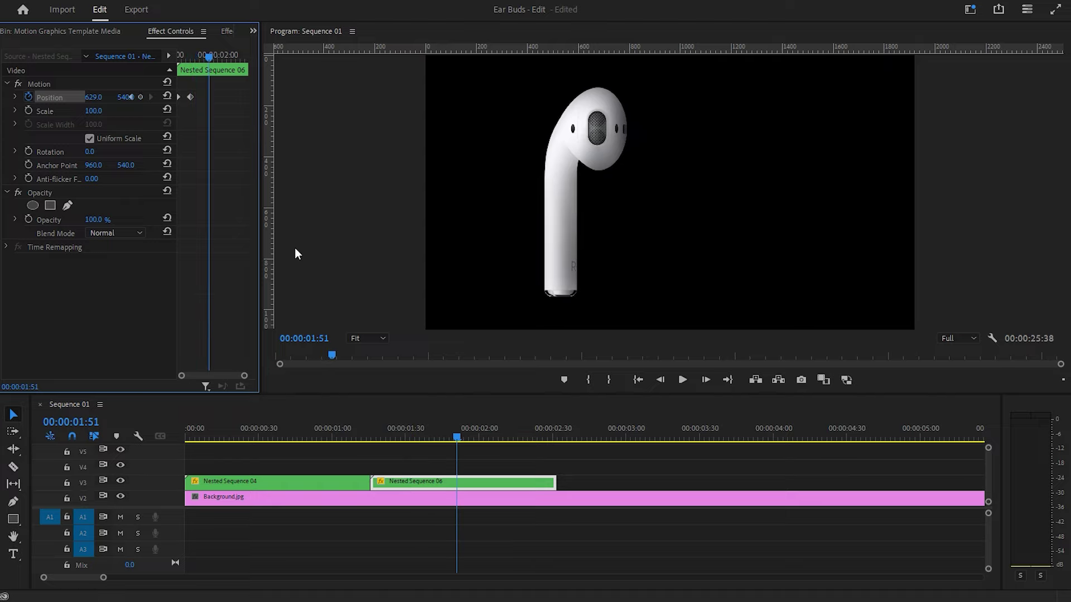
key(Right)
key(Right)
key(Right)
key(Right)
key(Right)
key(Right)
mouse_move(93, 97)
mouse_down()
mouse_move(56, 97)
mouse_move(67, 98)
mouse_up()
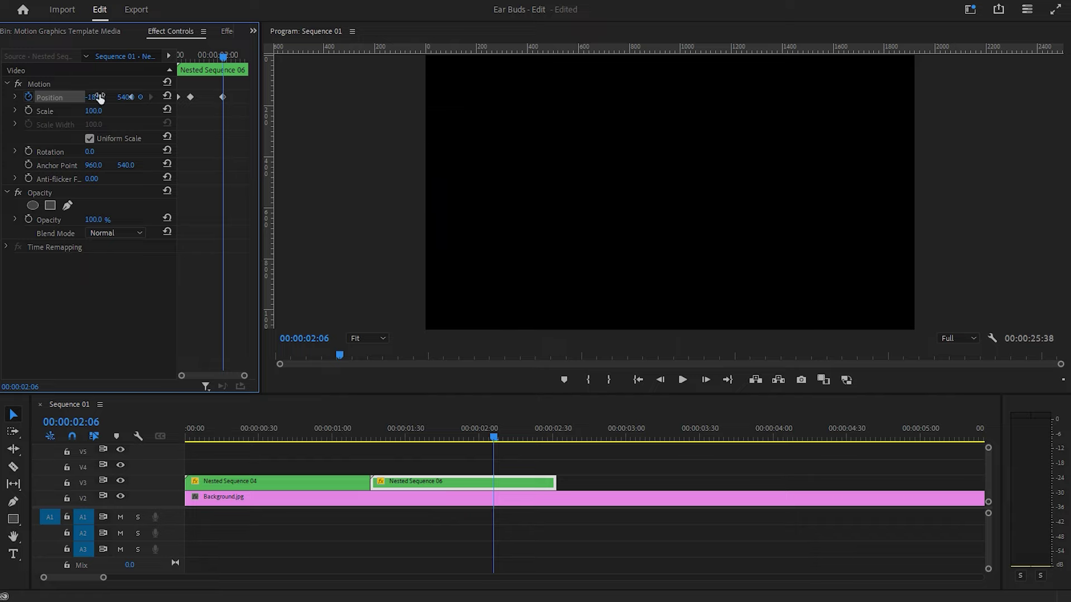
key(Right)
key(Right)
key(Right)
key(Right)
key(Right)
key(Right)
key(Right)
key(Right)
key(Right)
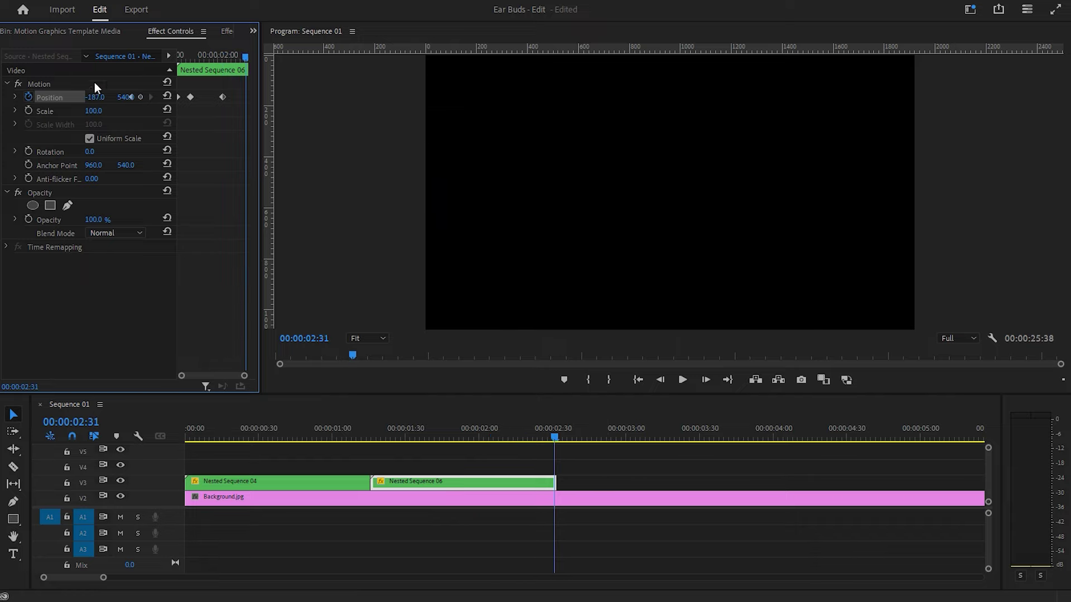
drag(223, 96, 255, 96)
Set the earbud's Scale to 130 and preview the slide across frame
mouse_move(561, 429)
mouse_down()
mouse_move(371, 437)
mouse_move(409, 443)
mouse_move(386, 444)
mouse_up()
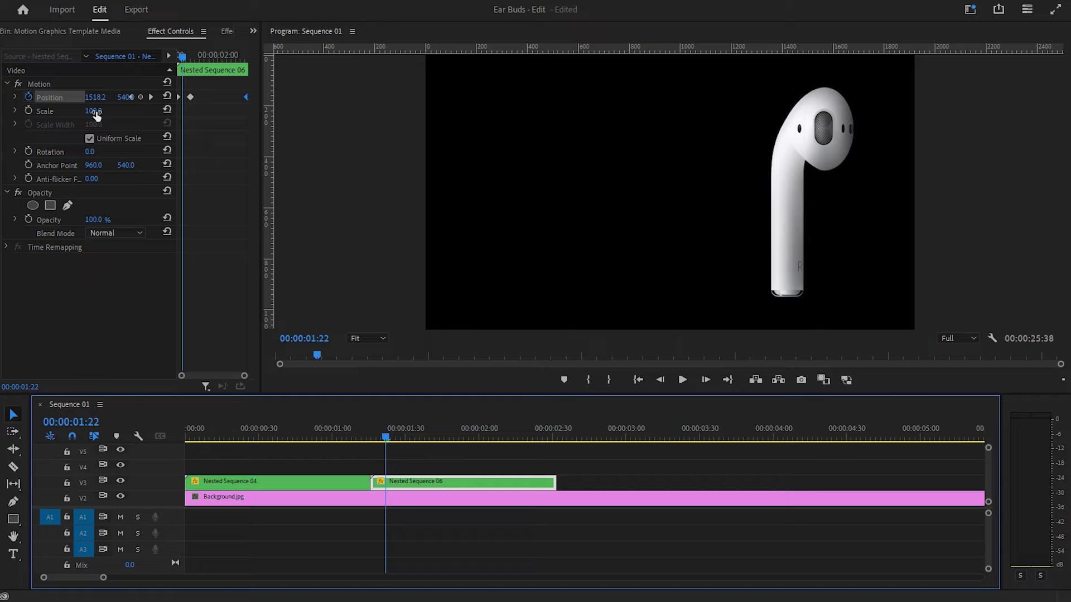
click(96, 112)
text(130)
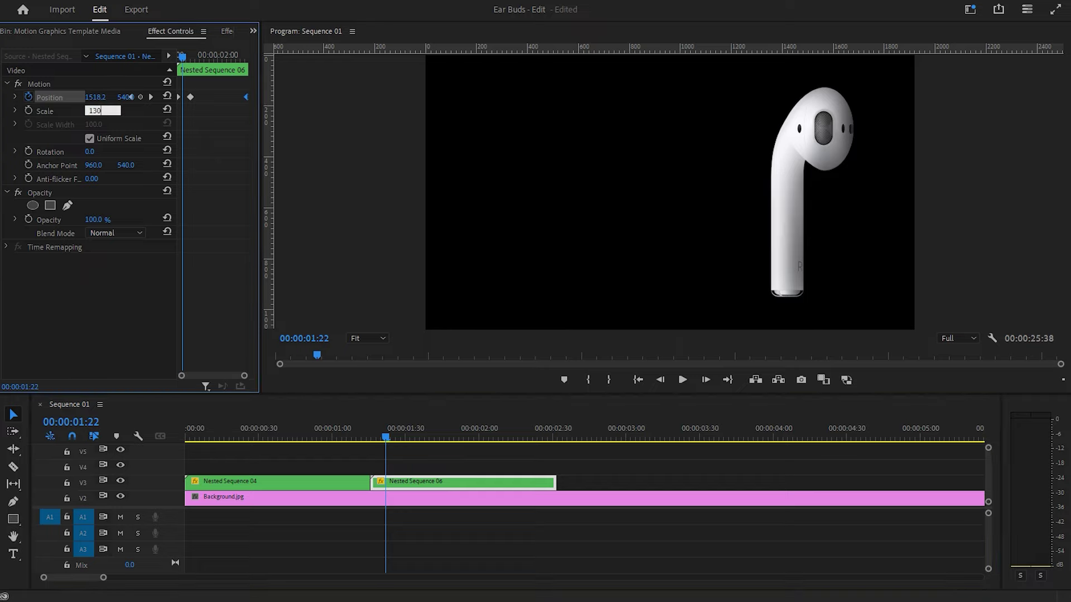
key(Return)
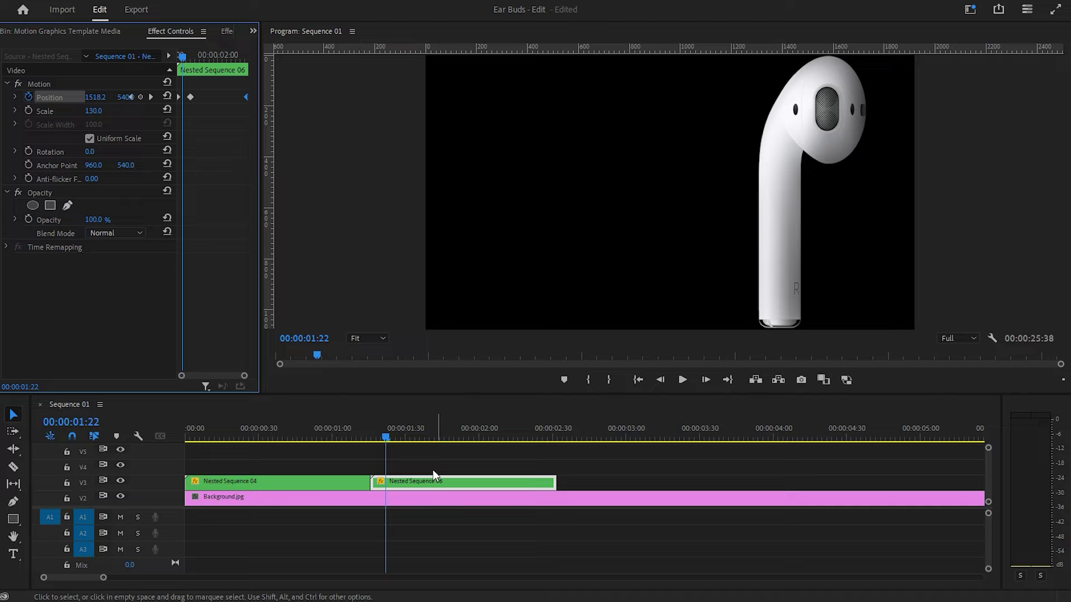
mouse_move(387, 437)
mouse_down()
mouse_move(477, 468)
mouse_move(279, 453)
mouse_move(563, 495)
mouse_up()
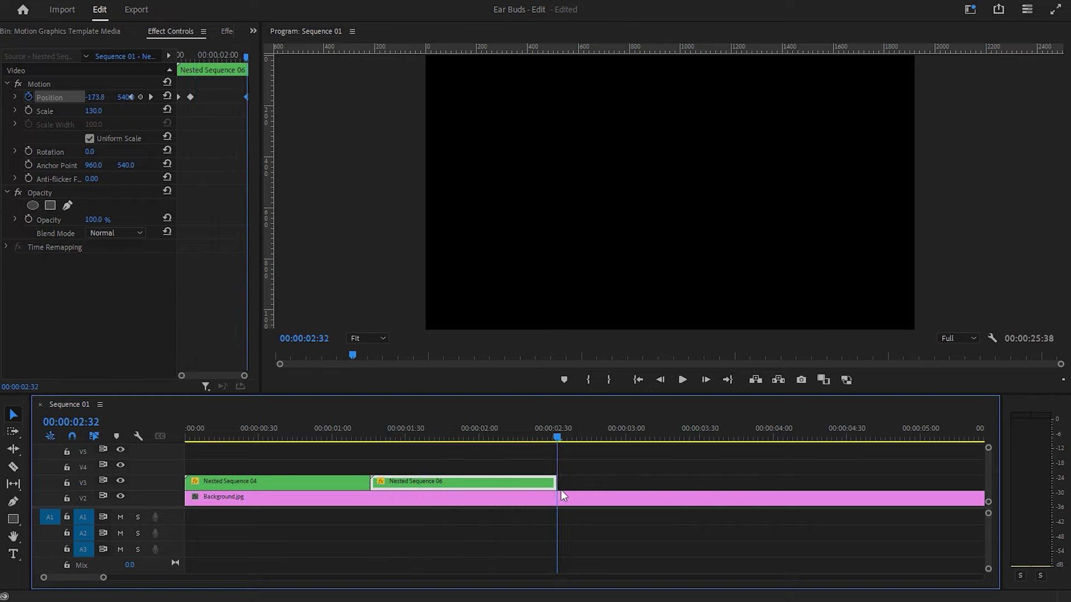
key(Left)
key(Right)
Open Nested Sequence 04 from the All Inputs bin to view its two Airpods.psd layers, then close it
click(254, 32)
click(281, 61)
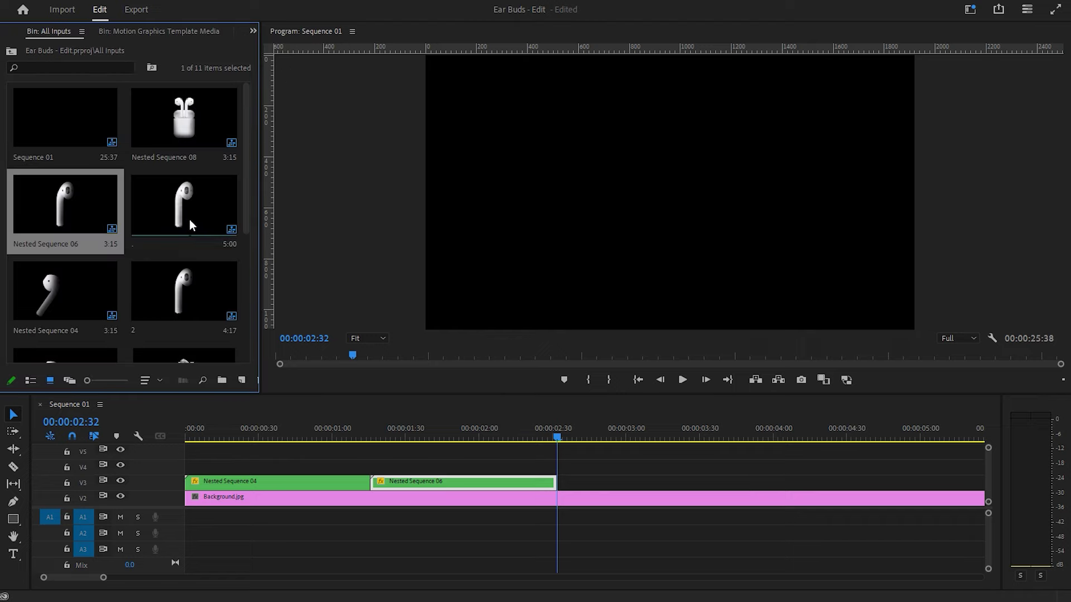
drag(247, 225, 246, 242)
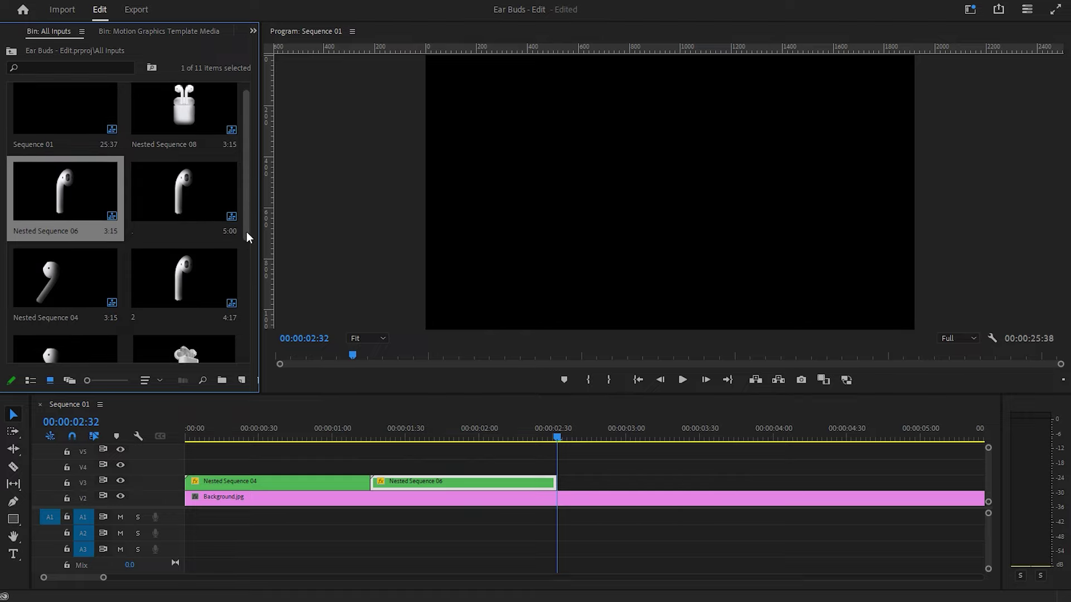
click(191, 259)
double_click(75, 262)
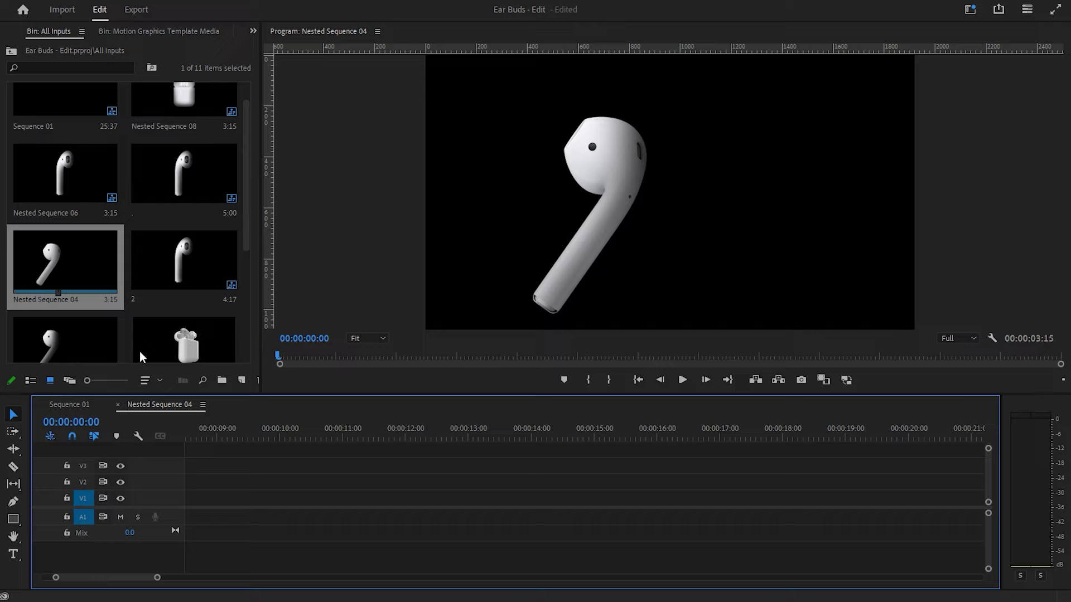
mouse_move(217, 438)
mouse_down()
mouse_move(357, 450)
mouse_move(261, 441)
mouse_up()
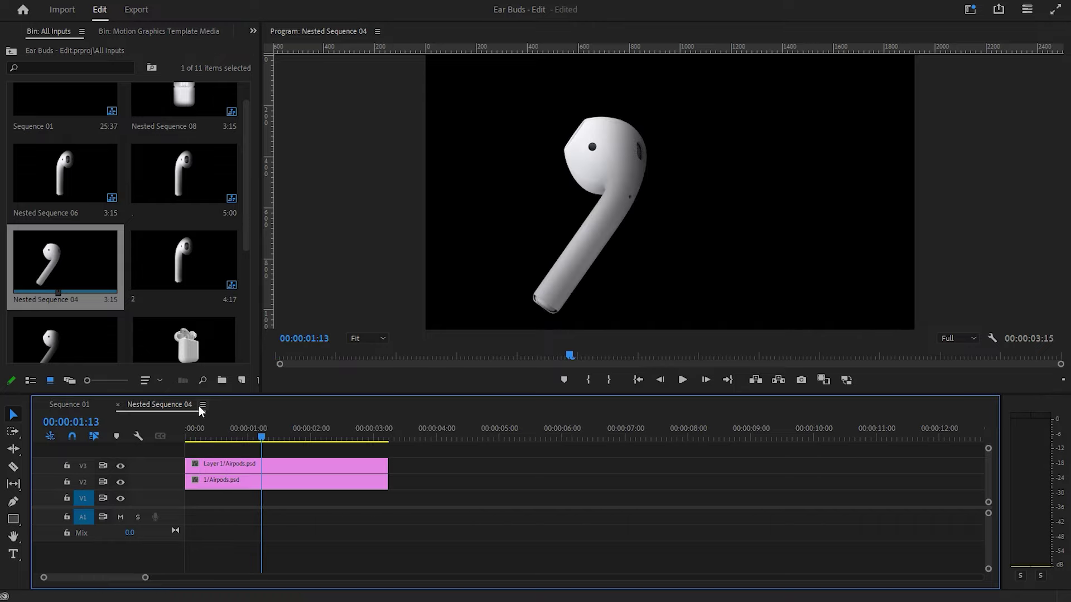
click(203, 404)
click(251, 87)
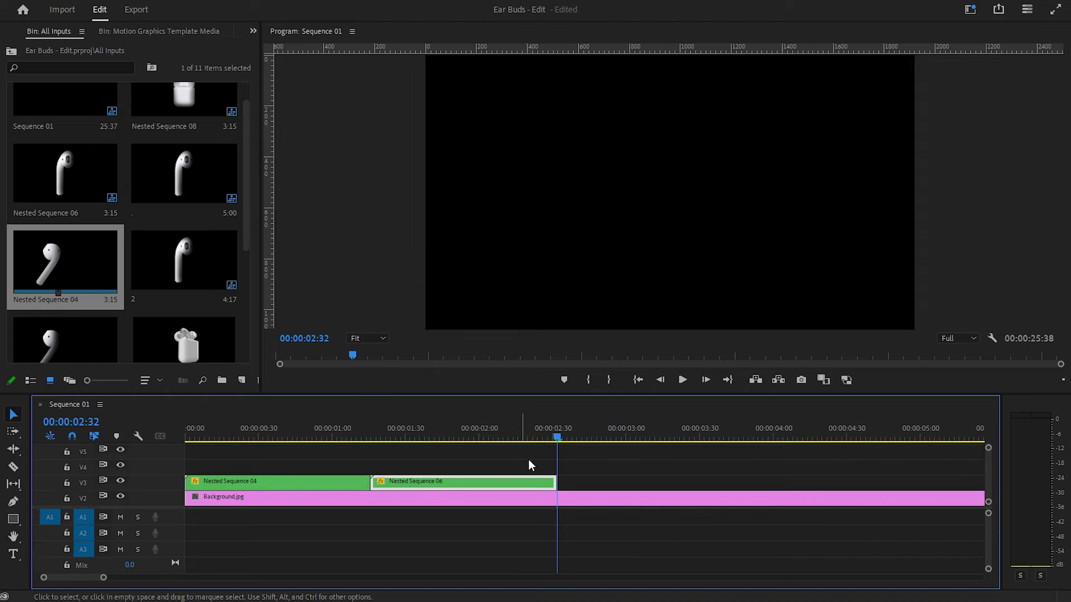
Add another Nested Sequence 04 after Nested Sequence 06, unlink it and delete its audio
drag(121, 262, 647, 488)
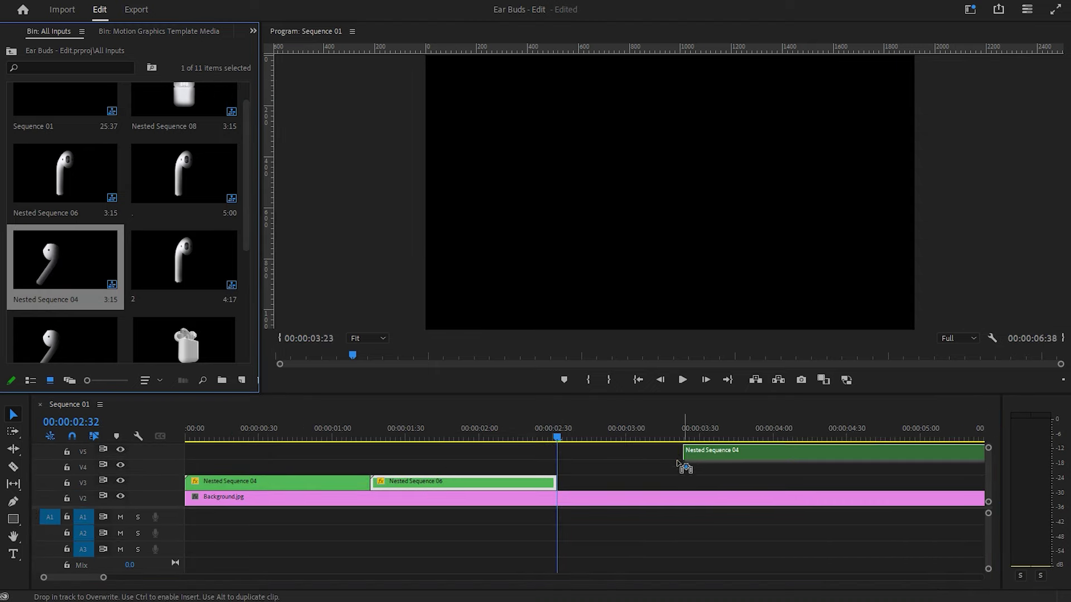
click(648, 482)
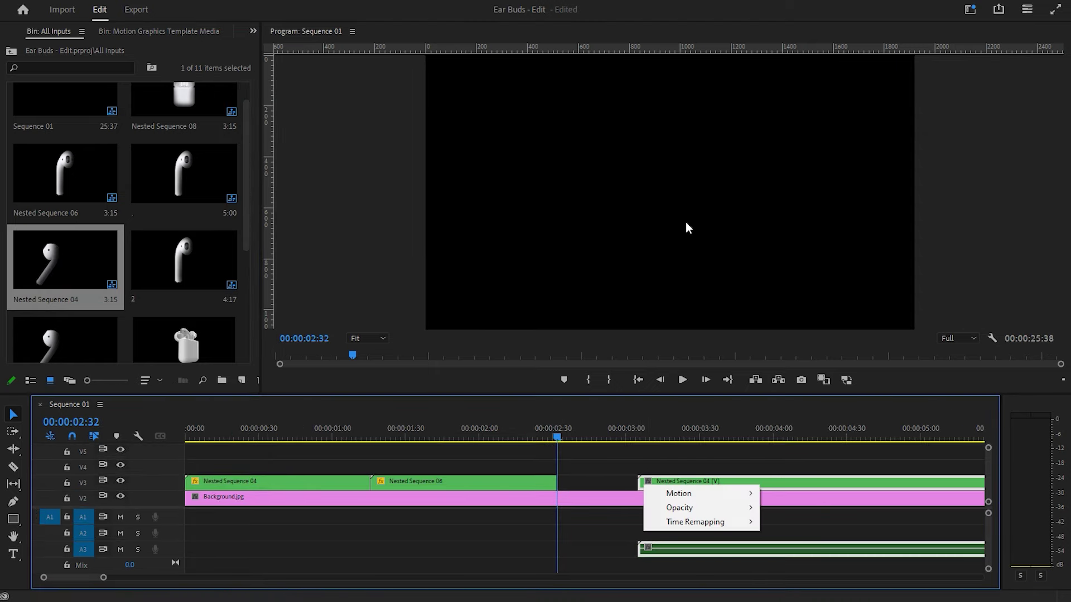
right_click(784, 493)
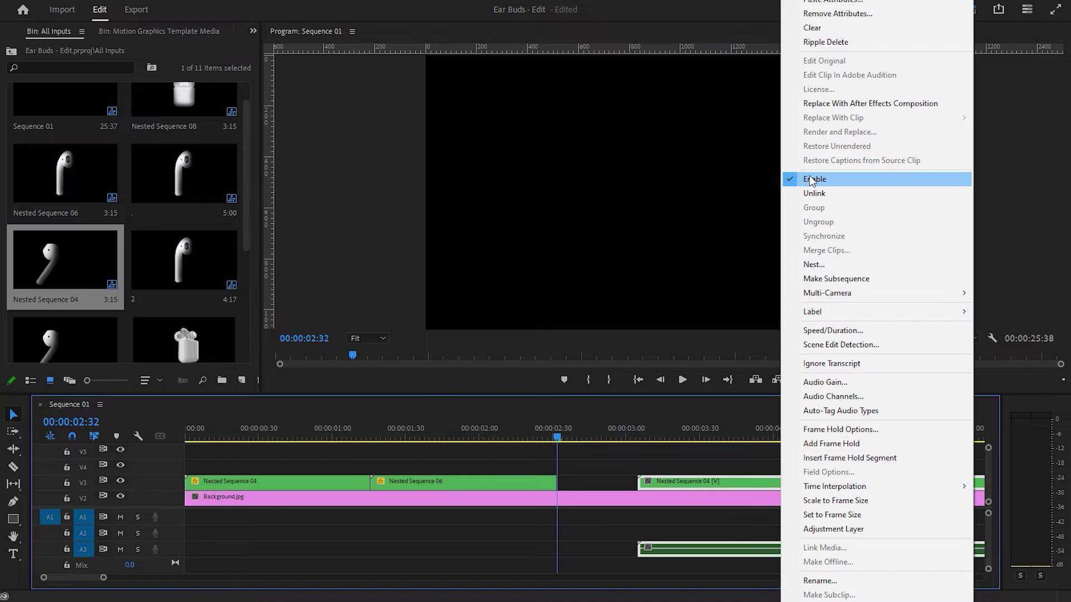
click(803, 195)
click(722, 549)
key(Delete)
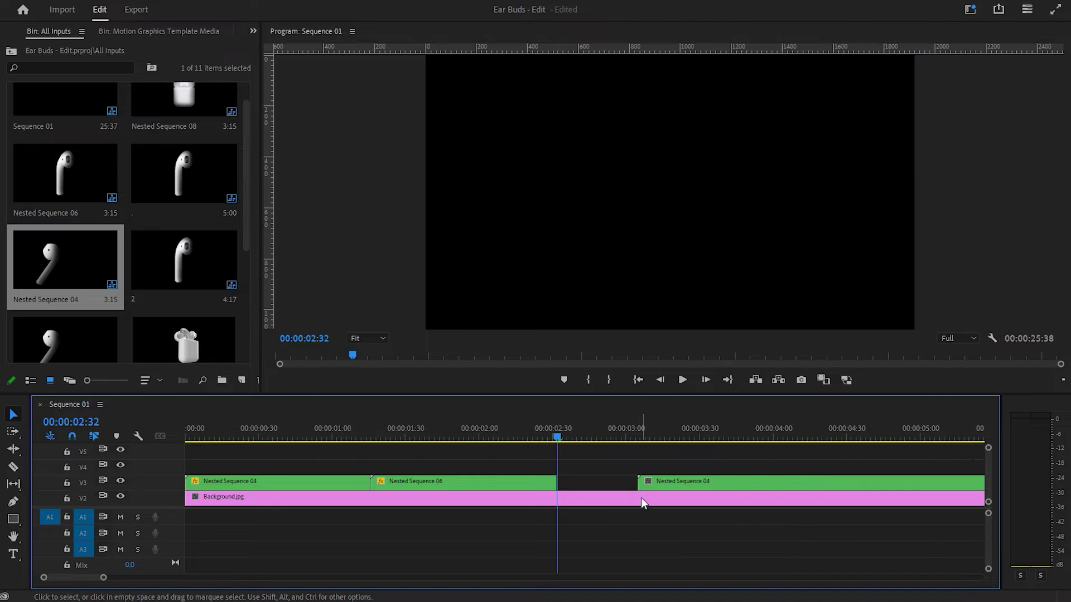
Trim the new clip and Ripple Delete the V3 gap so it spans 00:00:02:32–00:00:03:47
drag(647, 483, 375, 469)
drag(852, 468, 556, 468)
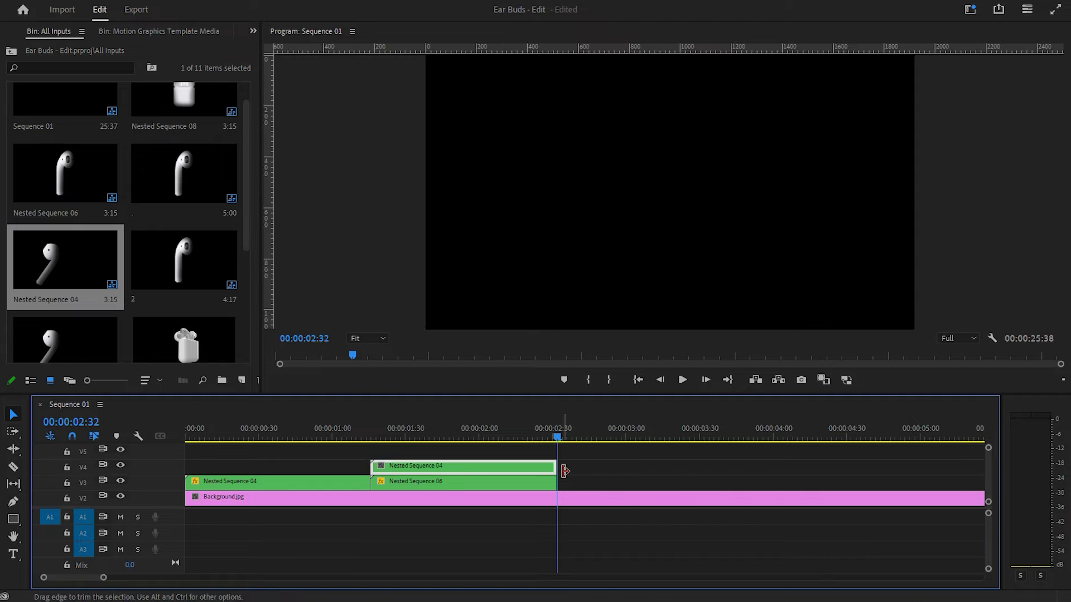
drag(476, 472, 639, 483)
right_click(640, 483)
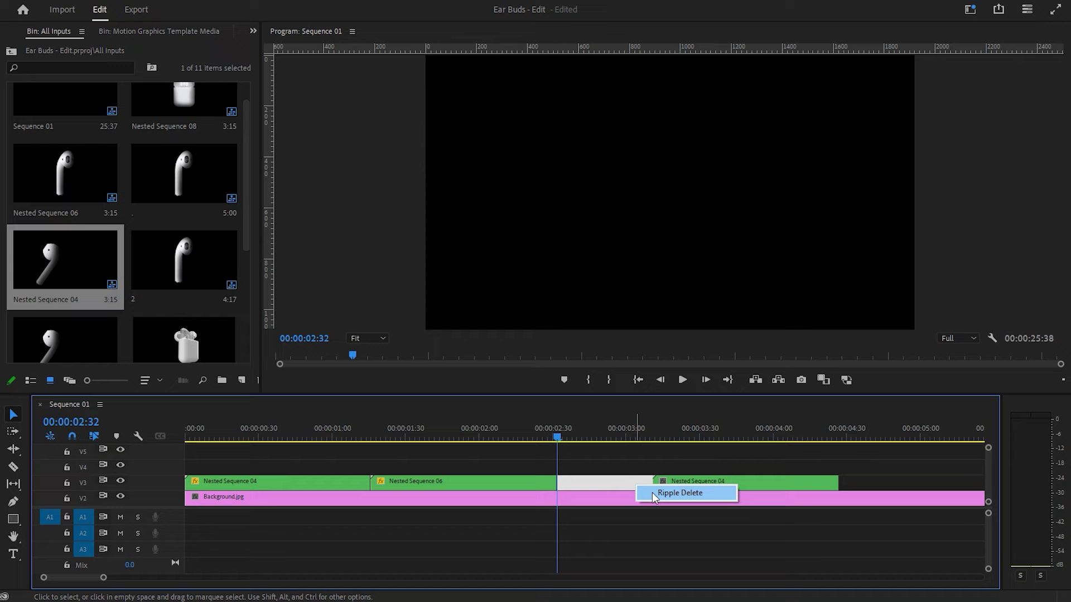
click(653, 493)
mouse_move(564, 438)
mouse_down()
mouse_move(621, 443)
mouse_move(557, 453)
mouse_up()
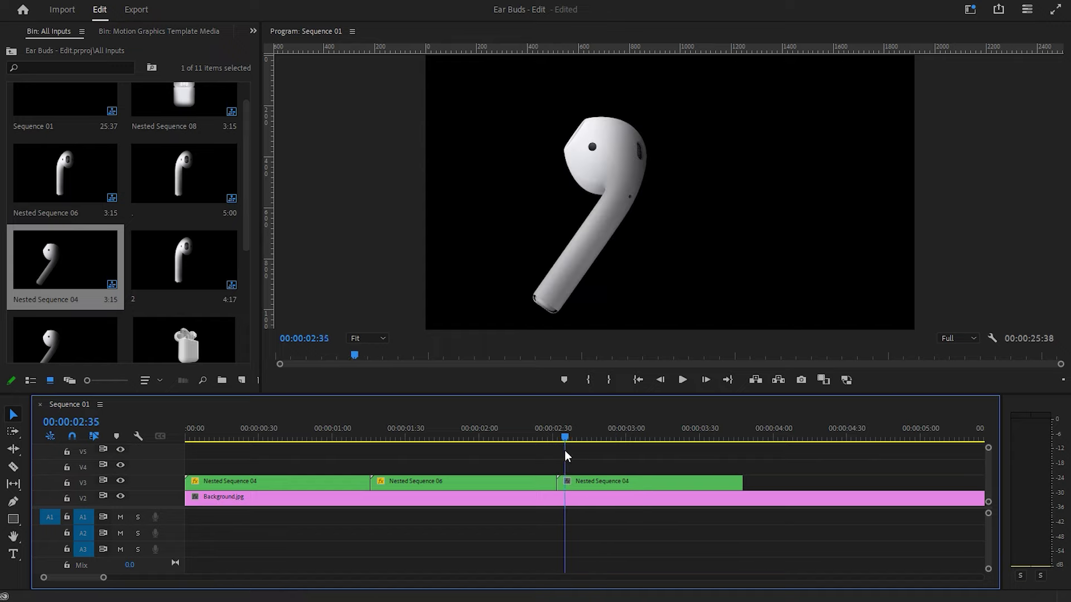
click(584, 481)
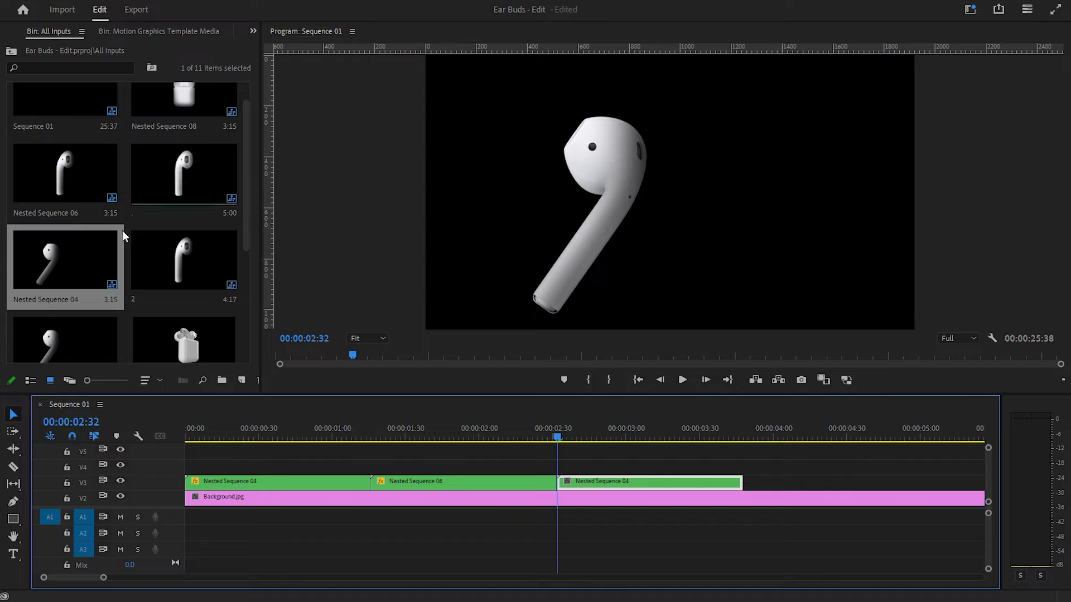
Add clip 2 without its audio on V4 above Nested Sequence 04 at 2:32
click(174, 267)
drag(174, 266, 836, 483)
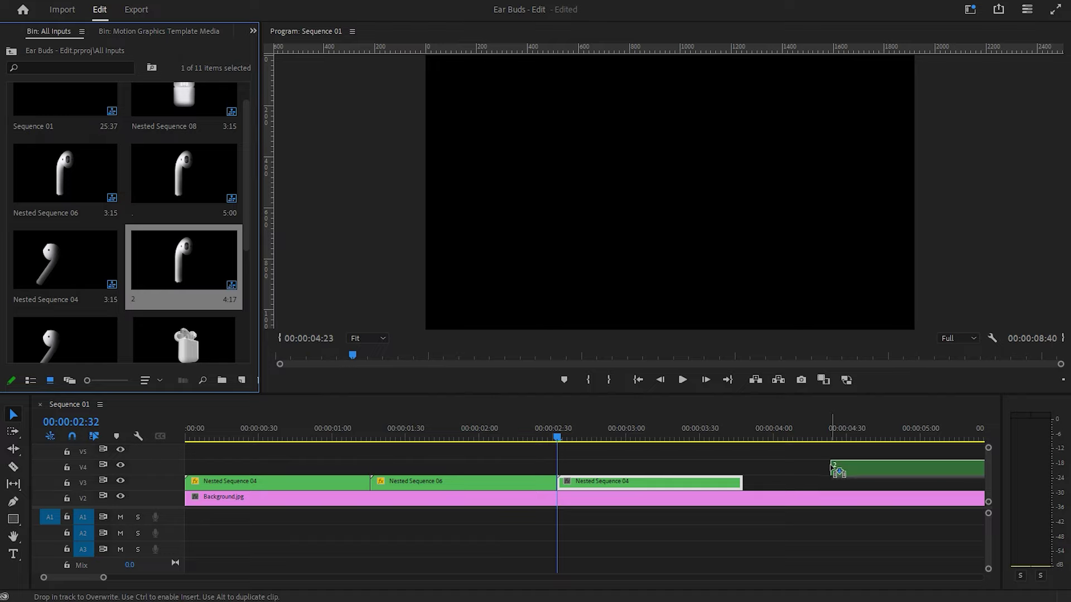
right_click(836, 483)
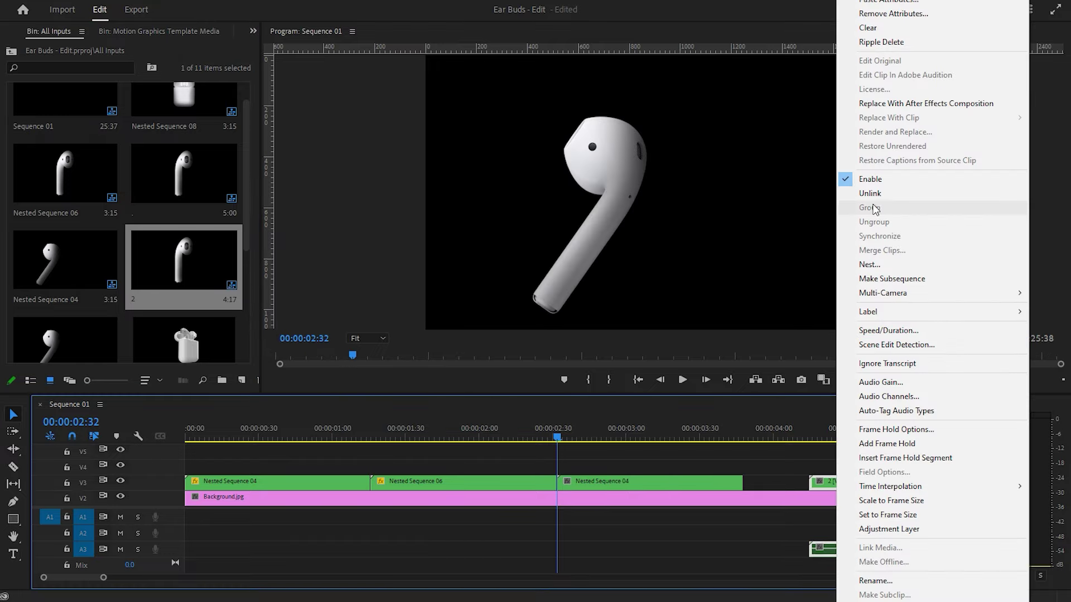
click(870, 193)
click(861, 551)
key(Delete)
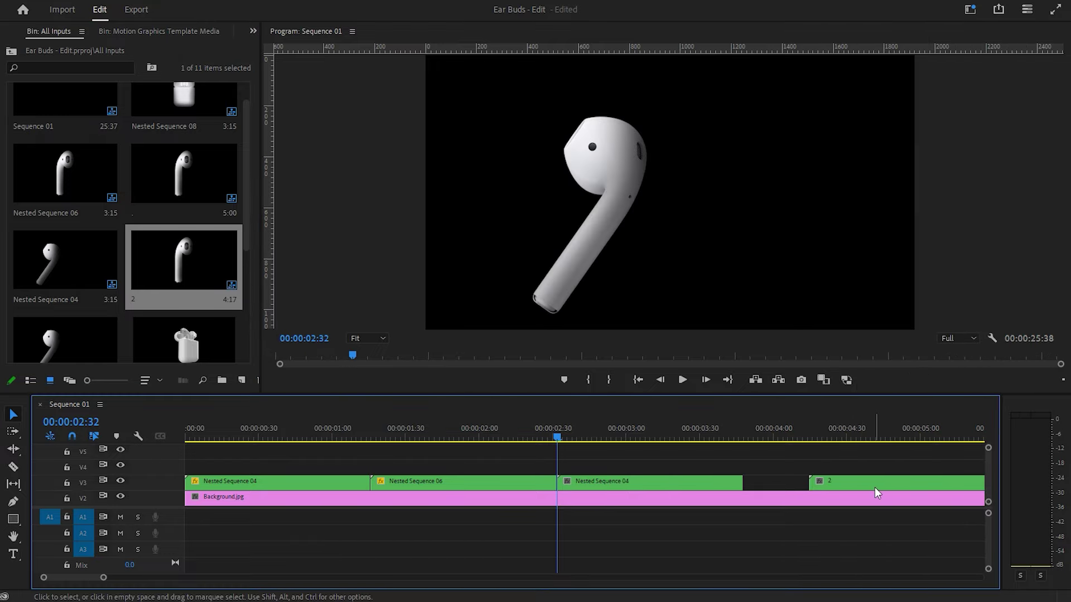
drag(868, 483, 617, 467)
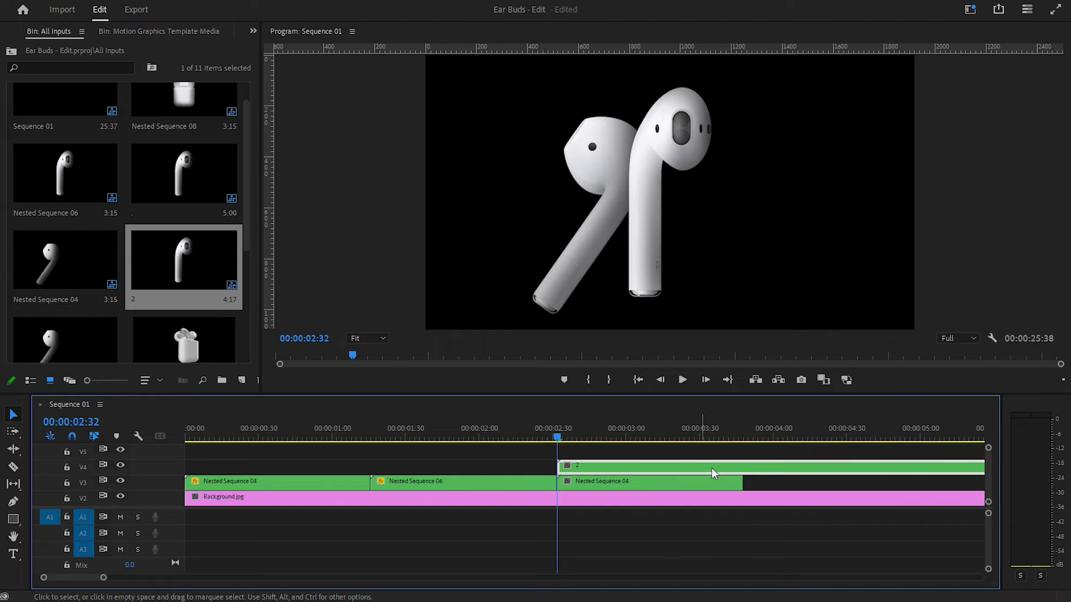
Split clip 2 with Ctrl+K and trim its end to match Nested Sequence 04 on V3
drag(560, 438, 783, 437)
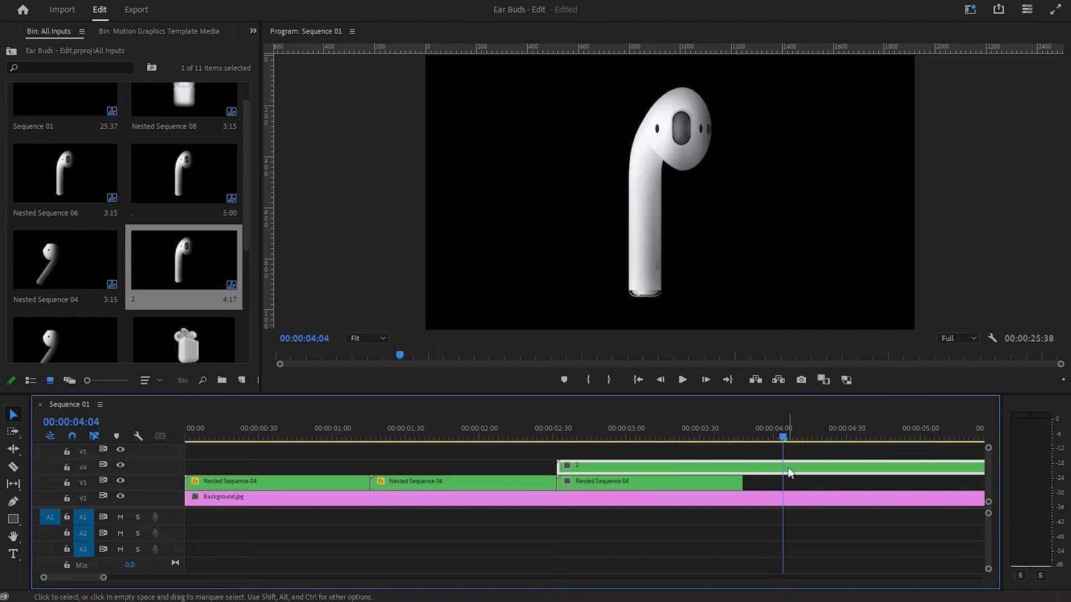
key(ctrl+k)
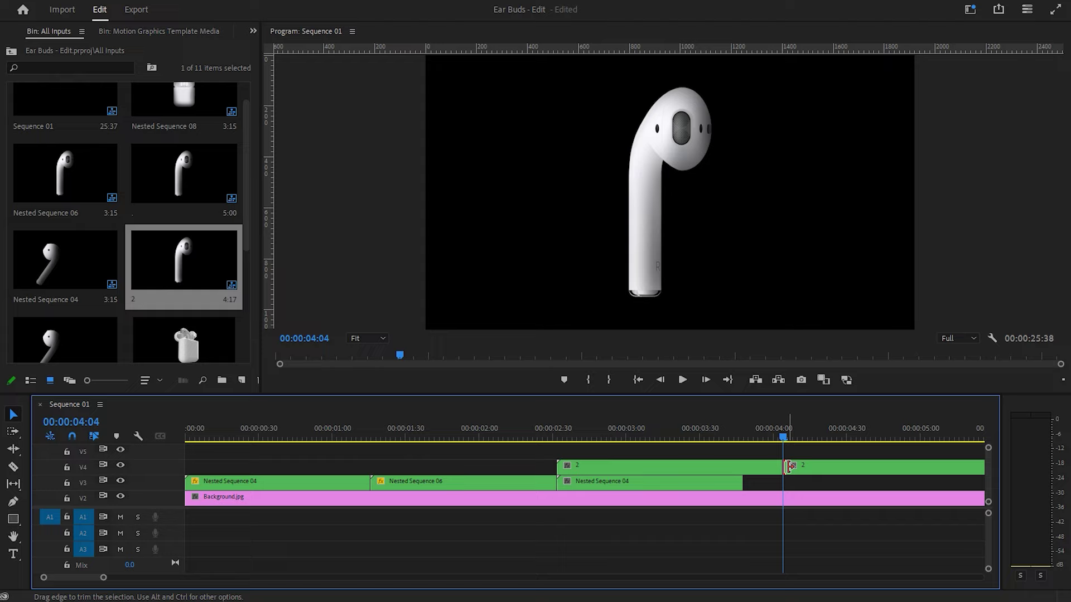
click(787, 466)
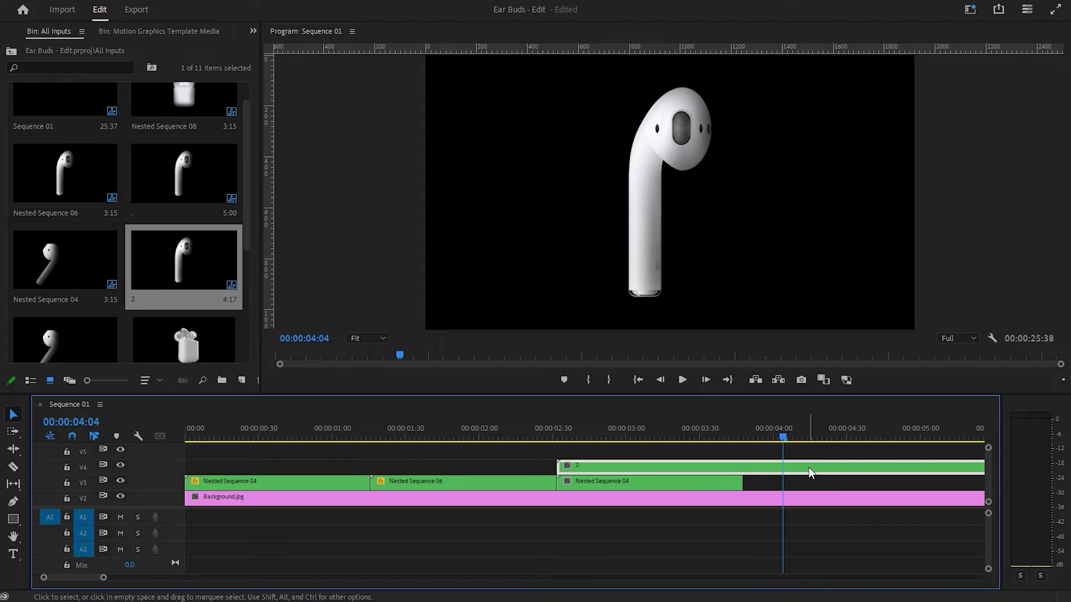
key(Delete)
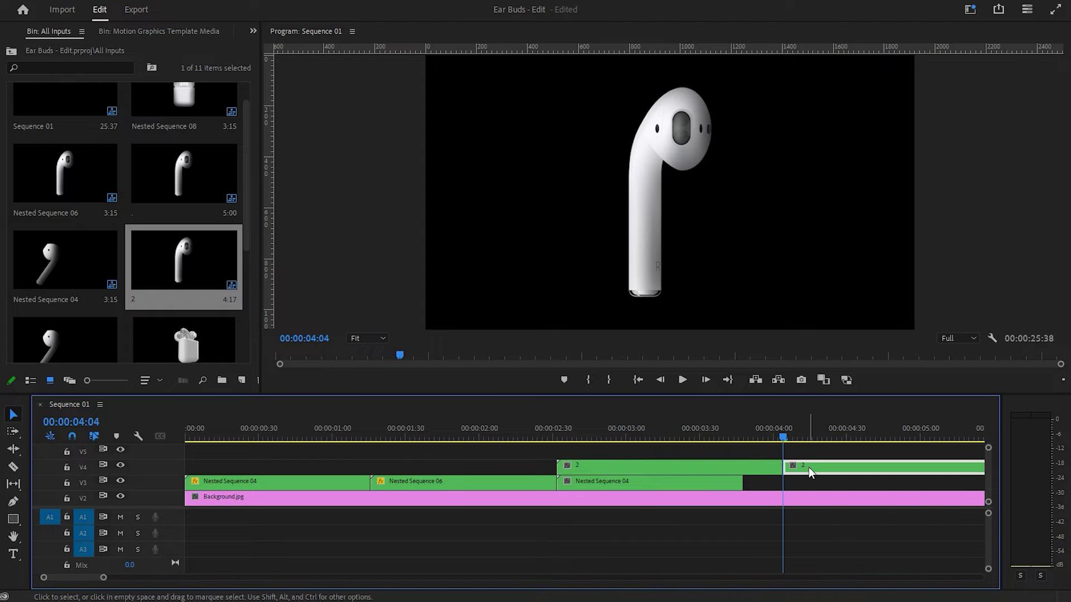
drag(781, 467, 743, 483)
drag(781, 437, 708, 436)
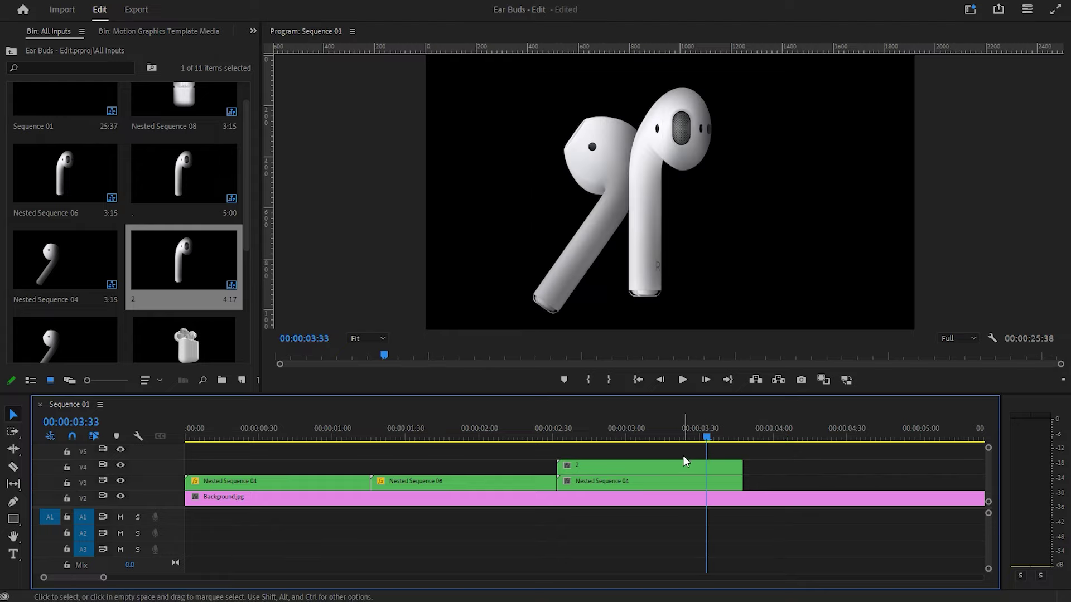
click(667, 467)
key(Delete)
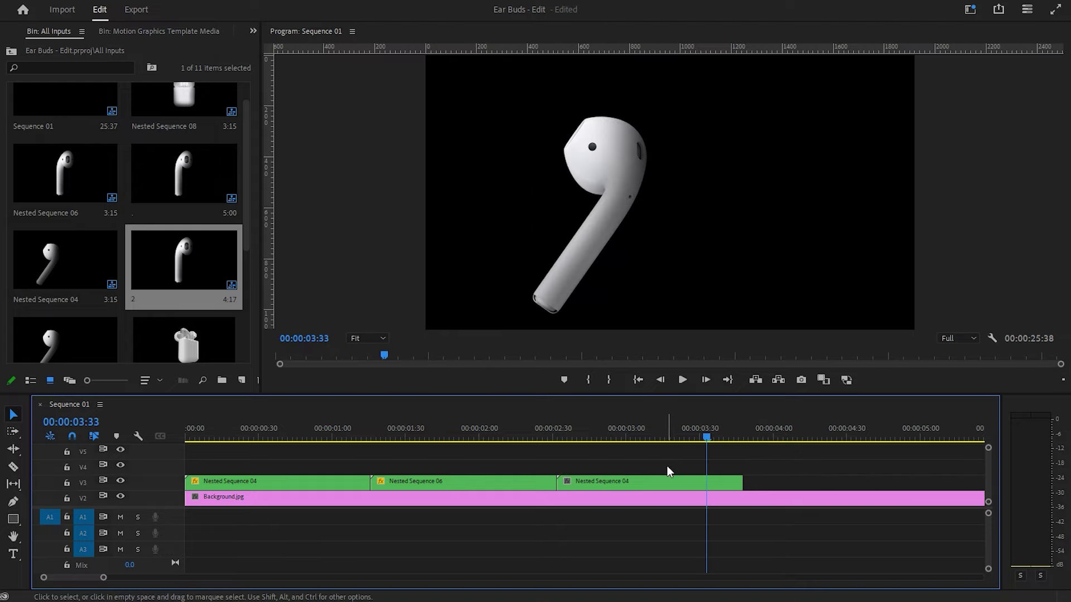
key(ctrl+z)
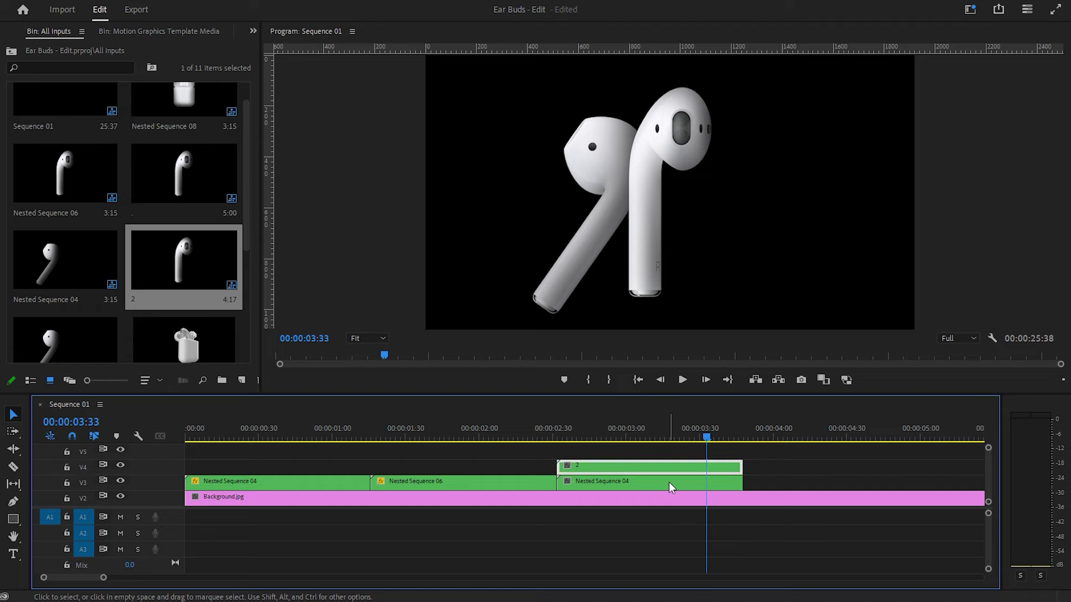
click(669, 487)
drag(708, 438, 556, 464)
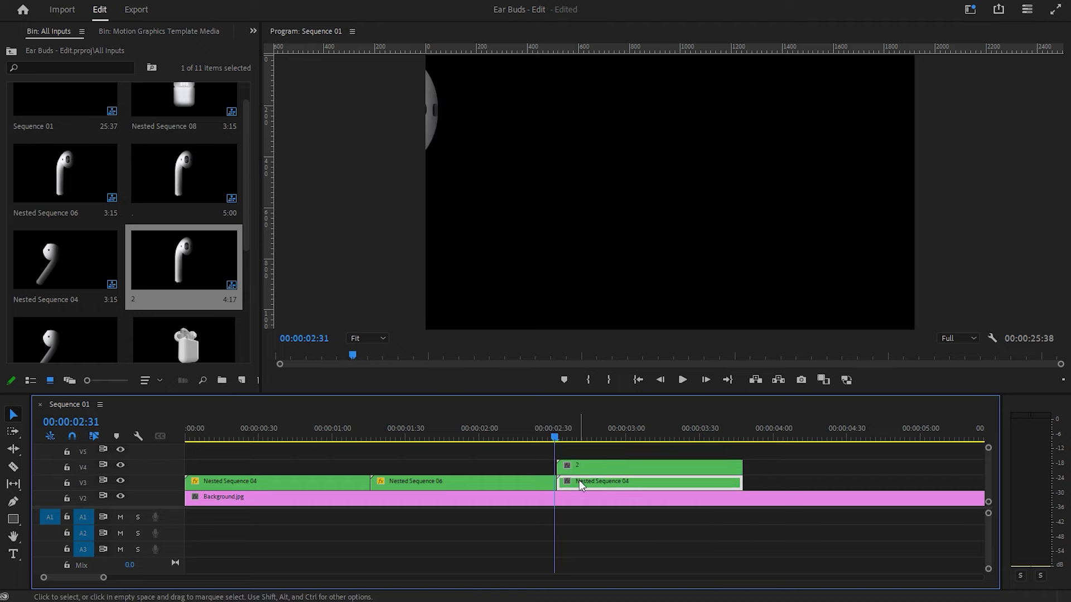
key(Right)
Keyframe the Nested Sequence 04 earbud's rotation, settling on -70°
click(253, 31)
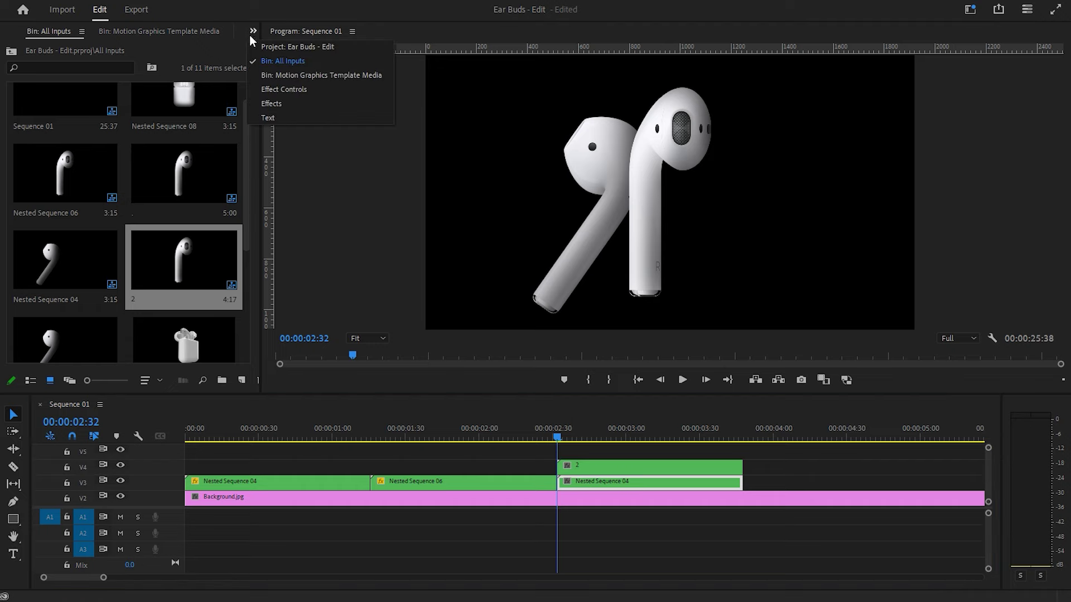
click(274, 84)
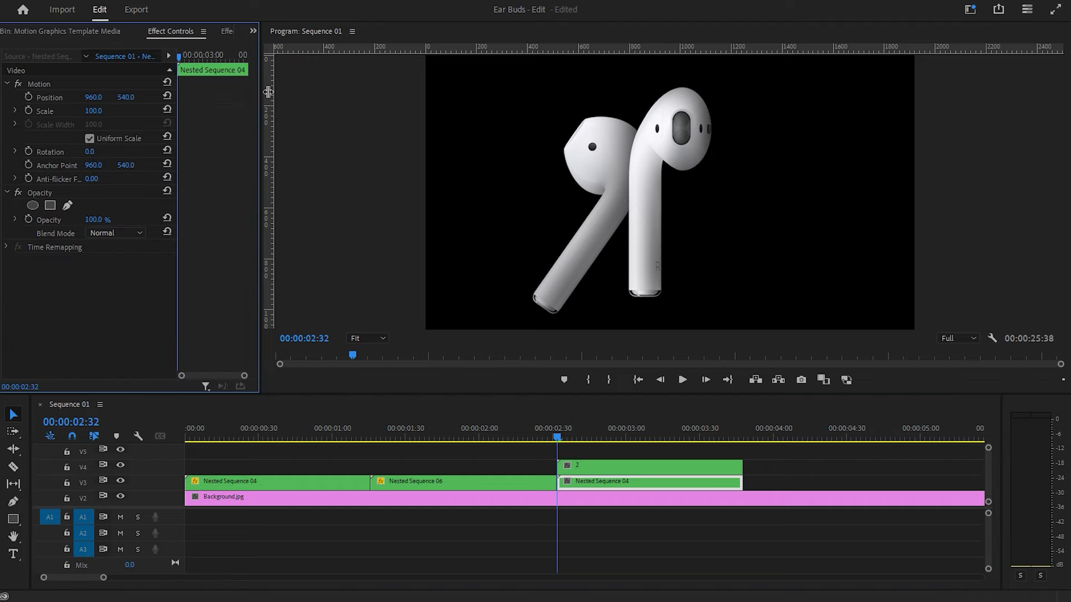
click(29, 151)
click(89, 152)
text(21)
key(Return)
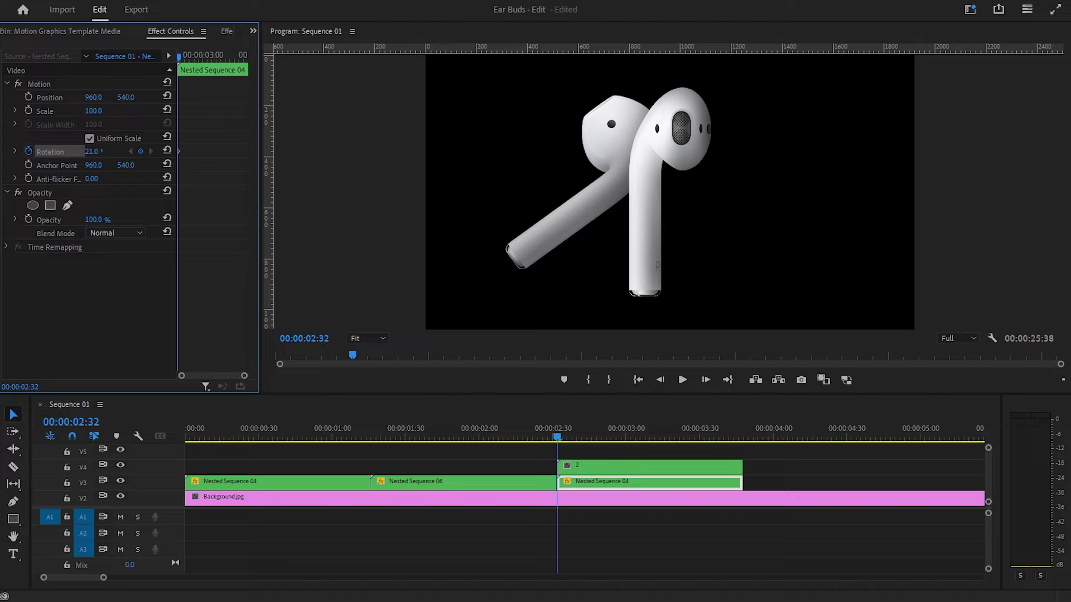
drag(93, 151, 40, 151)
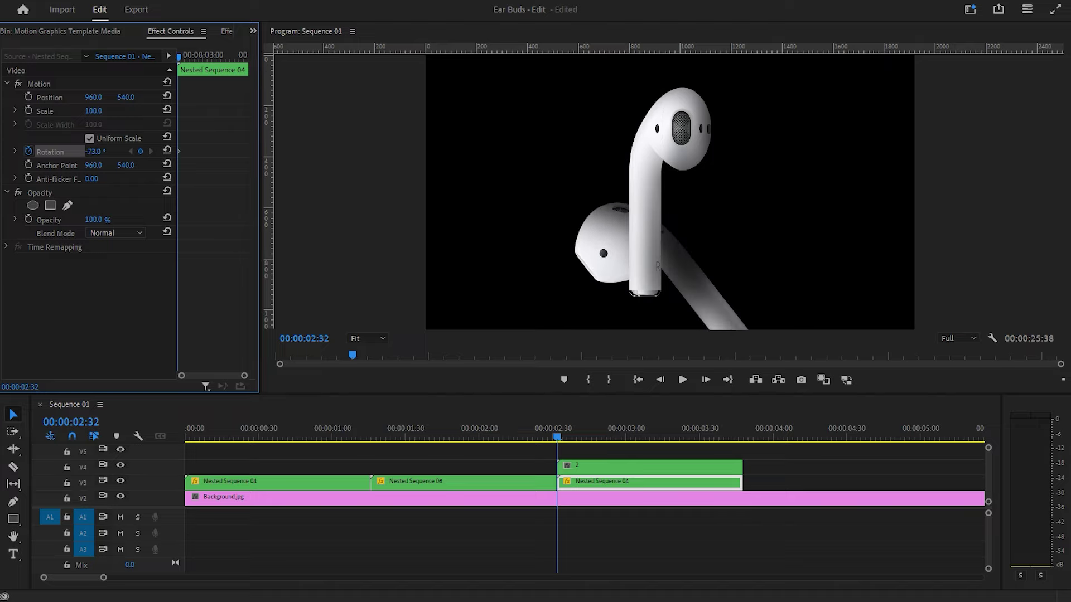
drag(93, 151, 94, 152)
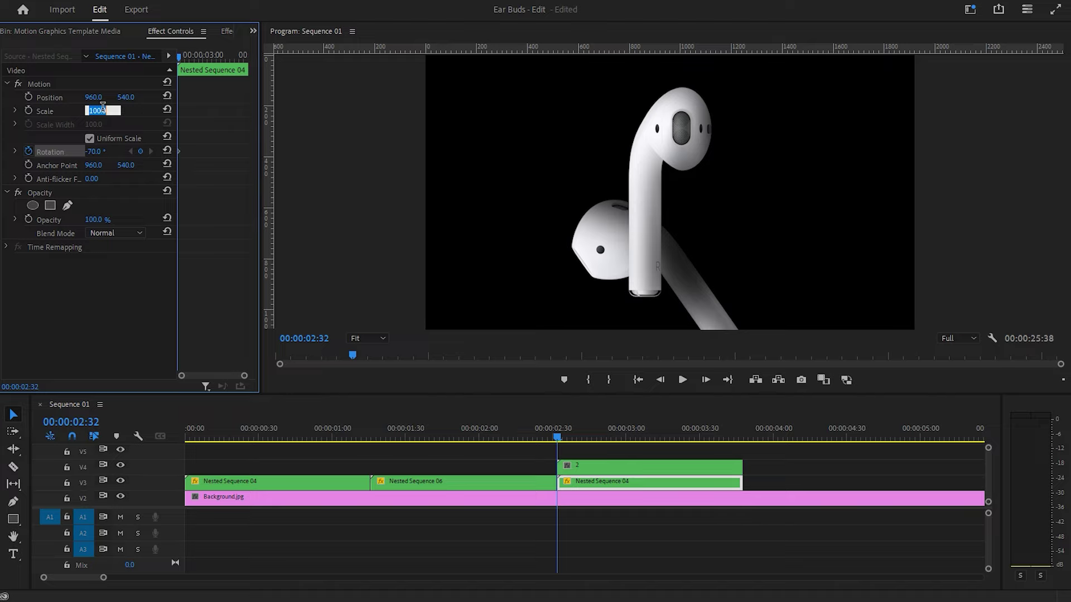
text(50)
Try scales of 50 and 80, restore 100, then play back the animation
key(Return)
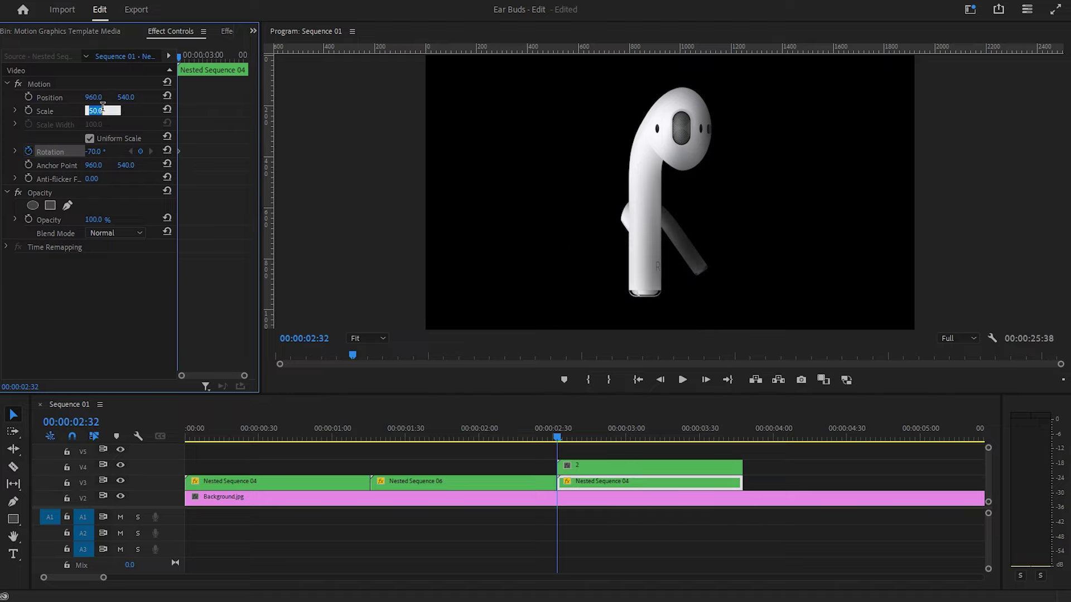
key(Return)
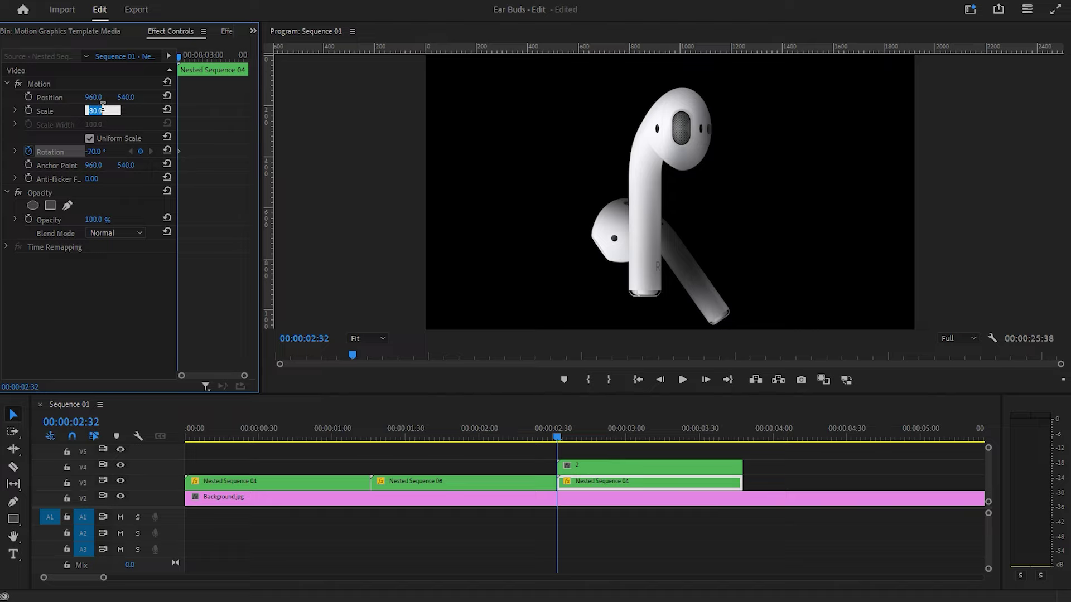
text(100)
key(Return)
key(space)
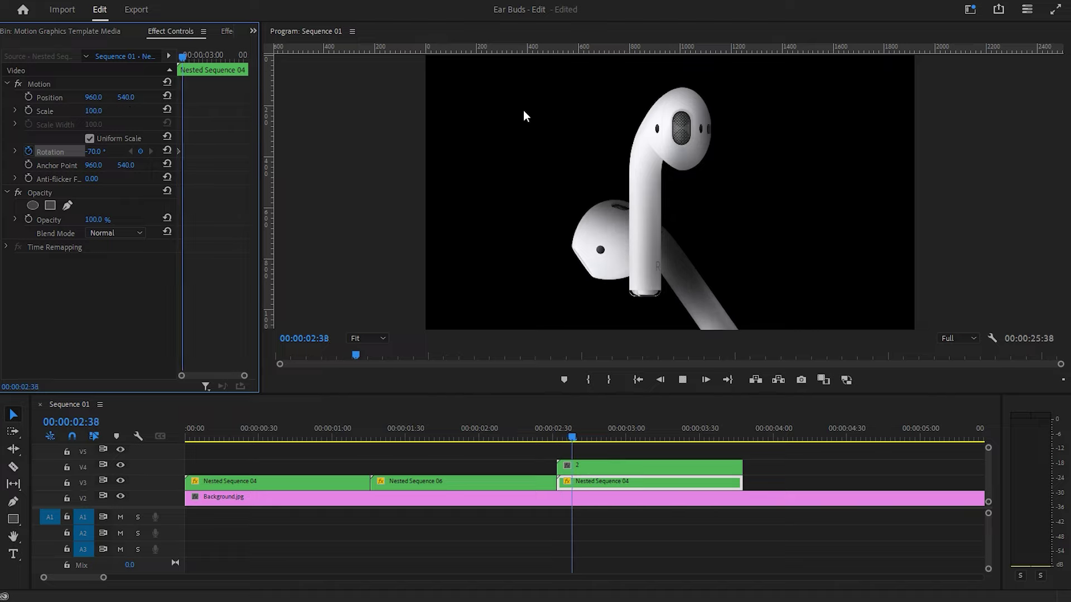
Keyframe Position: earbud rises to Y about 469 at 02:47, sinks to Y about 1034 at 03:47
drag(557, 438, 560, 438)
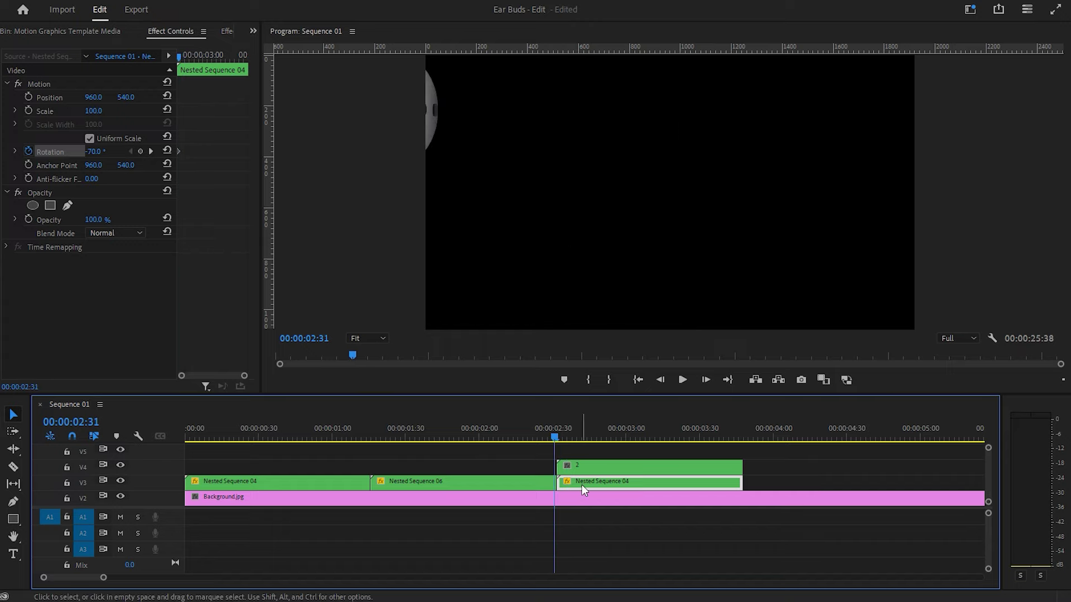
click(28, 97)
drag(126, 97, 411, 97)
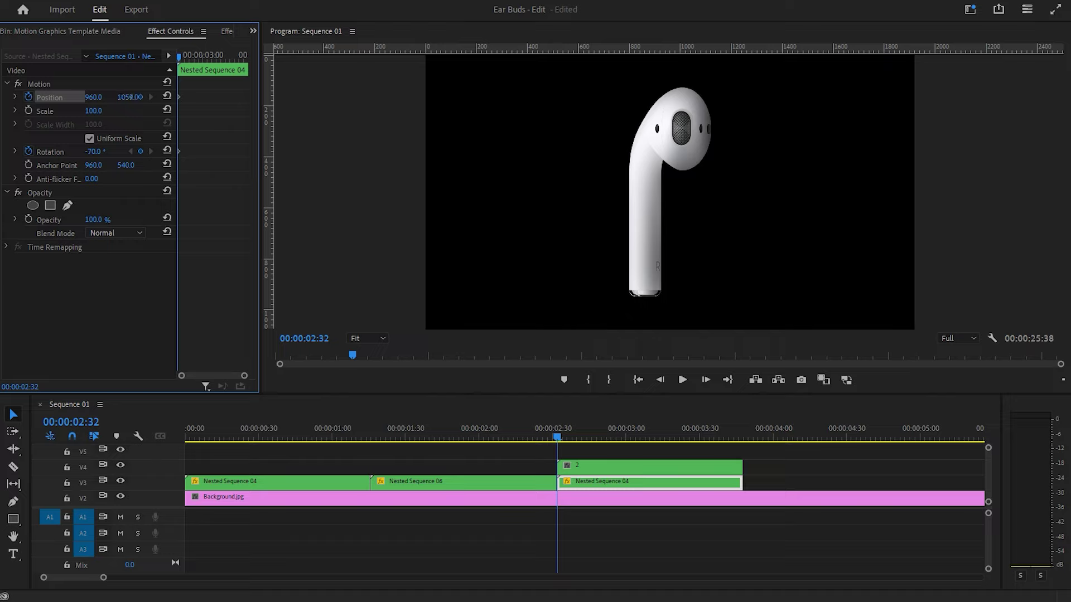
key(shift+Right)
key(shift+Right)
key(shift+Right)
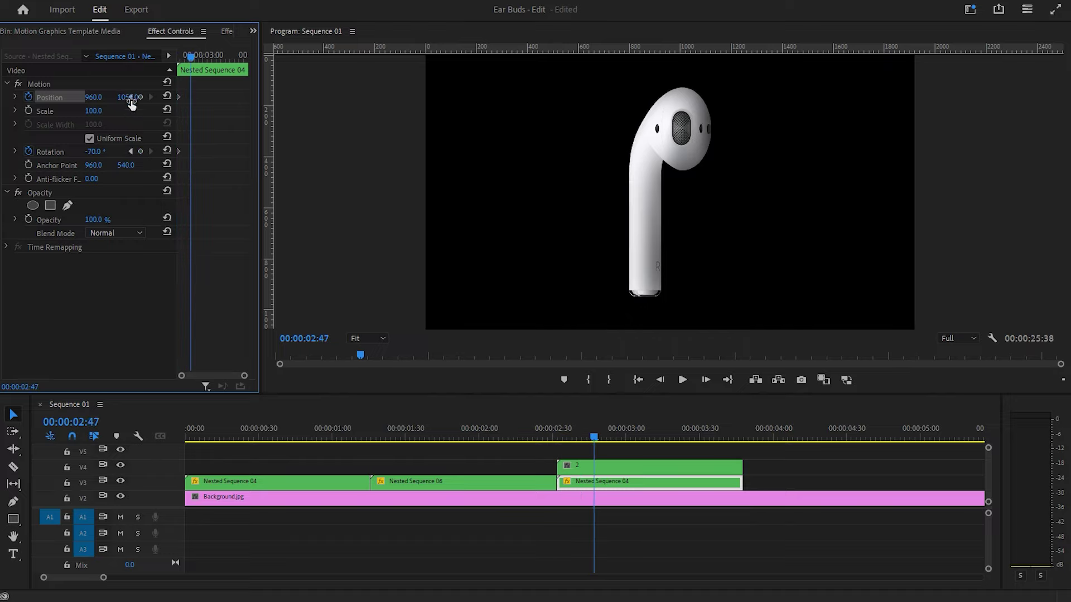
drag(132, 97, 132, 98)
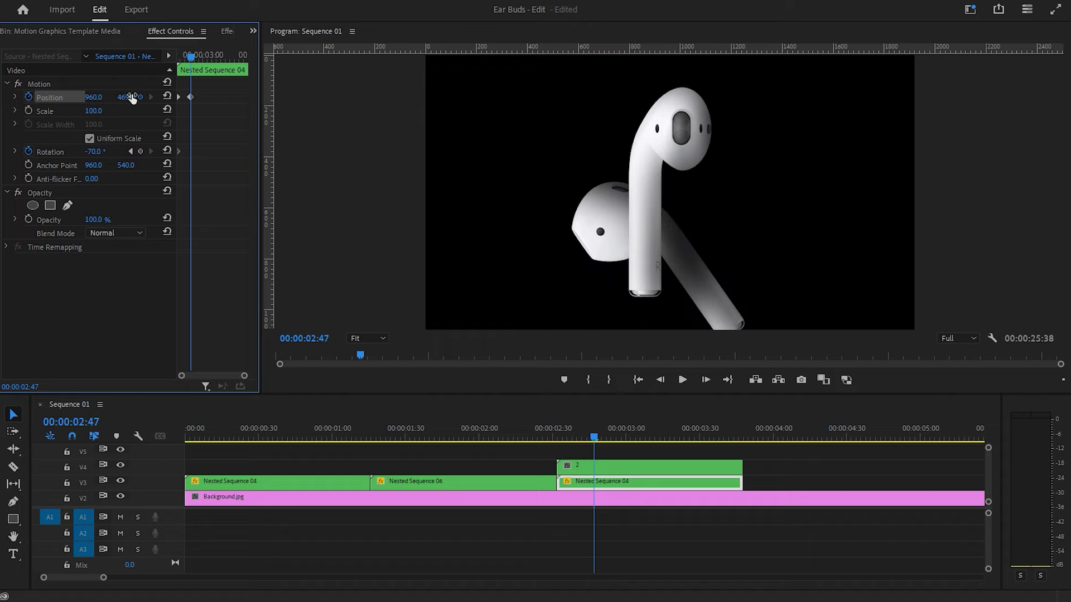
key(shift+Right)
key(shift+Right)
key(shift+Right)
key(shift+Right)
key(shift+Right)
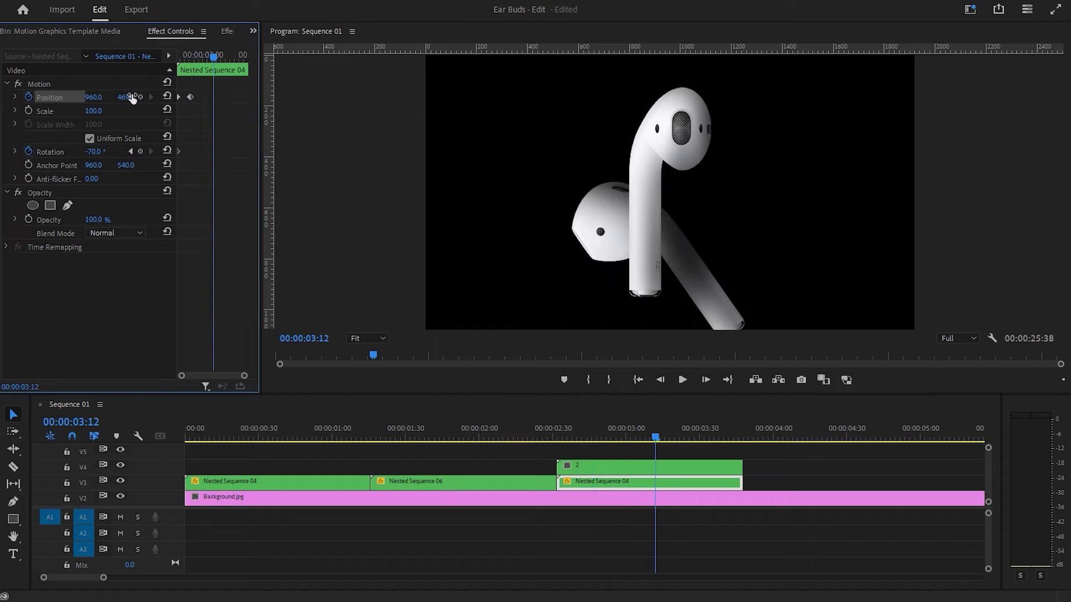
key(shift+Right)
key(shift+Right)
key(shift+Right)
key(shift+Right)
key(shift+Right)
key(shift+Right)
key(shift+Right)
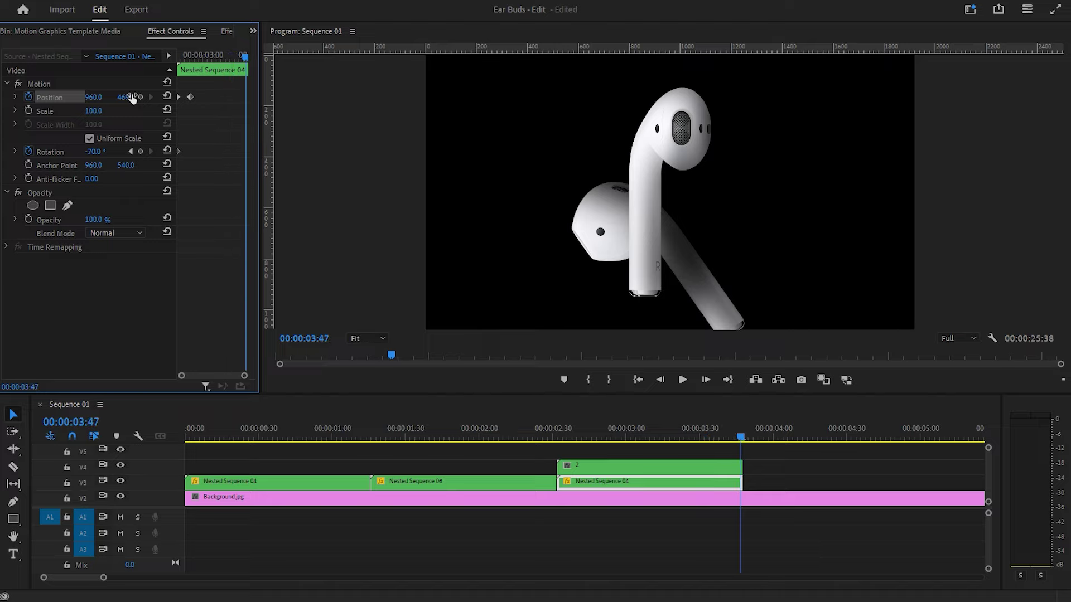
drag(131, 97, 130, 97)
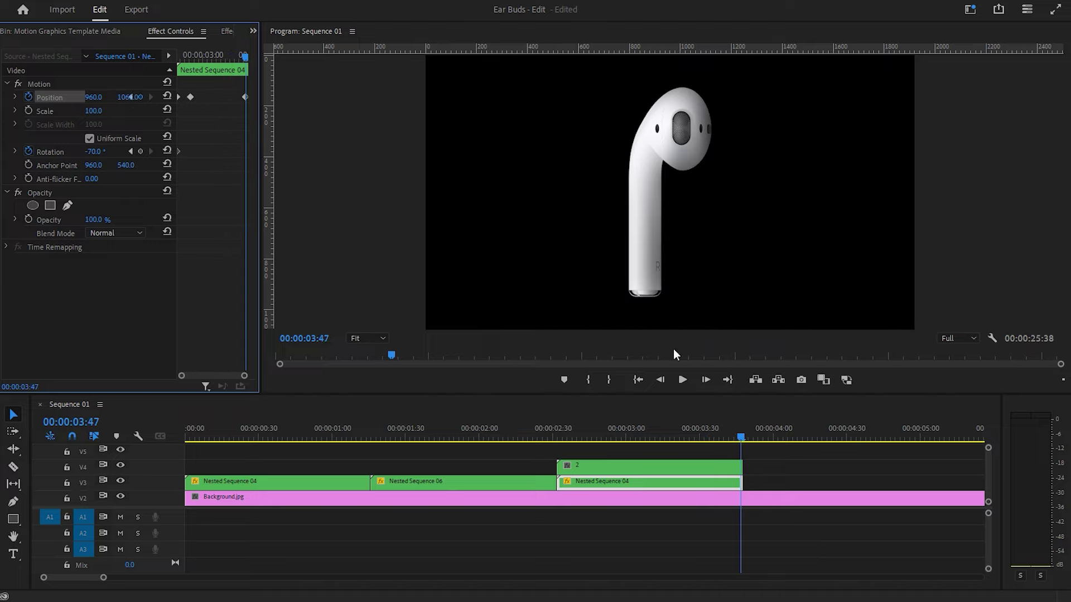
drag(682, 429, 557, 428)
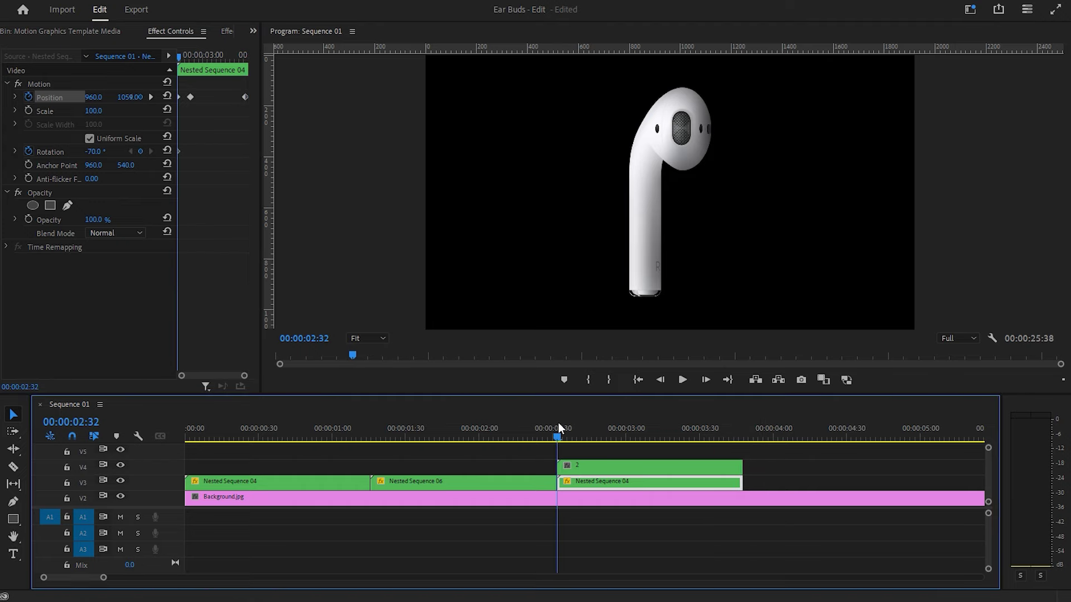
On clip 2 in V4, keyframe Rotation from 32° at 02:32 to -119° at 02:43, then preview
click(578, 465)
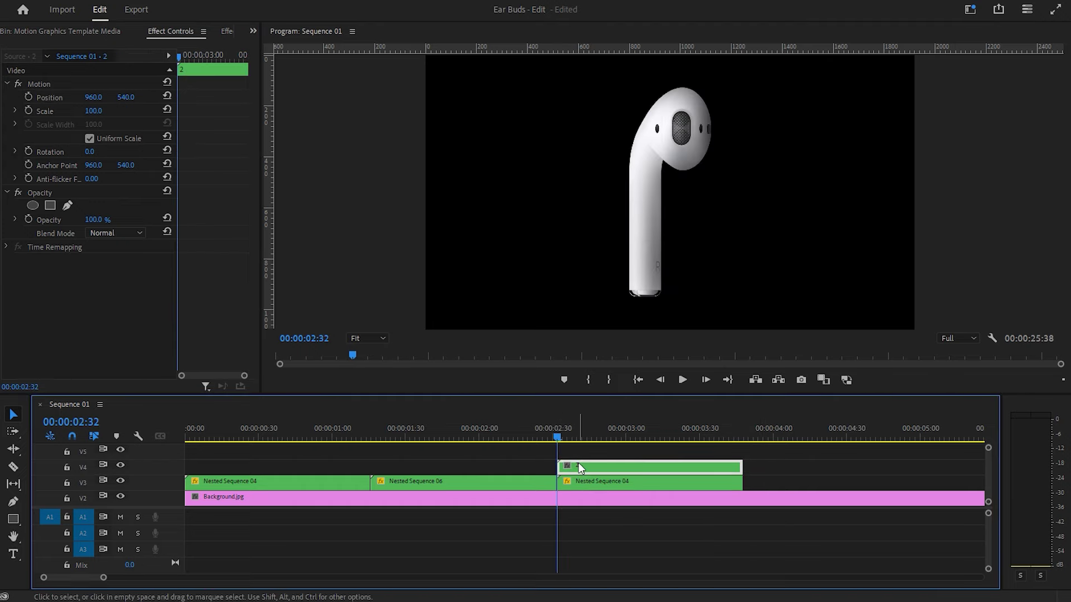
click(28, 152)
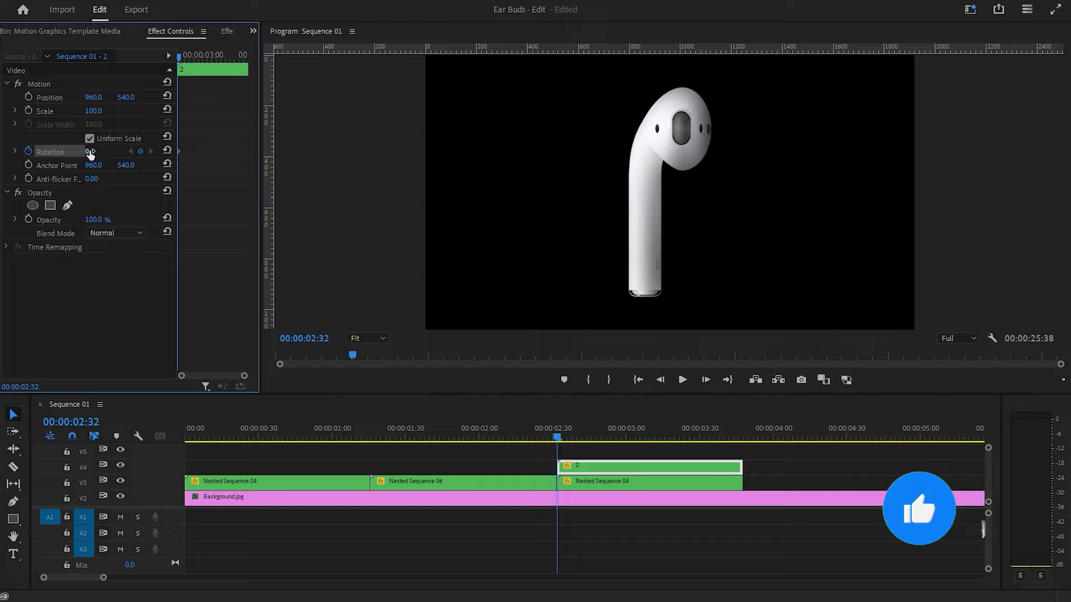
mouse_move(95, 154)
mouse_down()
mouse_move(134, 151)
mouse_move(72, 152)
mouse_up()
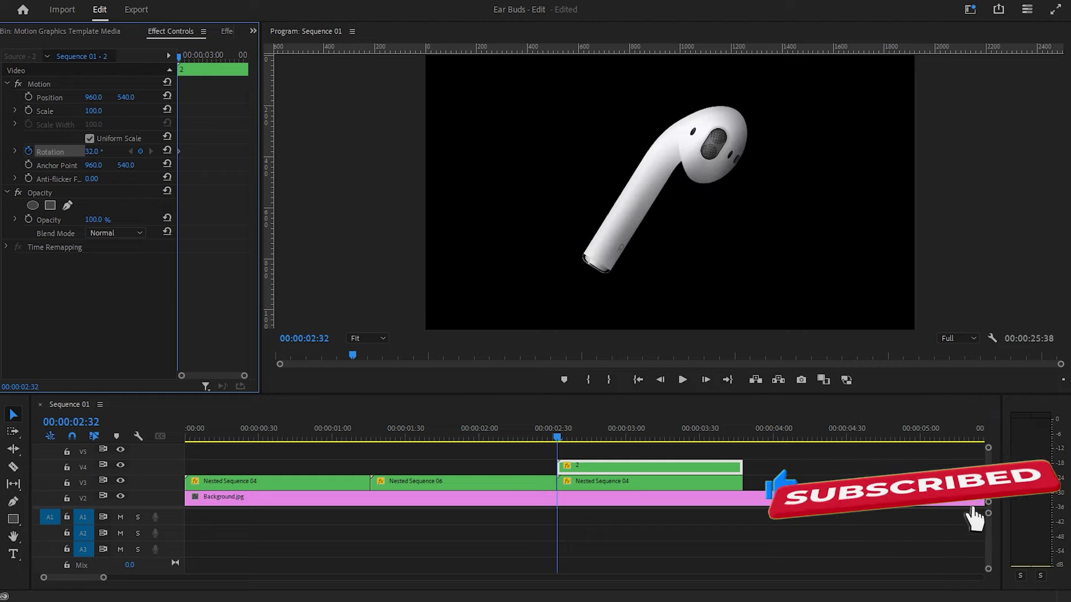
click(584, 438)
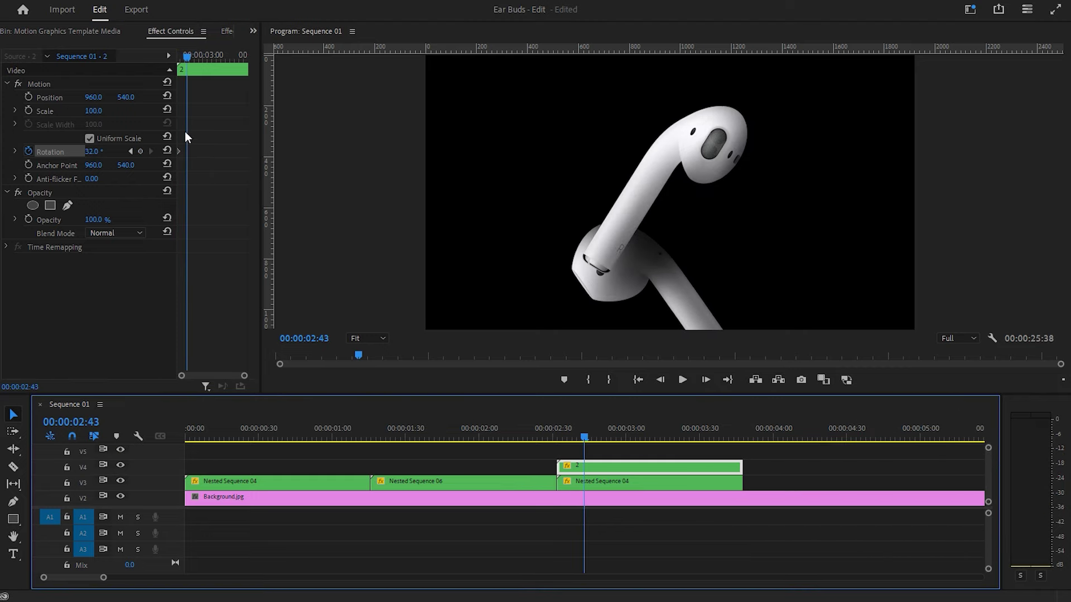
drag(105, 153, 67, 151)
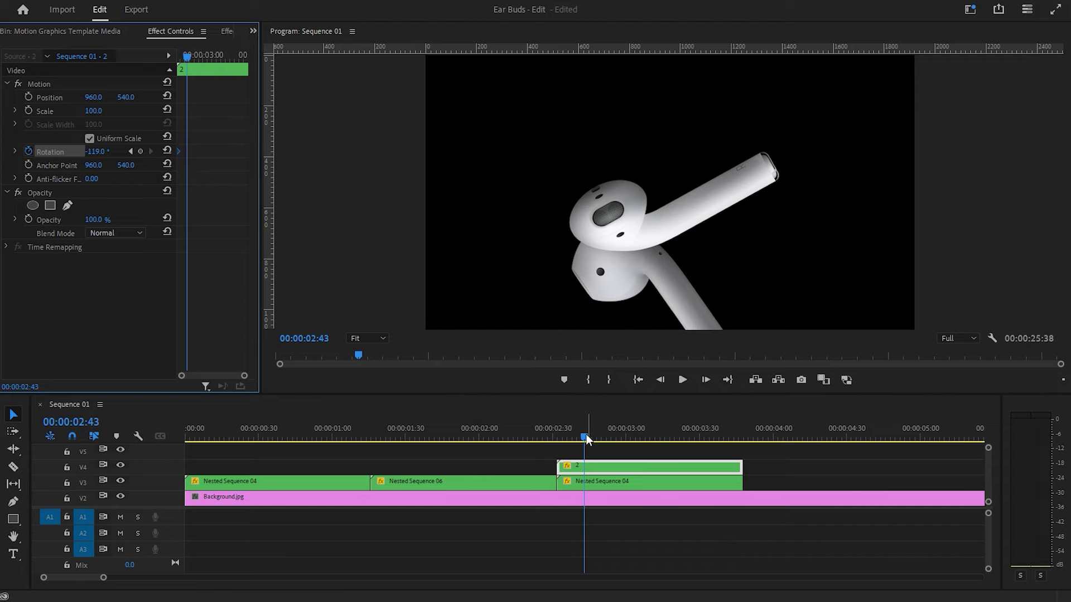
drag(586, 438, 554, 439)
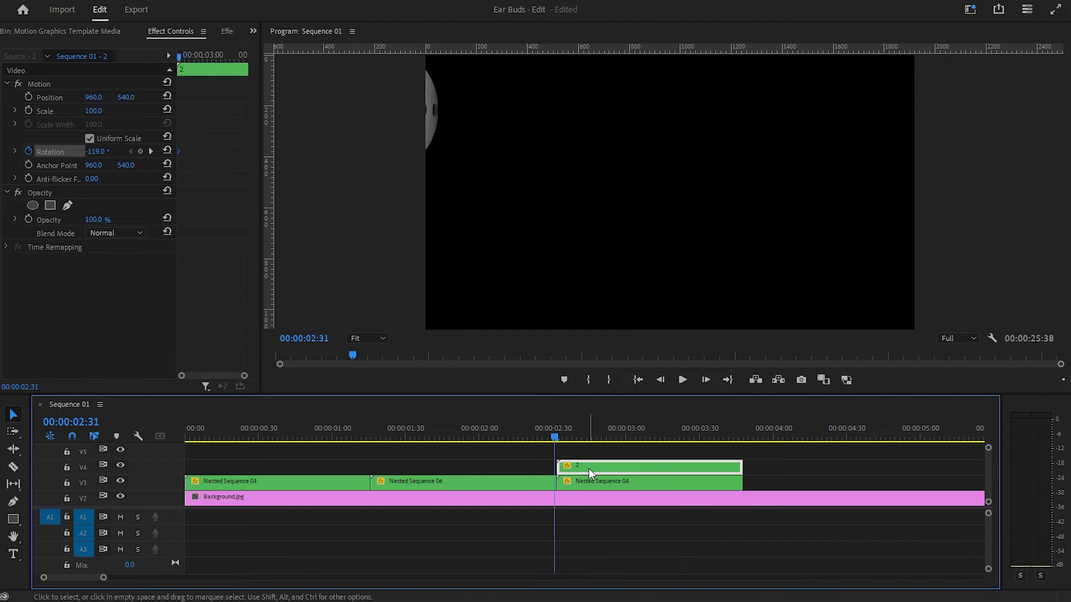
key(Right)
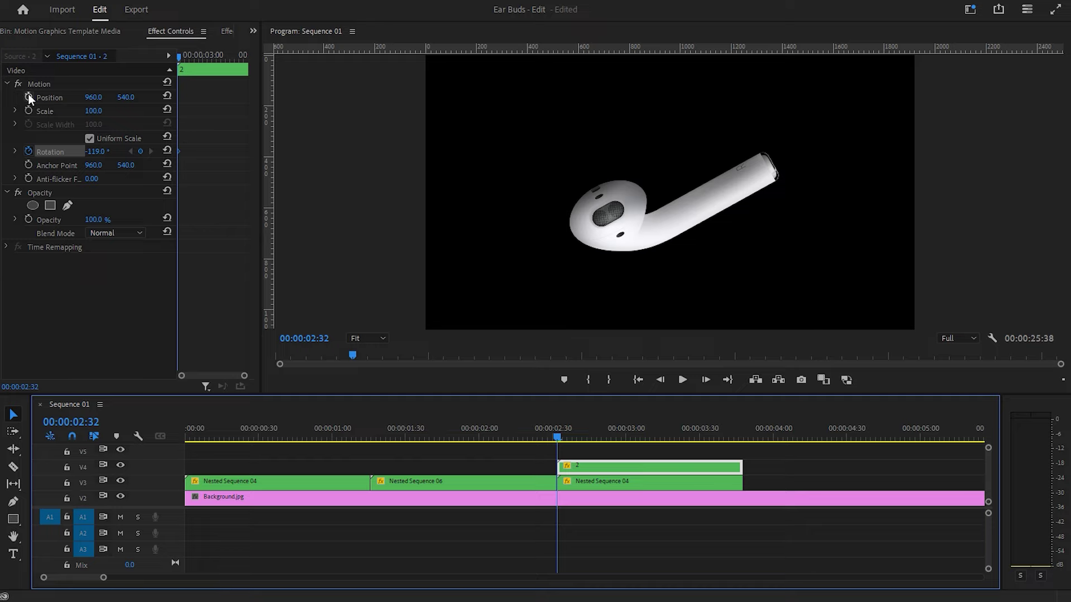
Keyframe clip 2's Position from off-screen above at 02:32 down to Y 279 at 02:47
click(28, 96)
drag(126, 97, 26, 97)
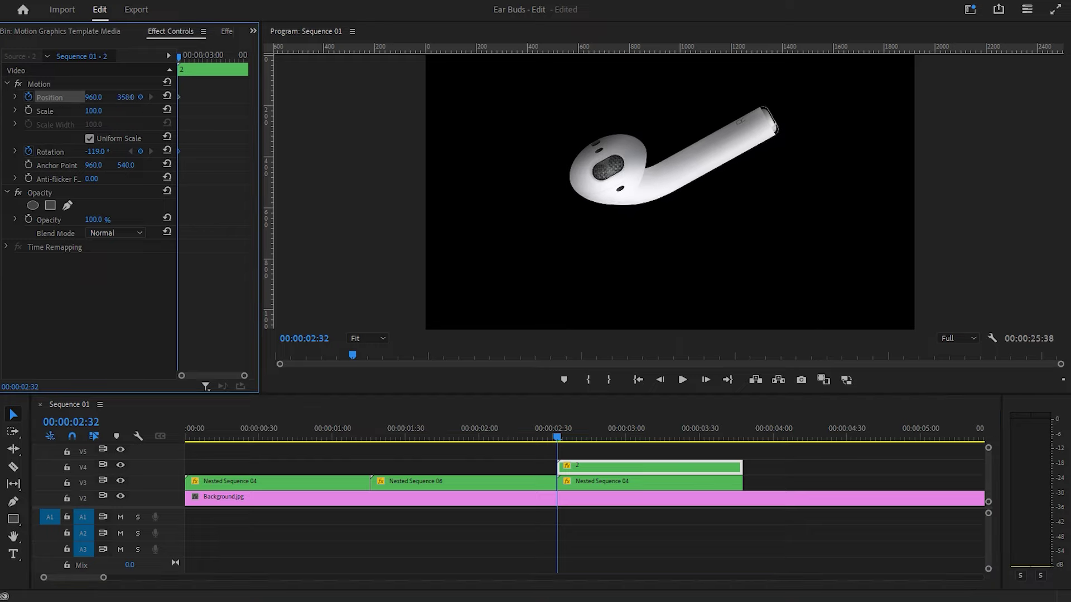
drag(126, 97, 83, 97)
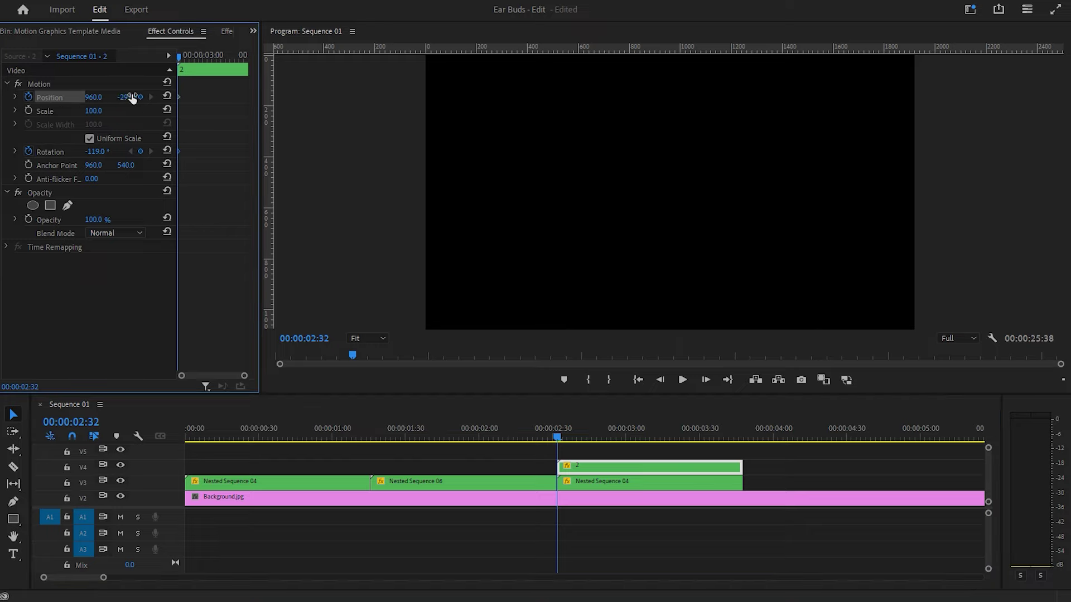
key(shift+Right)
key(shift+Right)
key(shift+Right)
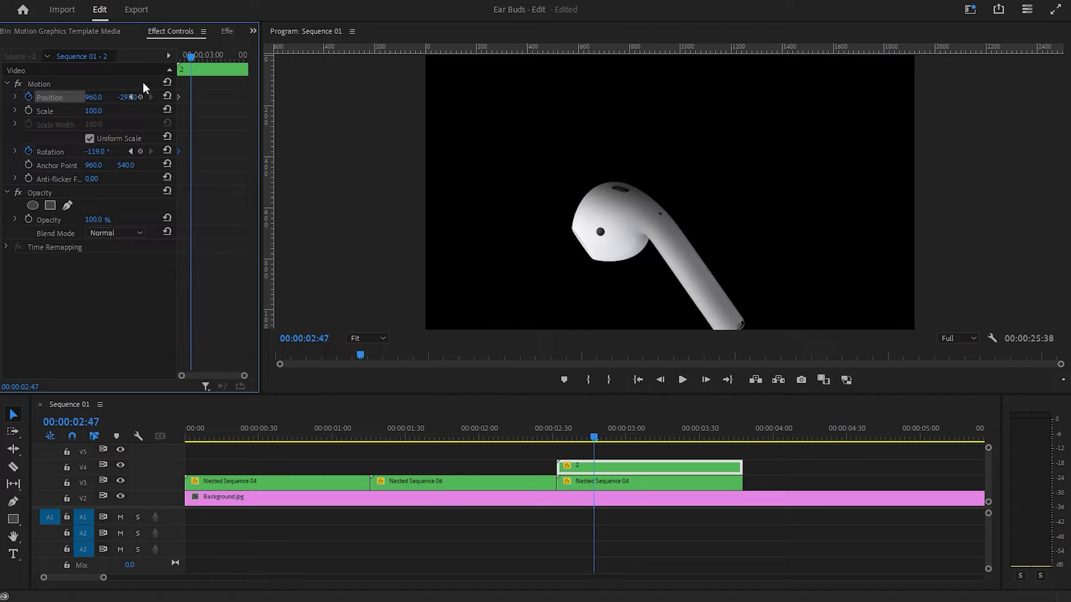
drag(132, 97, 131, 97)
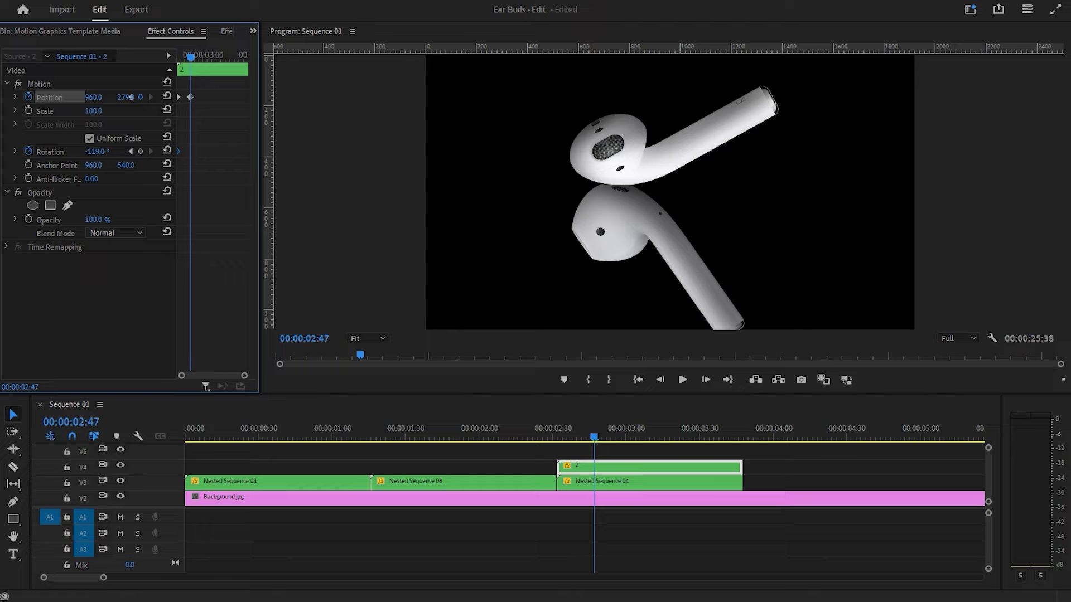
Add an off-screen-above Position keyframe at 03:47 and scrub through the clip to preview
key(shift+Right)
key(shift+Right)
key(shift+Right)
key(shift+Right)
key(shift+Right)
key(shift+Right)
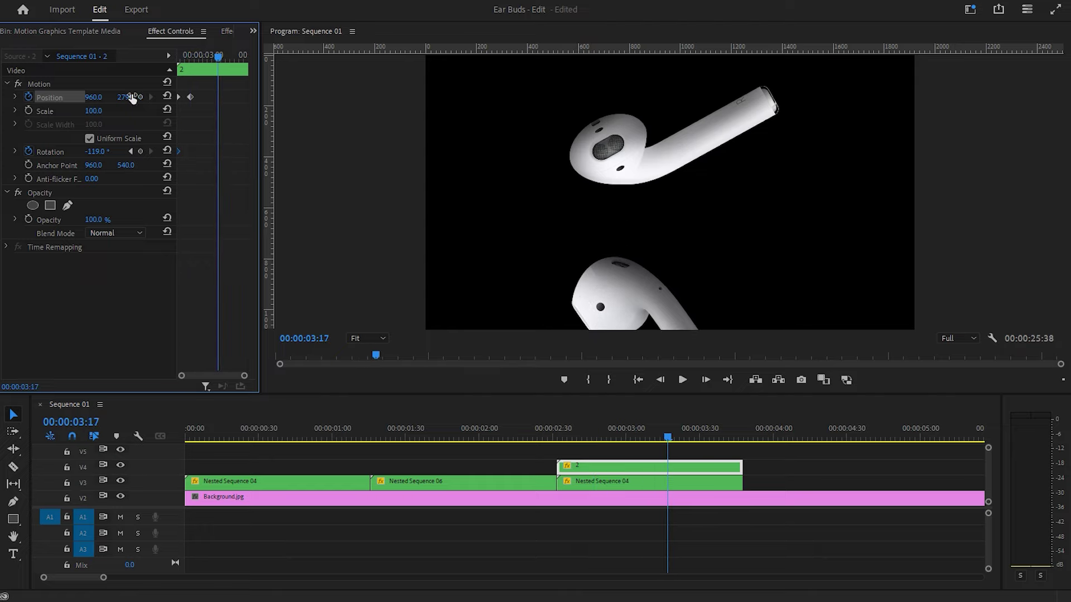
key(shift+Right)
key(shift+Right)
key(shift+Right)
key(shift+Right)
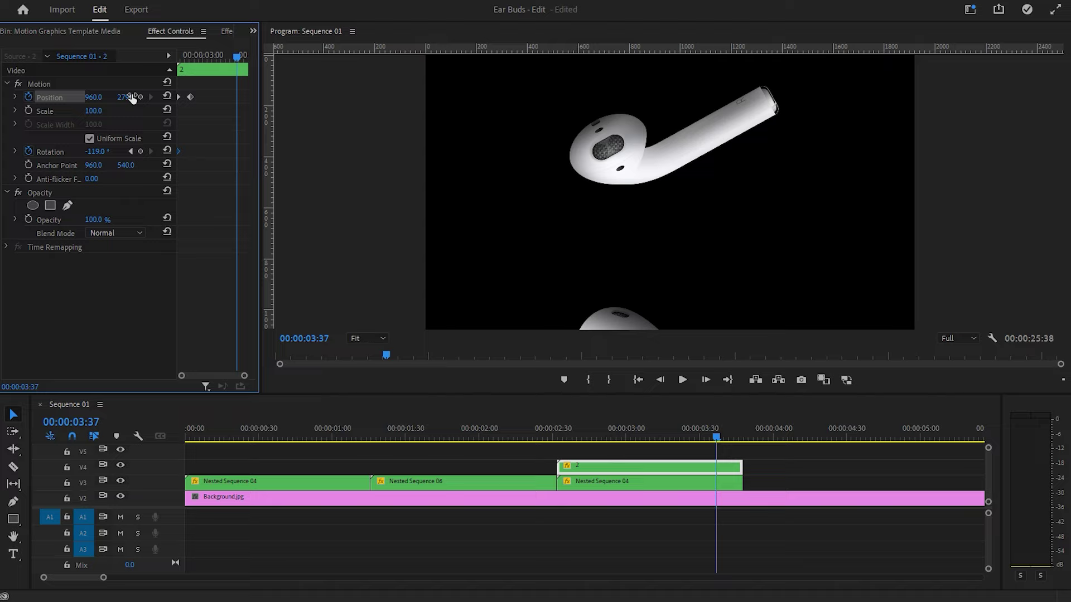
key(shift+Right)
key(shift+Right)
drag(131, 98, 130, 97)
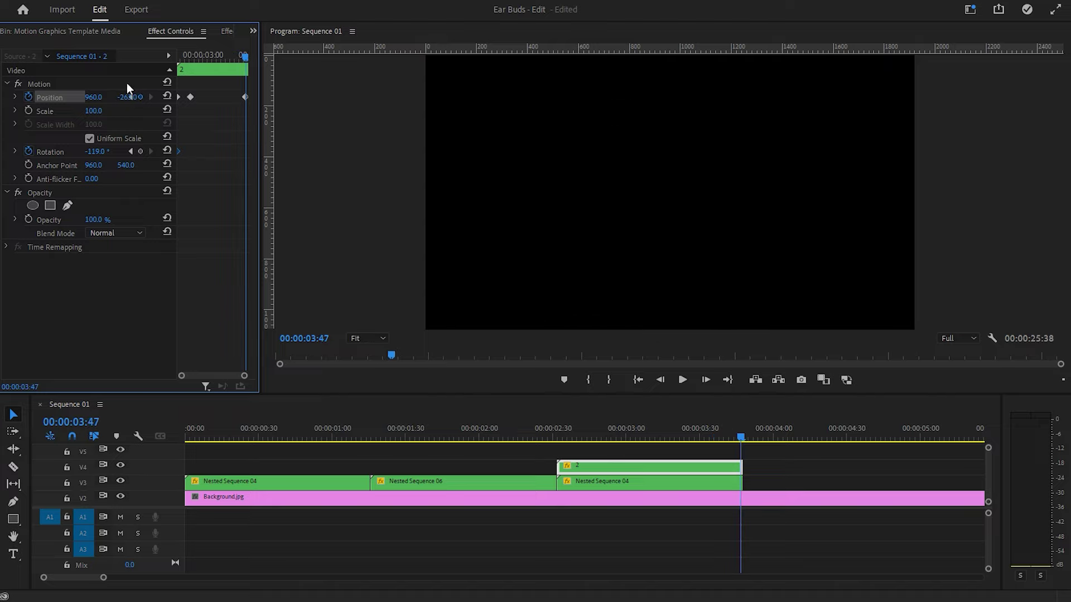
mouse_move(741, 431)
mouse_down()
mouse_move(569, 435)
mouse_move(704, 443)
mouse_move(664, 436)
mouse_up()
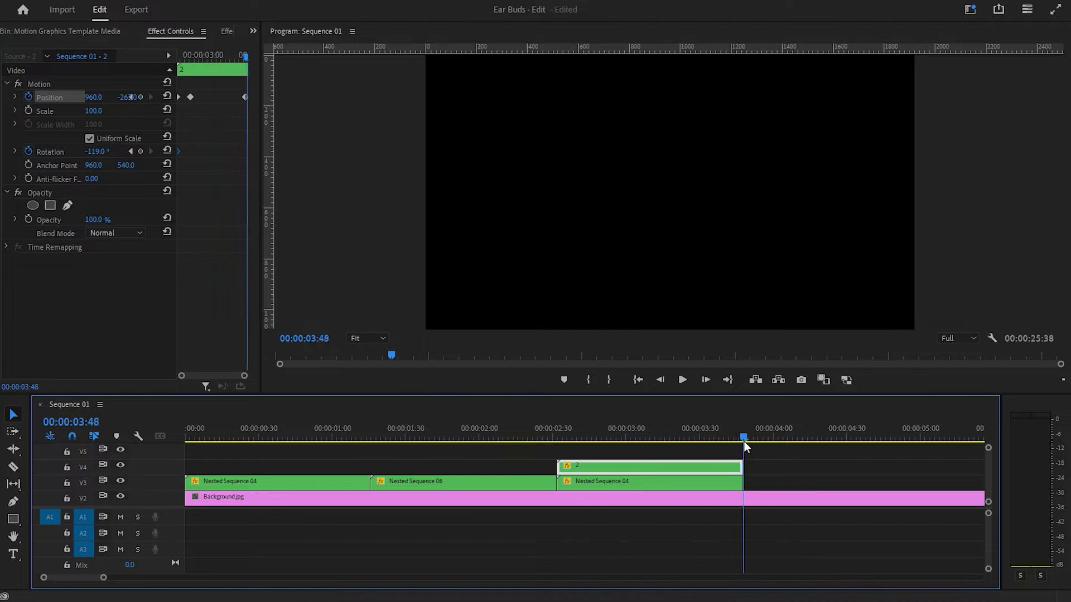
drag(663, 436, 744, 441)
key(Right)
click(253, 31)
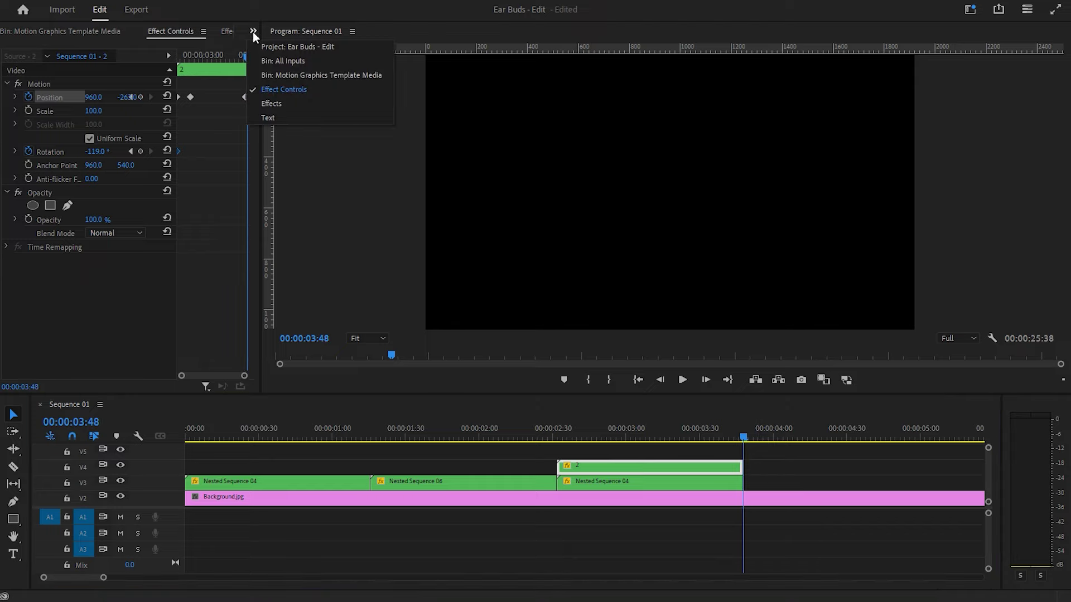
Place Nested Sequence 08 from the All Inputs bin onto the timeline after the playhead
click(282, 62)
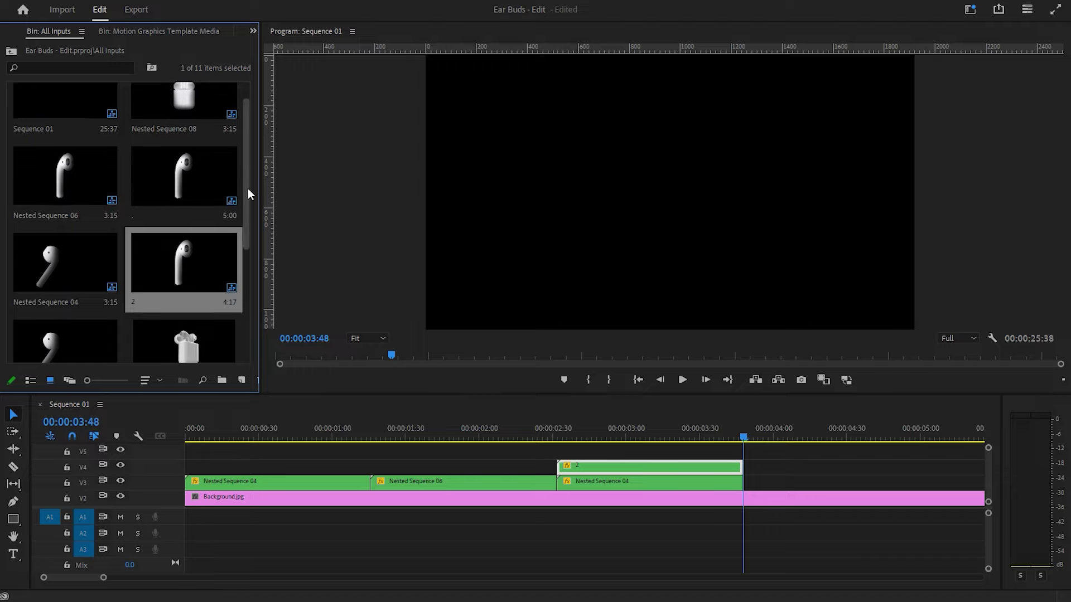
scroll(248, 189, up, 2)
scroll(247, 259, down, 2)
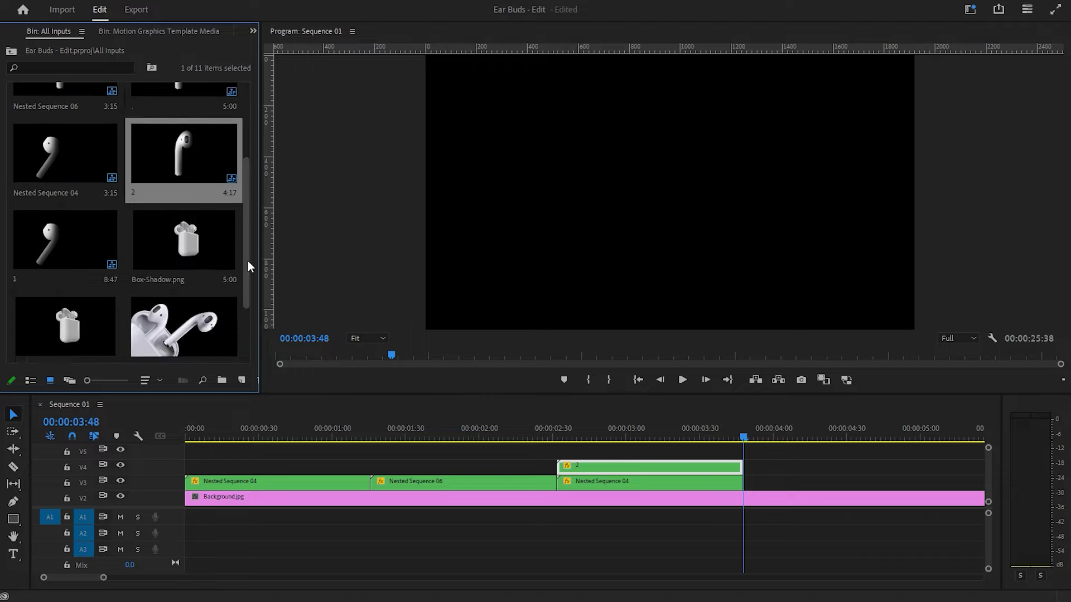
scroll(248, 286, down, 2)
scroll(249, 316, down, 1)
drag(249, 317, 269, 128)
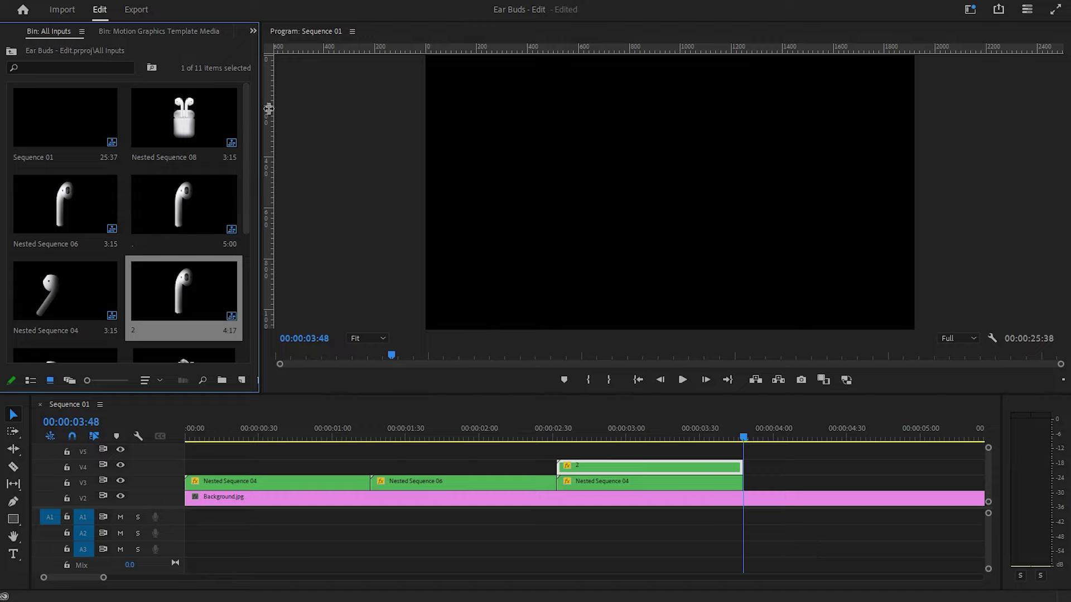
drag(167, 123, 798, 484)
Unlink Nested Sequence 08's audio and delete the leftover audio clip
right_click(802, 482)
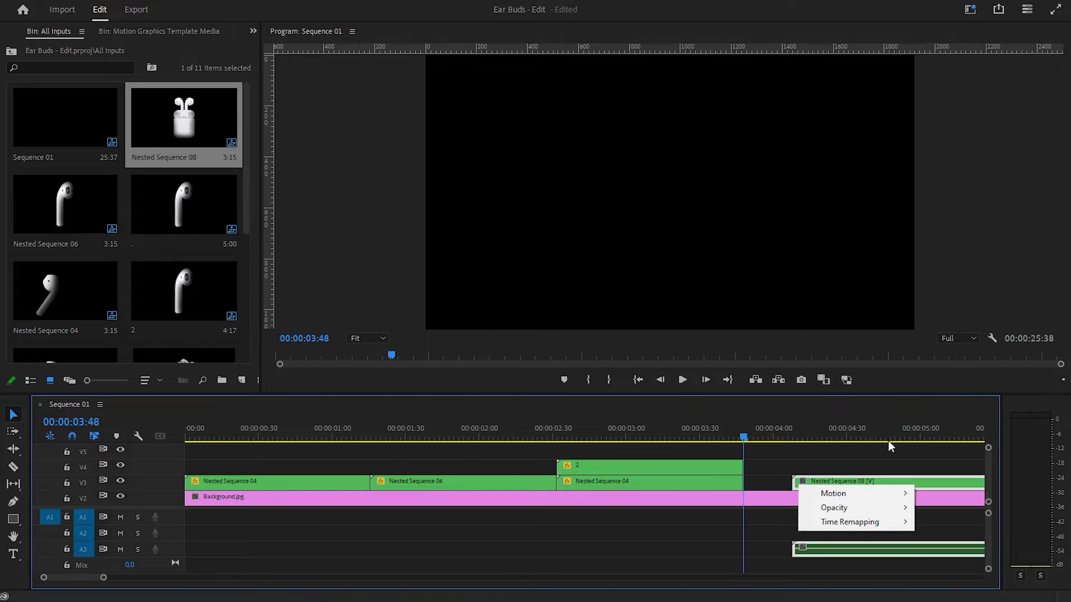
right_click(929, 483)
click(931, 197)
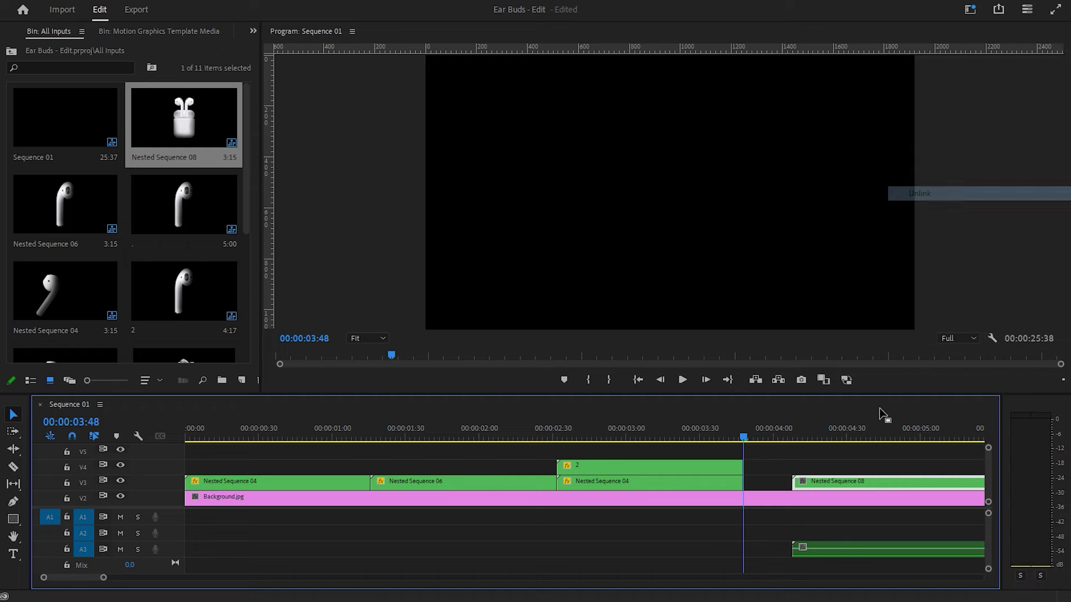
click(858, 555)
key(Delete)
Trim and reposition Nested Sequence 08 so it sits after the earbud clips on V3
drag(872, 491, 749, 442)
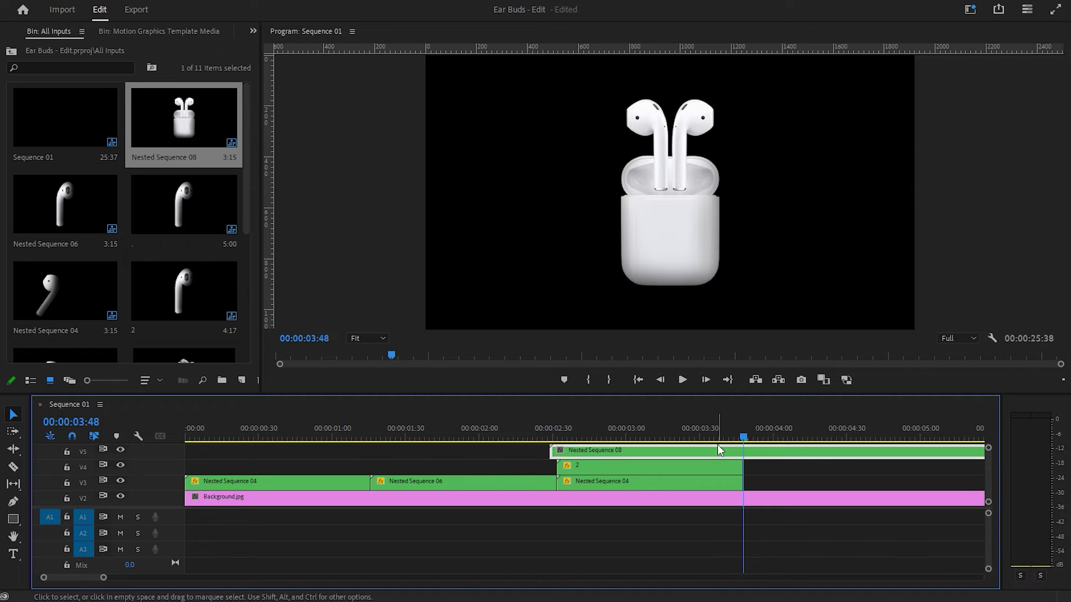
click(752, 439)
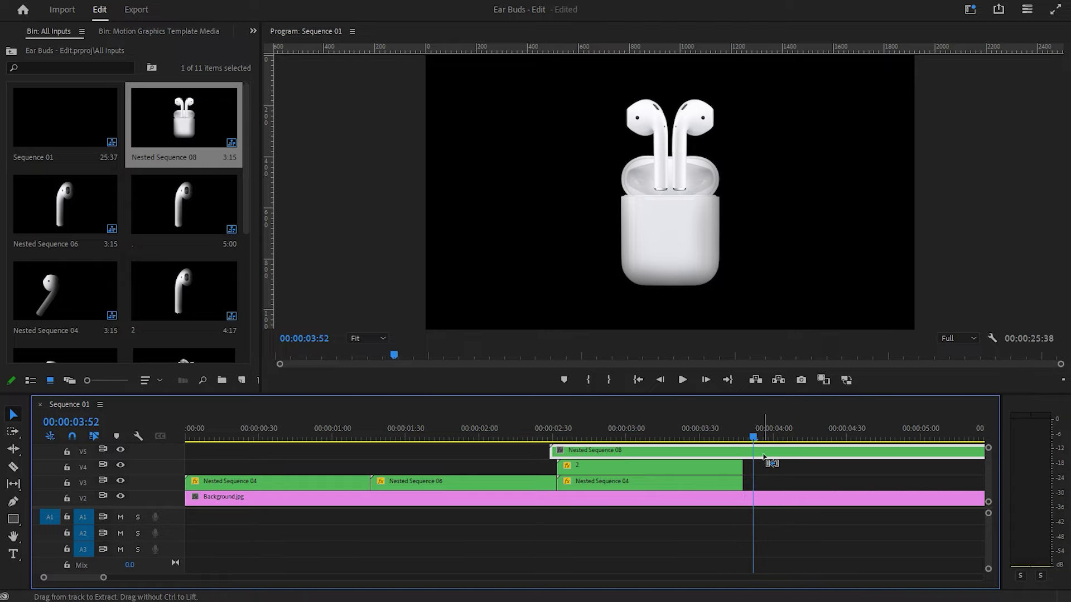
drag(764, 456, 750, 456)
drag(673, 454, 682, 455)
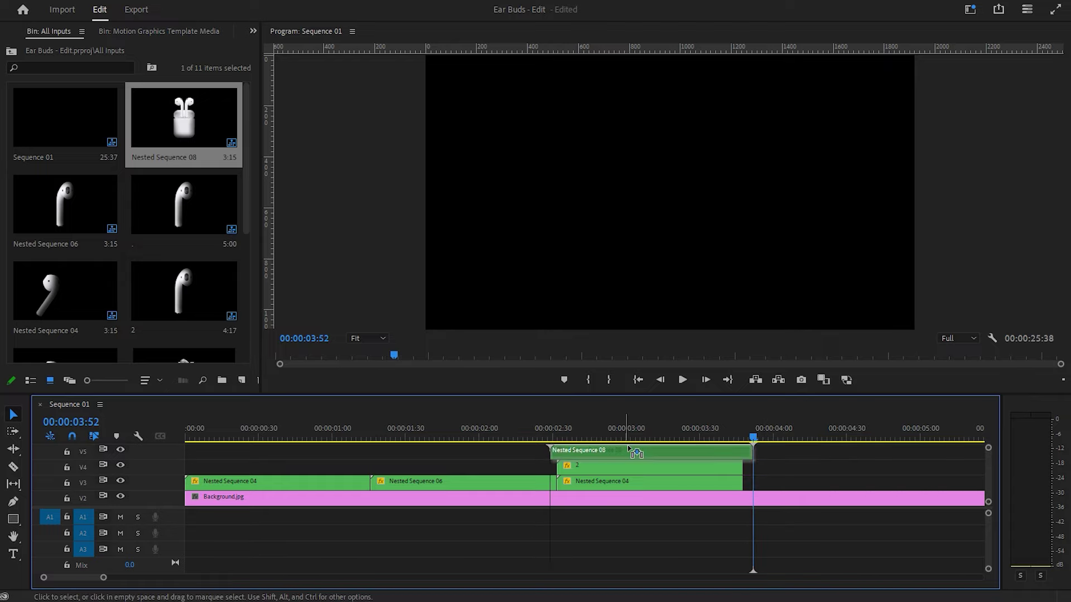
drag(758, 456, 741, 456)
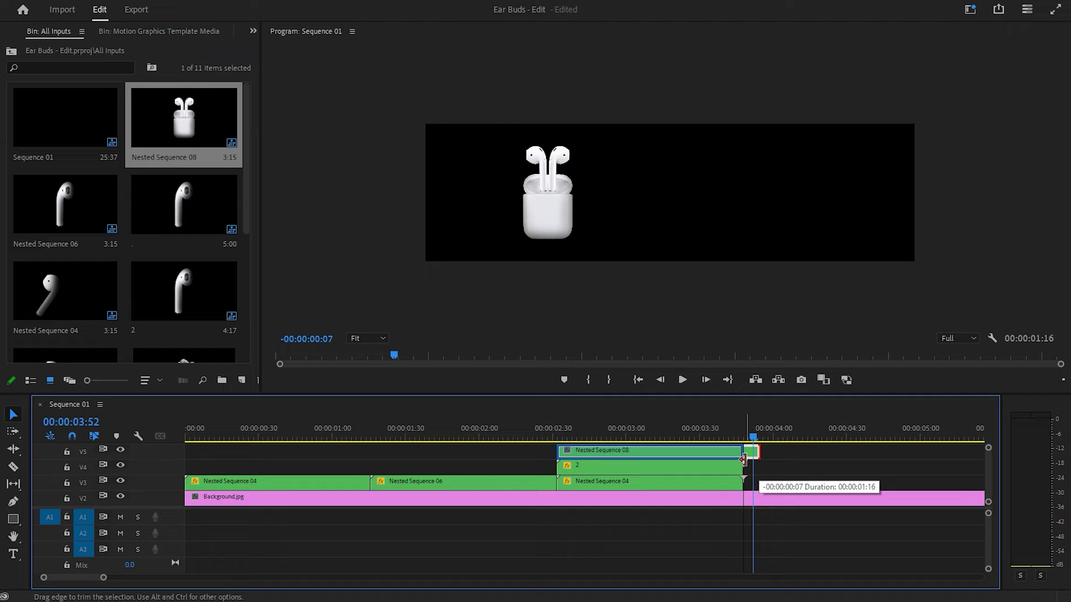
drag(643, 451, 790, 480)
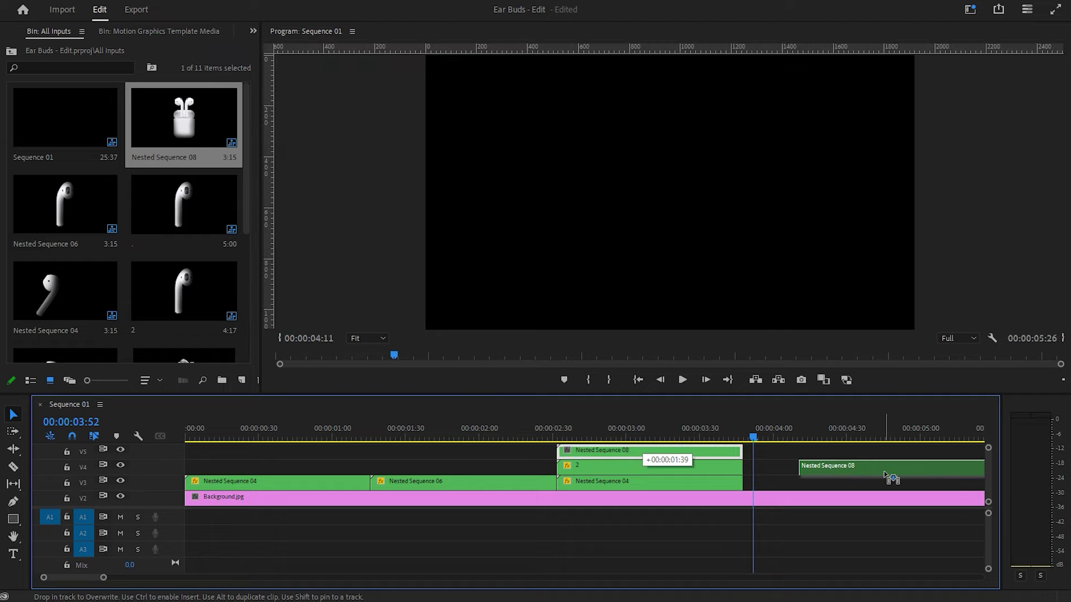
Ripple delete the gap before Nested Sequence 08 on V3 and select the clip
right_click(788, 484)
click(798, 489)
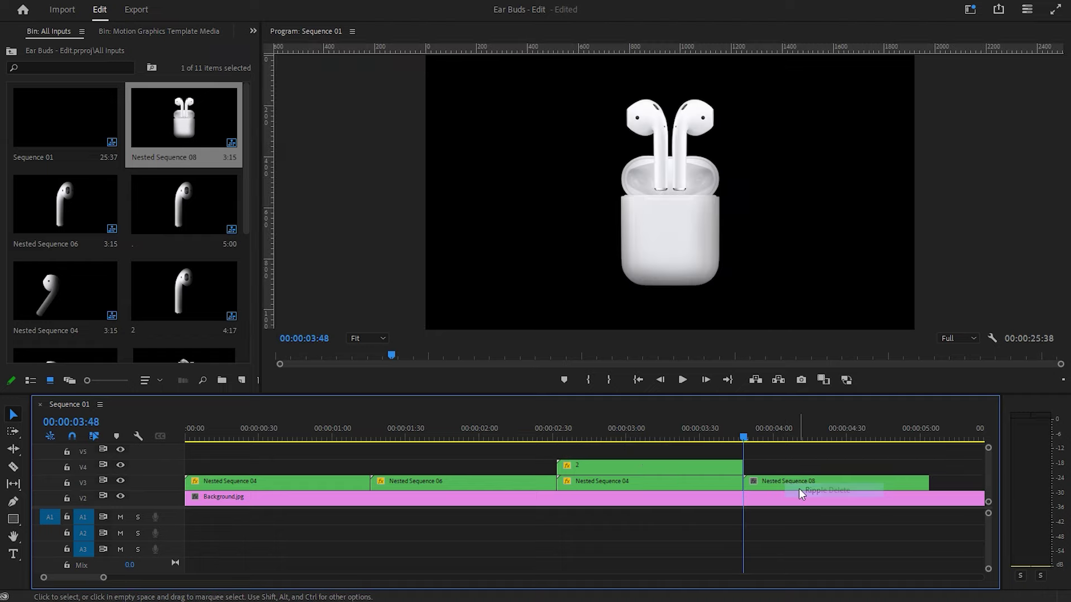
click(756, 434)
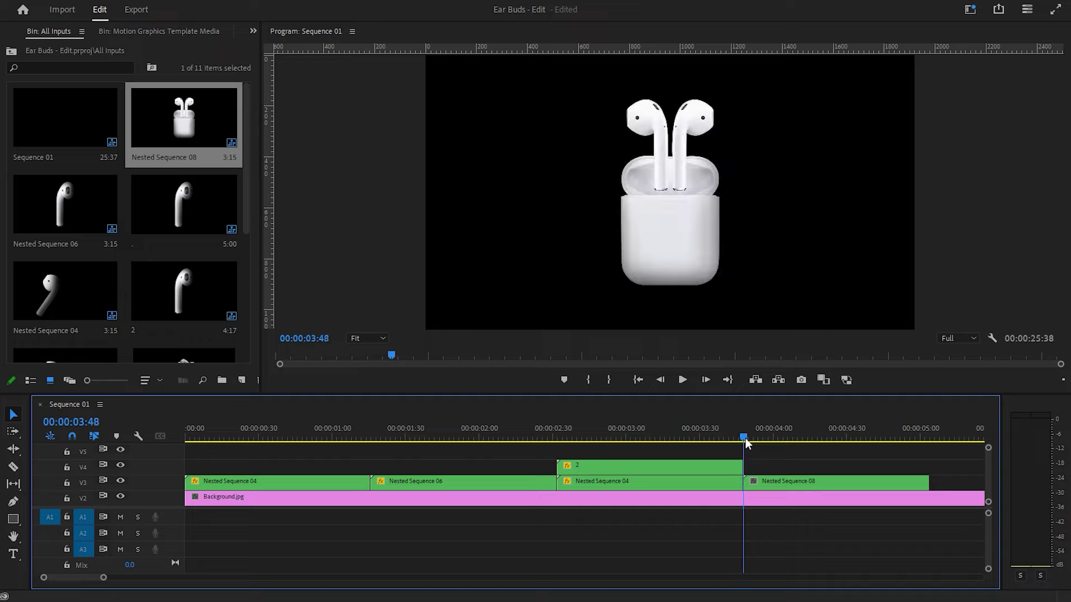
click(756, 481)
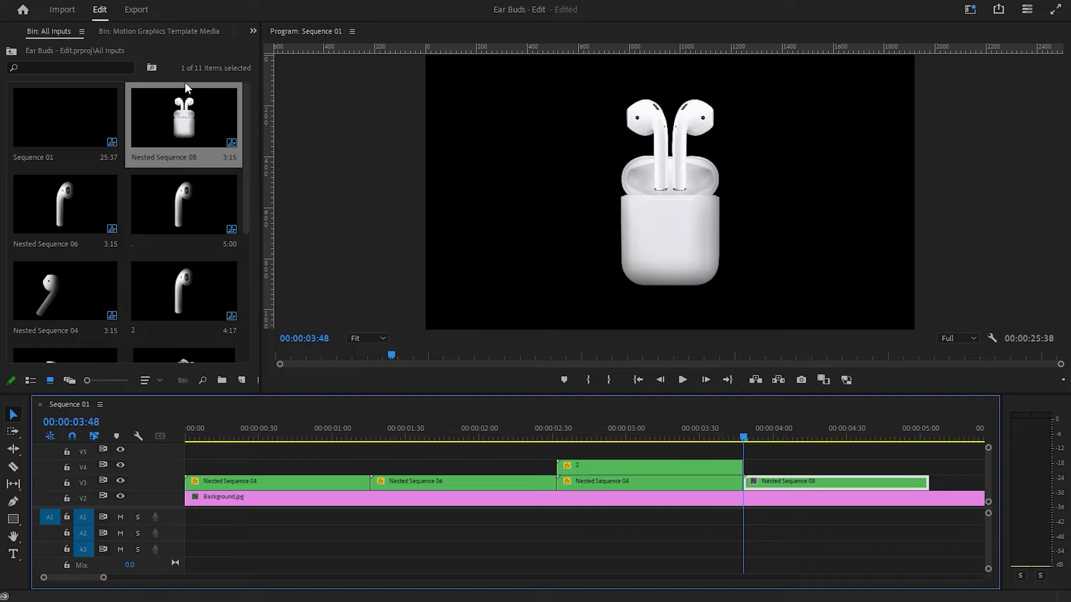
click(256, 31)
Enlarge the close-up to about 164 scale, keyframe a 38° tilt, and adjust its position
click(279, 93)
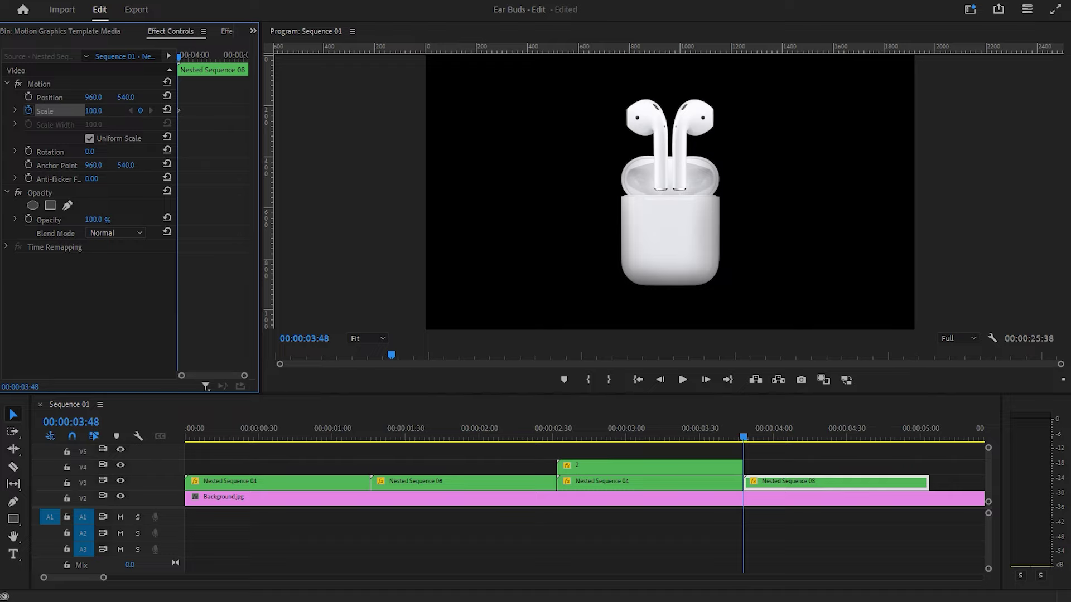
mouse_move(93, 111)
mouse_down()
mouse_move(159, 91)
mouse_move(184, 97)
mouse_up()
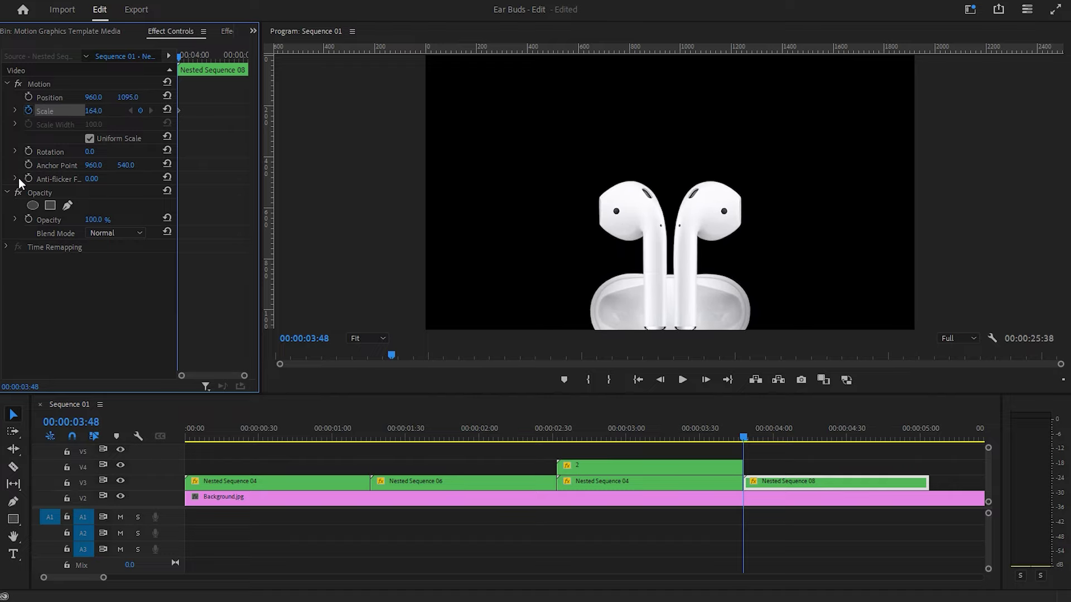
click(29, 151)
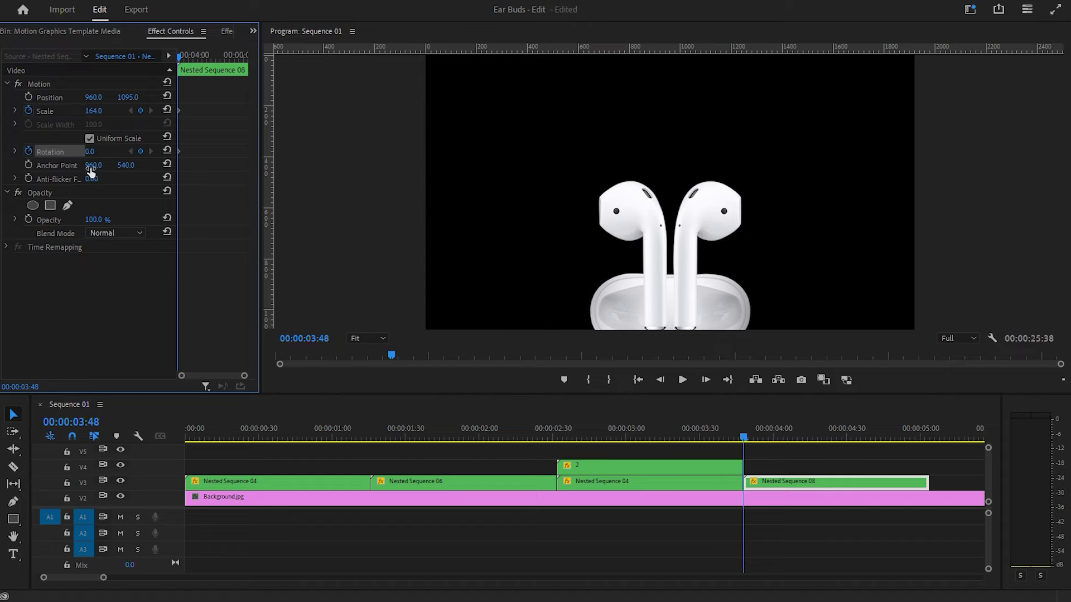
drag(90, 151, 111, 151)
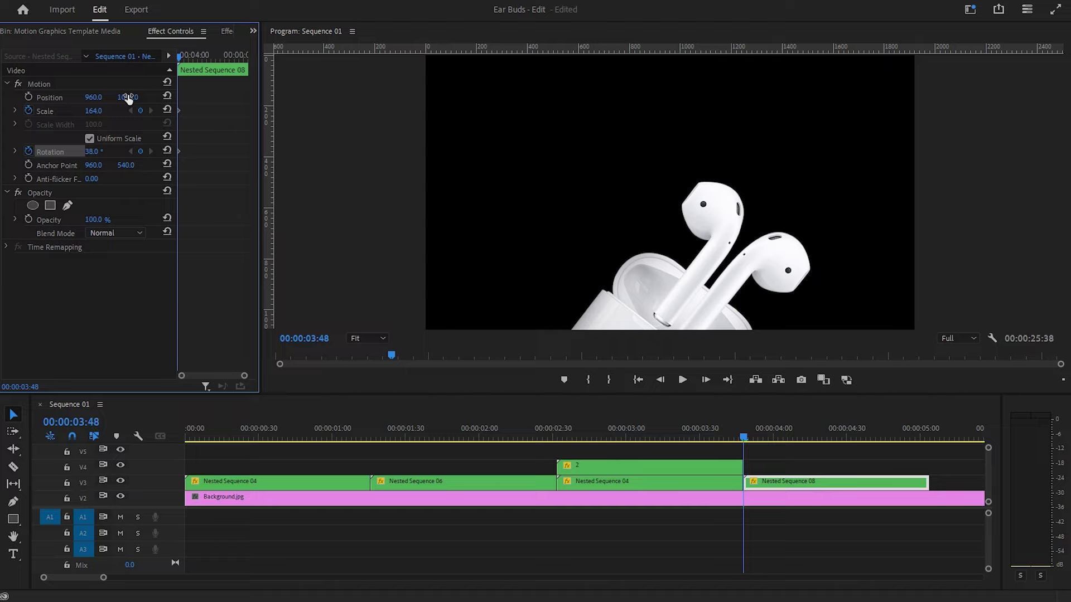
mouse_move(128, 97)
mouse_down()
mouse_move(185, 97)
mouse_move(127, 98)
mouse_up()
key(shift+Right)
key(shift+Right)
key(shift+Right)
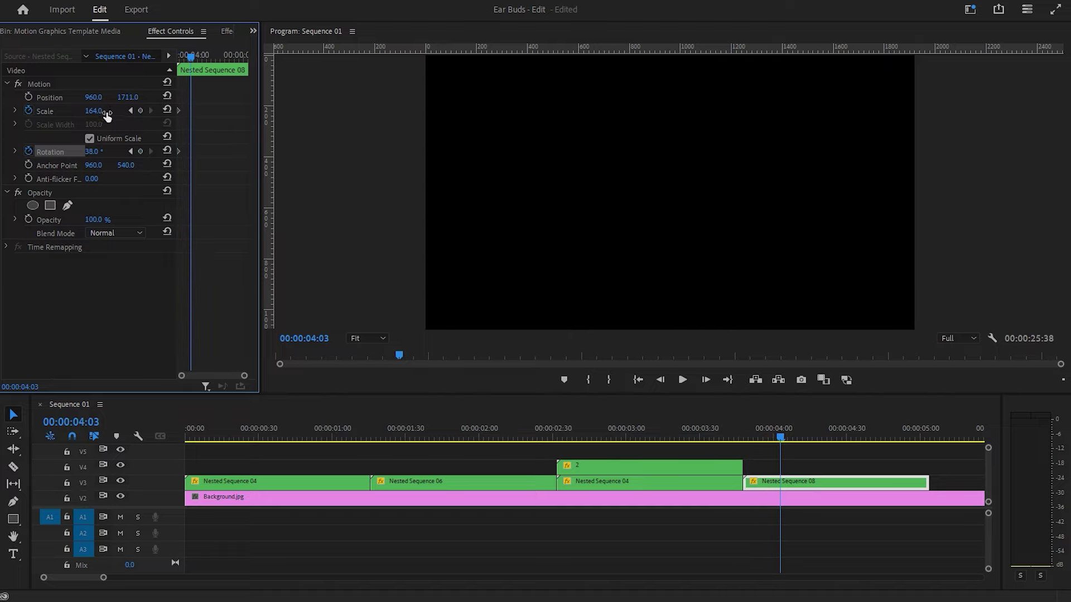
key(shift+Right)
key(shift+Right)
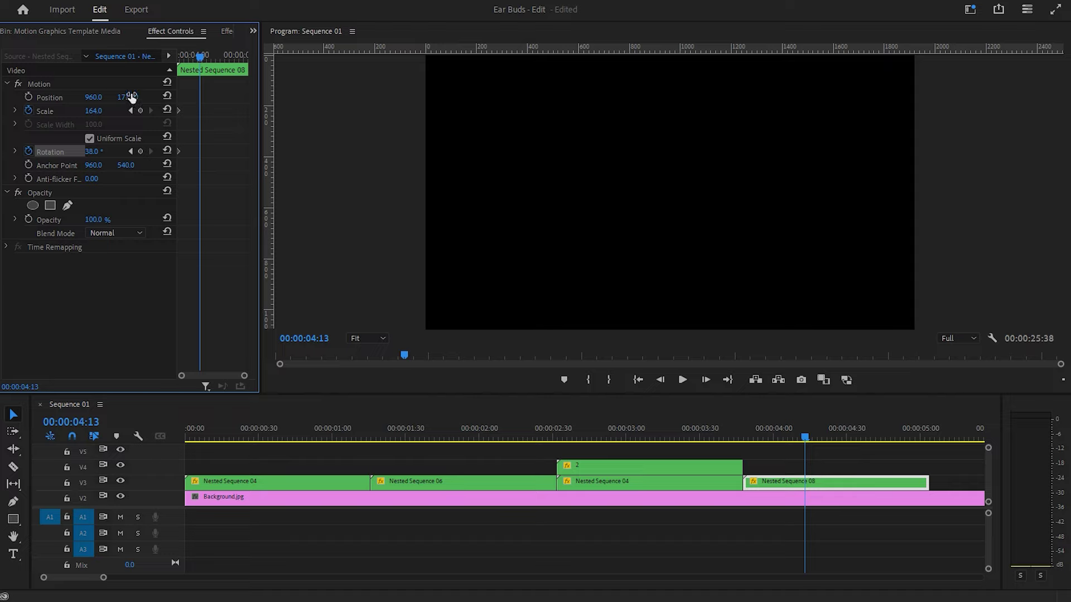
drag(128, 97, 127, 98)
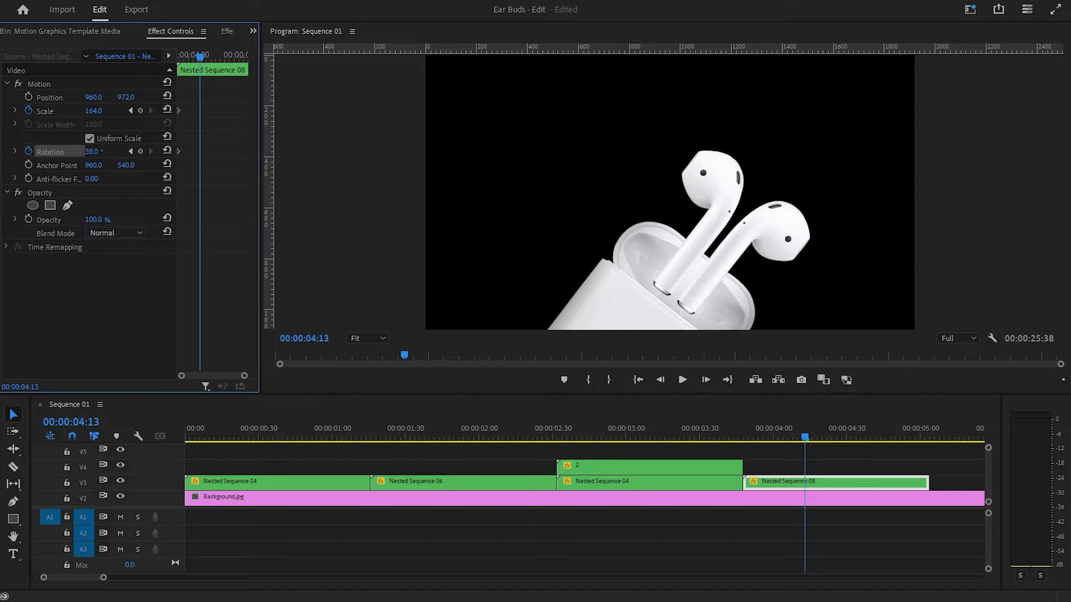
click(765, 480)
key(Up)
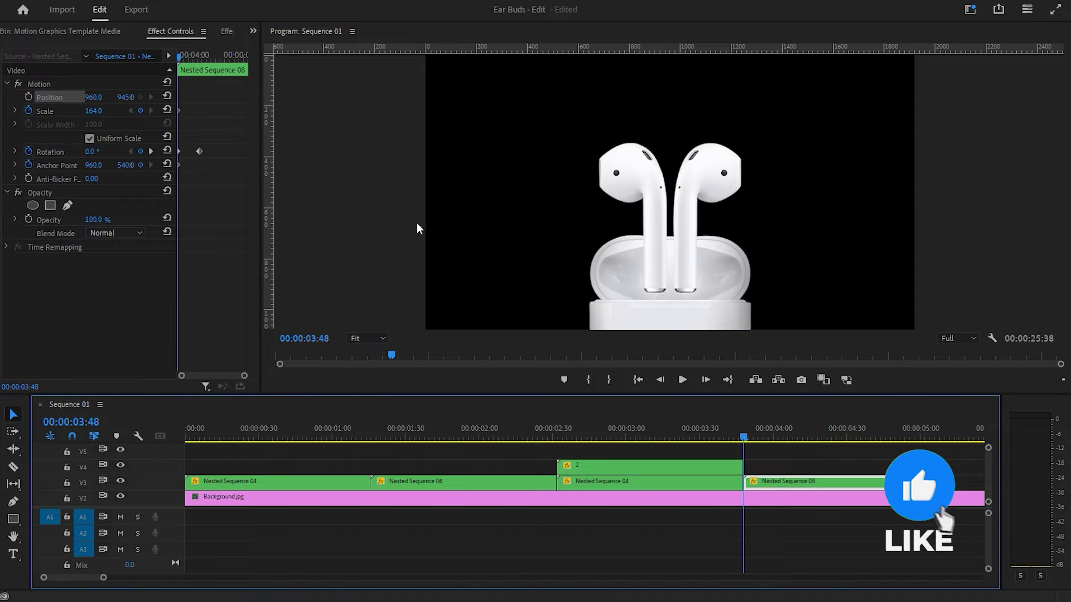
Set Scale to 170 and delete all Rotation keyframes, leaving rotation at 0
click(93, 111)
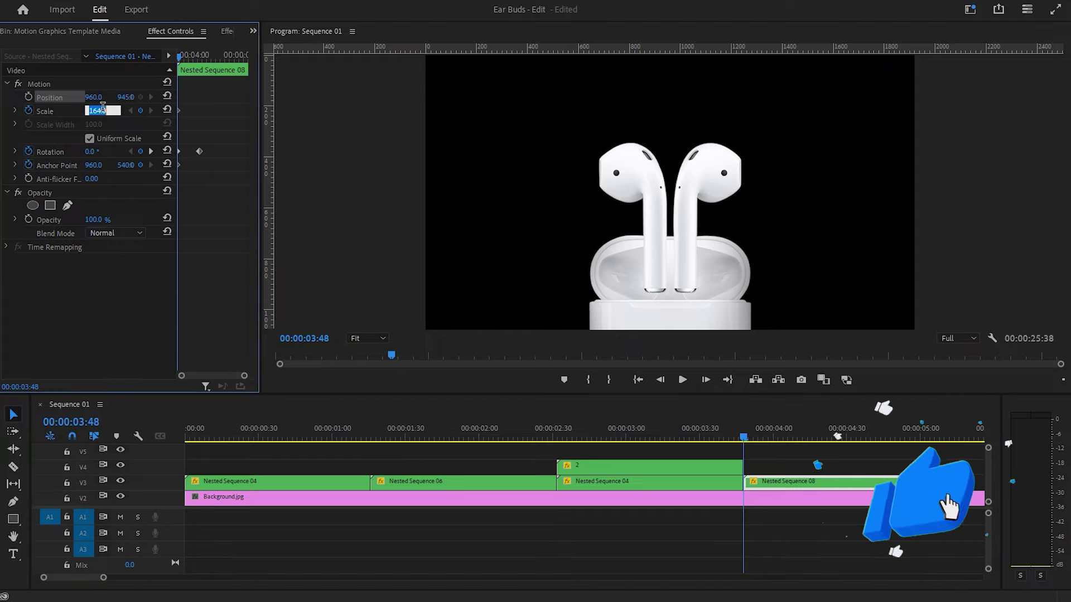
text(170)
key(Return)
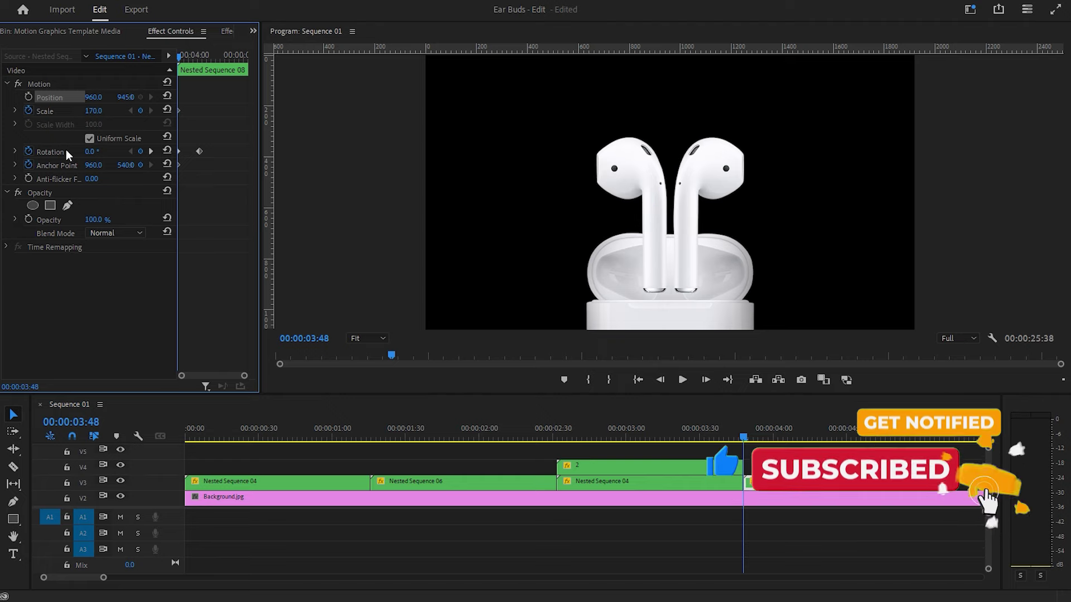
click(29, 149)
click(575, 307)
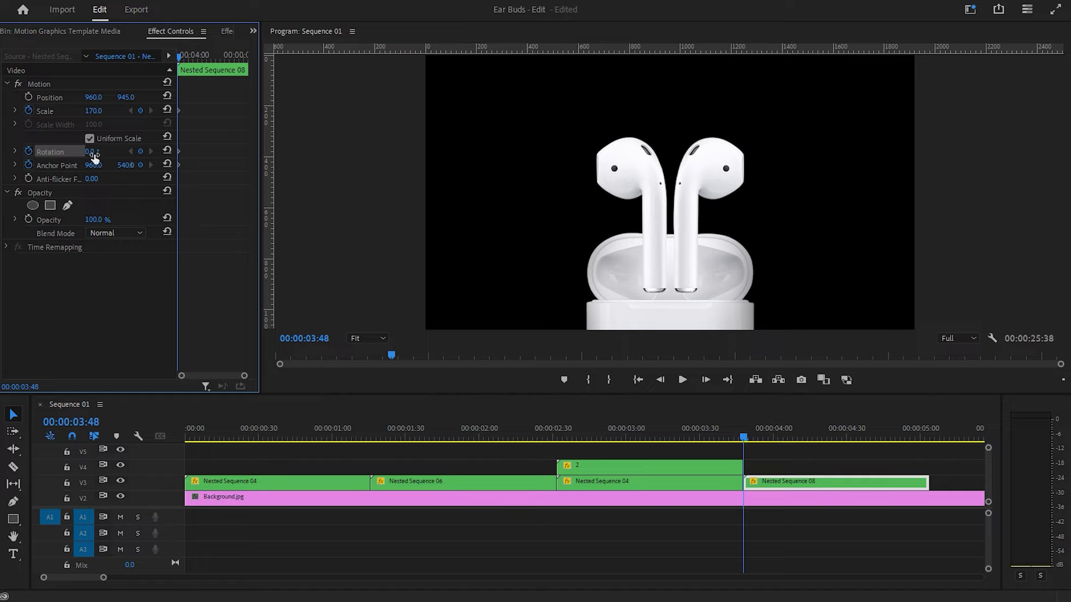
Keyframe the close-up rising from below frame to about Y 907 at 04:08, tilted 28°
click(31, 96)
drag(125, 96, 132, 98)
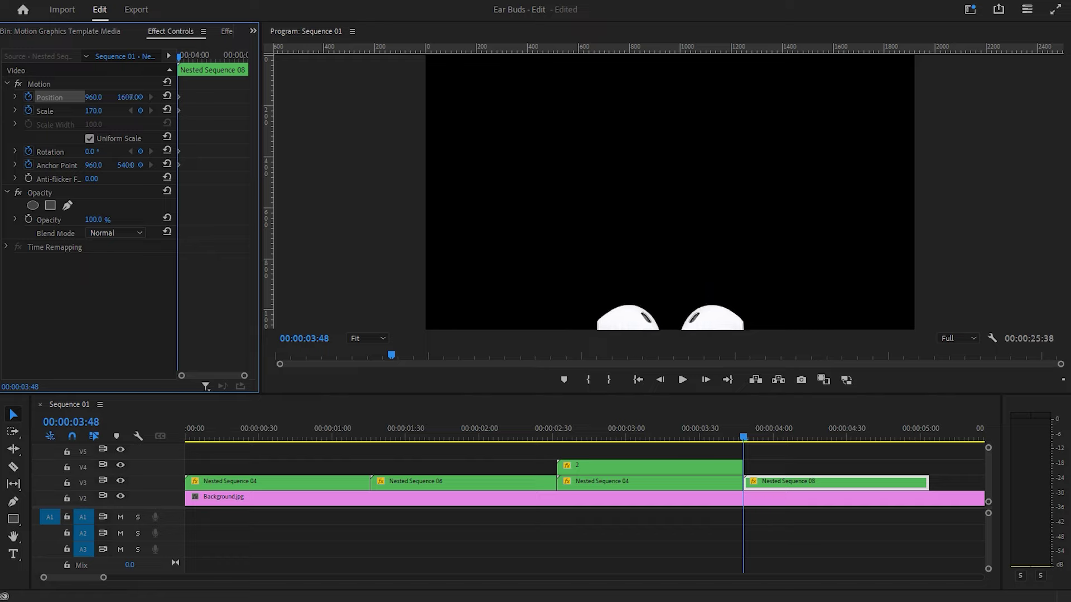
key(shift+Right)
key(shift+Right)
key(shift+Right)
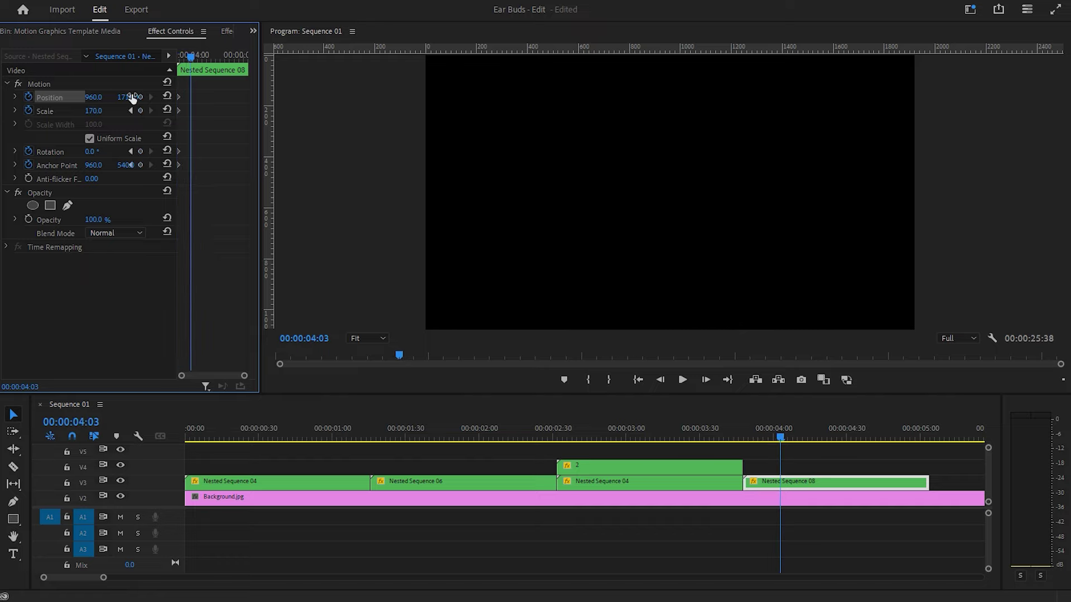
key(shift+Right)
mouse_move(132, 98)
mouse_down()
mouse_move(121, 96)
mouse_move(131, 96)
mouse_up()
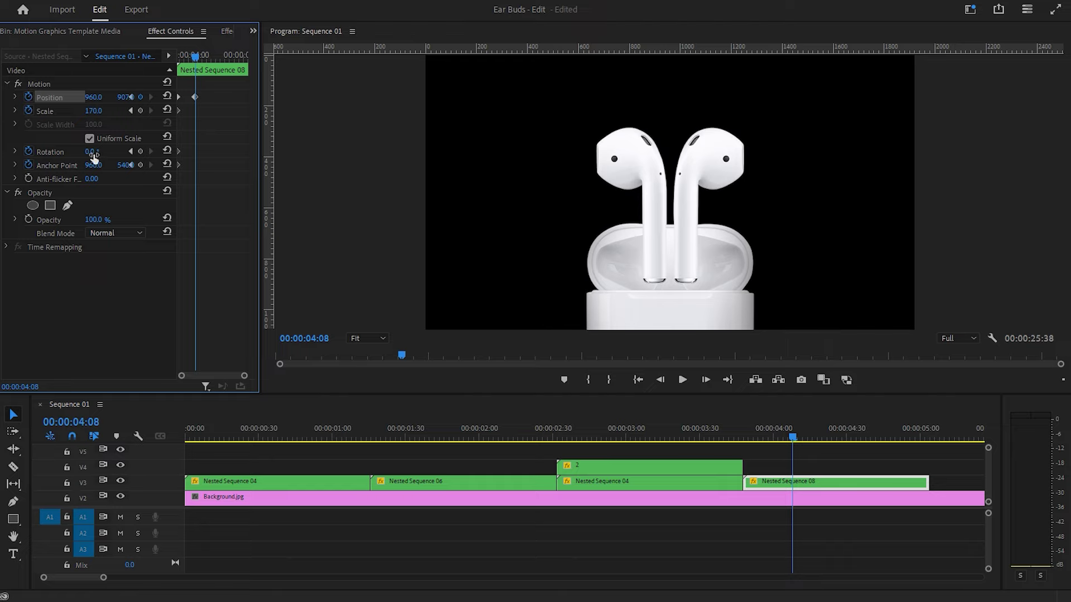
drag(92, 152, 106, 151)
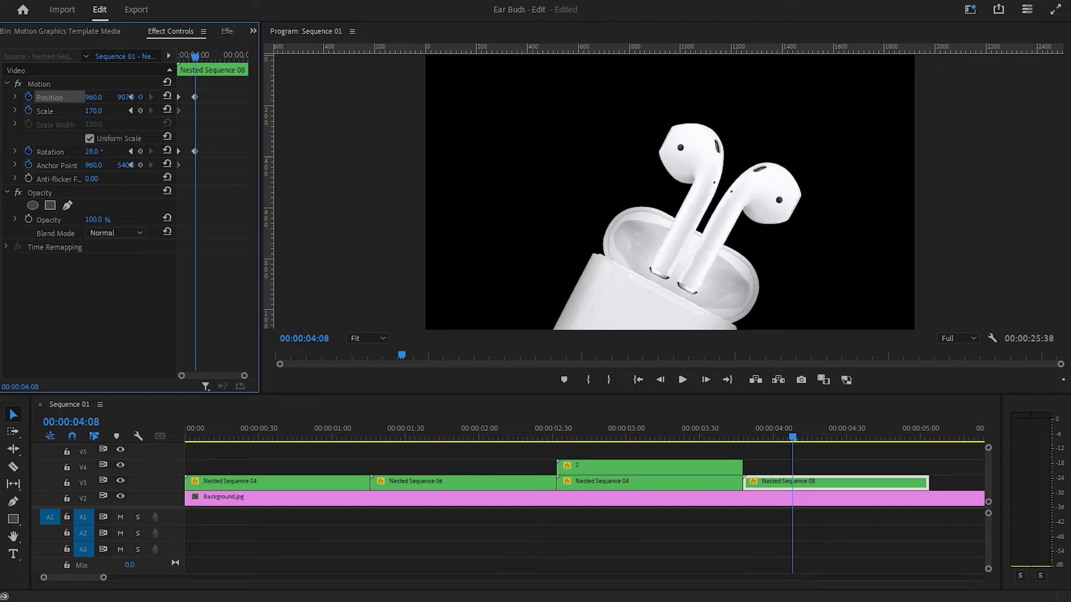
key(space)
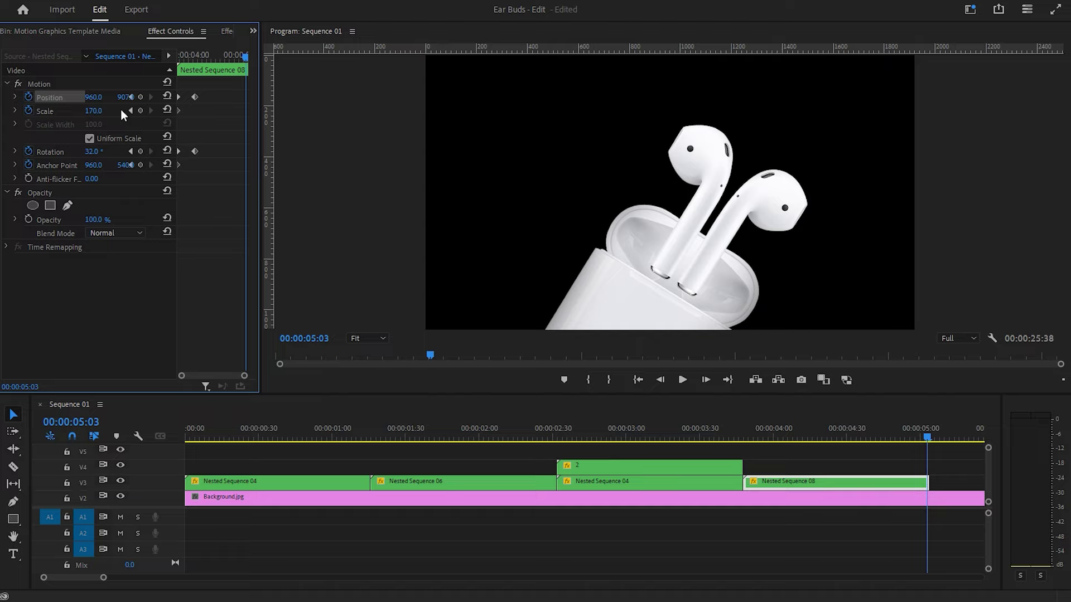
Send the close-up off the top to Y -650, retime the middle keyframes, and set Scale 180
drag(127, 97, 129, 97)
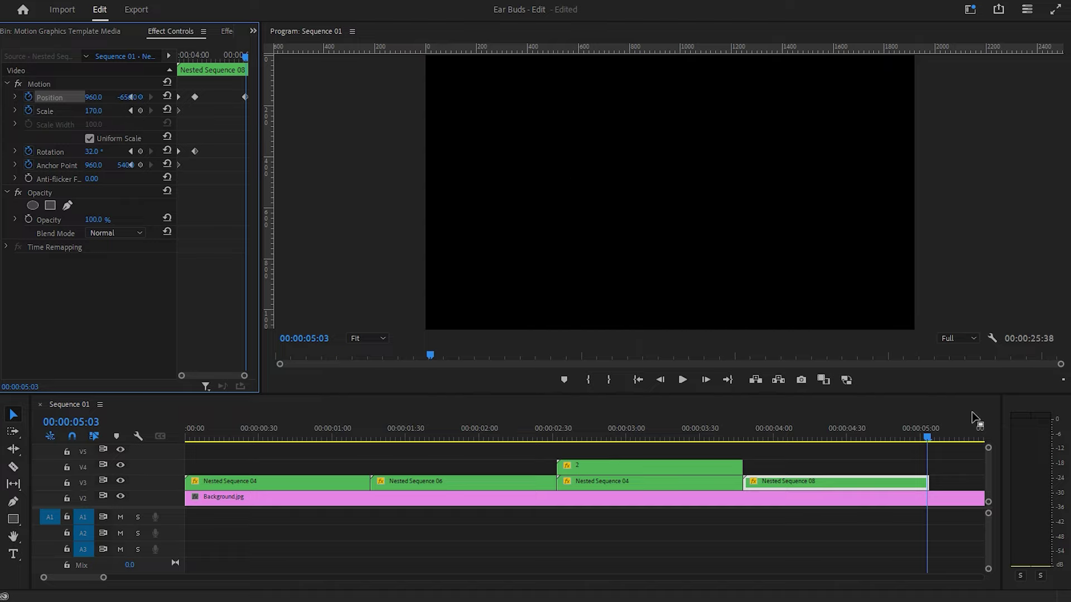
mouse_move(928, 438)
mouse_down()
mouse_move(749, 428)
mouse_move(790, 432)
mouse_up()
click(211, 92)
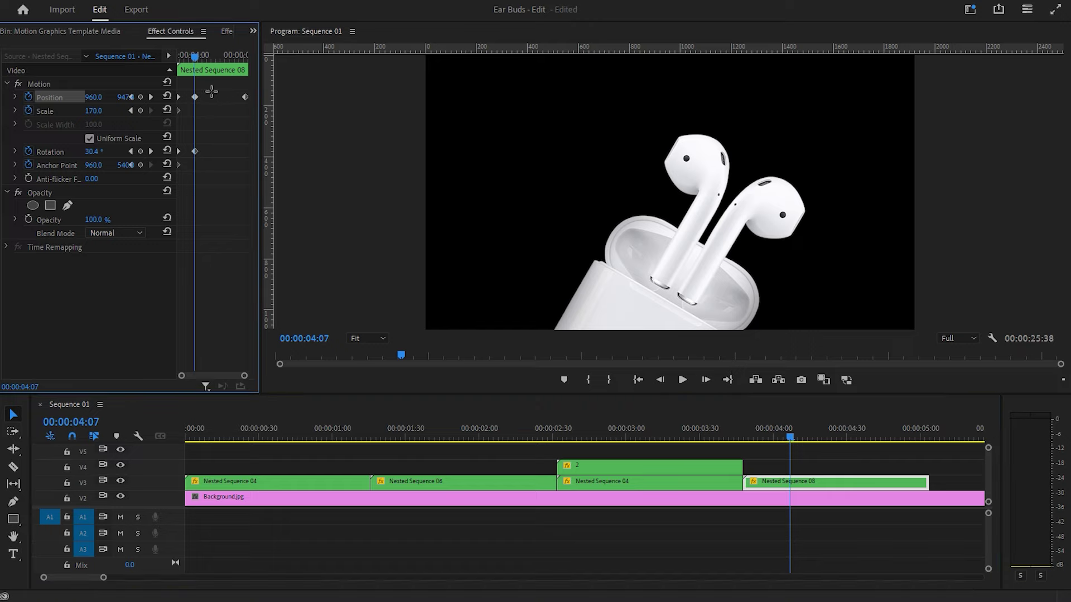
drag(195, 152, 202, 152)
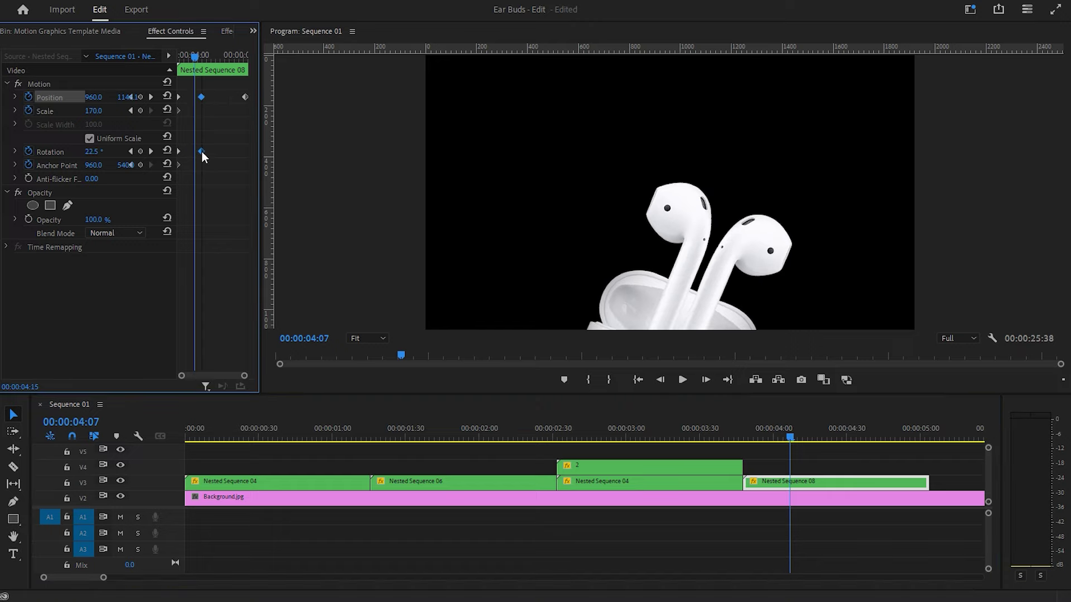
drag(782, 434, 765, 431)
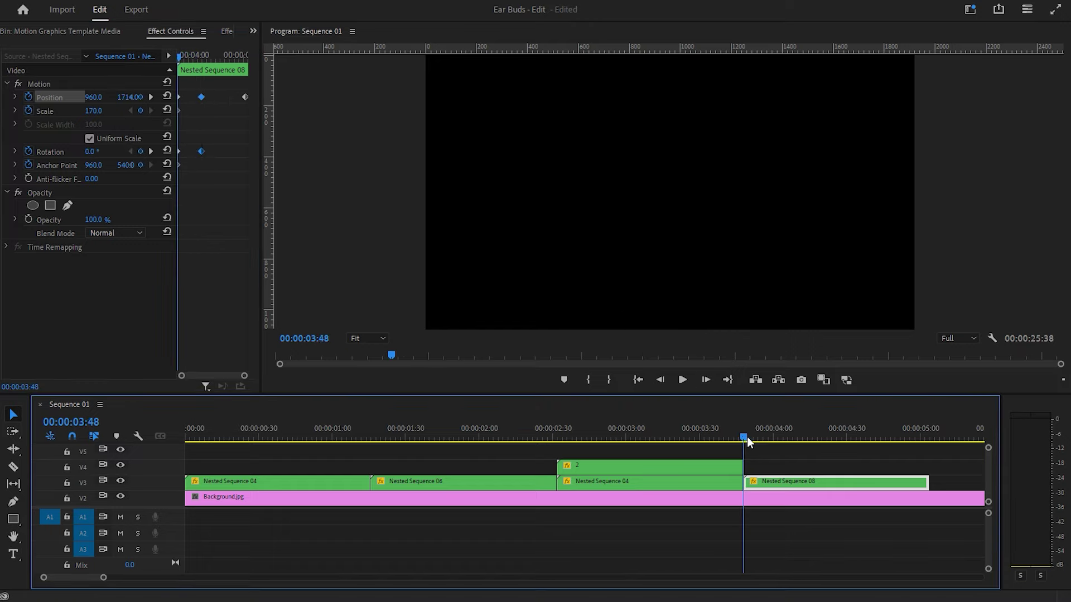
click(102, 109)
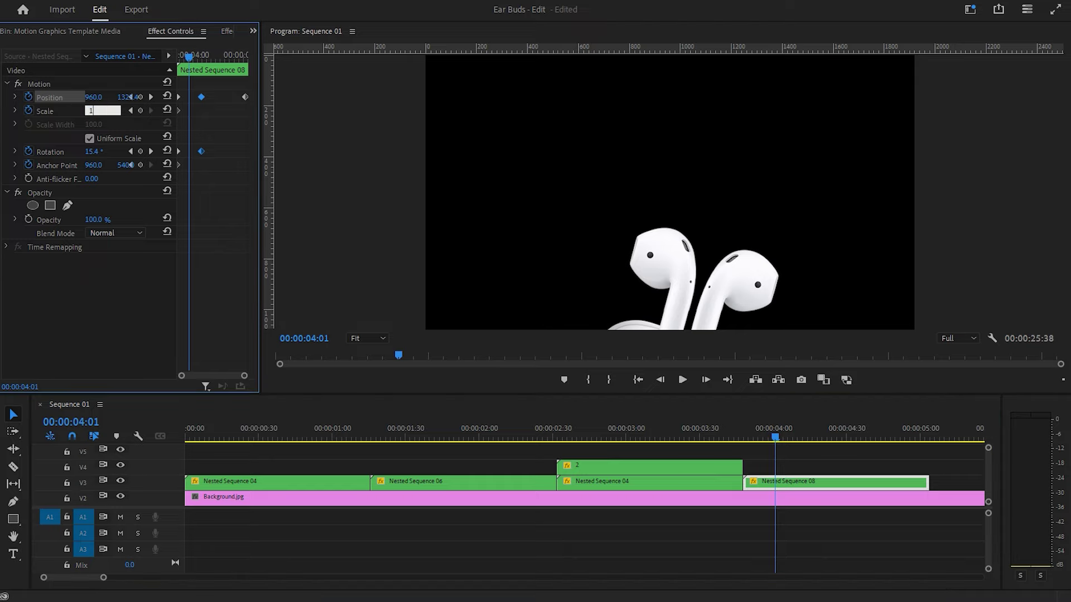
text(80)
key(Return)
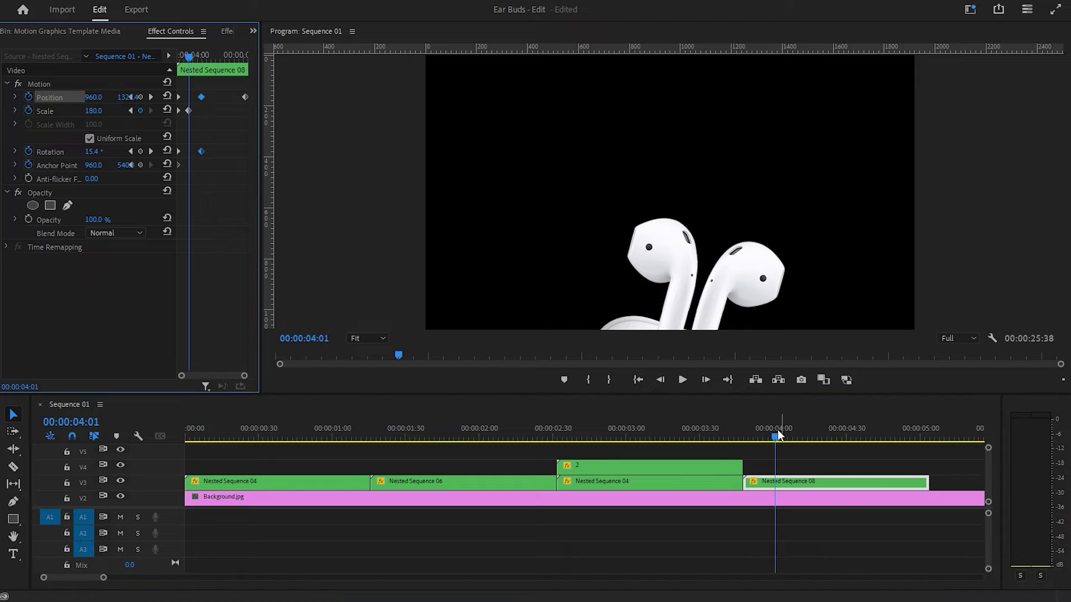
mouse_move(776, 433)
mouse_down()
mouse_move(703, 437)
mouse_move(933, 464)
mouse_move(930, 473)
mouse_up()
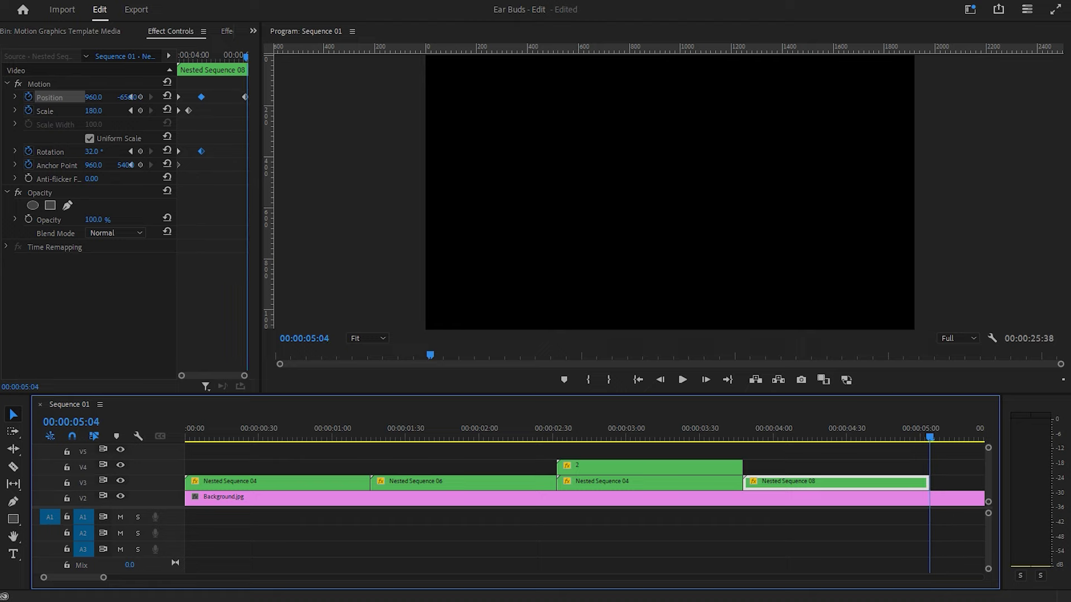
Drop Box-Shadow.png from the All Inputs bin onto V4 at about 03:50, right after clip 2
click(254, 31)
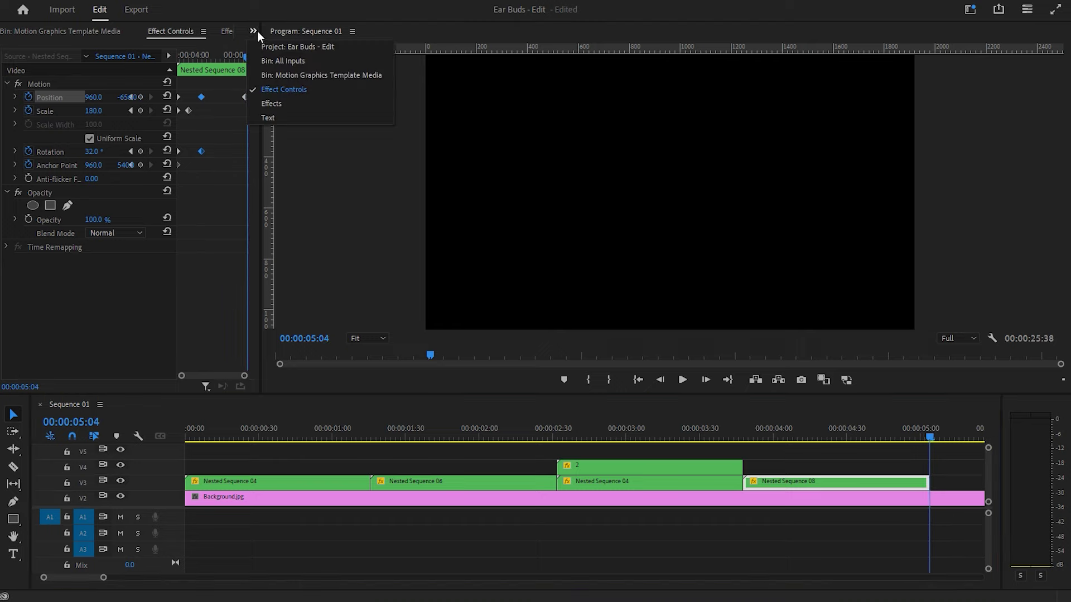
click(273, 68)
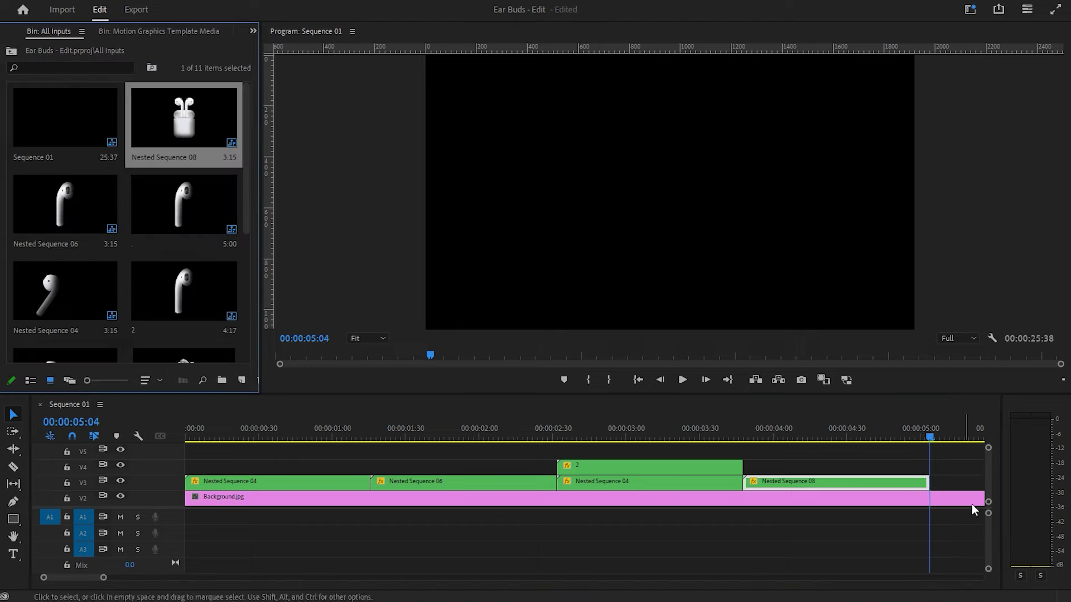
key(space)
drag(301, 437, 483, 437)
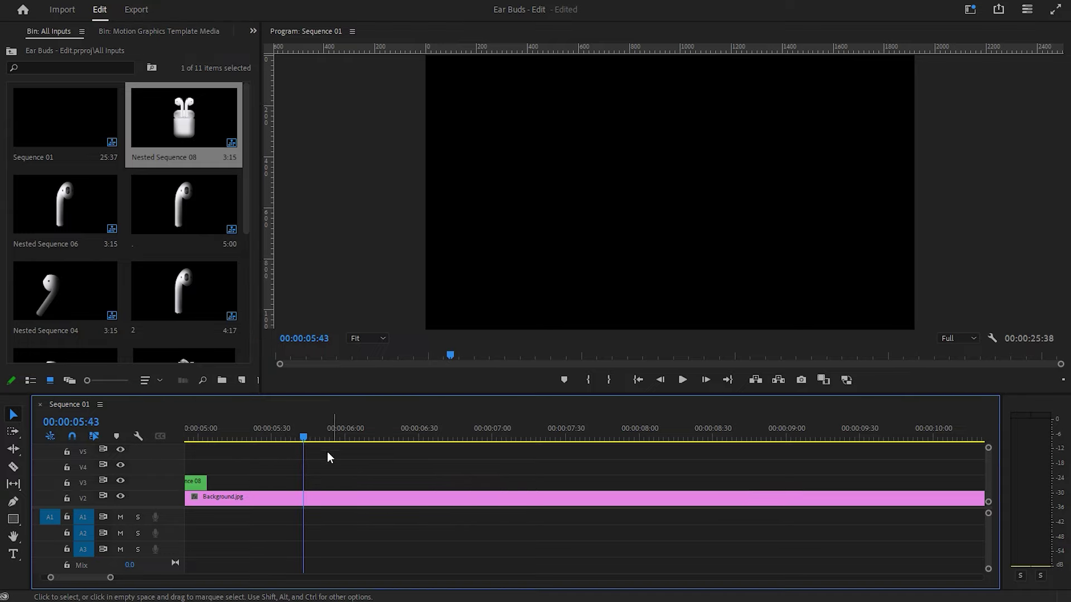
click(608, 449)
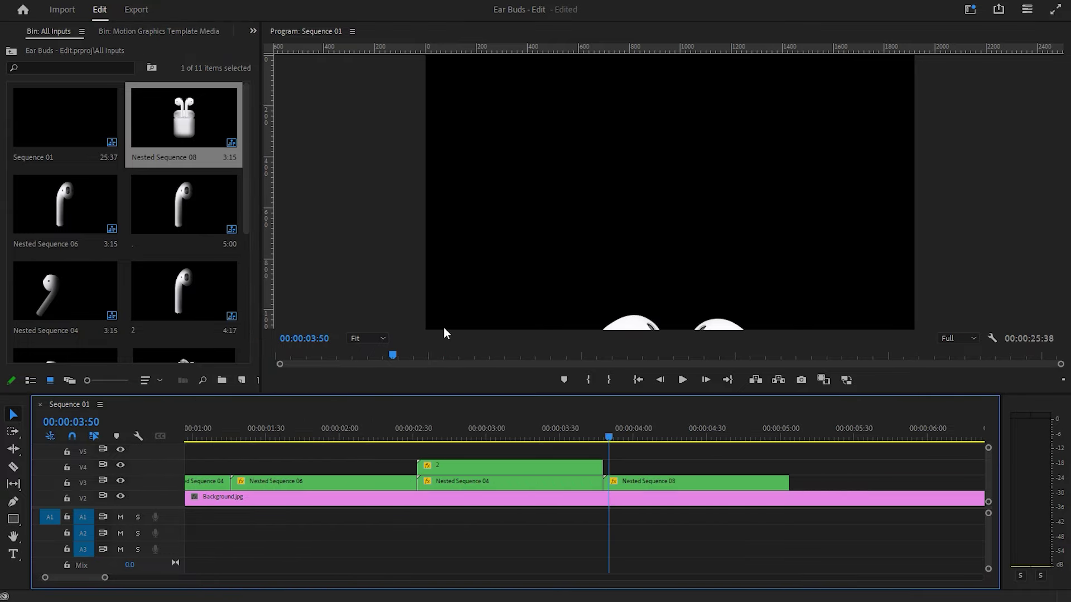
drag(246, 199, 244, 292)
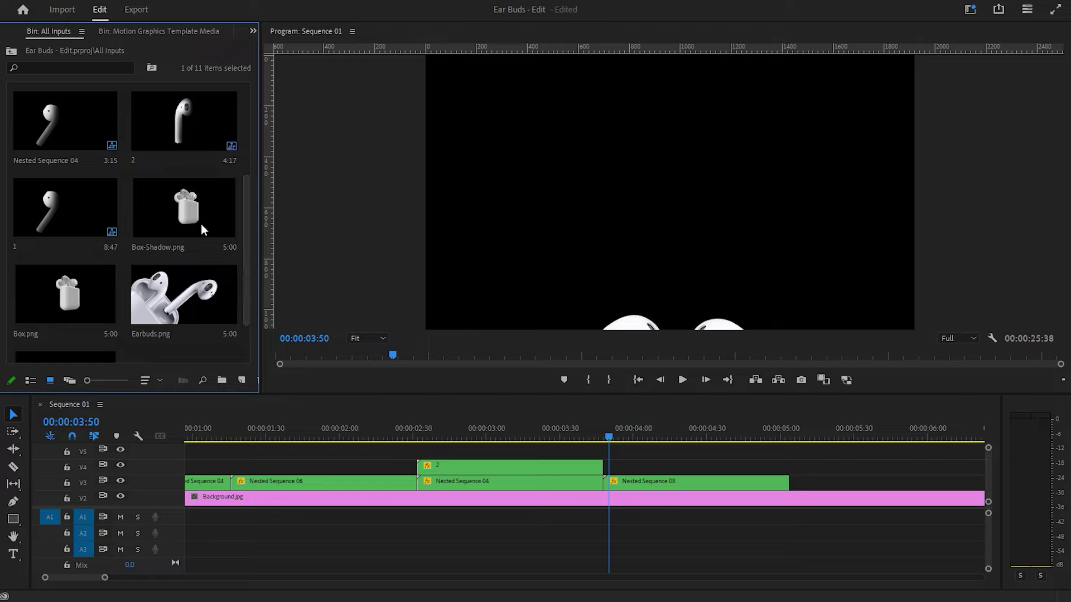
click(185, 203)
mouse_move(179, 203)
mouse_down()
mouse_move(634, 477)
mouse_move(604, 470)
mouse_move(807, 438)
mouse_up()
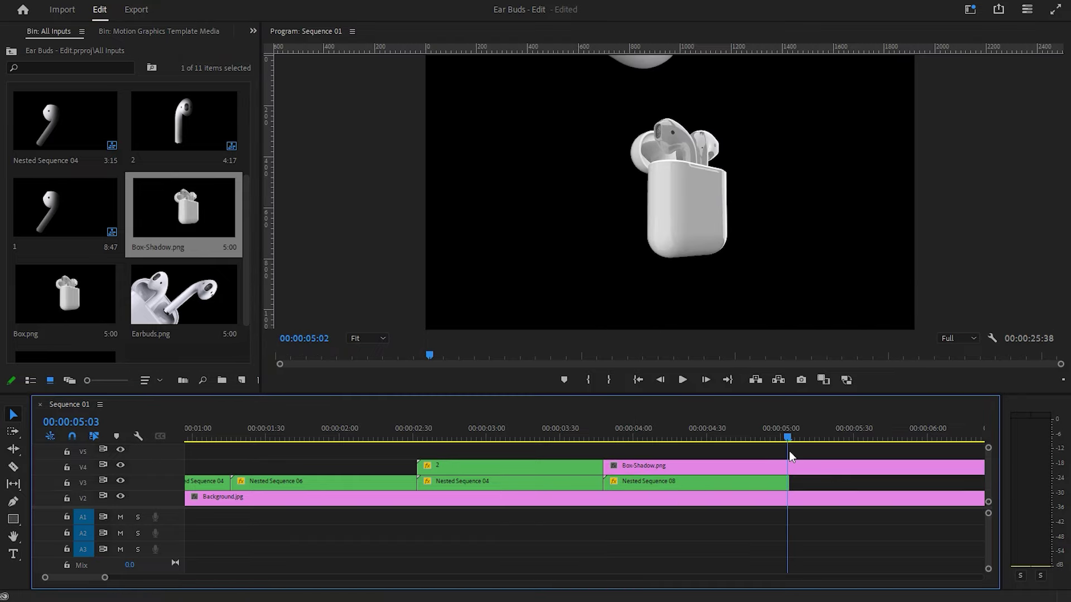
Cut Box-Shadow.png at 05:11, delete the remainder, and trim its end shorter
click(826, 471)
key(ctrl+k)
click(826, 471)
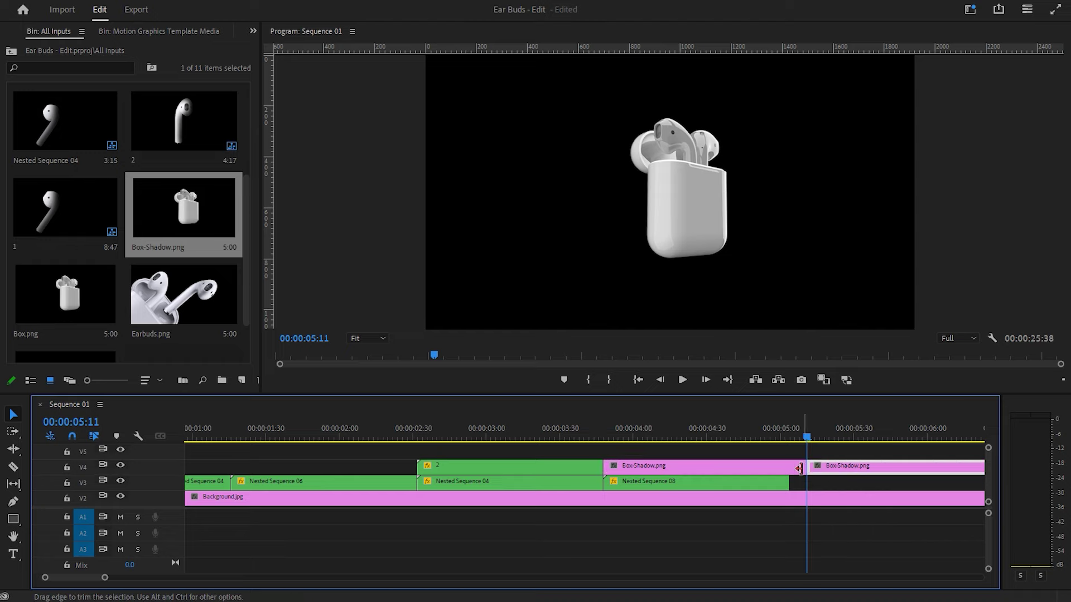
key(Delete)
drag(810, 467, 789, 468)
Move Box-Shadow.png to V3, snapped directly after Nested Sequence 08, and play it back
drag(716, 470, 953, 487)
drag(880, 485, 835, 490)
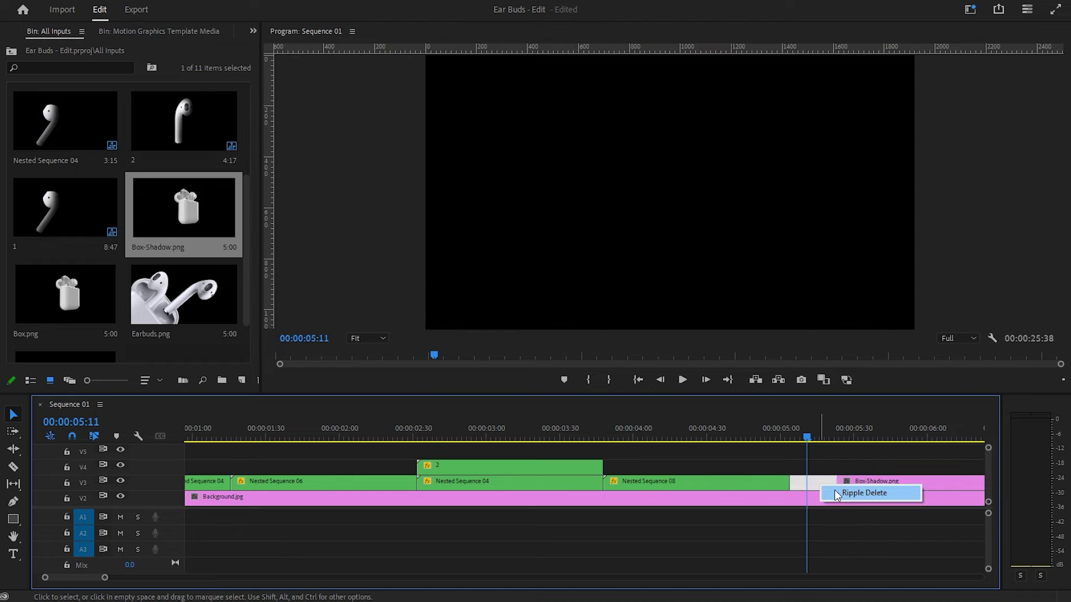
key(Up)
key(space)
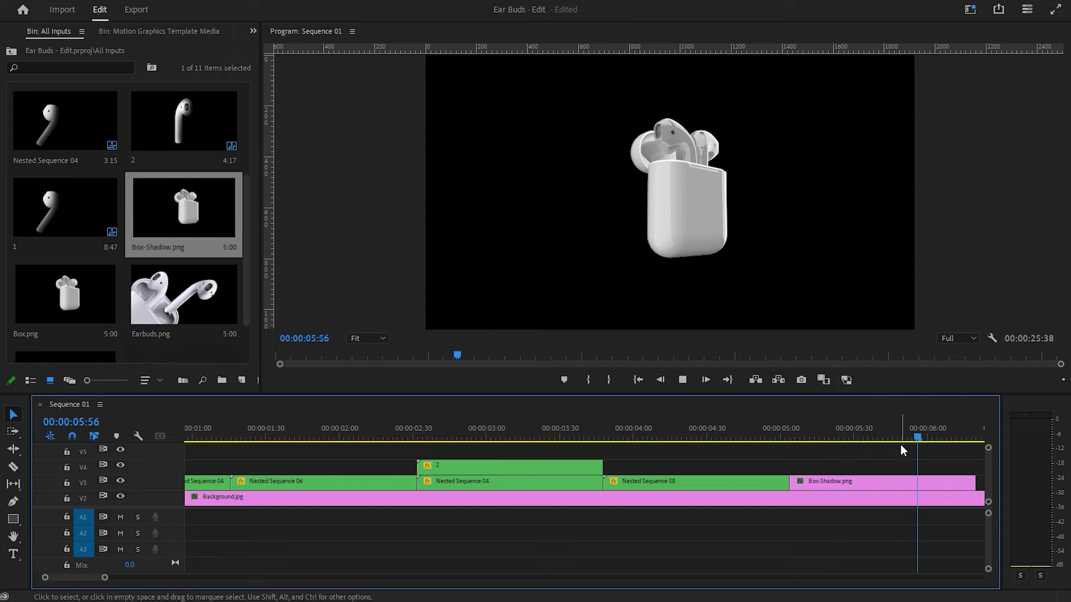
Check Box-Shadow.png's first frame frame by frame and select the clip
drag(322, 434, 196, 447)
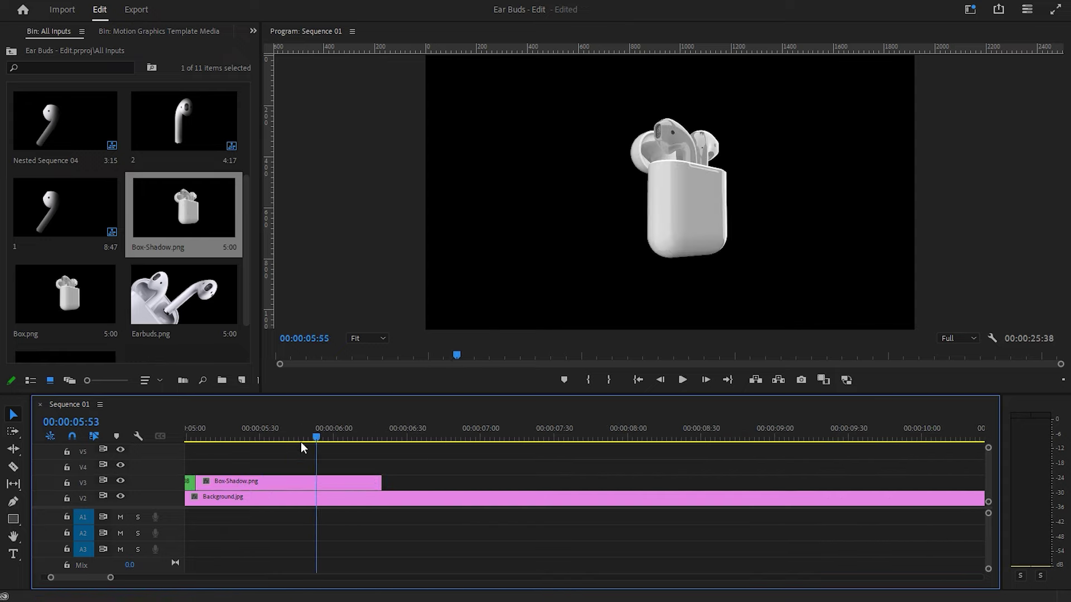
key(Left)
key(Left)
key(Right)
key(Right)
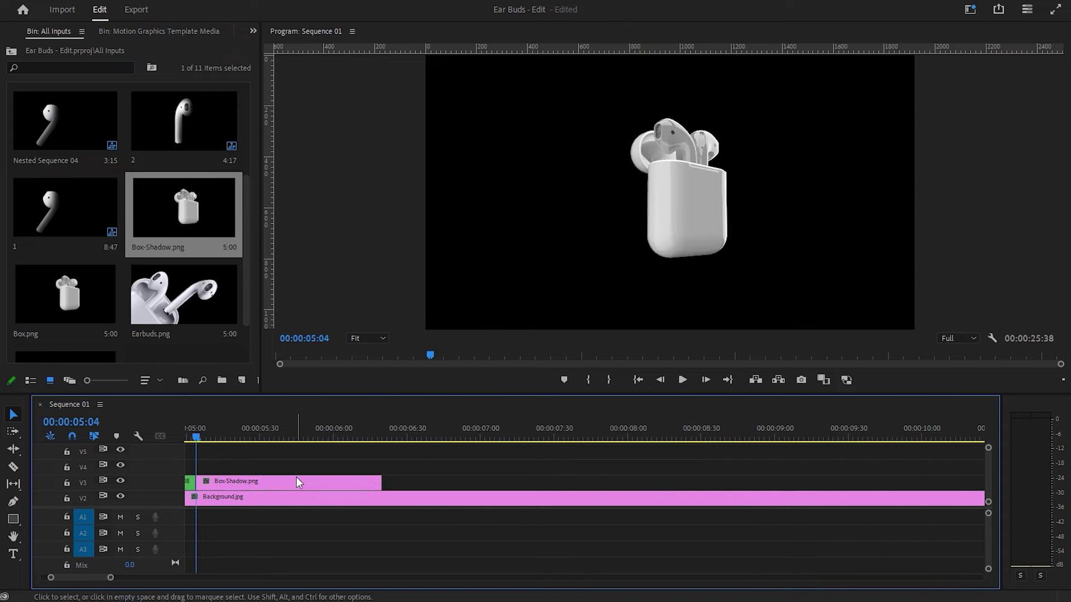
key(Left)
key(Left)
key(Right)
click(265, 487)
key(Left)
key(Right)
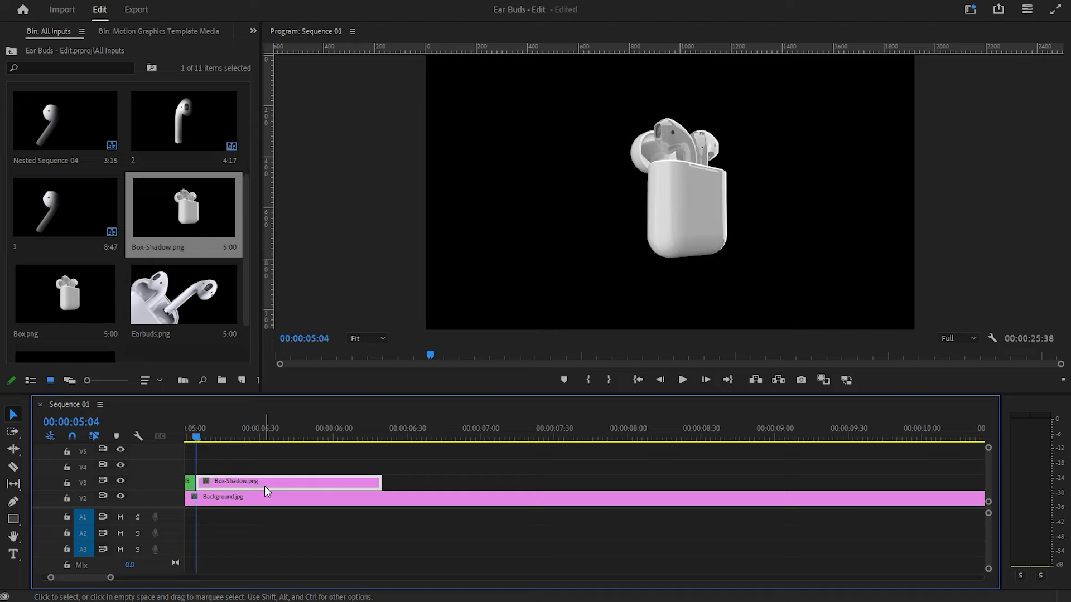
click(253, 29)
Keyframe Box-Shadow.png's Scale at 120
click(263, 81)
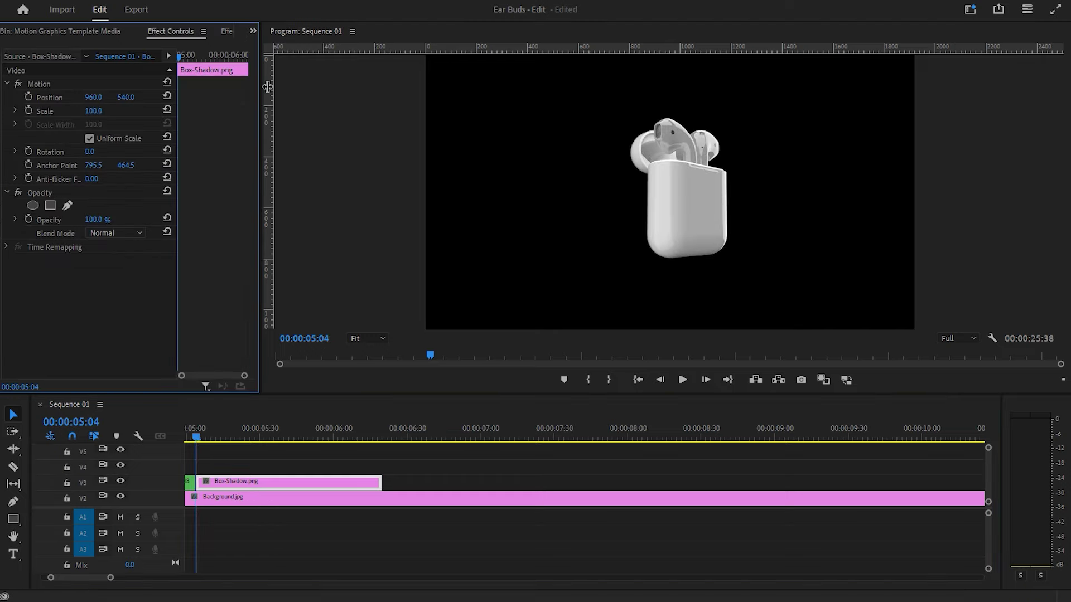
click(28, 111)
text(120)
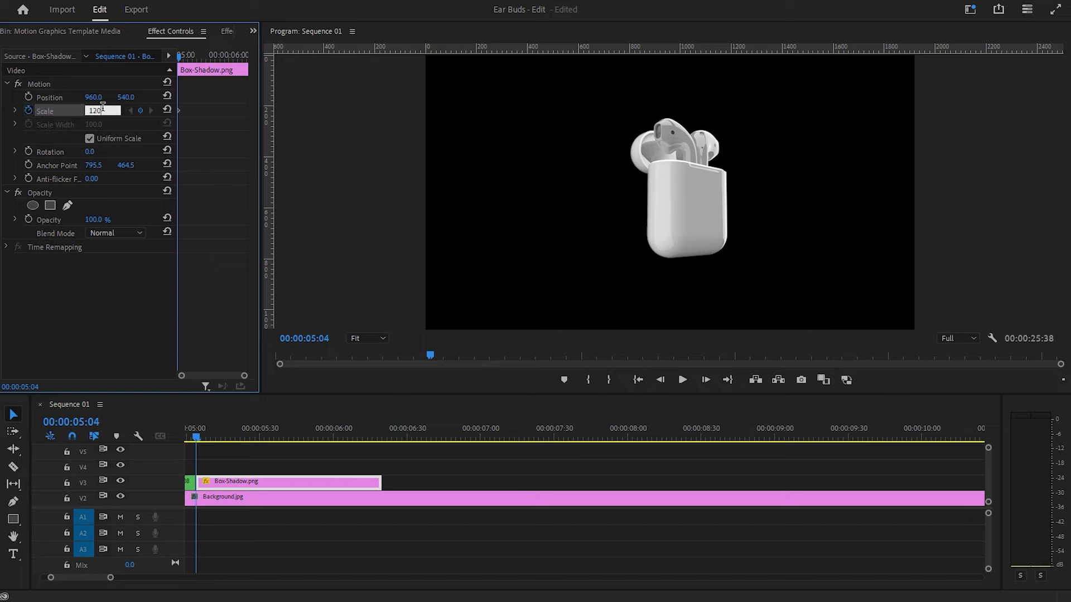
key(Return)
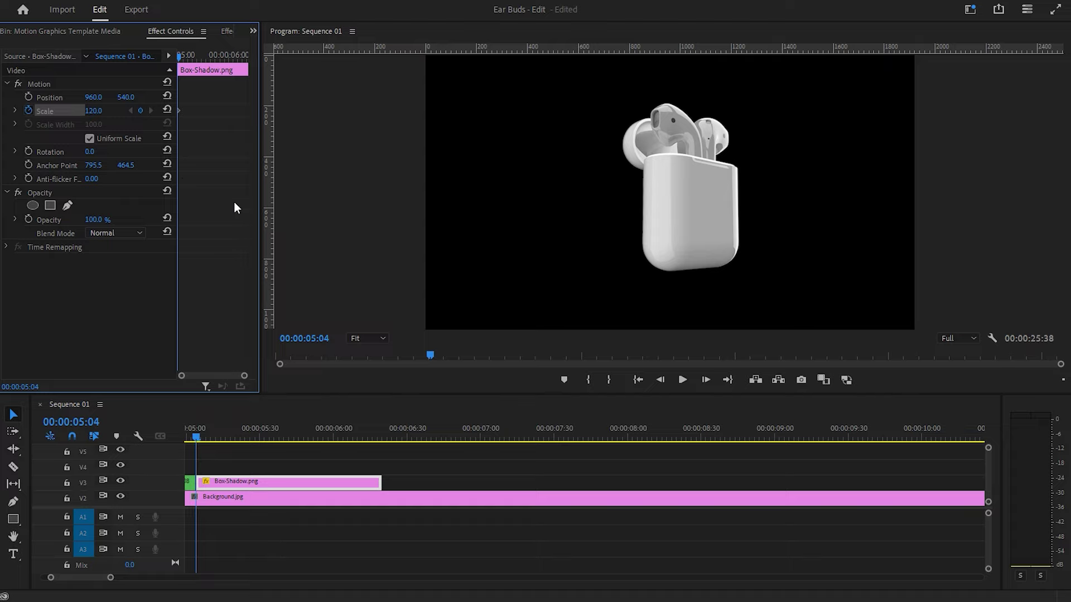
Keyframe Position X around 2121 so the case starts just off the right edge
click(29, 97)
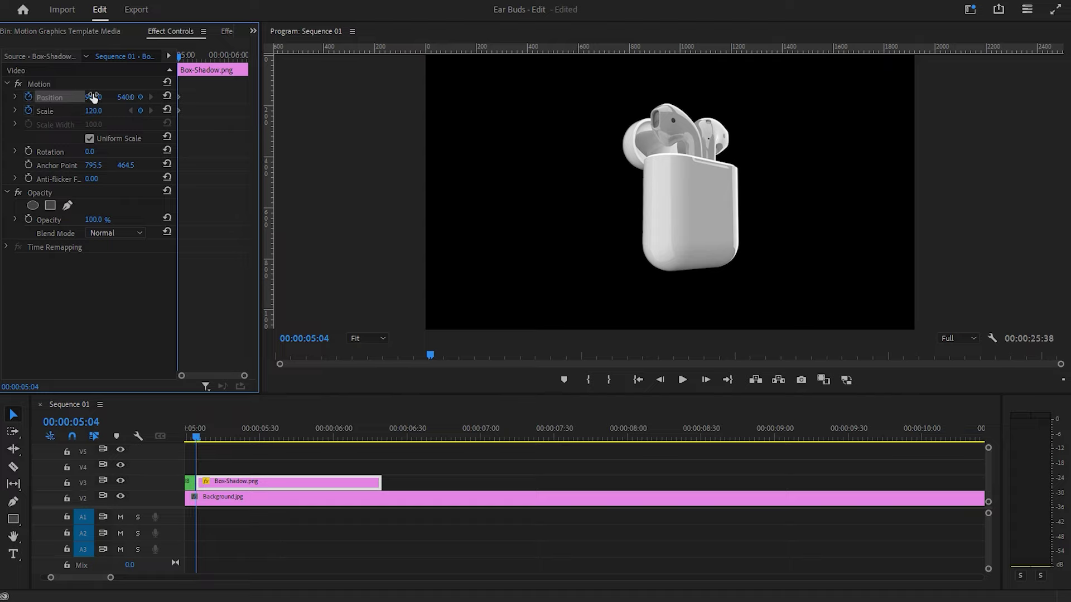
drag(93, 97, 620, 98)
drag(95, 97, 130, 97)
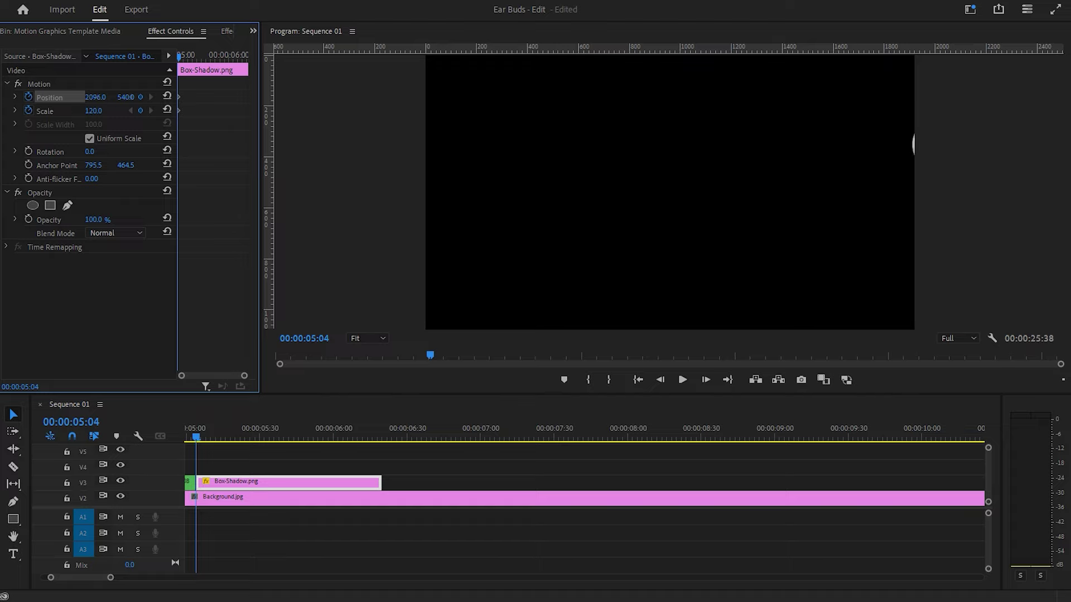
key(shift+Right)
key(shift+Right)
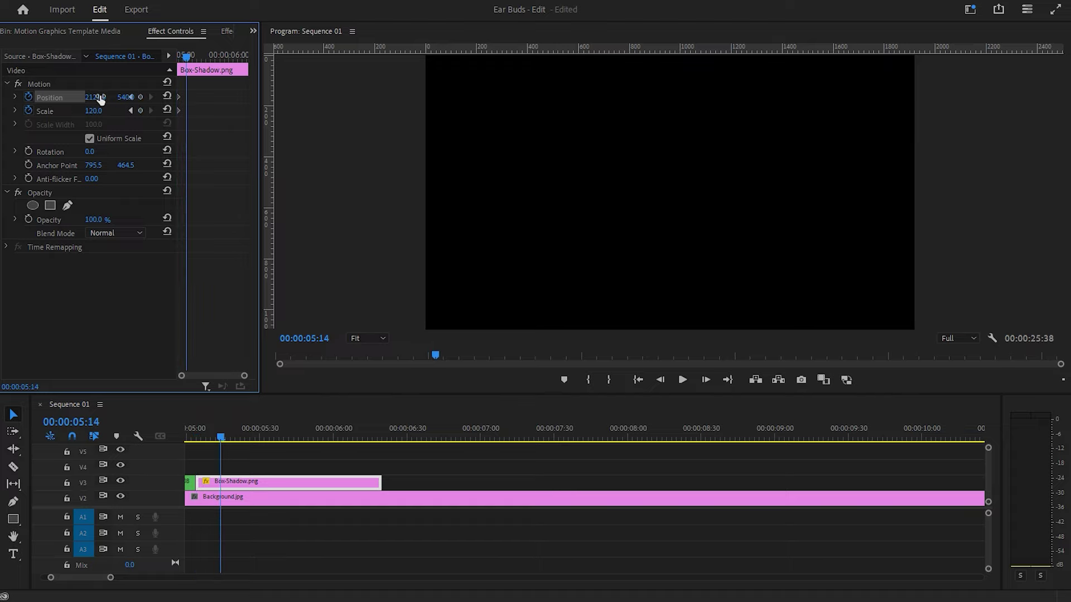
key(shift+Right)
key(shift+Right)
drag(95, 97, 11, 97)
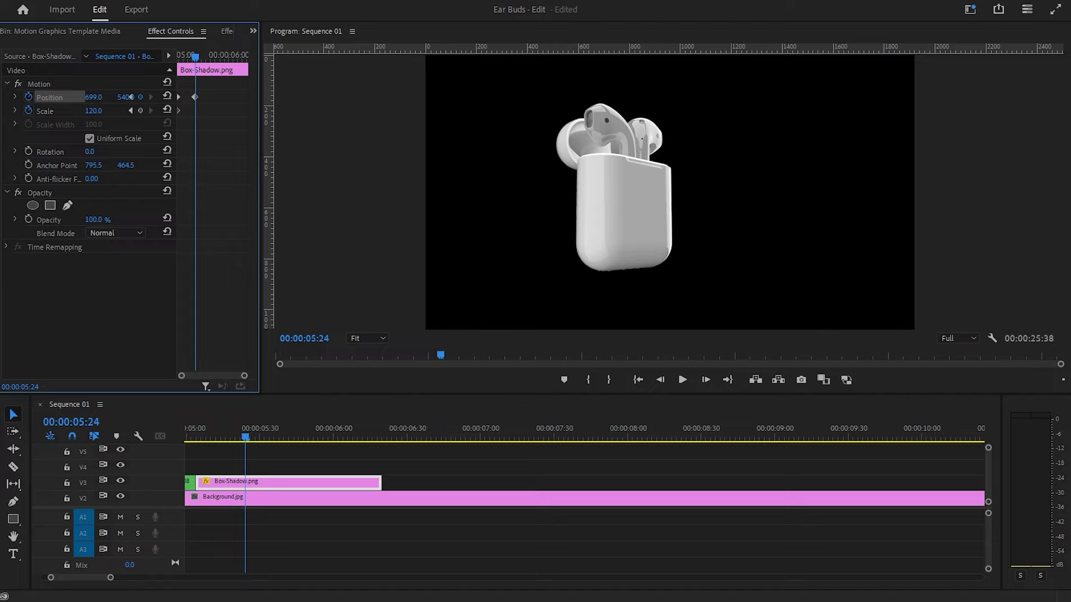
key(ctrl+z)
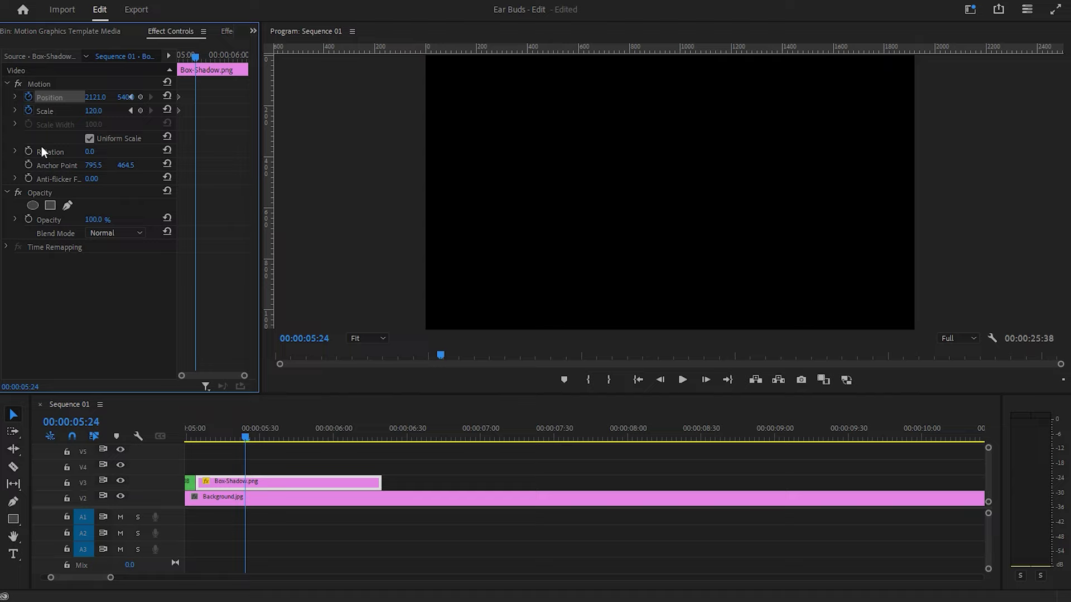
Keyframe the case entering from the right (X 1328) tilted 48°, then preview the slide-in
drag(95, 97, 55, 98)
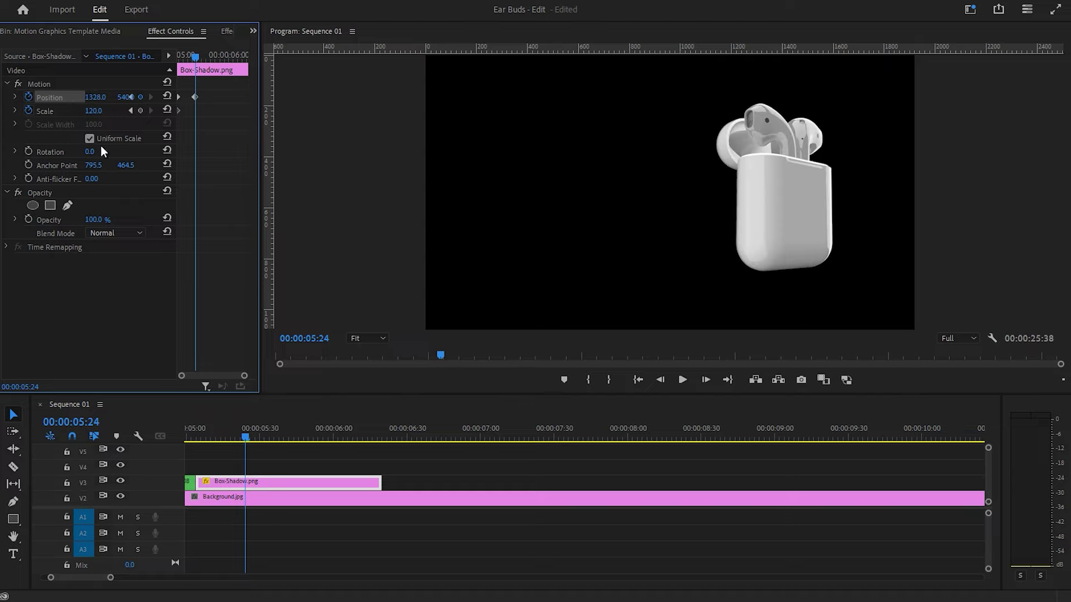
click(28, 151)
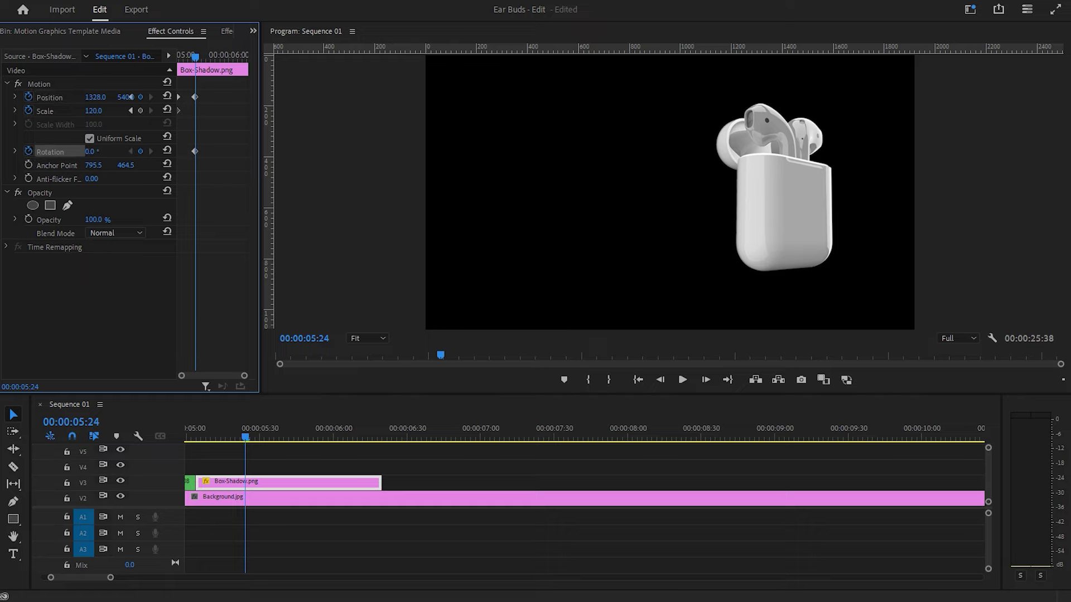
drag(89, 151, 116, 151)
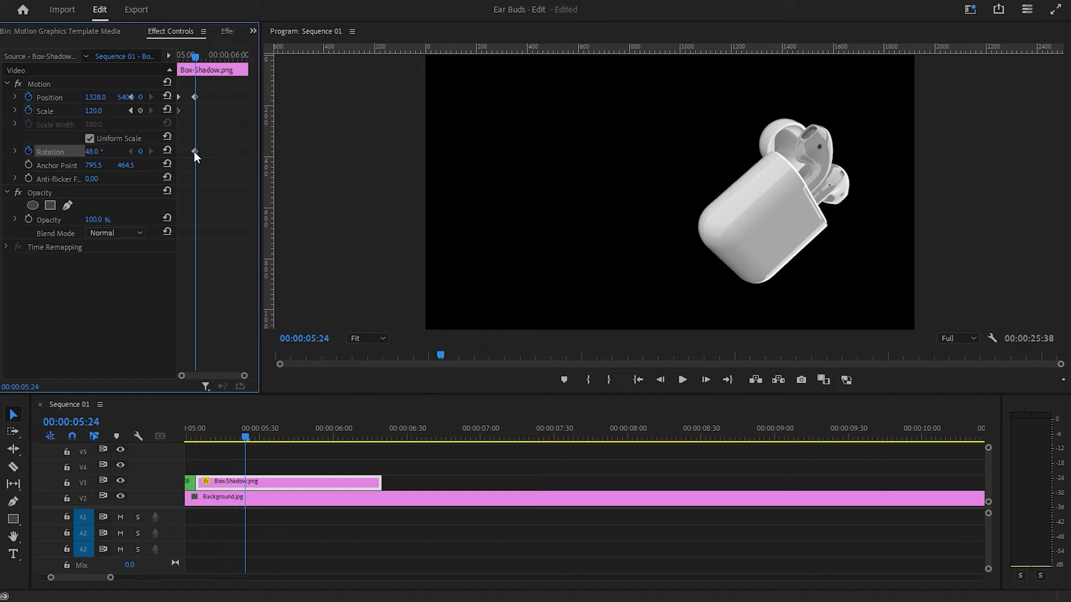
drag(195, 151, 226, 152)
drag(196, 57, 169, 58)
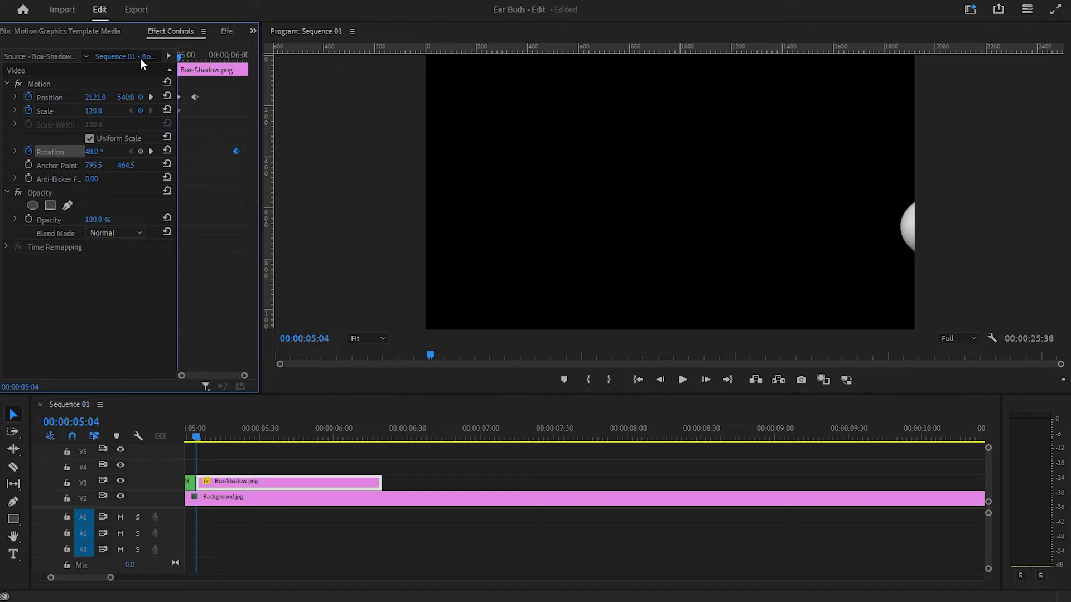
key(space)
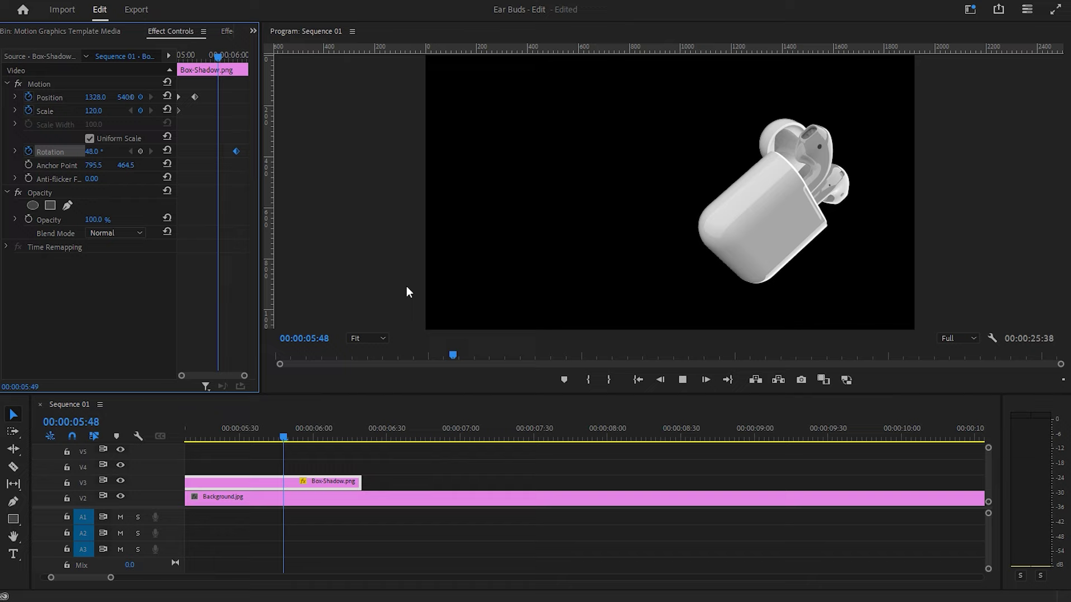
Retime the landing position keyframe to about 05:36 and replay the animation
drag(299, 434, 209, 440)
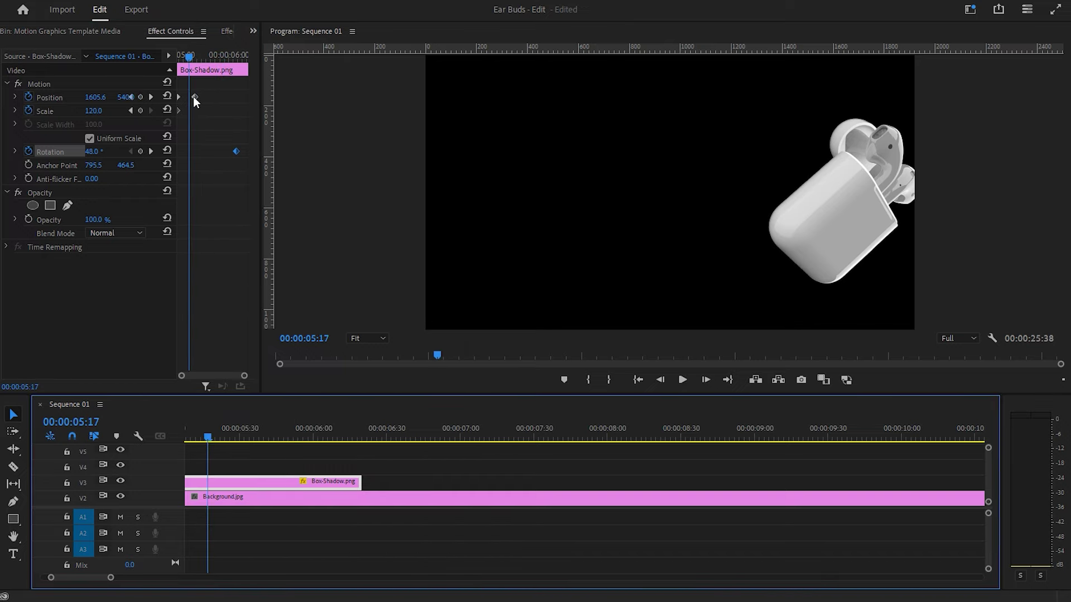
drag(194, 97, 190, 98)
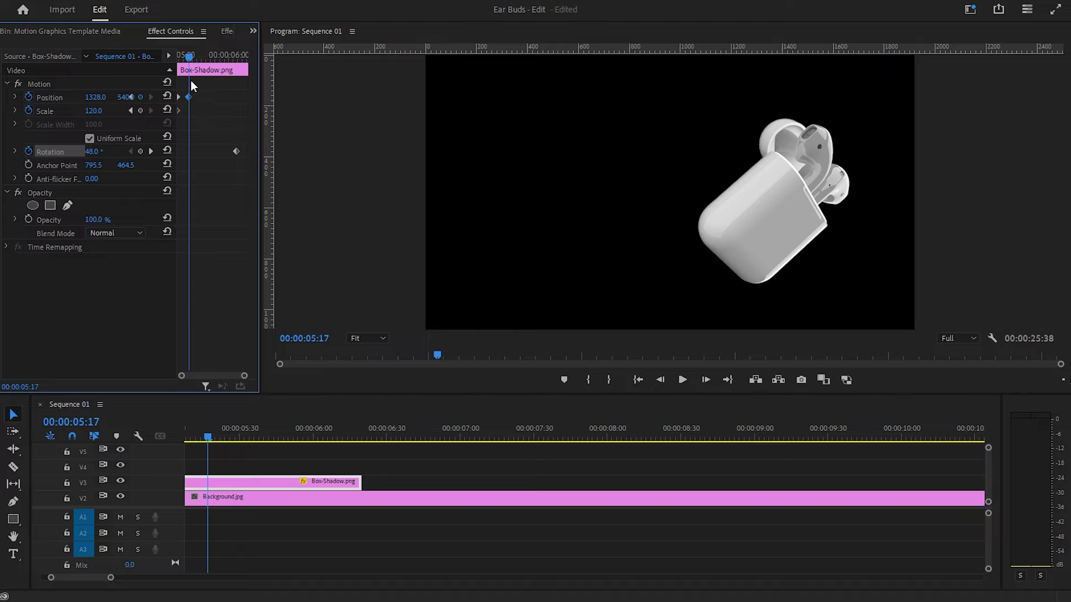
drag(190, 97, 206, 98)
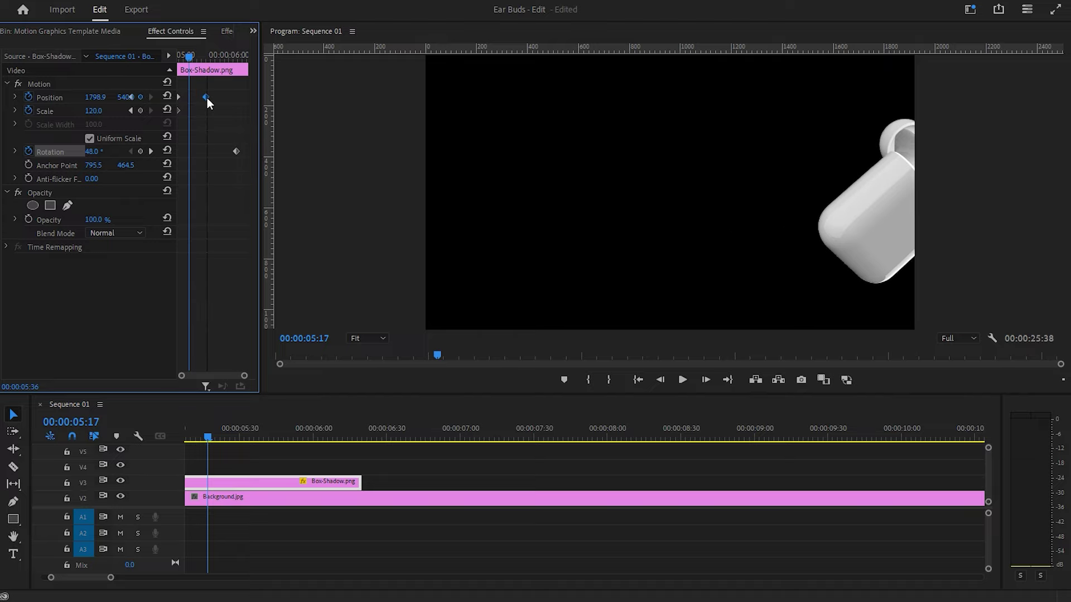
key(Up)
key(space)
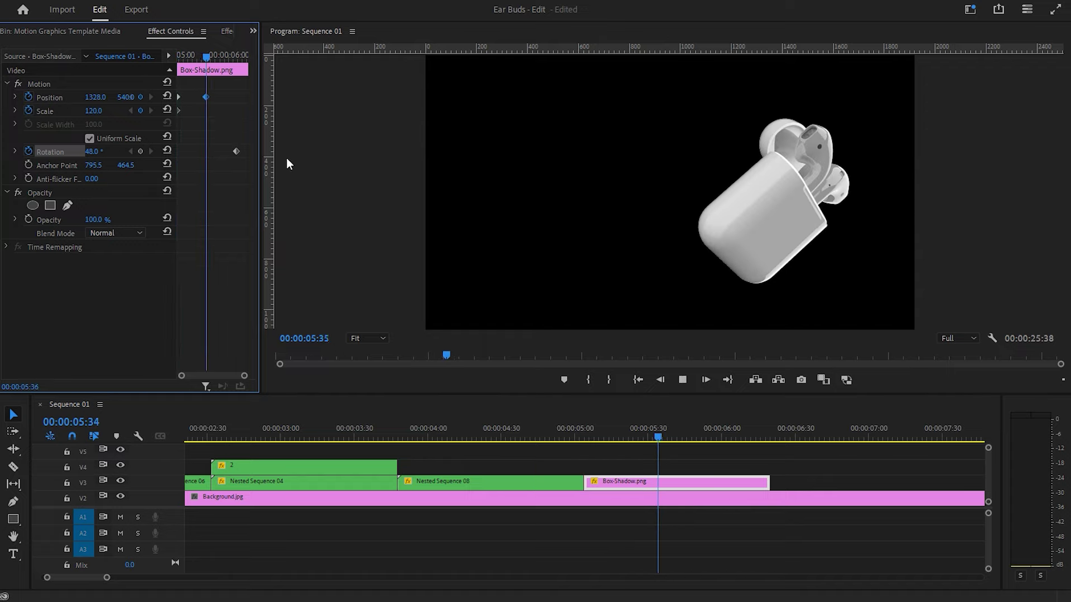
key(space)
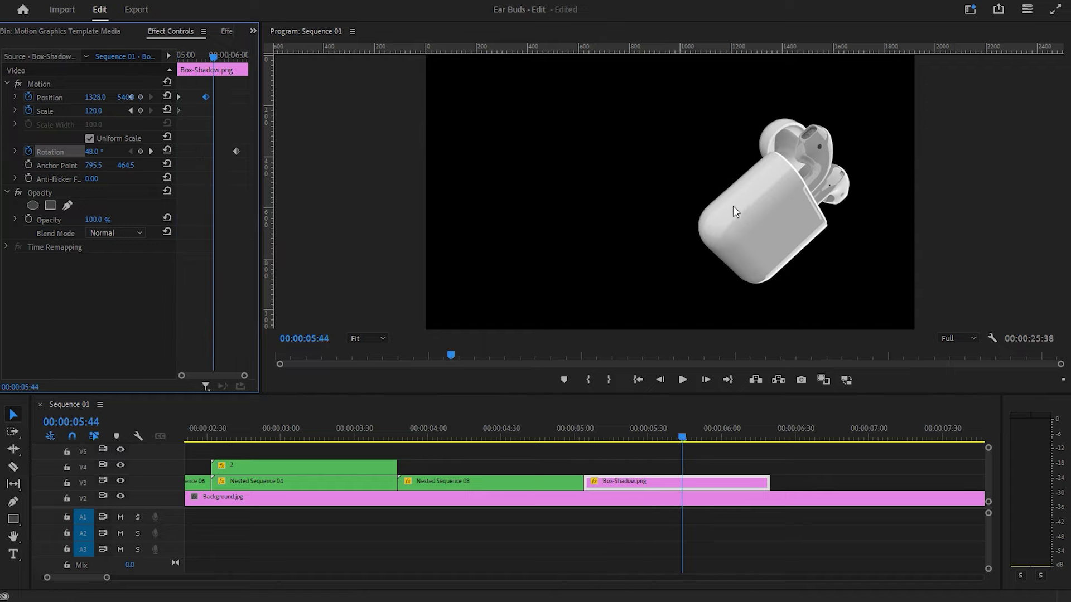
Move the case to X 553 at 05:52, then set rotation 0° and X 309 at 06:14
drag(694, 437, 705, 433)
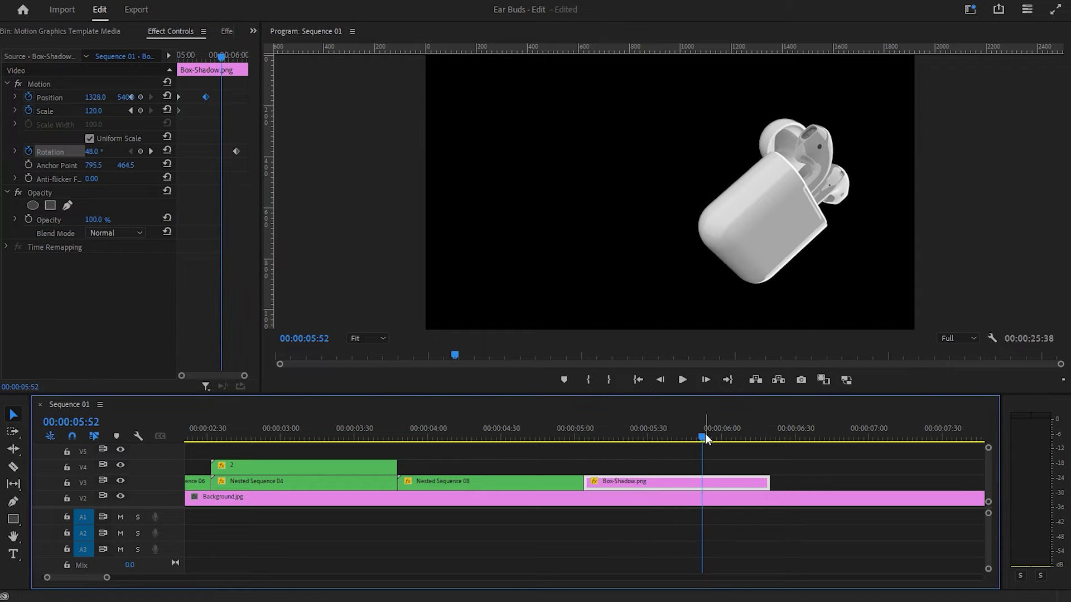
drag(95, 97, 34, 97)
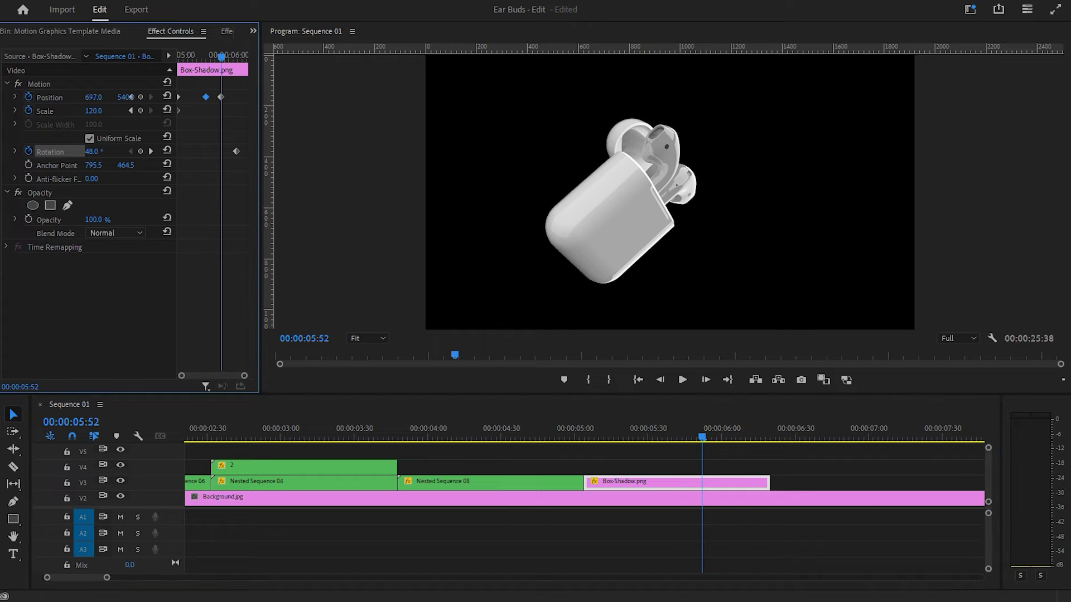
drag(555, 231, 554, 231)
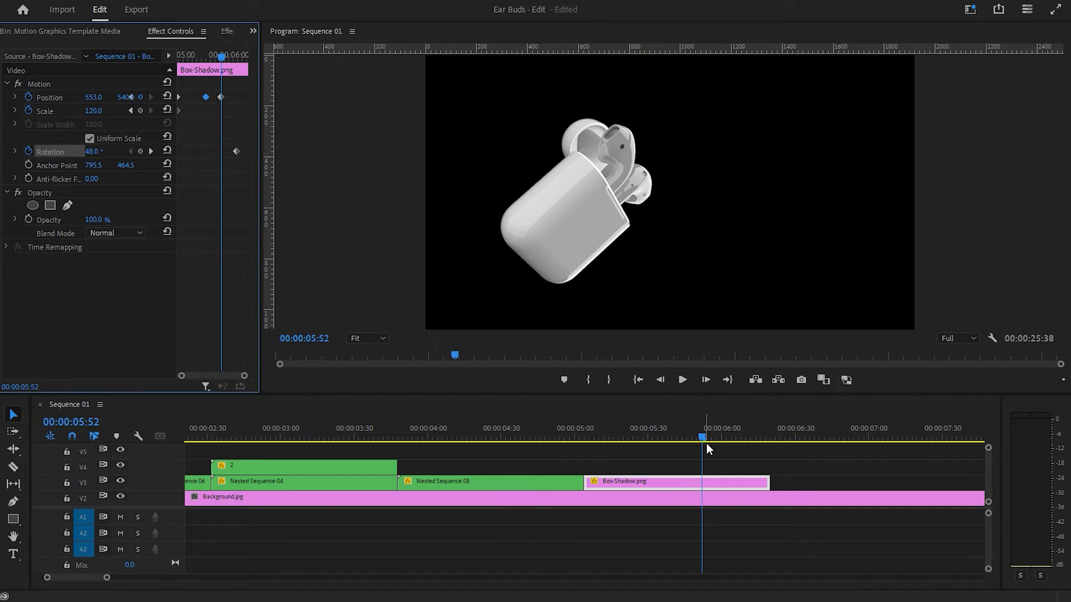
drag(708, 435, 757, 435)
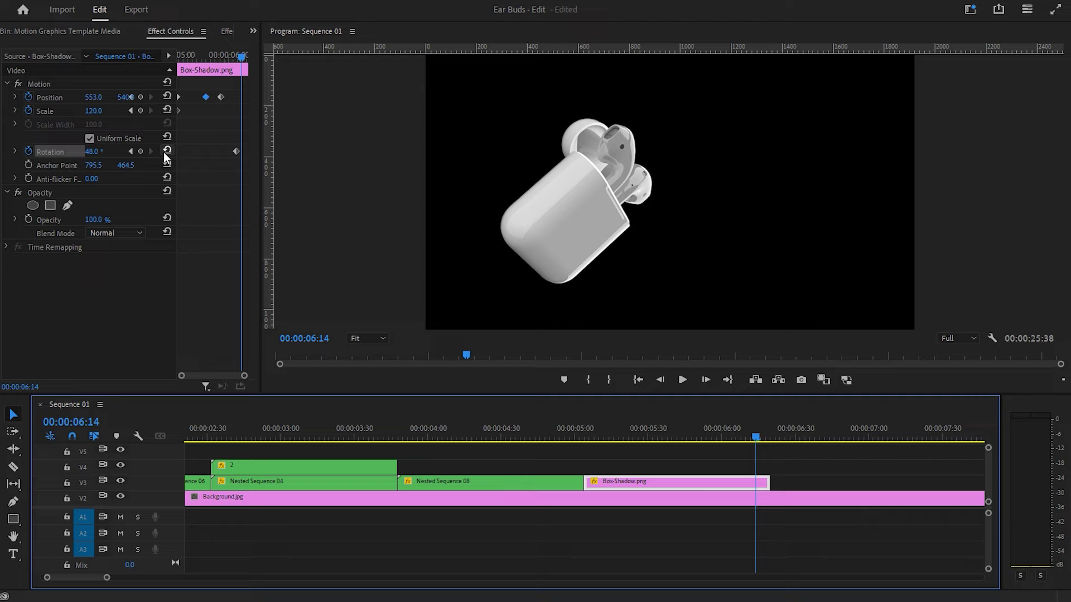
click(94, 152)
text(0)
key(Return)
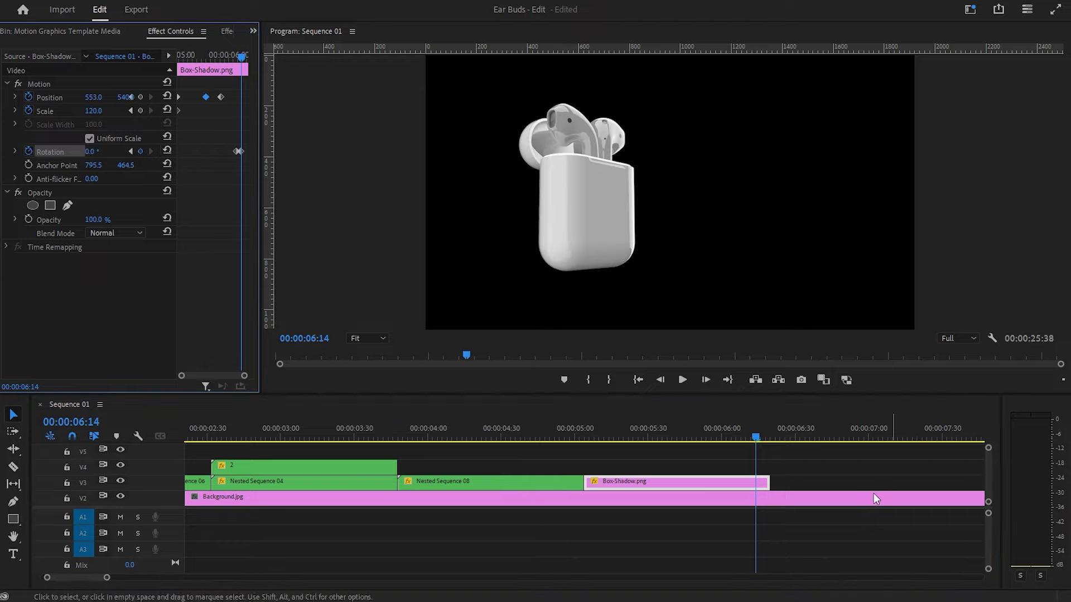
drag(111, 99, 45, 99)
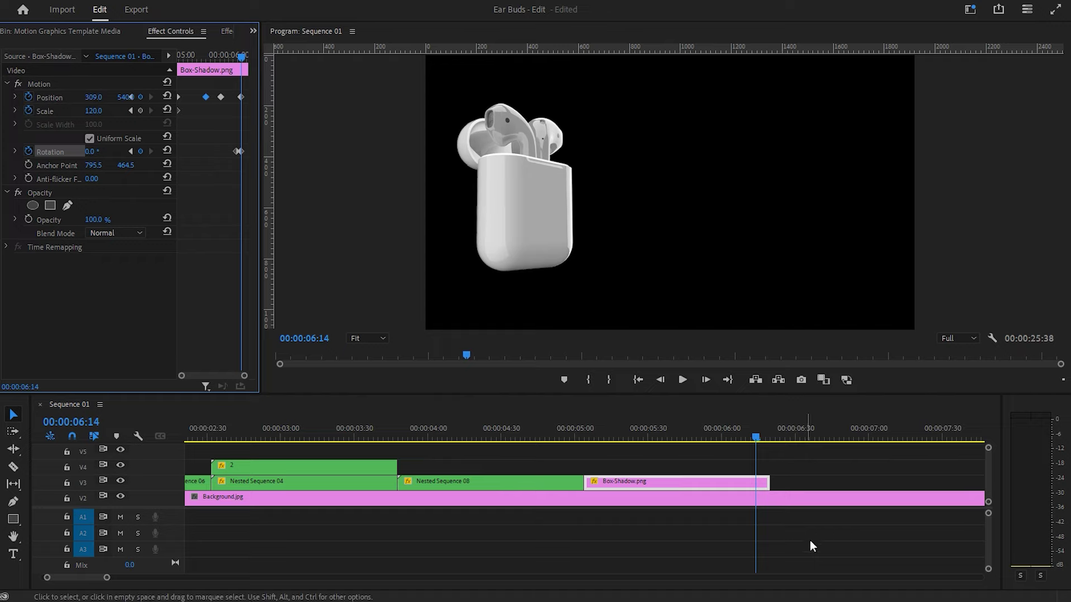
mouse_move(757, 437)
mouse_down()
mouse_move(580, 437)
mouse_move(770, 453)
mouse_up()
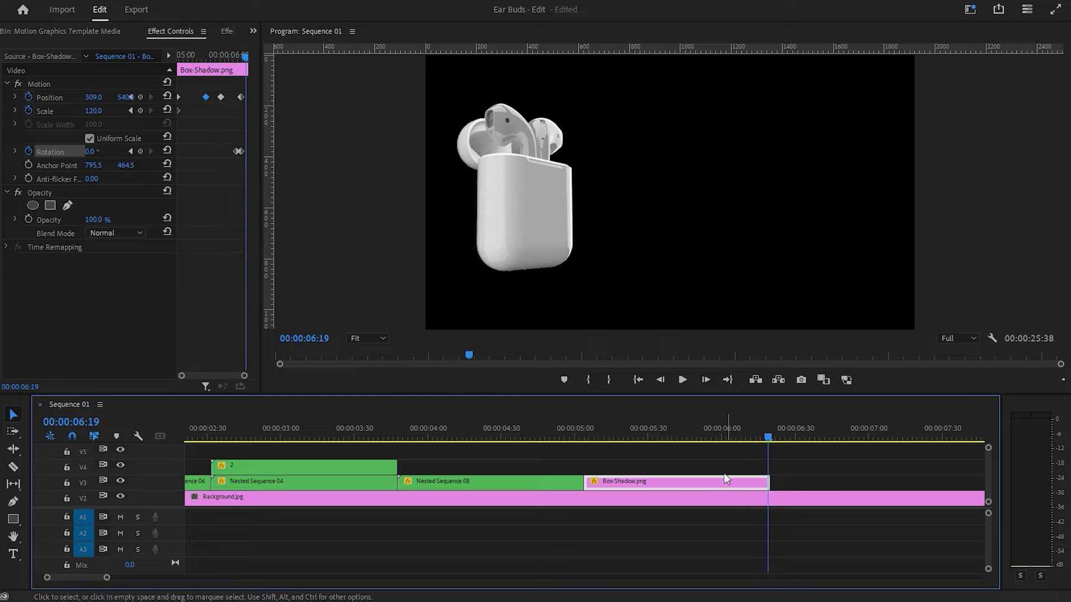
click(226, 136)
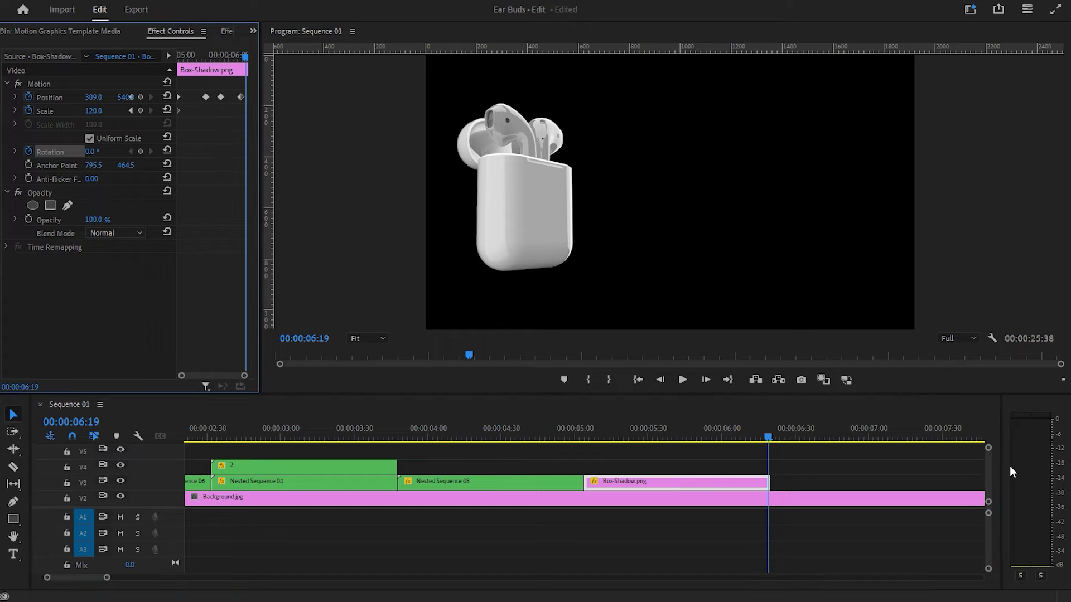
Add a 0° rotation keyframe at 05:04 and a 5° tilt where the case comes to rest
drag(764, 439, 593, 441)
key(Left)
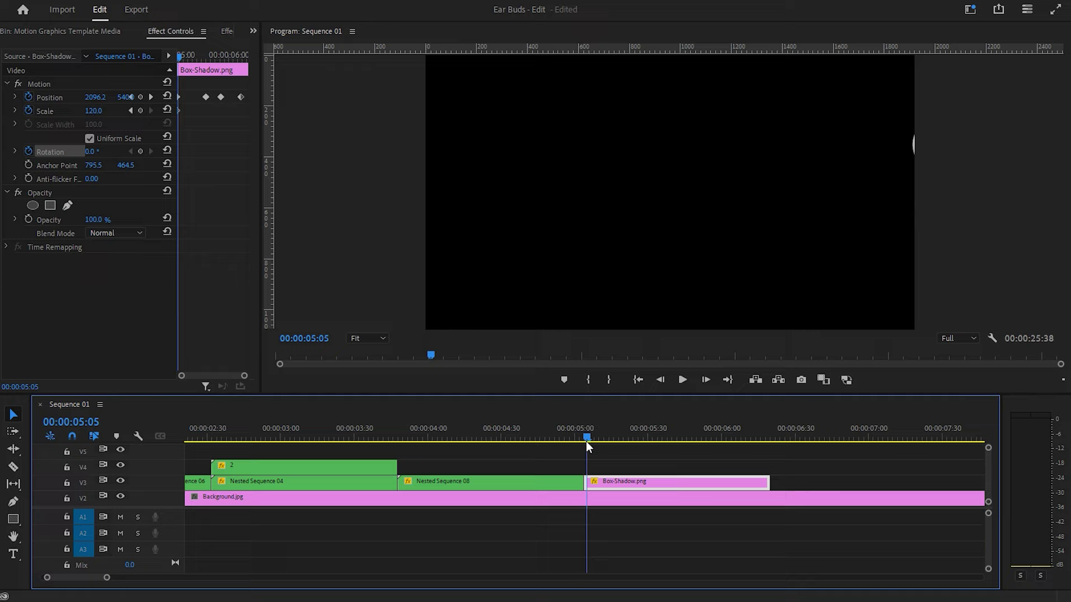
key(Left)
key(Left)
key(Left)
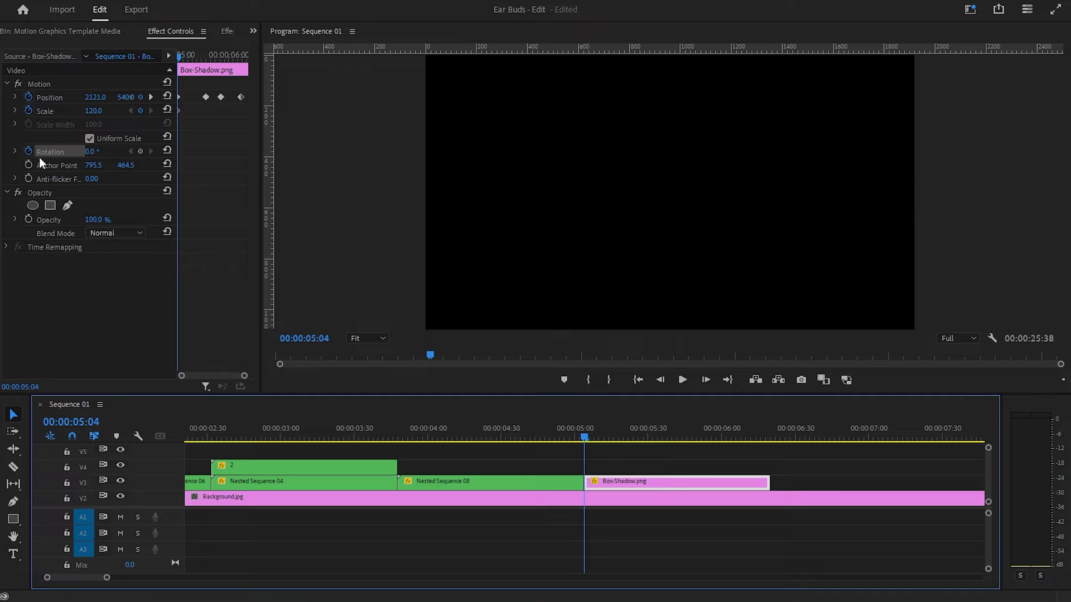
click(140, 152)
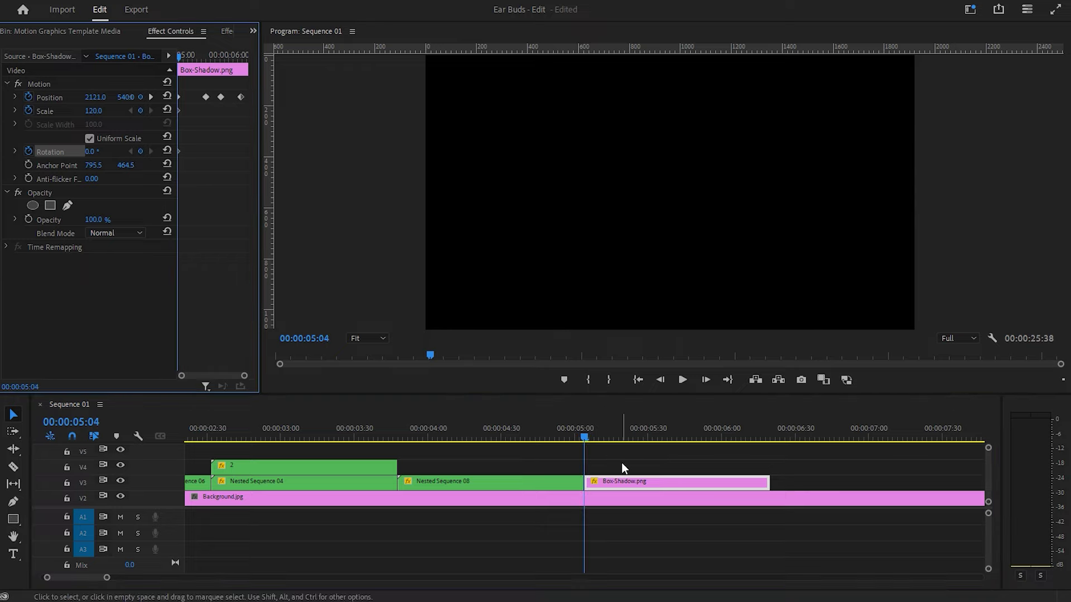
click(587, 436)
drag(588, 436, 748, 446)
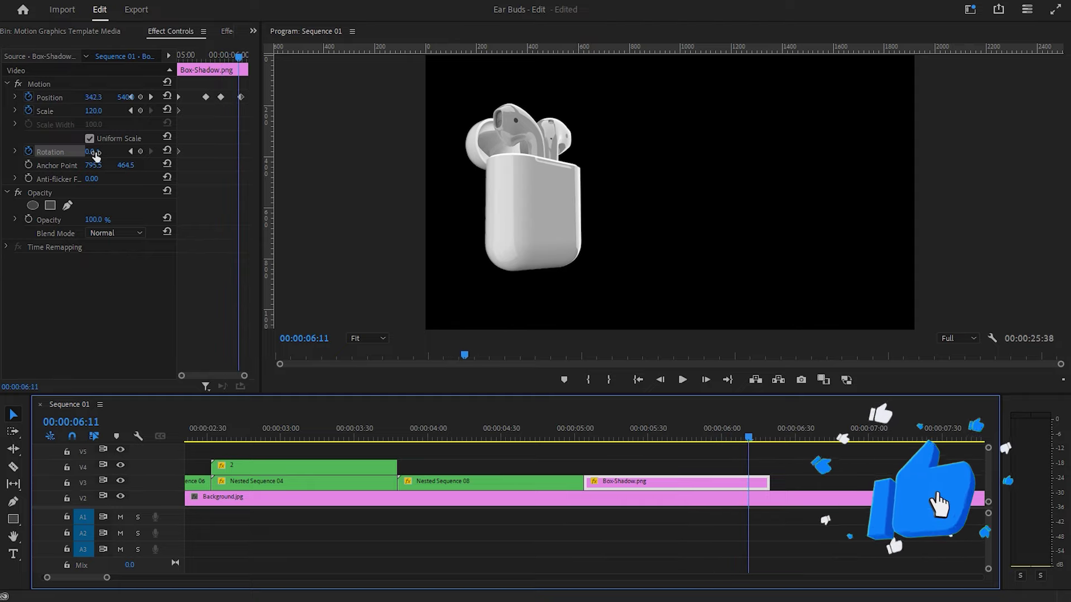
key(shift+5)
text(5)
key(Return)
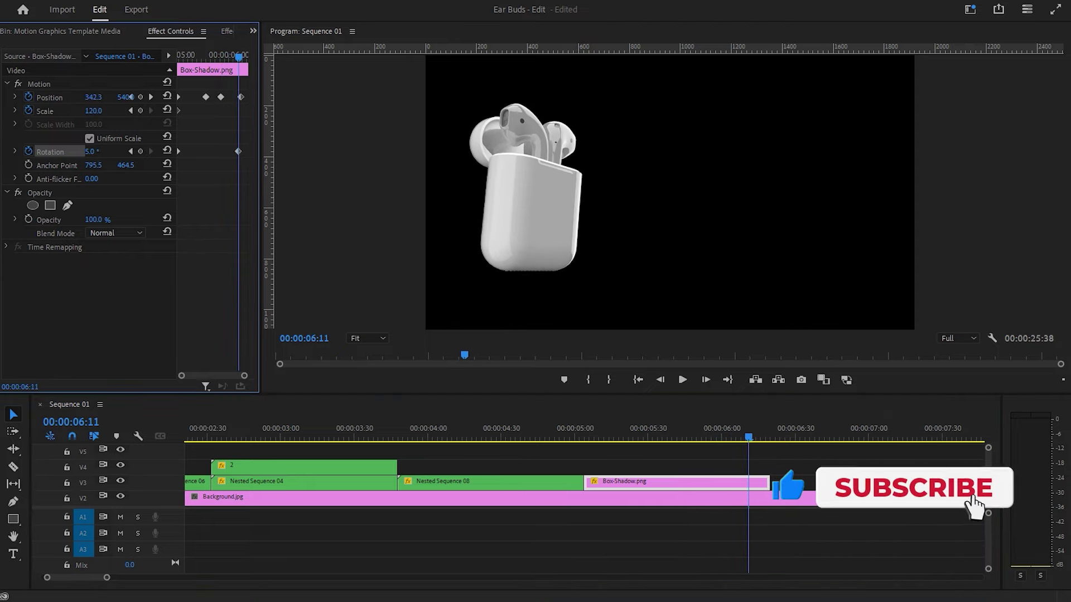
Tilt the case to 30° at 05:14, straighten it to 0° at rest, and preview
drag(749, 436, 609, 445)
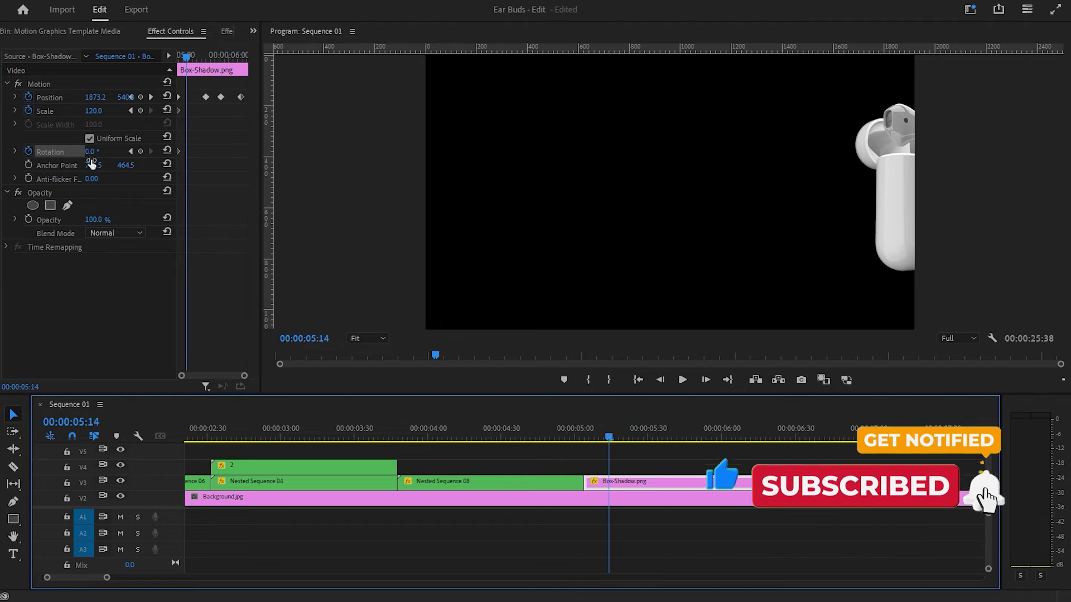
drag(91, 152, 105, 152)
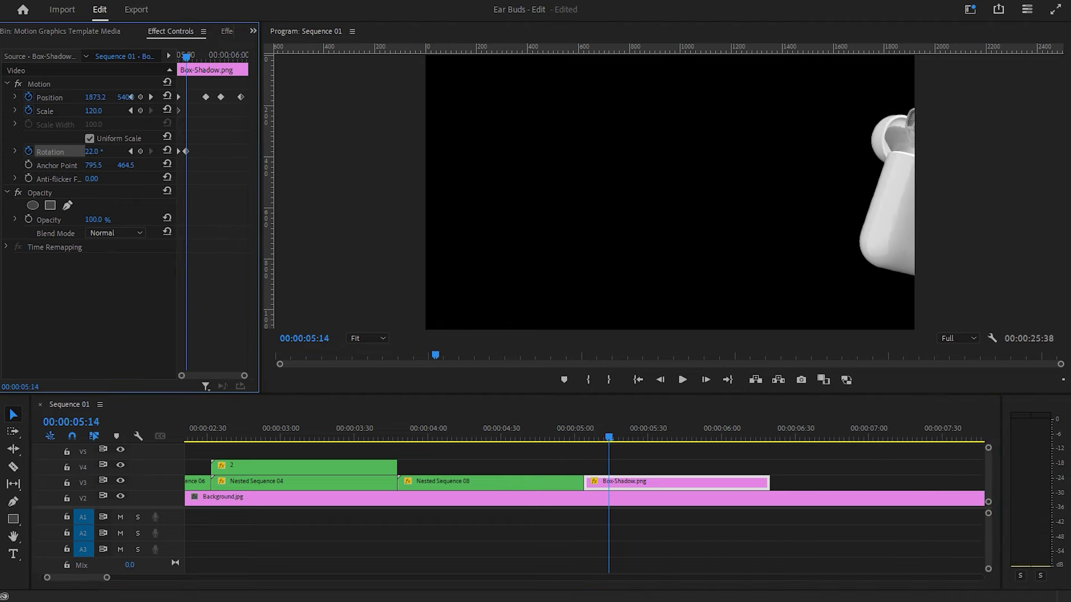
drag(610, 437, 759, 454)
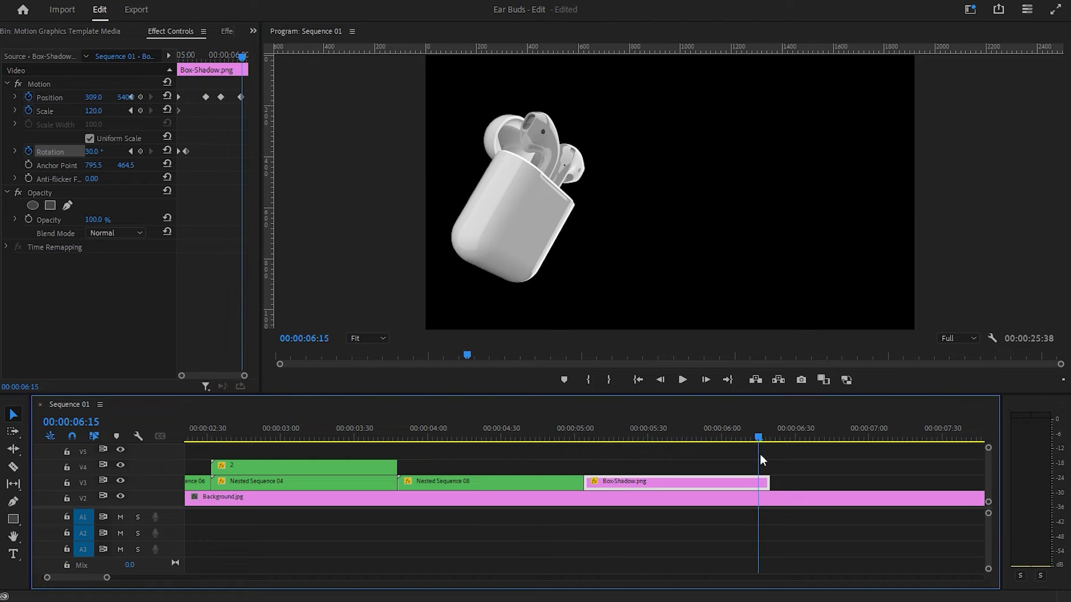
click(96, 151)
text(0)
key(Return)
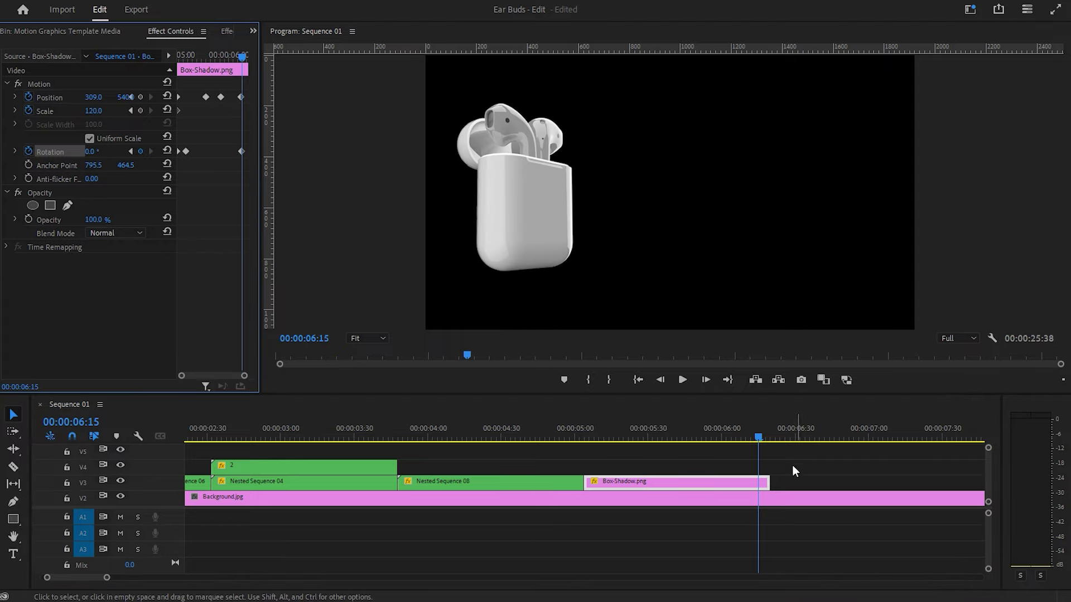
mouse_move(758, 436)
mouse_down()
mouse_move(540, 439)
mouse_move(771, 439)
mouse_up()
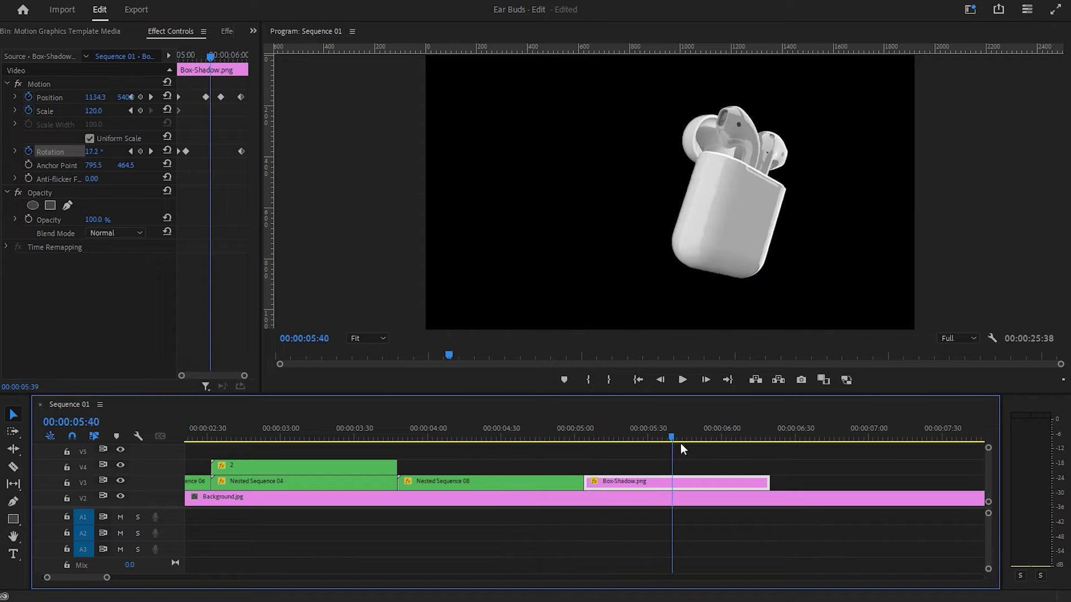
Drag Earbuds.png from the All Inputs bin into the sequence
click(253, 32)
click(276, 71)
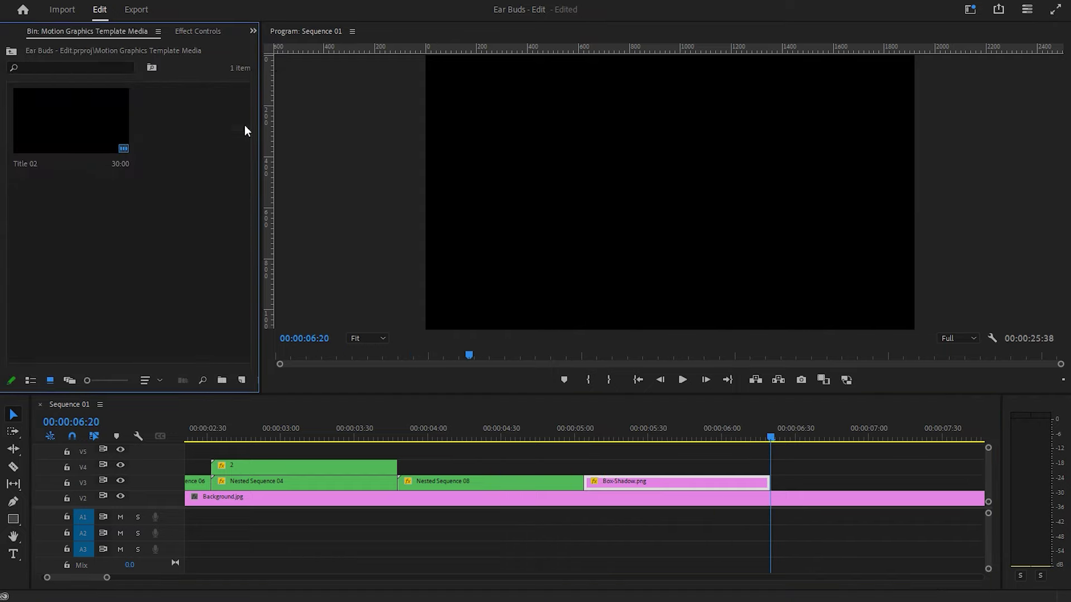
click(252, 31)
click(278, 59)
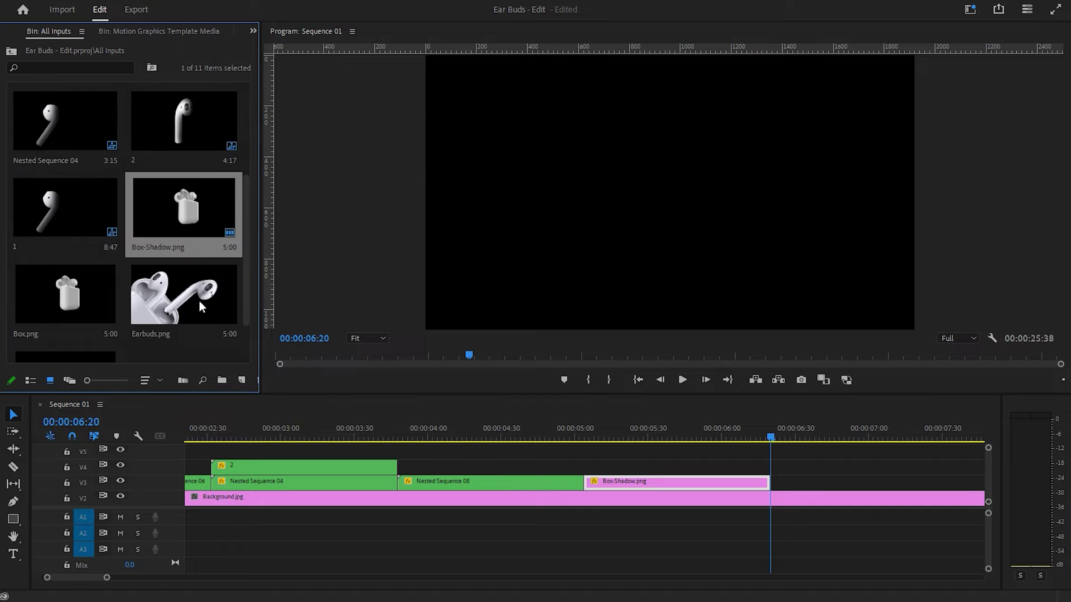
click(200, 316)
mouse_move(170, 304)
mouse_down()
mouse_move(801, 489)
mouse_move(647, 466)
mouse_up()
Cut the earbuds clip at 06:27, move it to V3, and ripple delete the gap after the case
click(788, 438)
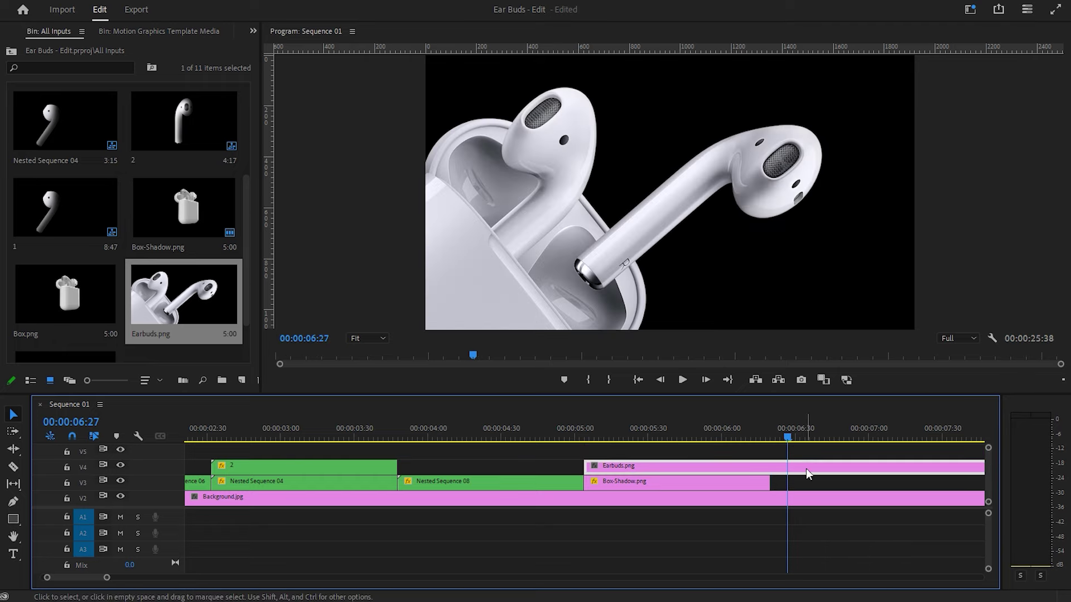
key(ctrl+k)
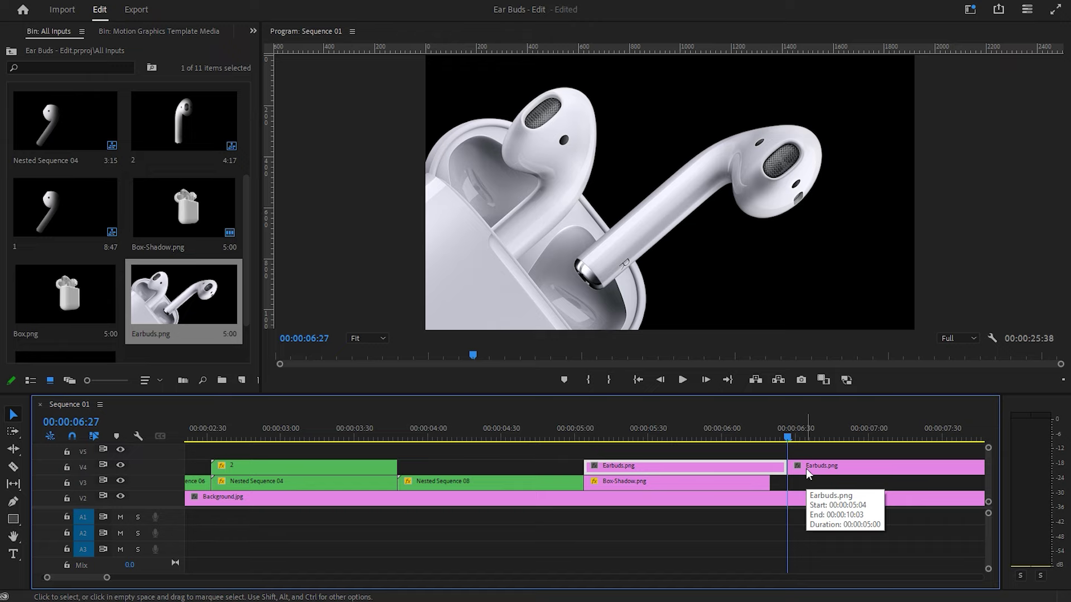
click(807, 471)
key(Delete)
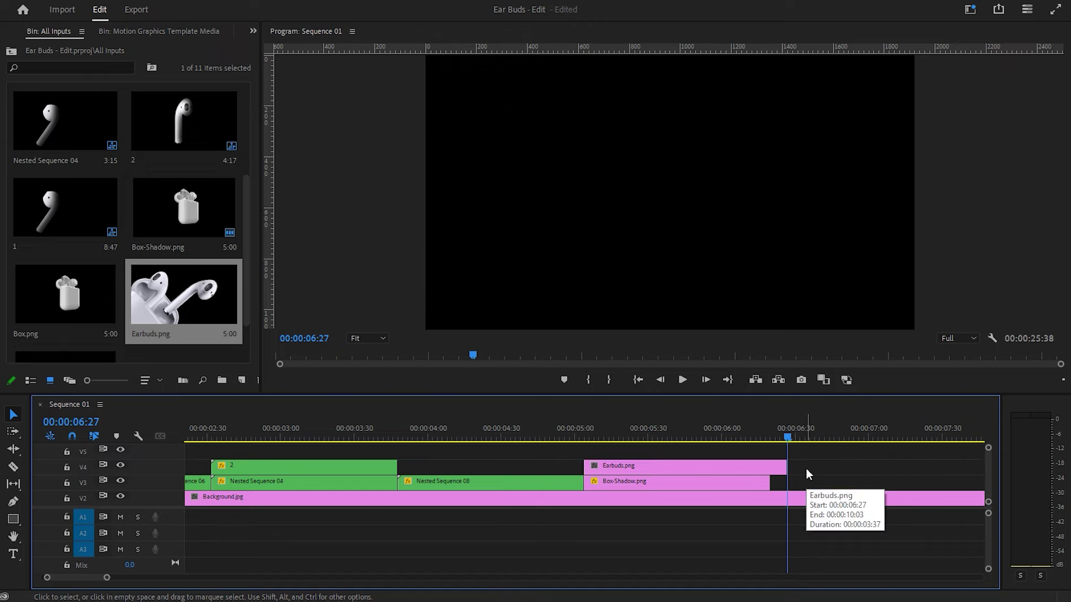
mouse_move(782, 469)
mouse_down()
mouse_move(619, 440)
mouse_move(887, 481)
mouse_up()
right_click(831, 480)
click(847, 484)
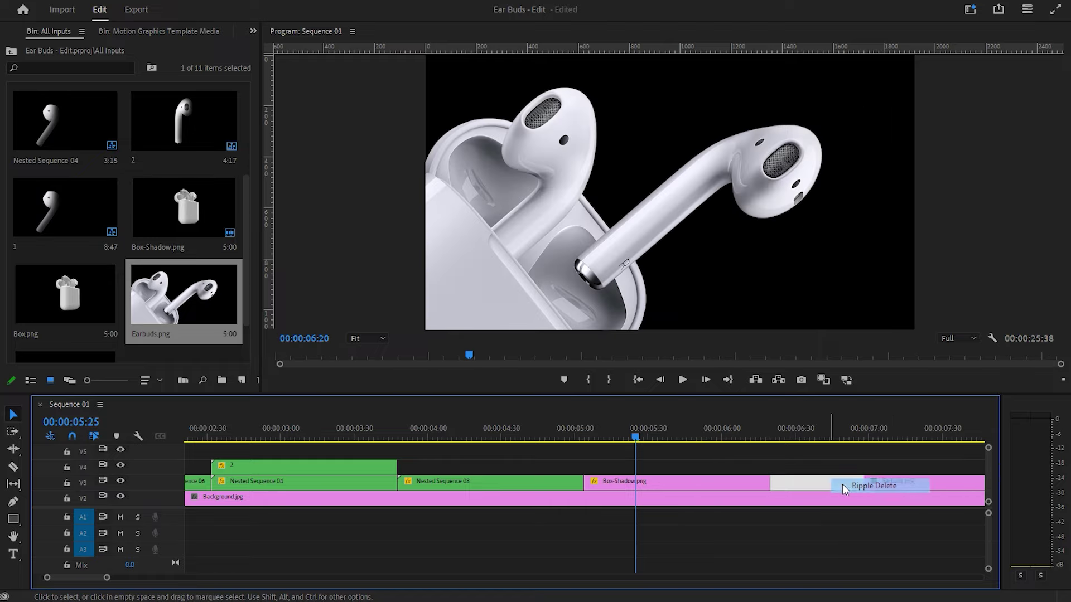
Split Background.jpg at 07:48, delete the excess, and trim it to end with the earbuds
key(Down)
drag(777, 432, 676, 475)
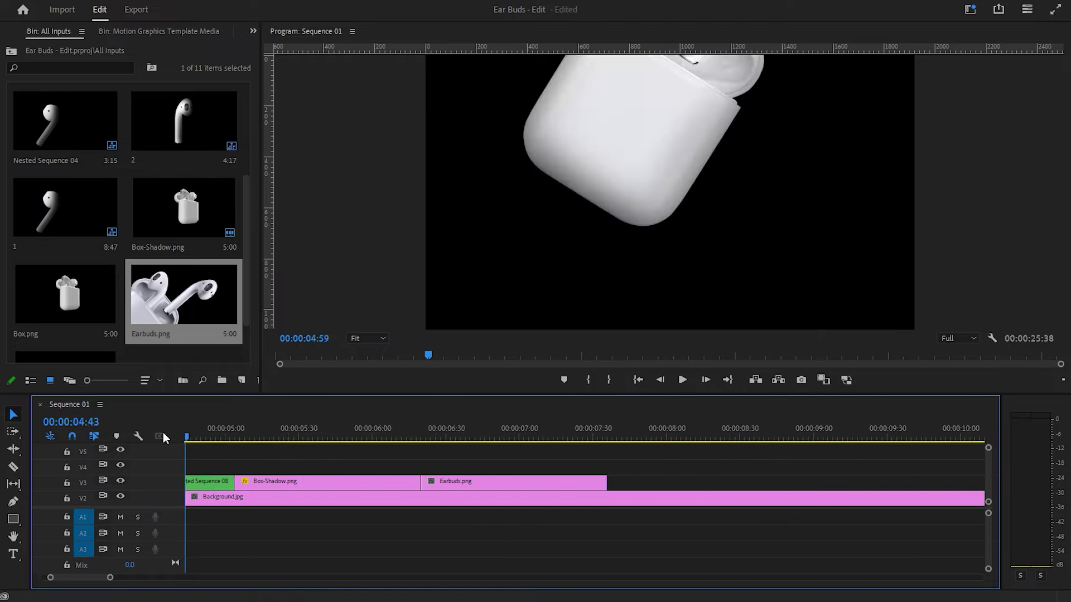
click(688, 493)
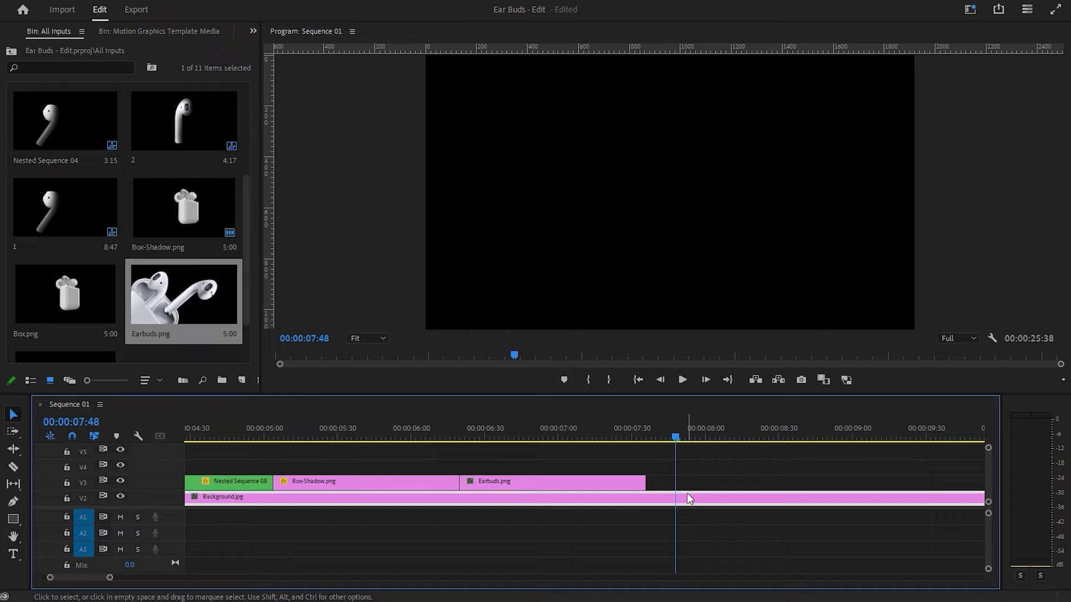
key(ctrl+k)
click(692, 501)
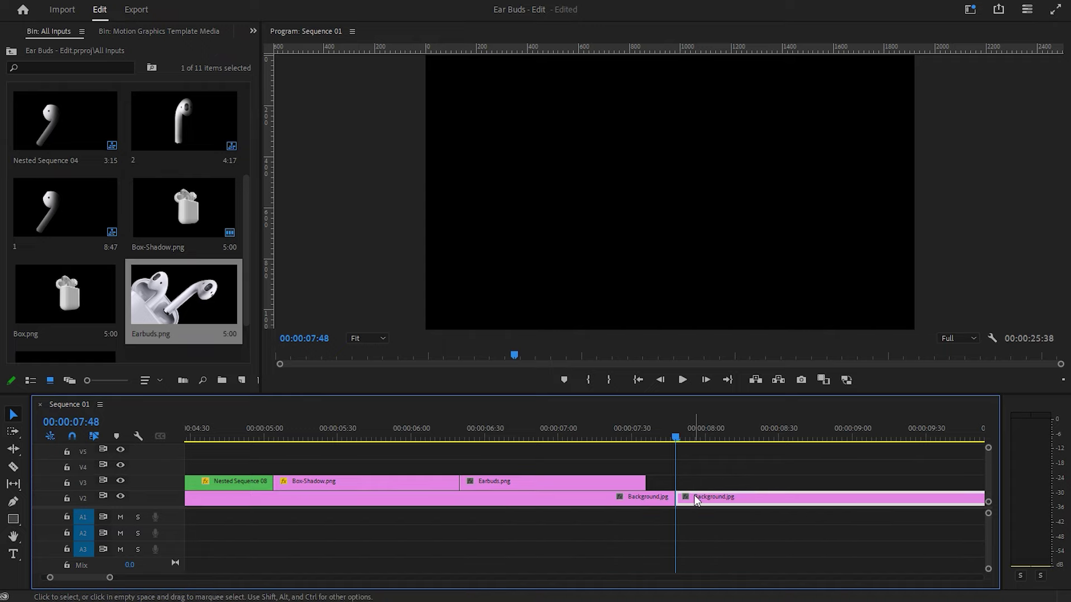
key(Delete)
drag(682, 438, 662, 438)
drag(650, 483, 645, 505)
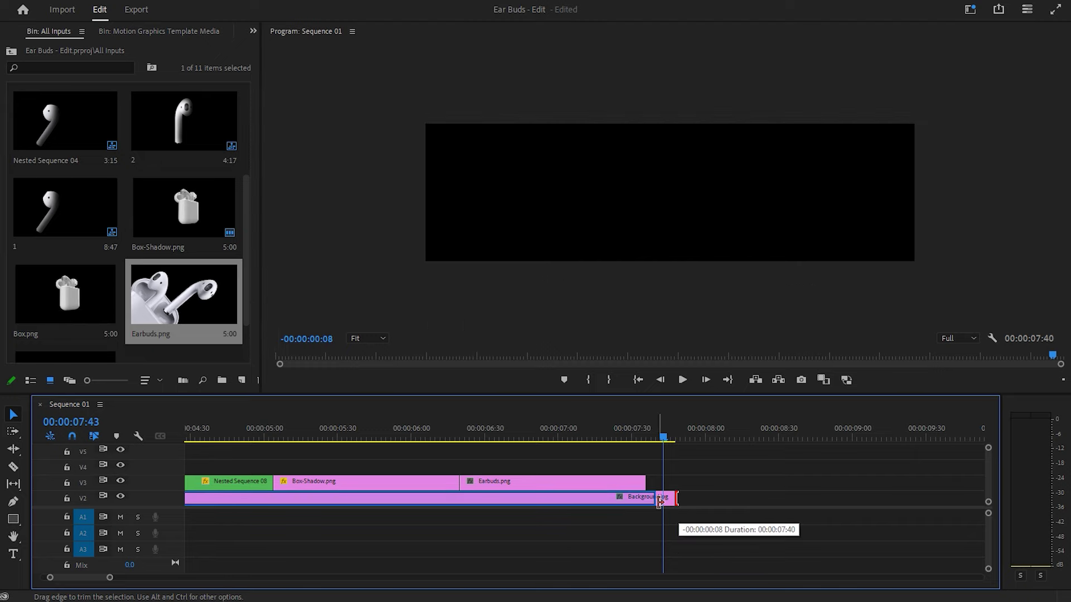
drag(665, 440, 460, 437)
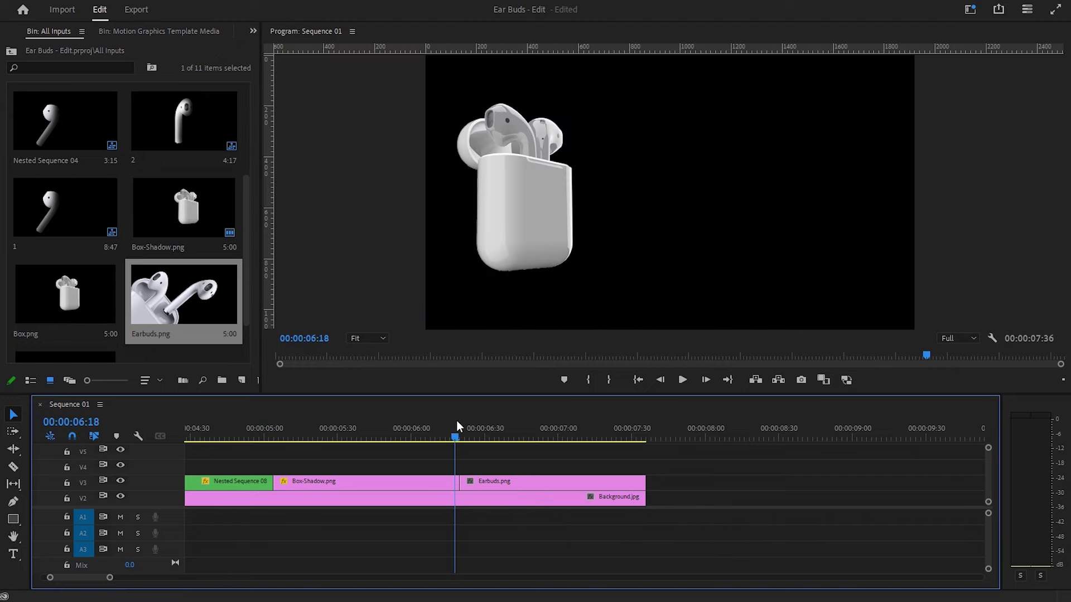
Keyframe Earbuds.png Position Y at 1468 (06:20), 906 (06:45) and 549 (07:30)
click(485, 481)
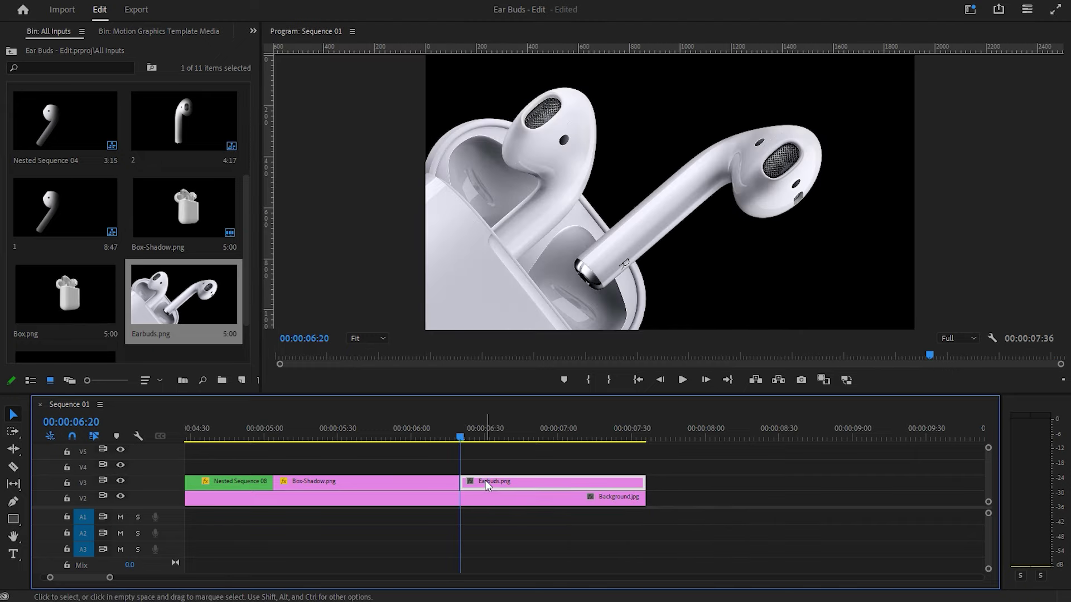
click(252, 31)
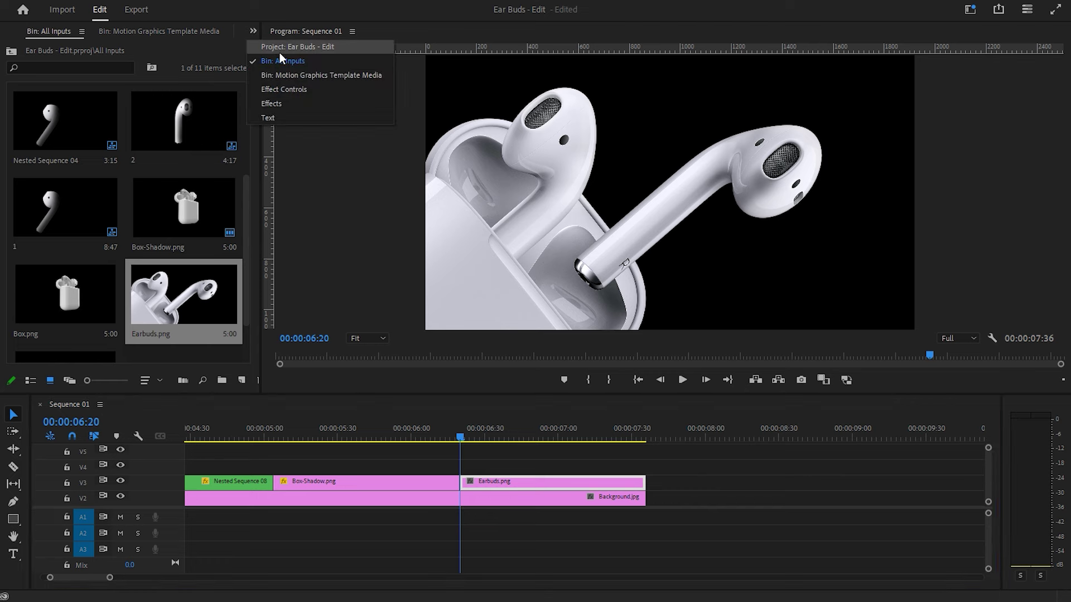
click(286, 88)
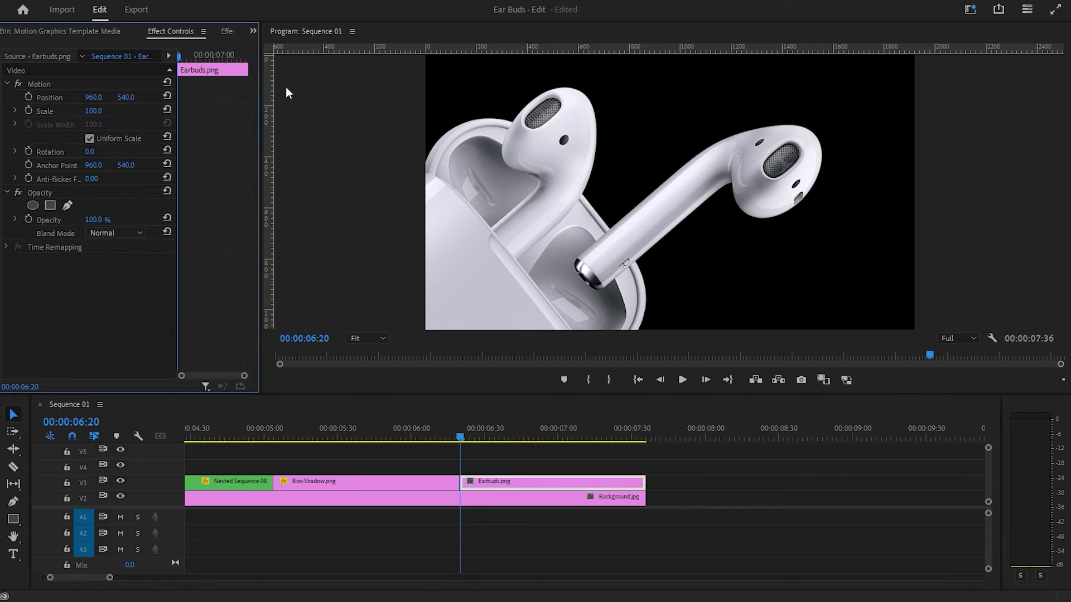
click(29, 96)
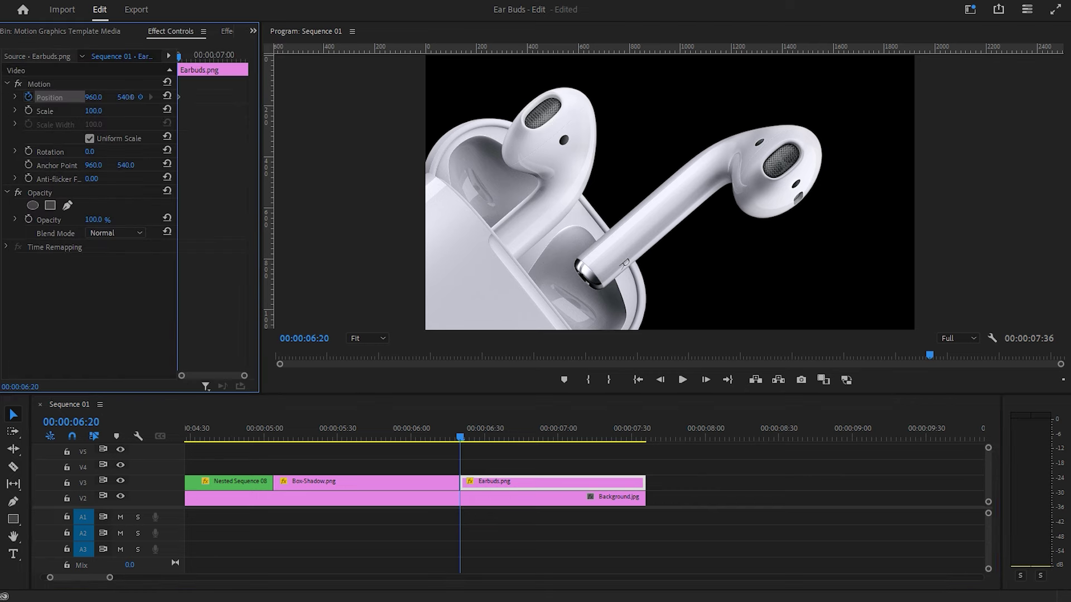
drag(125, 97, 130, 97)
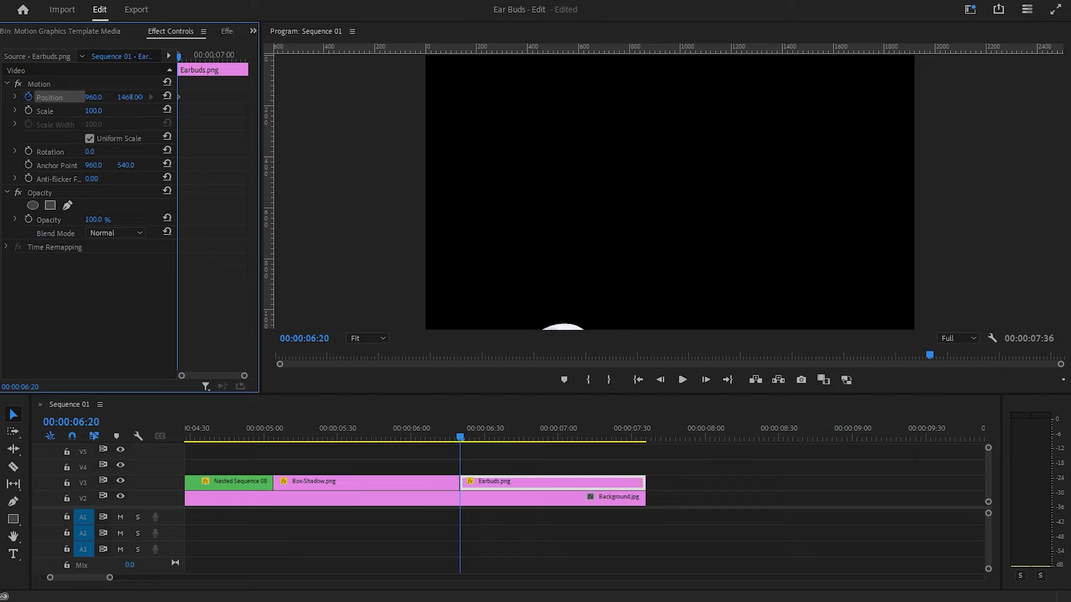
key(Right)
key(Right)
key(Right)
key(Right)
key(Right)
key(Right)
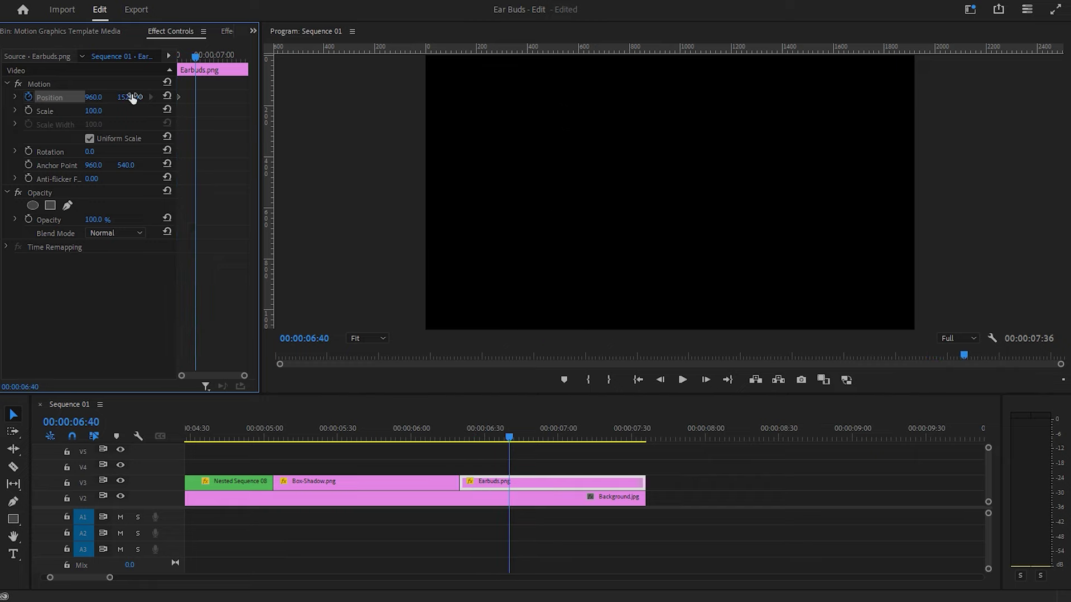
key(Right)
key(Right)
key(Right)
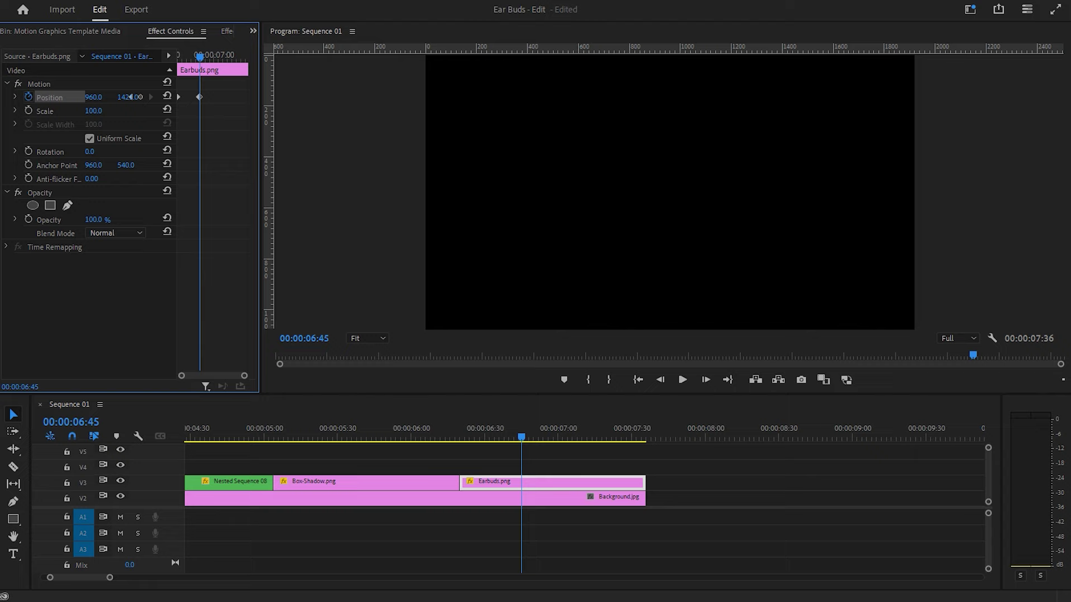
drag(131, 97, 126, 97)
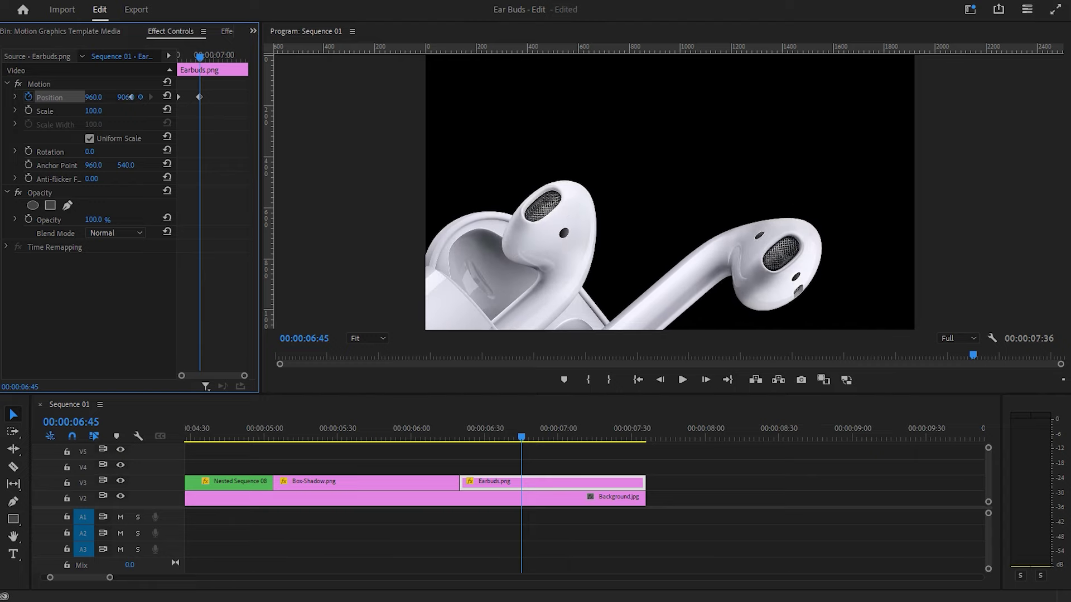
key(Right)
key(Right)
key(Right)
key(Right)
key(Right)
key(Right)
key(Right)
key(Right)
key(Right)
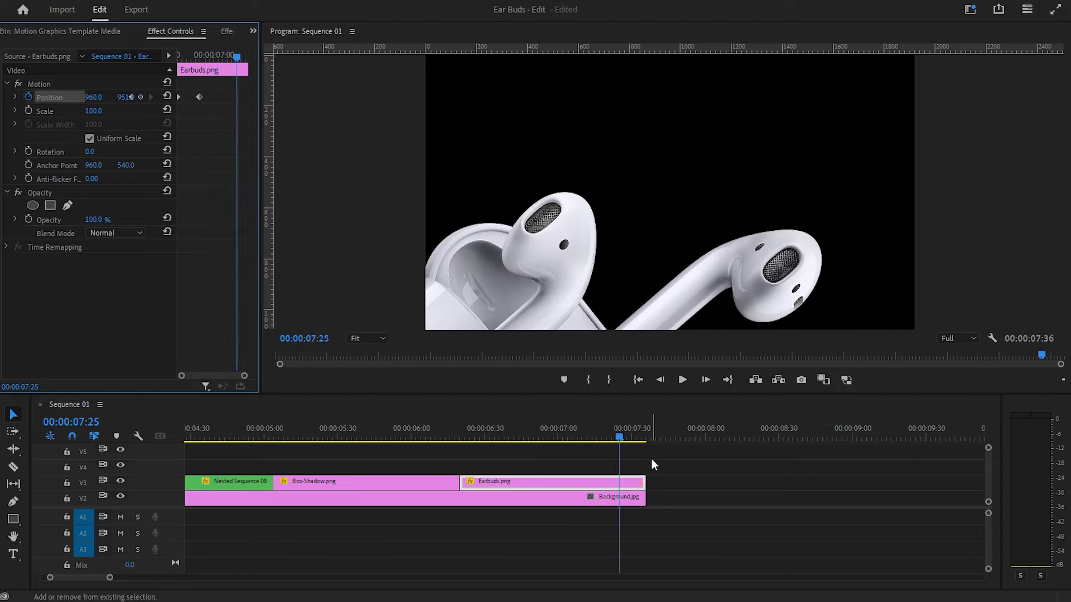
key(Right)
key(Right)
key(Right)
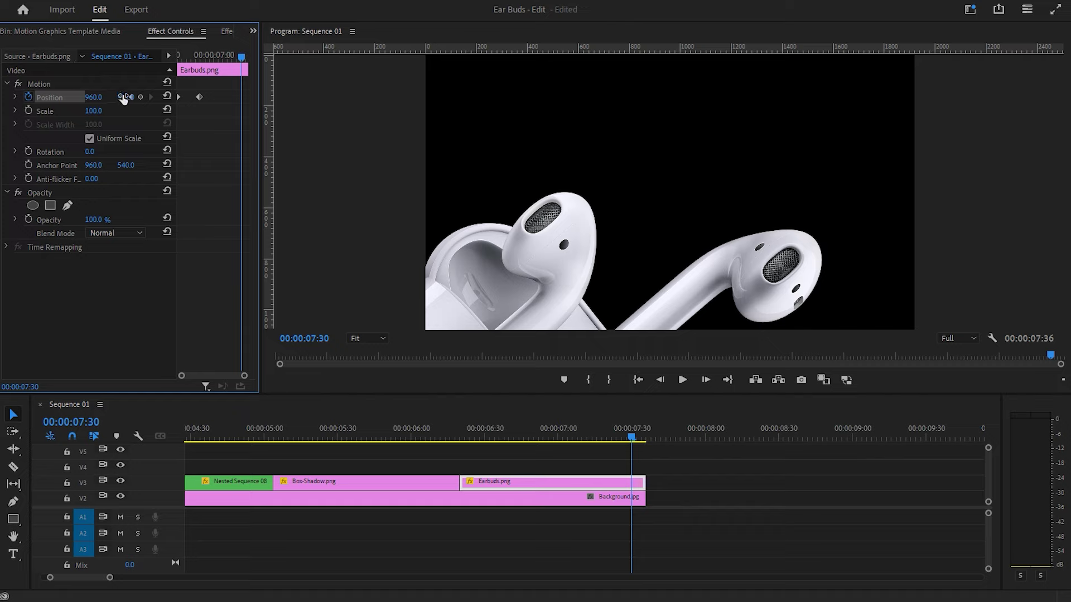
drag(123, 99, 67, 98)
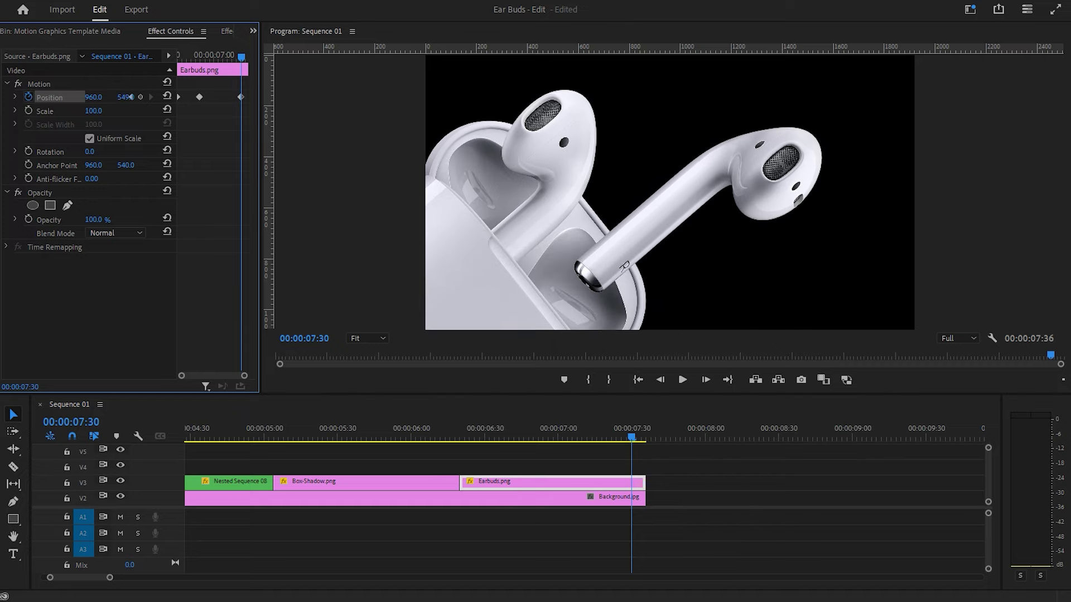
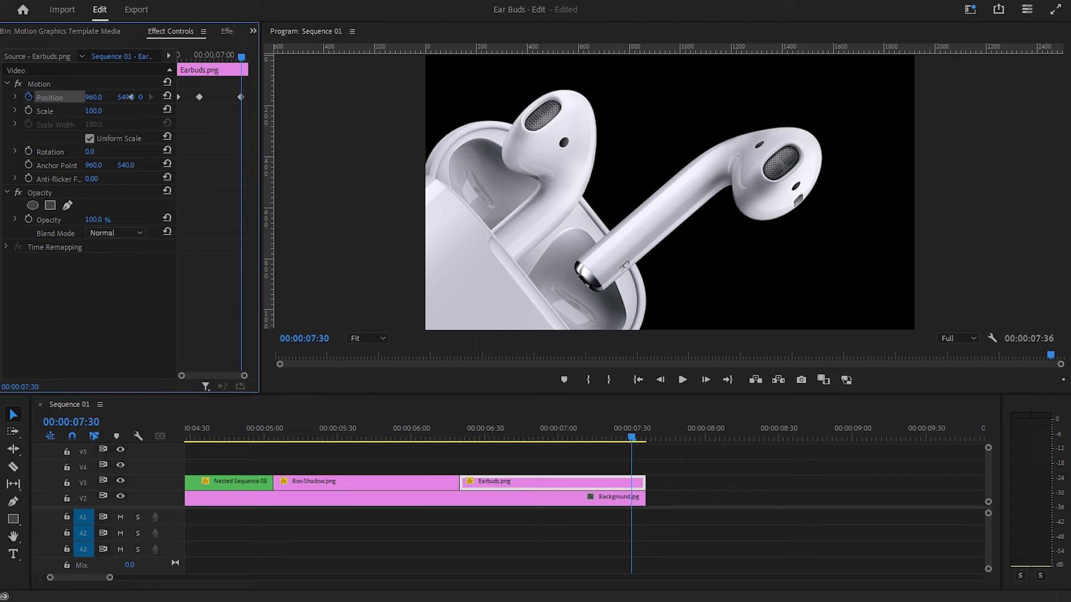
Lower the earbuds image, extend the Earbuds and Background clips to 07:55, and check the final frames
drag(124, 97, 156, 137)
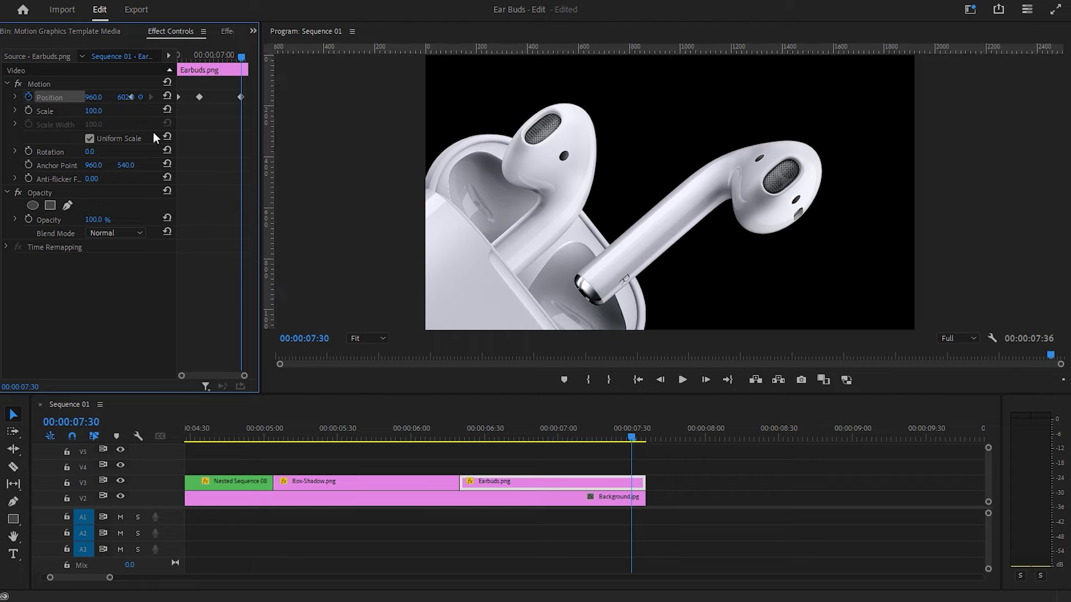
mouse_move(687, 463)
mouse_down()
mouse_move(647, 501)
mouse_move(692, 502)
mouse_up()
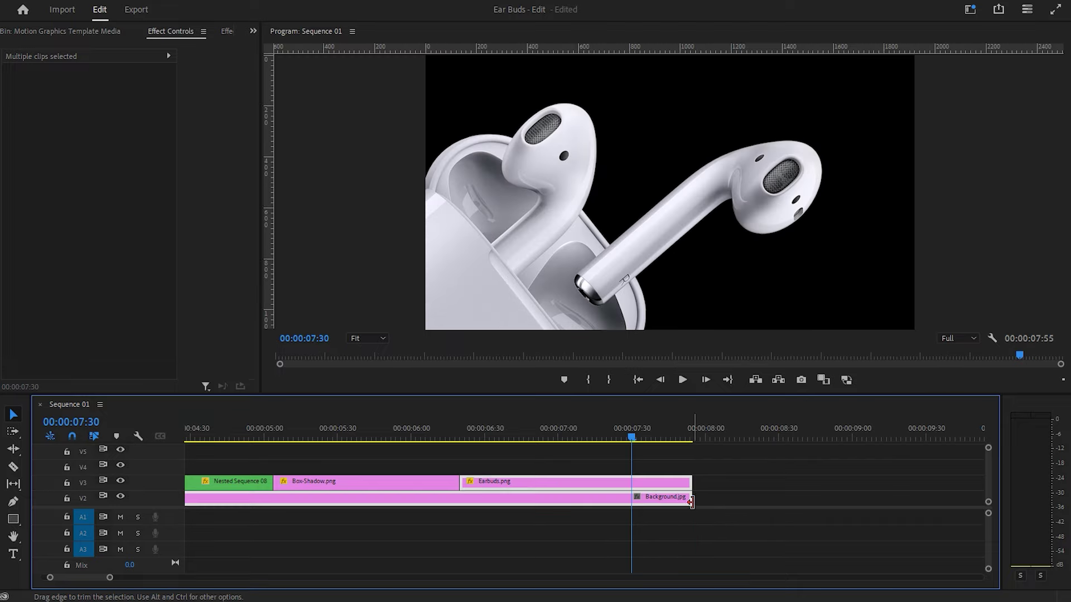
key(space)
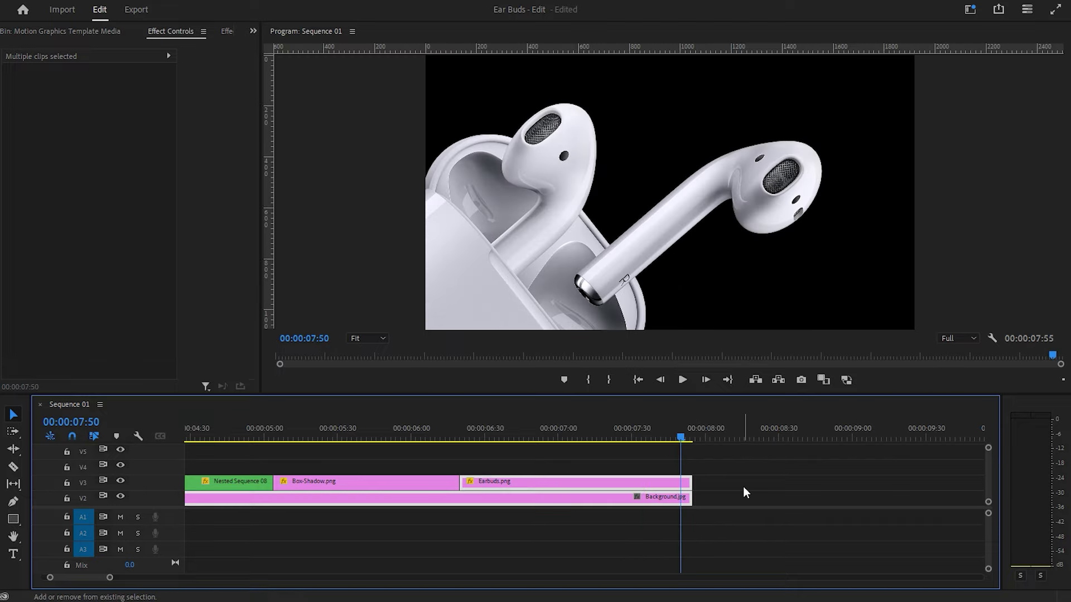
key(Left)
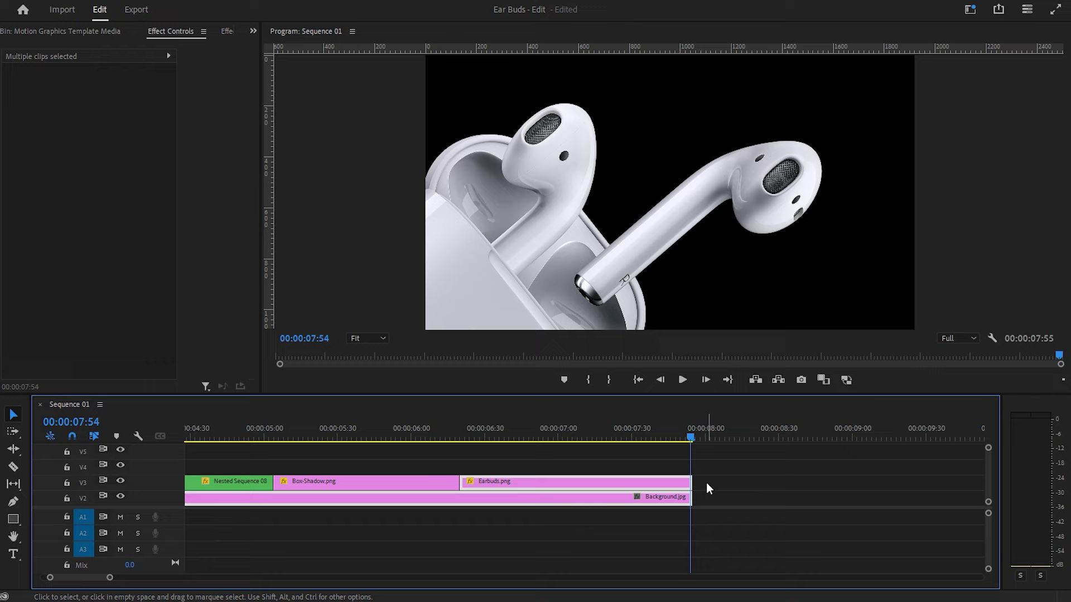
key(Right)
key(Left)
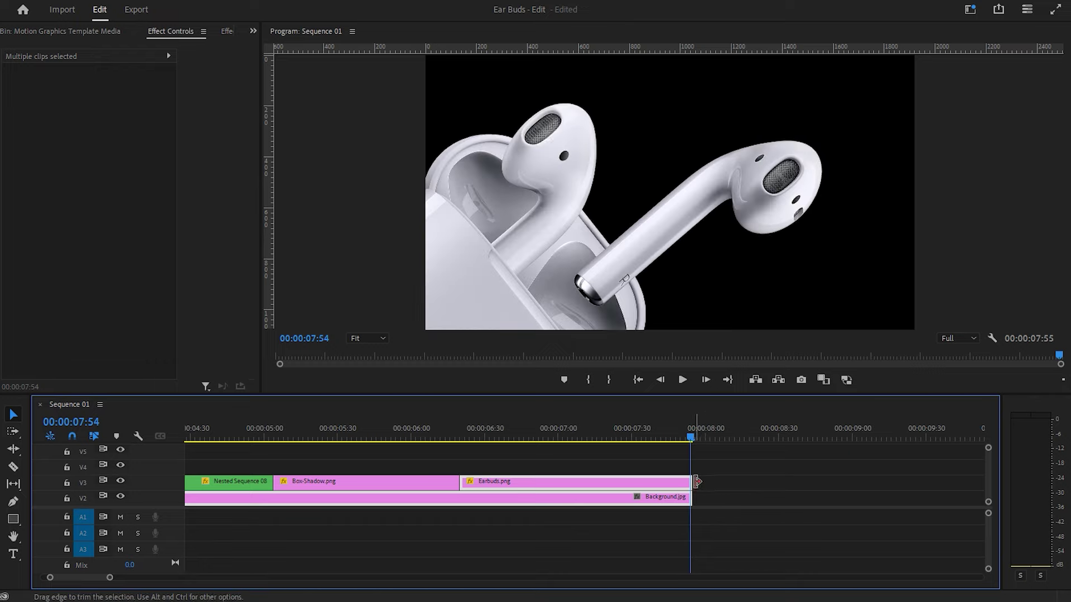
key(Right)
key(Left)
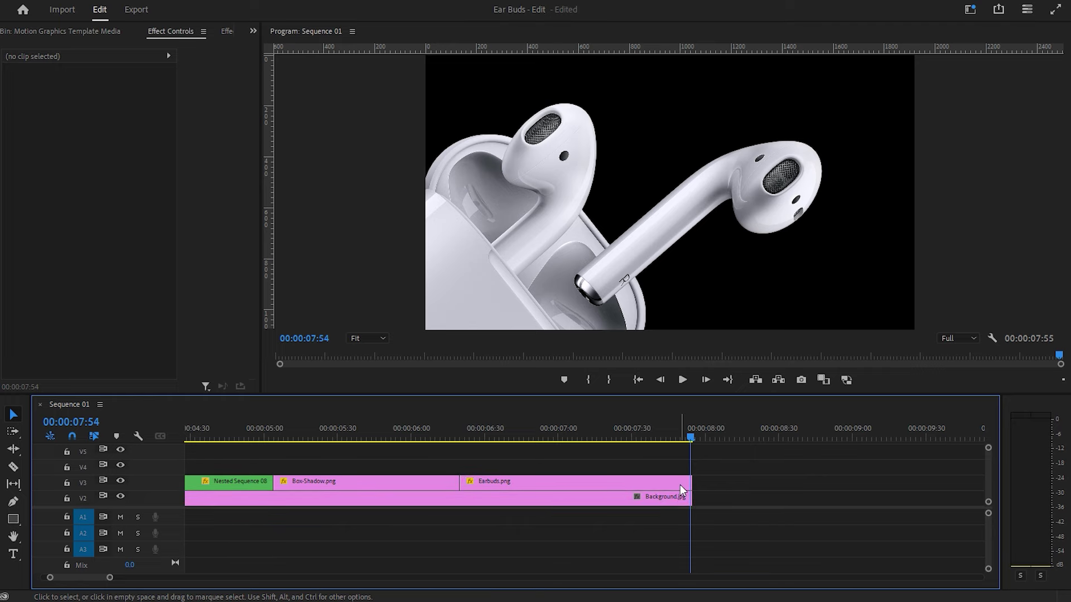
Add an end keyframe raising Earbuds.png to Position Y 555, then review the earlier frames
click(681, 484)
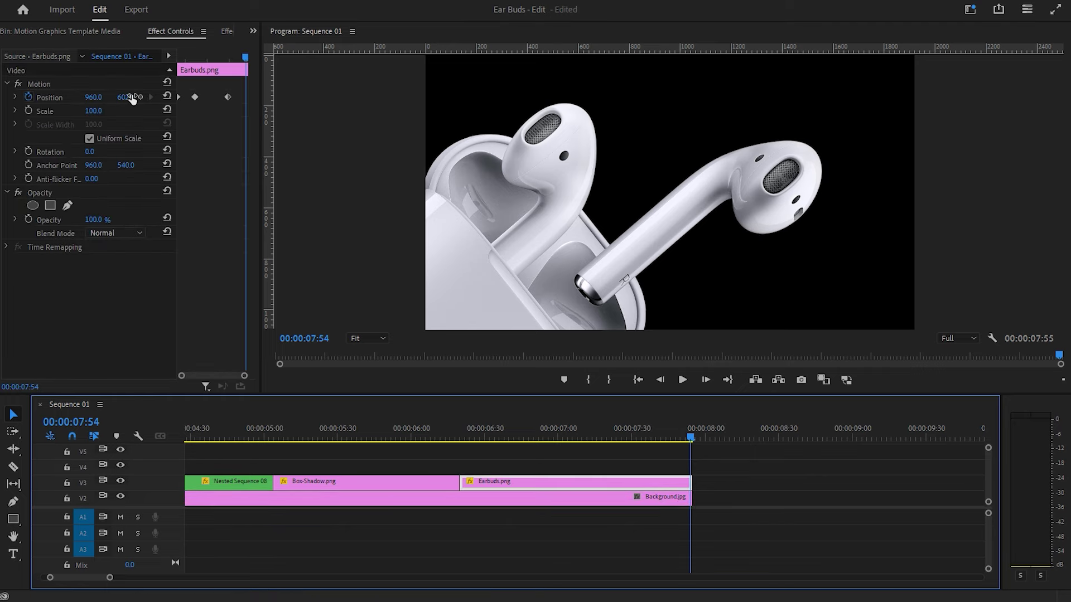
drag(132, 98, 106, 98)
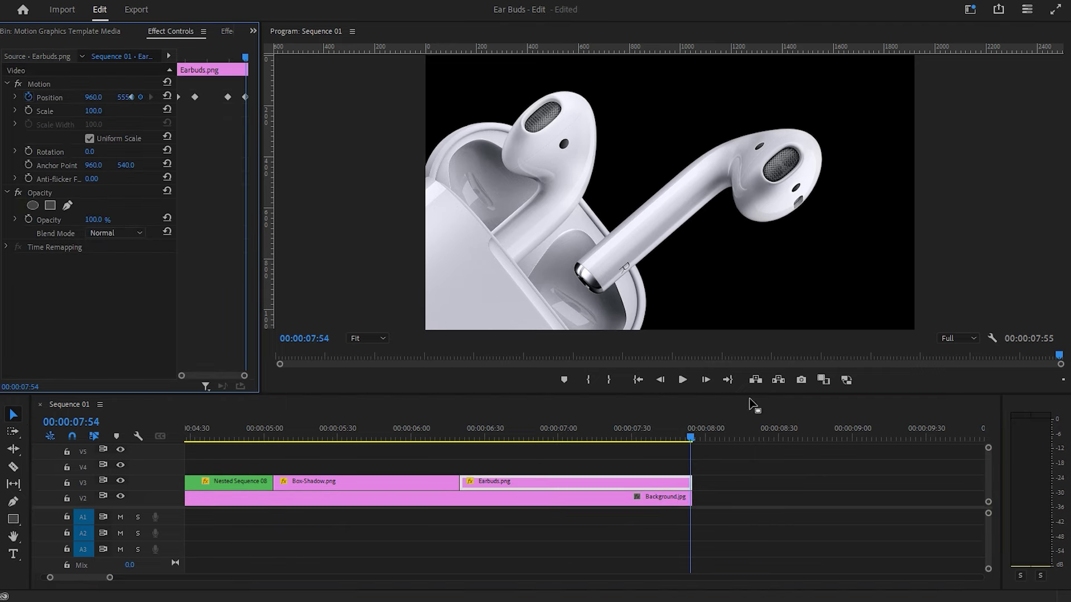
click(748, 473)
mouse_move(689, 431)
mouse_down()
mouse_move(437, 470)
mouse_move(586, 485)
mouse_move(542, 498)
mouse_up()
mouse_move(423, 490)
mouse_down()
mouse_move(627, 490)
mouse_move(125, 441)
mouse_up()
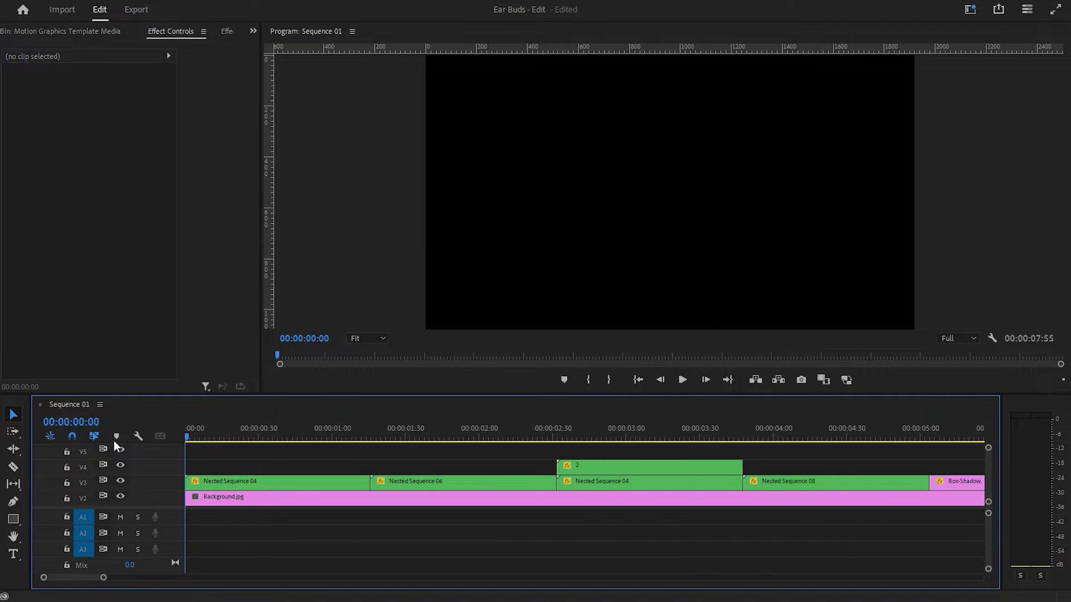
mouse_move(125, 441)
mouse_down()
mouse_move(1007, 494)
mouse_move(472, 455)
mouse_move(57, 391)
mouse_up()
mouse_move(146, 413)
mouse_down()
mouse_move(230, 437)
mouse_move(172, 433)
mouse_move(219, 434)
mouse_up()
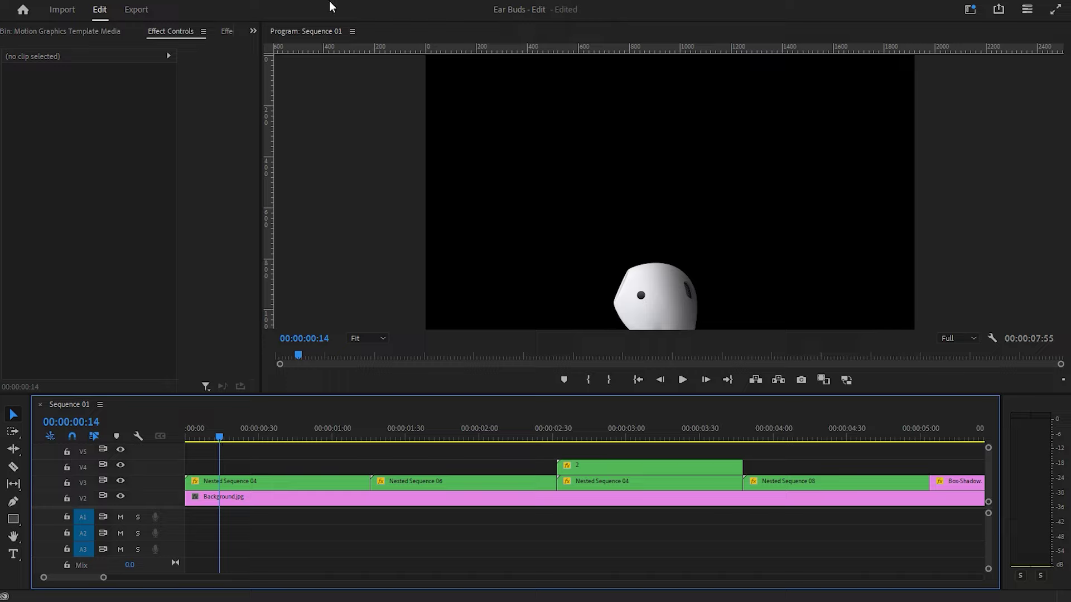
Place the Basic Title template from Essential Graphics on V5 at 0:14, accepting the font warning
click(258, 3)
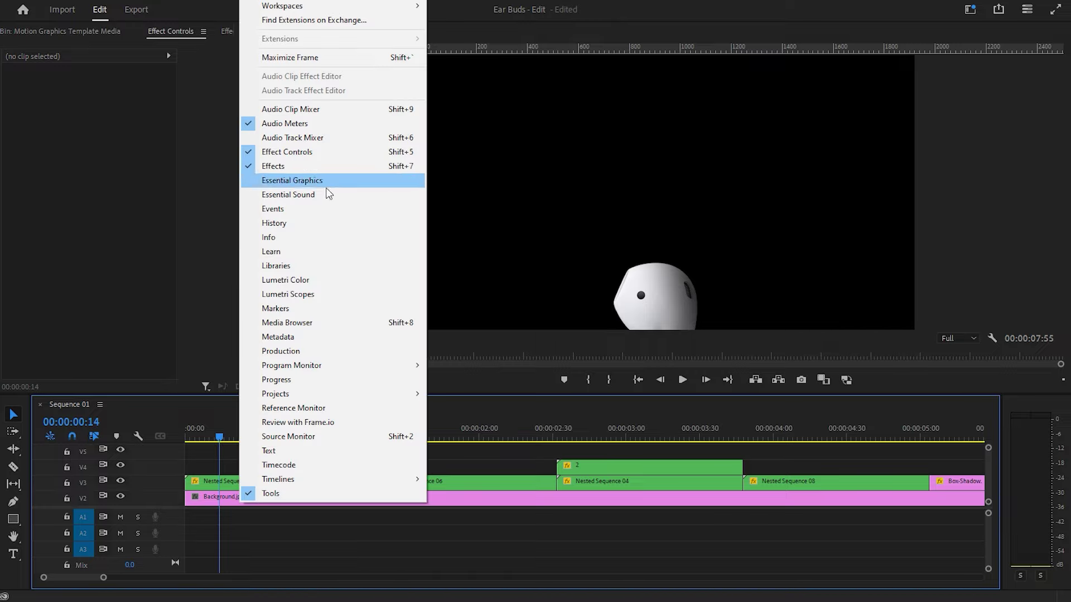
click(328, 180)
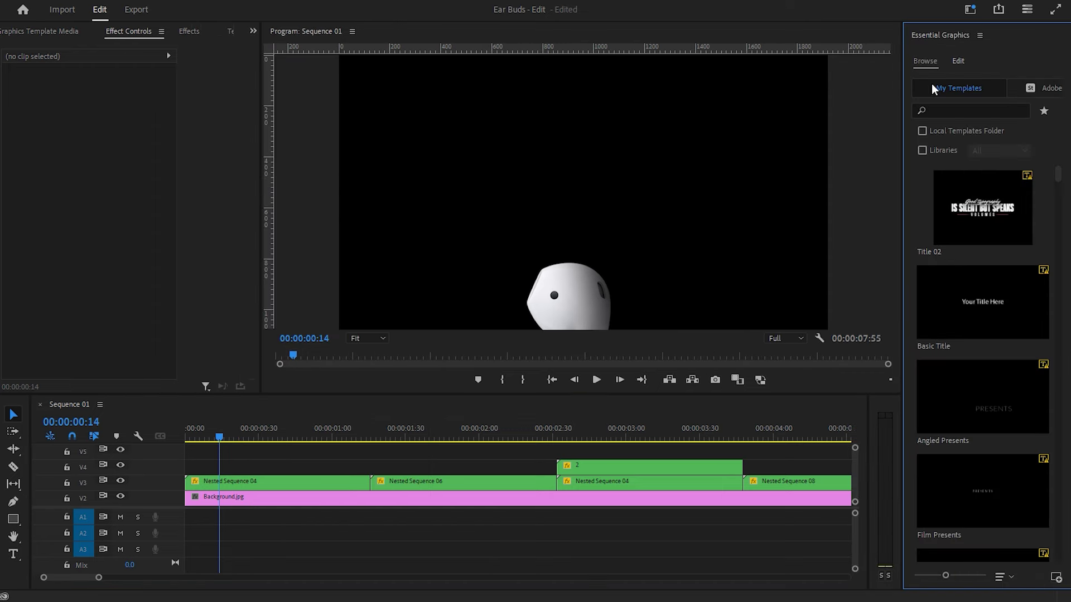
click(1005, 314)
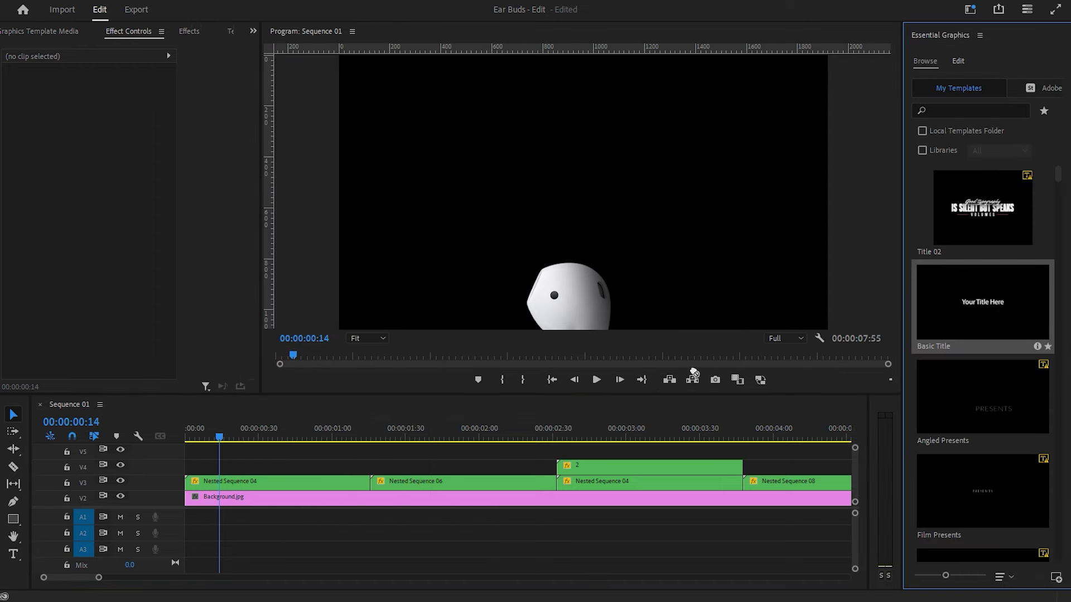
drag(502, 422, 232, 453)
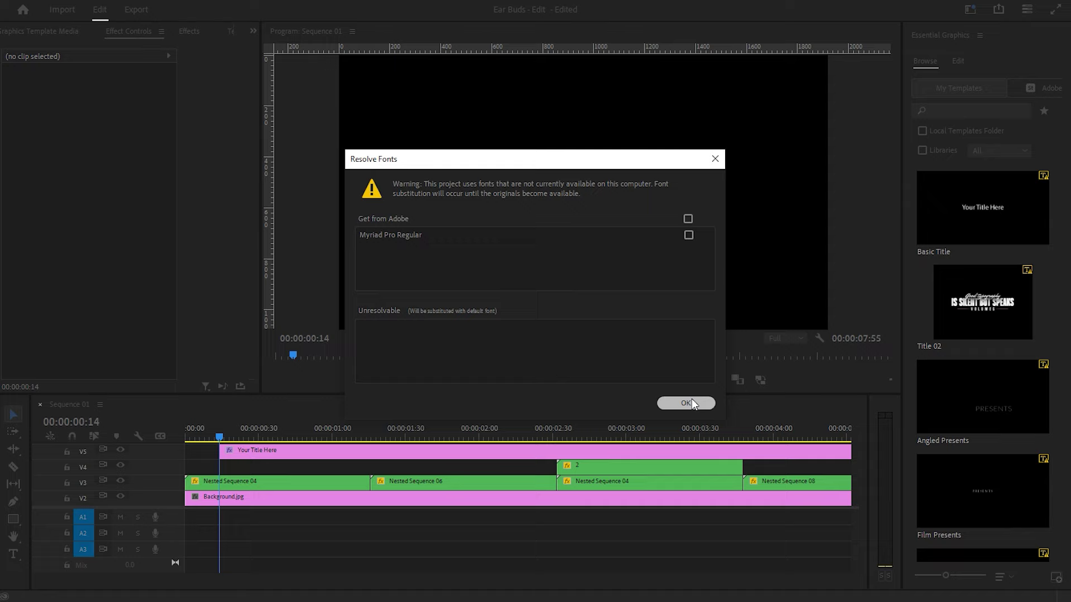
click(690, 403)
Cut the title at 1:25 and delete the leftover tail
drag(228, 435, 396, 447)
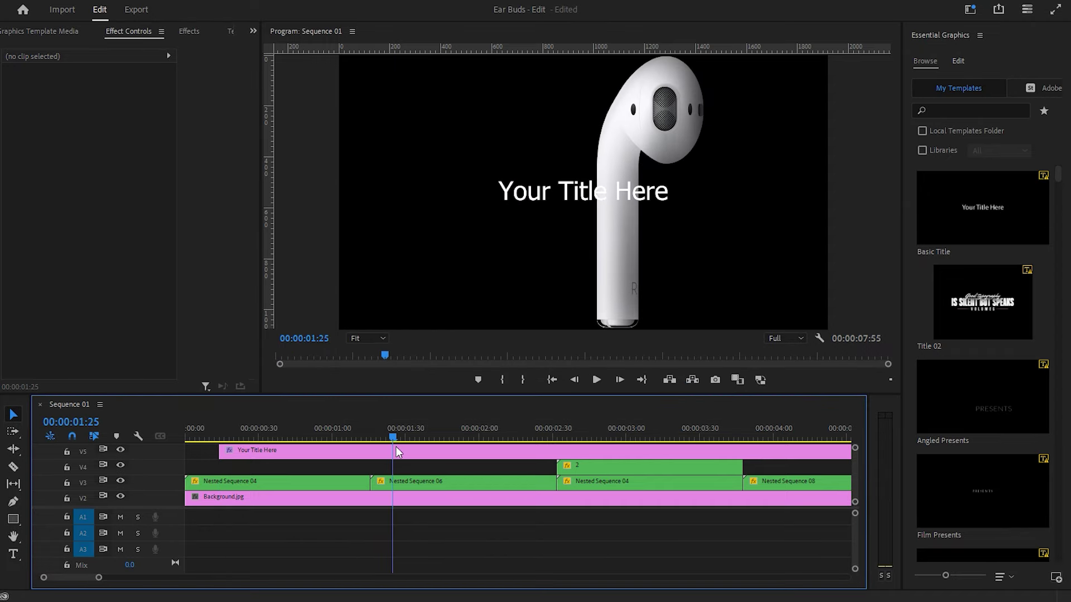
click(426, 455)
key(ctrl+k)
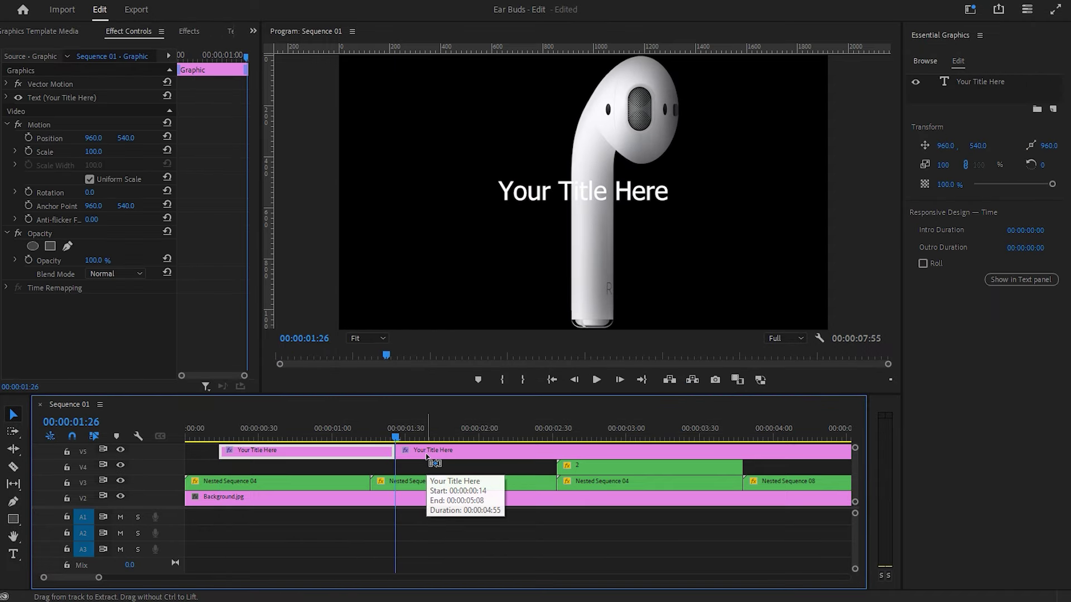
click(426, 454)
key(Delete)
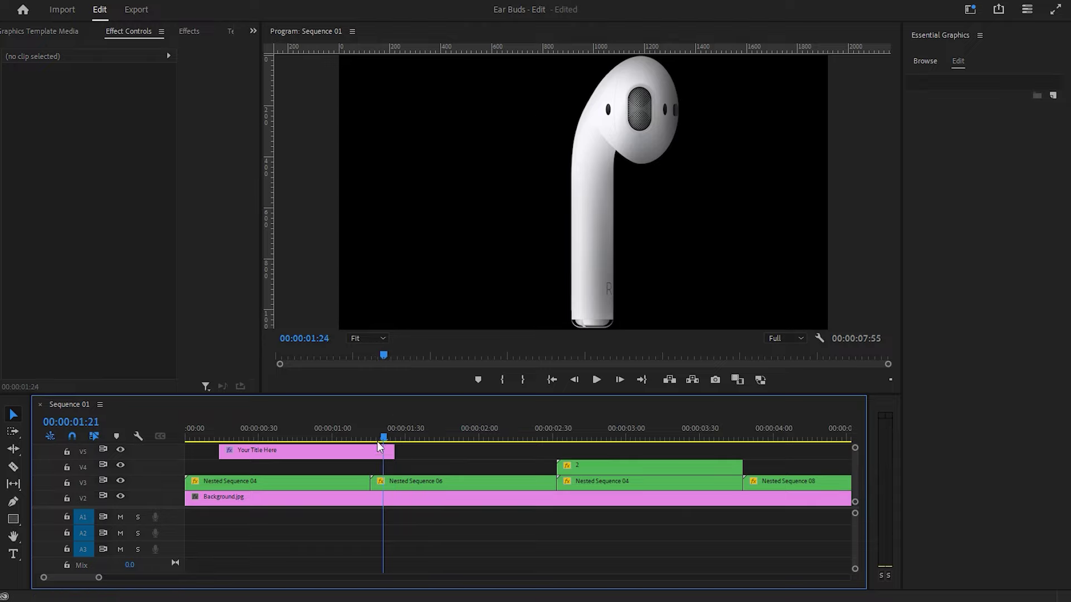
drag(377, 440, 228, 439)
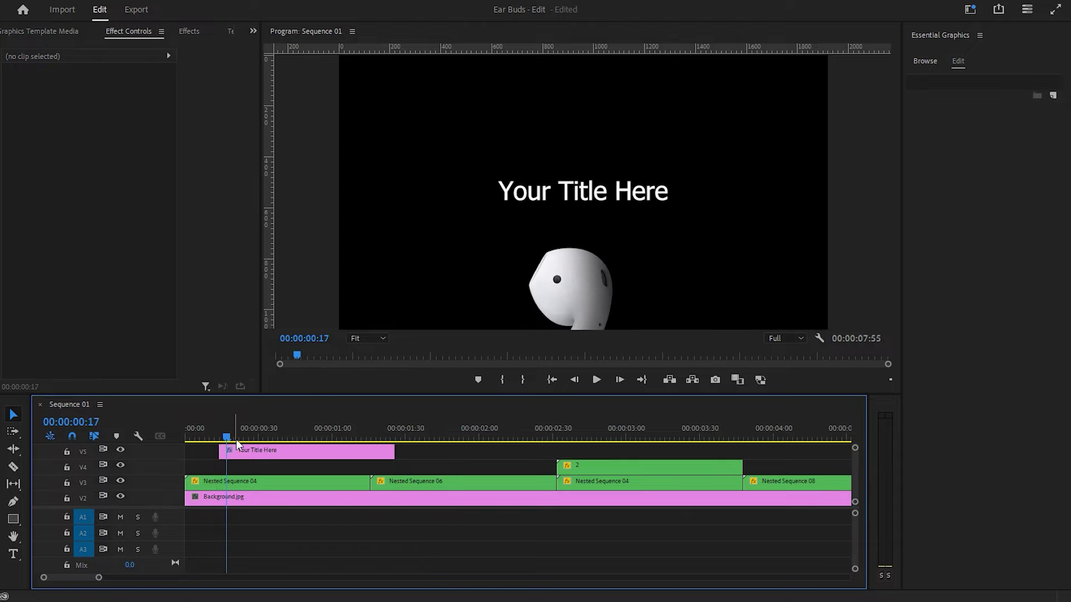
Replace the title text with 'High Defination Sound'
double_click(577, 193)
key(ctrl+a)
text(H)
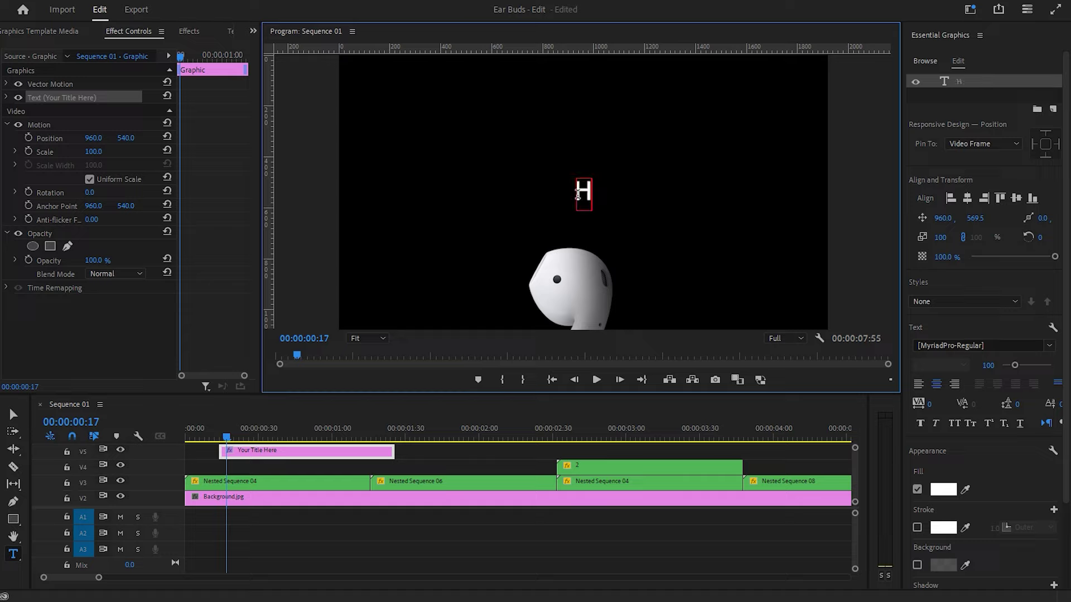
text(igh De)
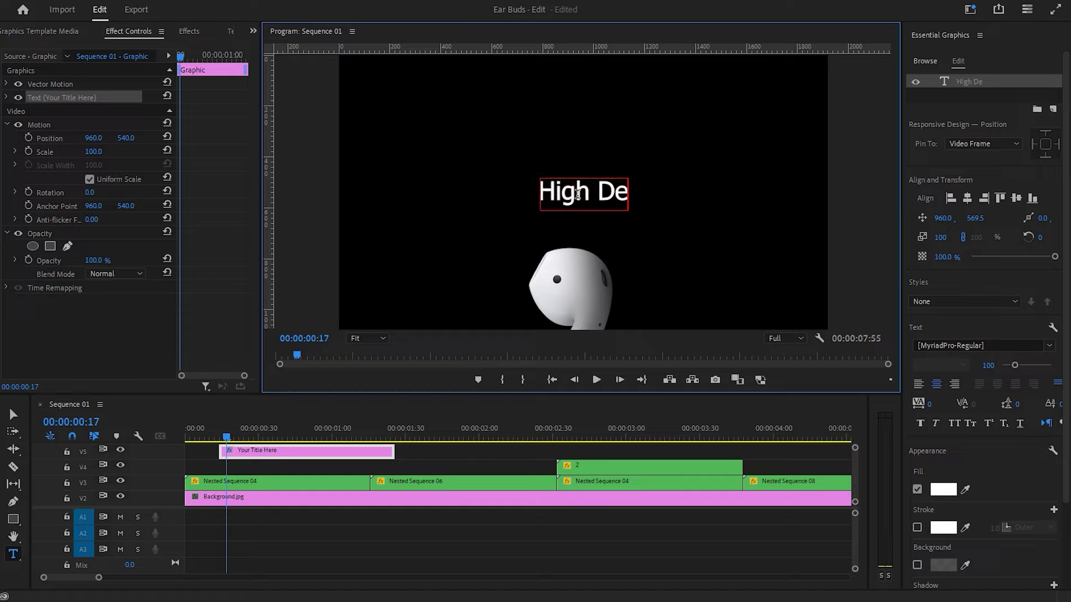
text(fination)
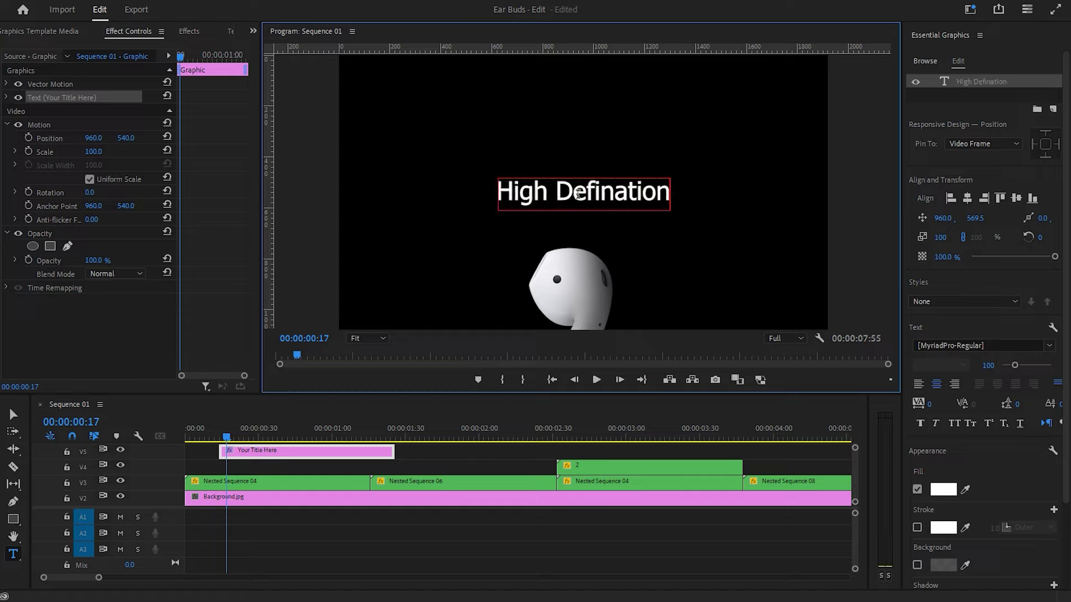
text( Sound)
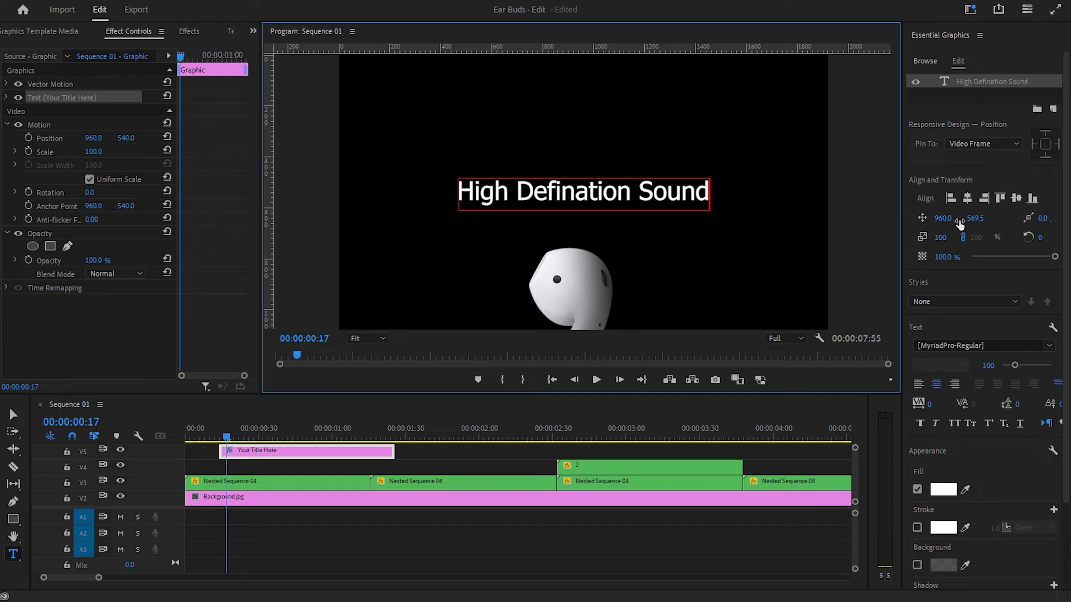
click(968, 198)
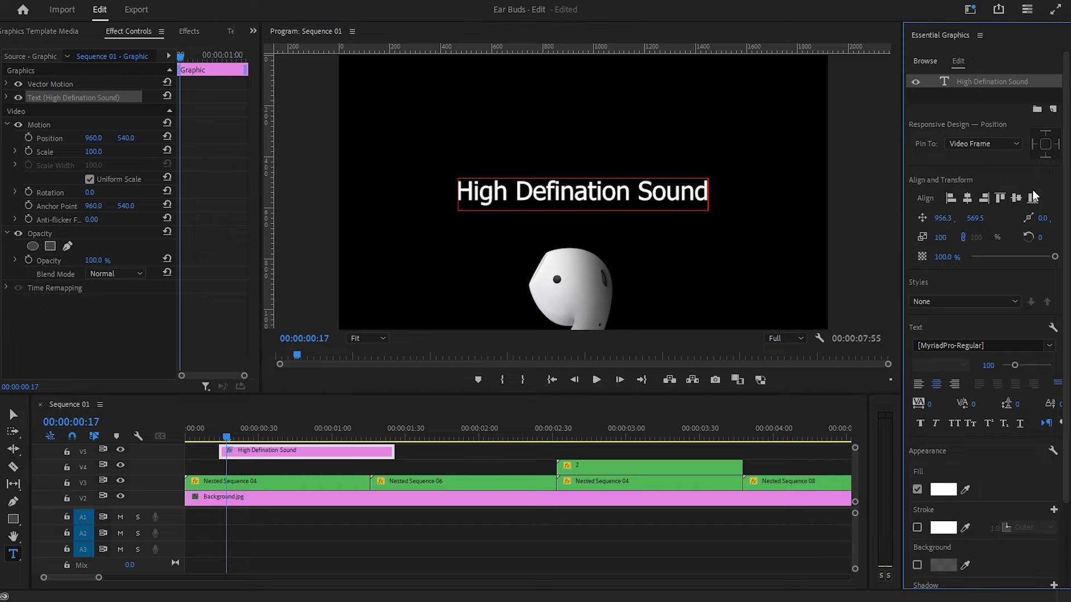
Centre the title horizontally and move it down to sit just above the earbud
click(1018, 199)
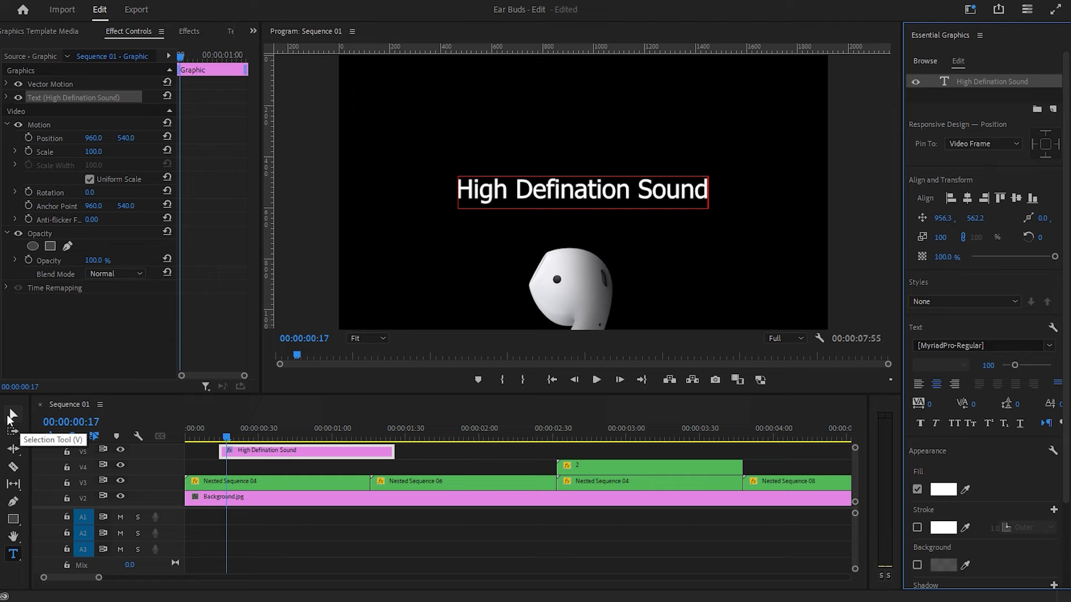
click(9, 417)
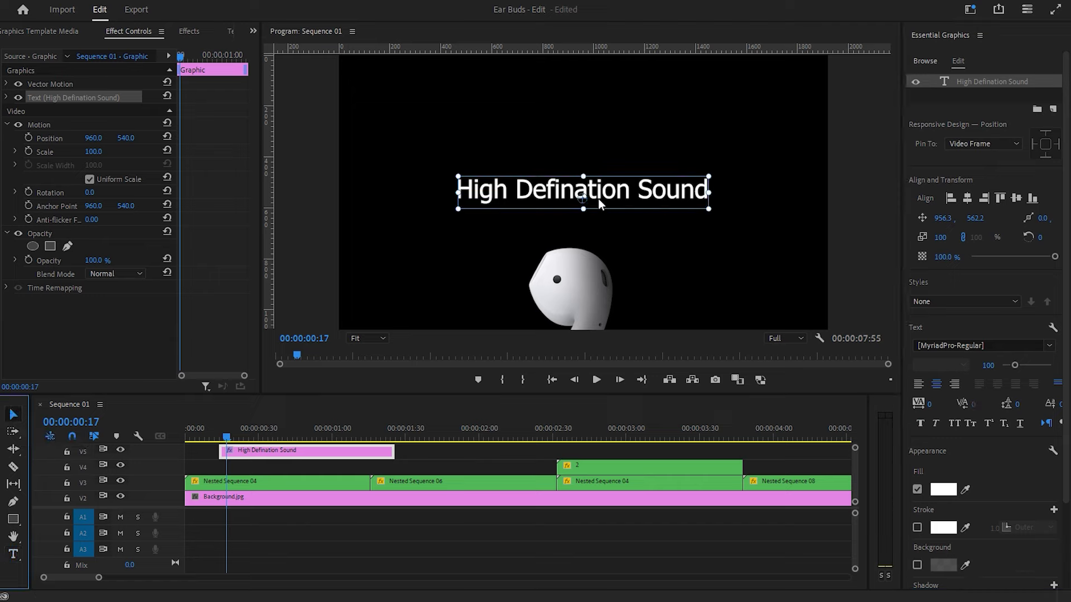
drag(598, 198, 597, 209)
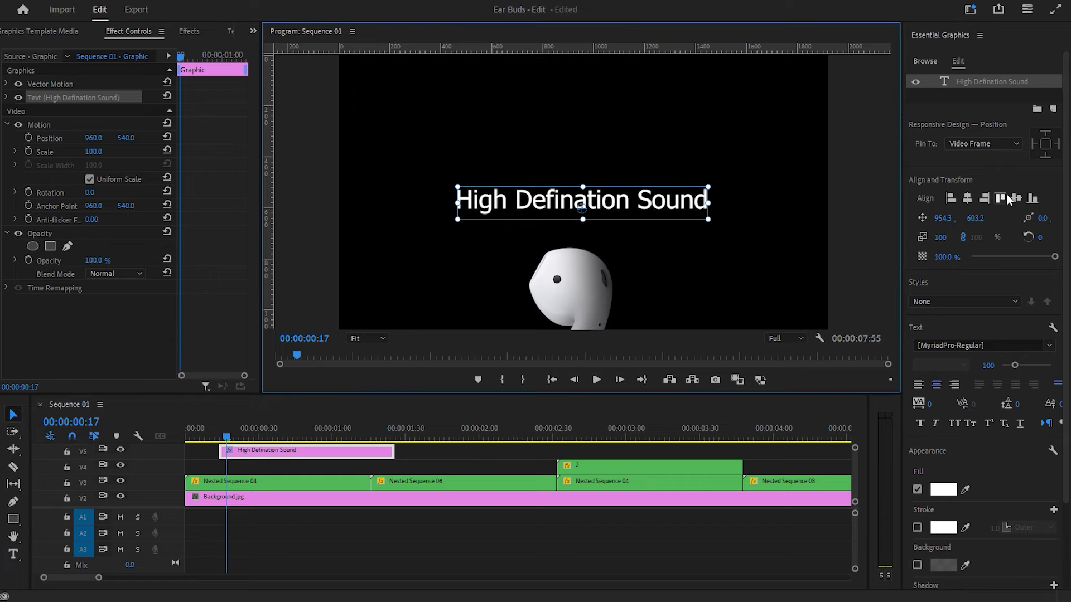
click(967, 199)
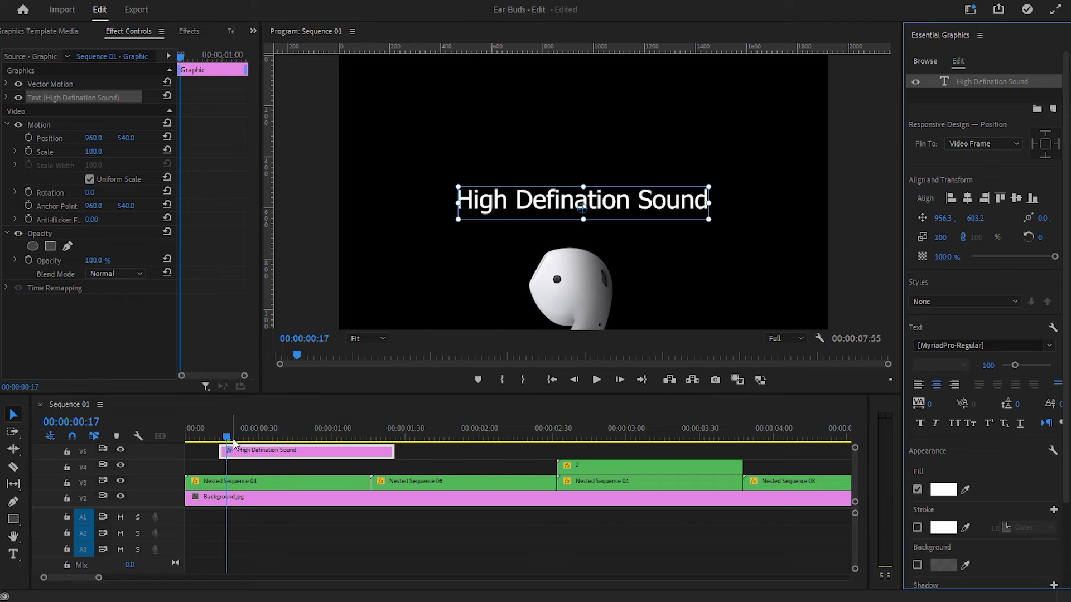
drag(233, 438, 232, 449)
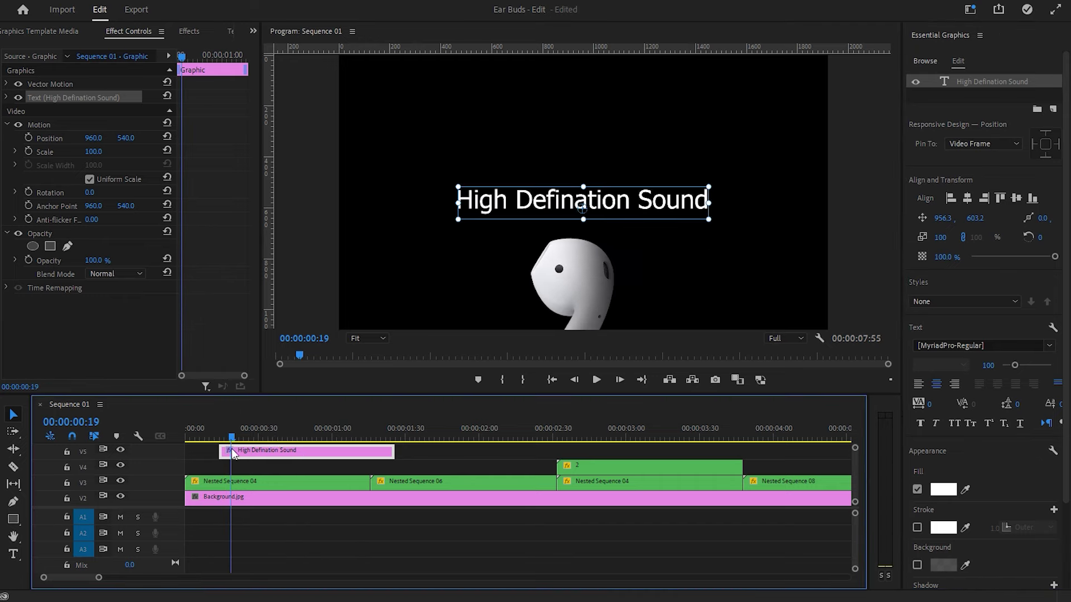
Preview the High Defination Sound title and trim its end to 00:00:01:15
click(441, 464)
key(space)
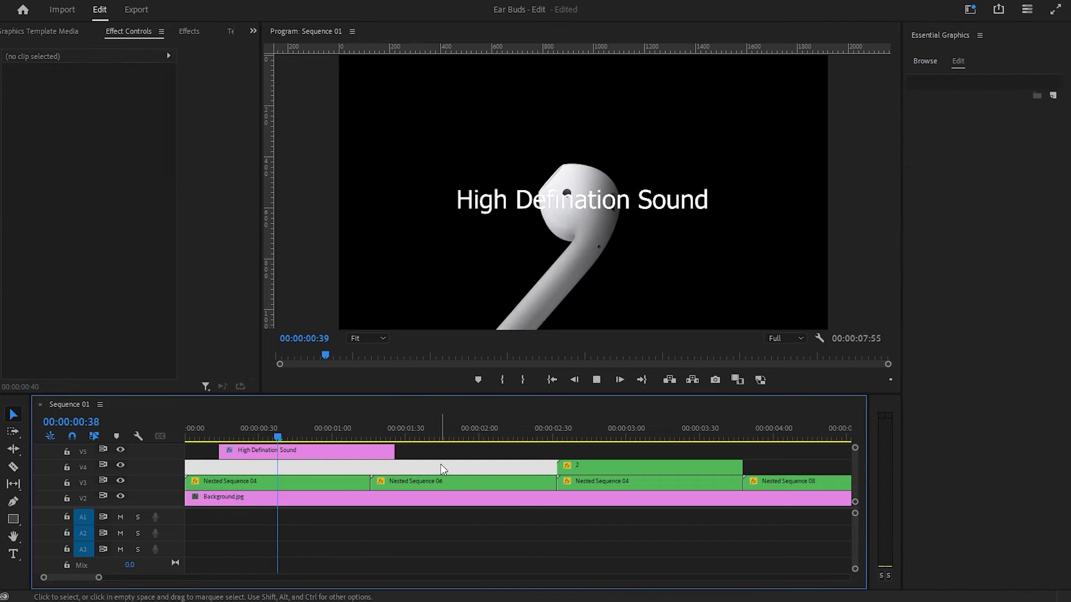
click(276, 450)
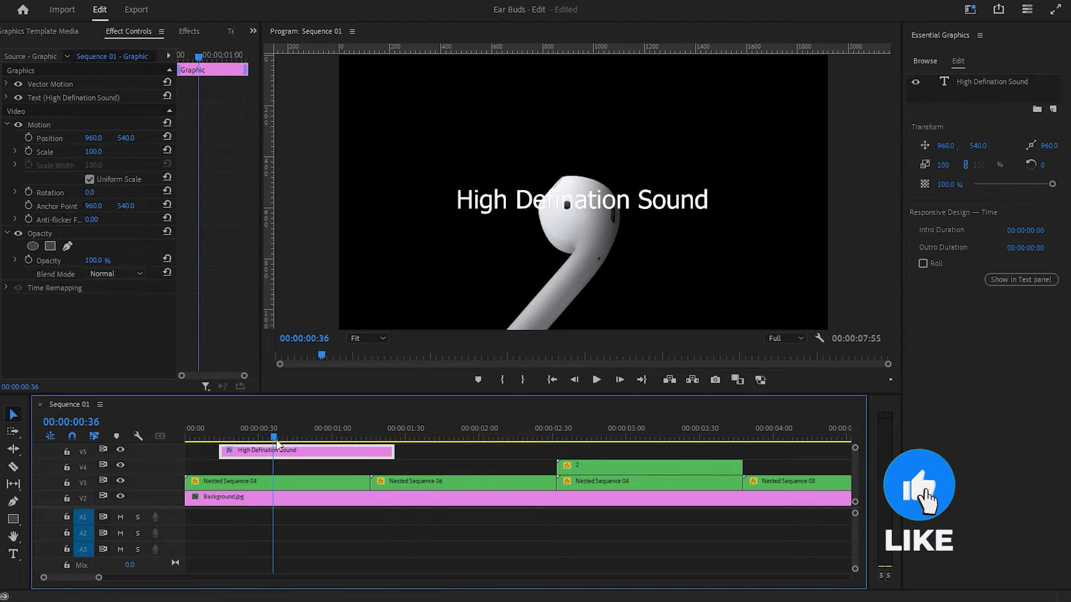
drag(275, 439, 309, 439)
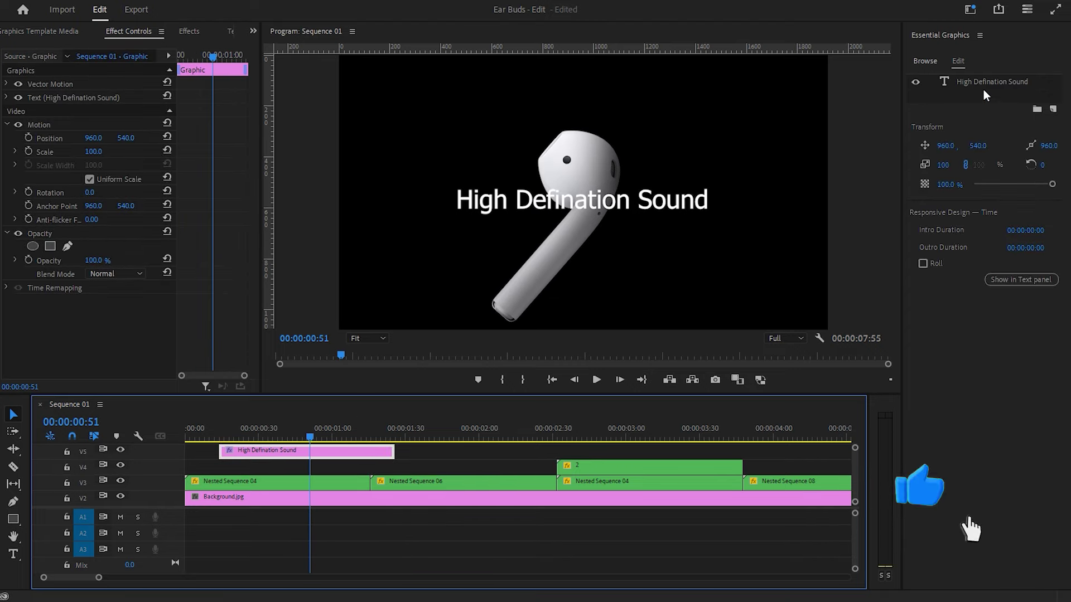
drag(307, 437, 221, 453)
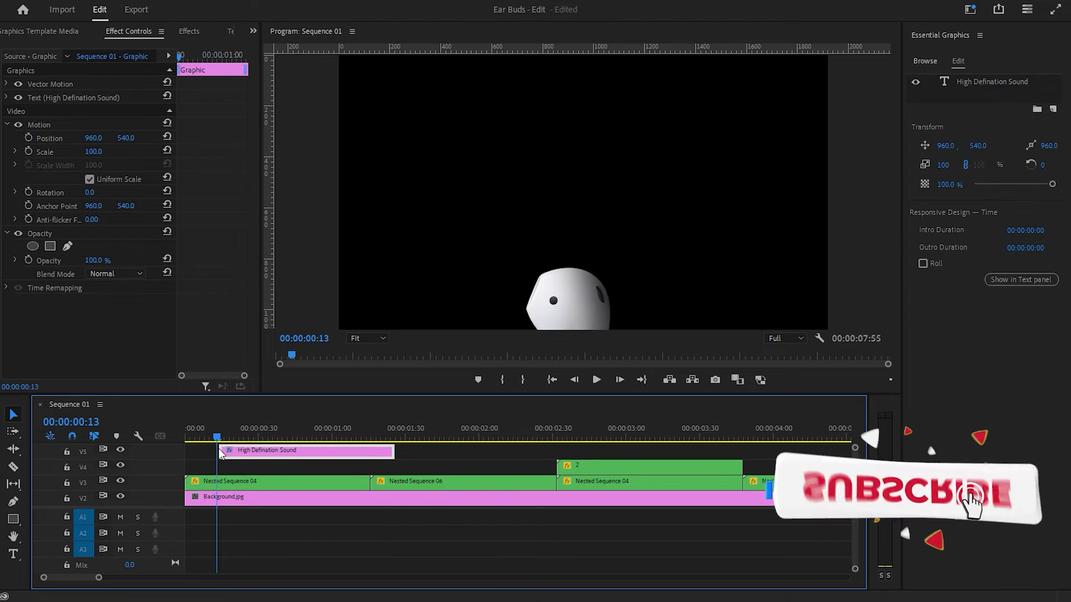
key(space)
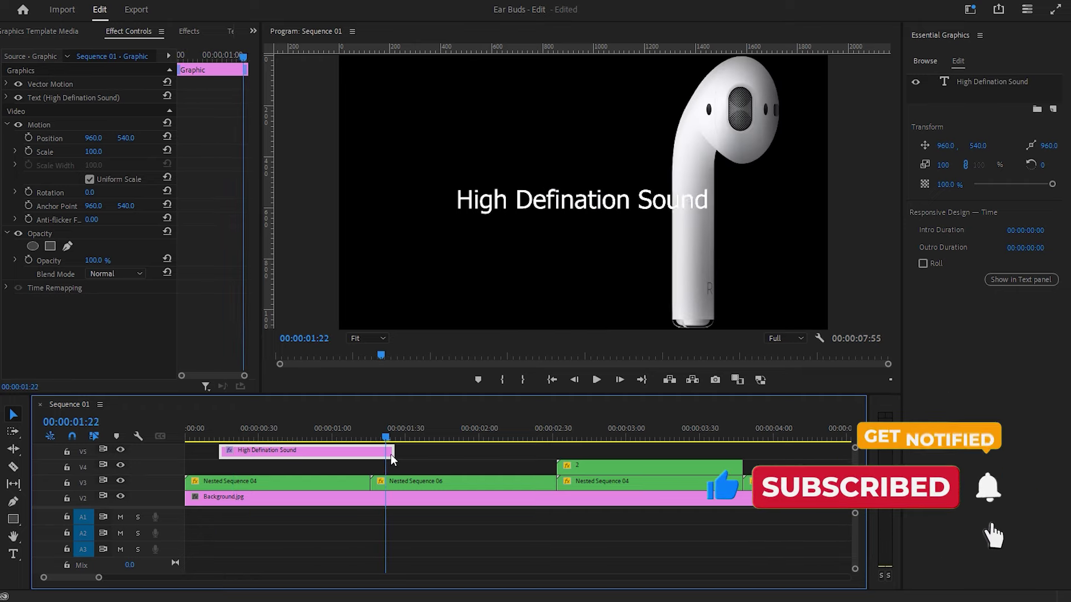
drag(391, 454, 415, 456)
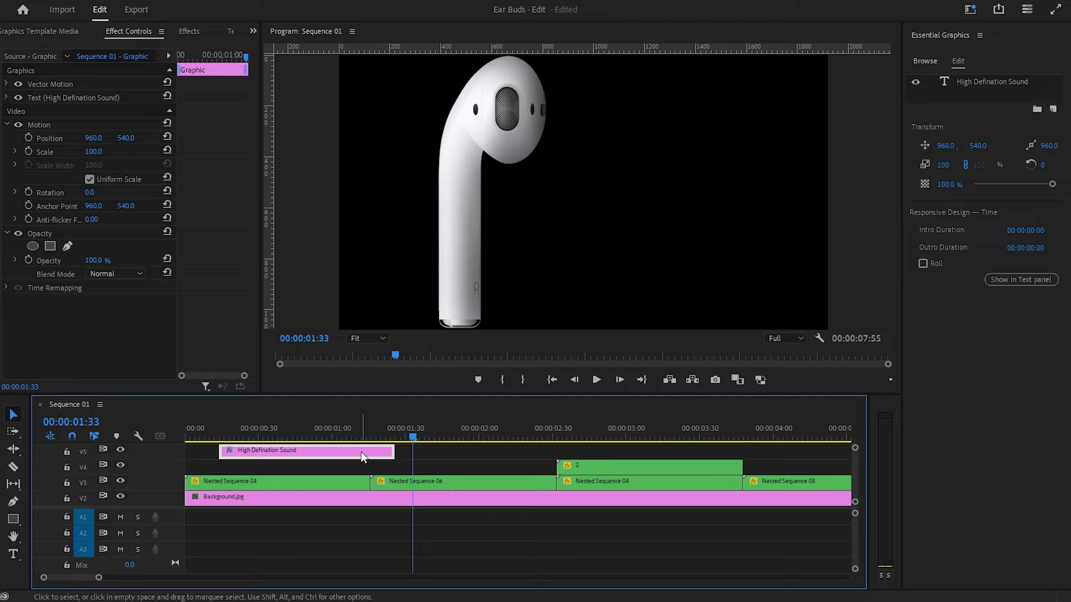
mouse_move(413, 434)
mouse_down()
mouse_move(165, 436)
mouse_move(369, 440)
mouse_move(370, 458)
mouse_up()
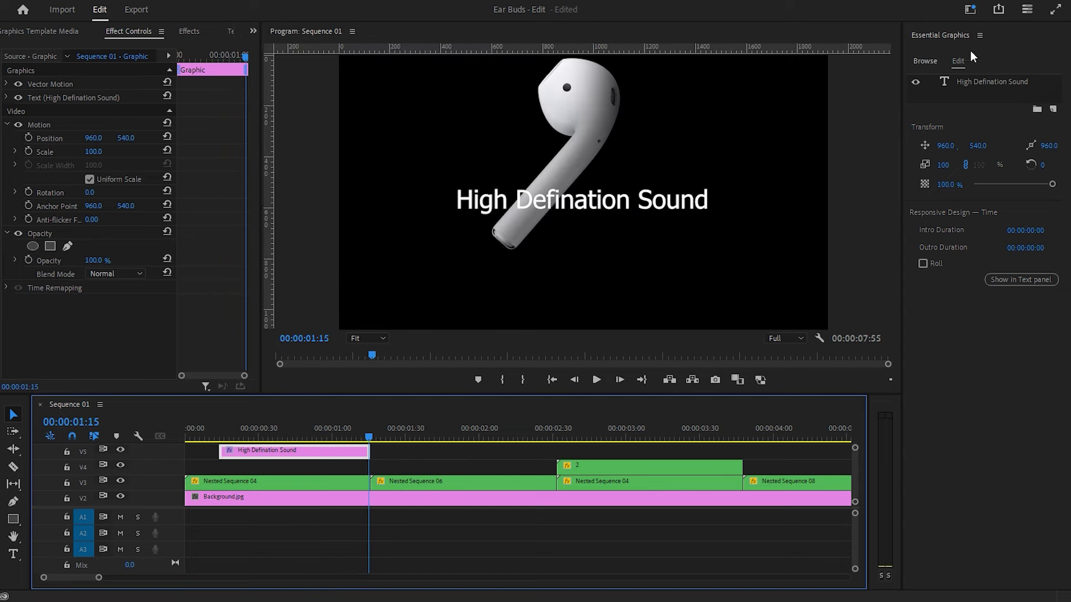
Duplicate the title right after the first, ripple-deleting the gap, and extend it to about 00:00:02:30
click(926, 61)
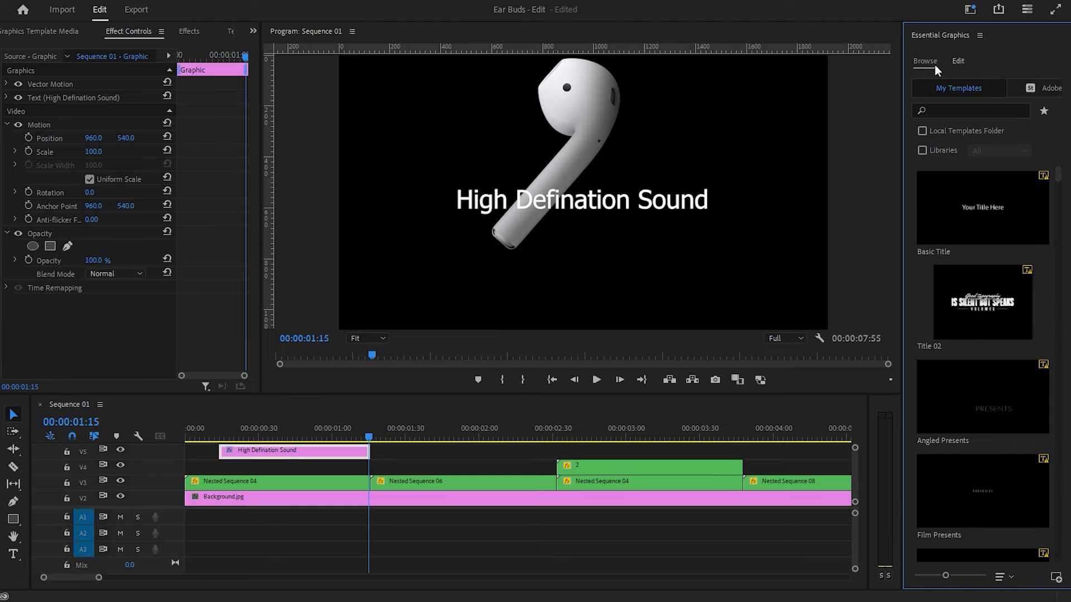
drag(318, 453, 493, 462)
right_click(385, 450)
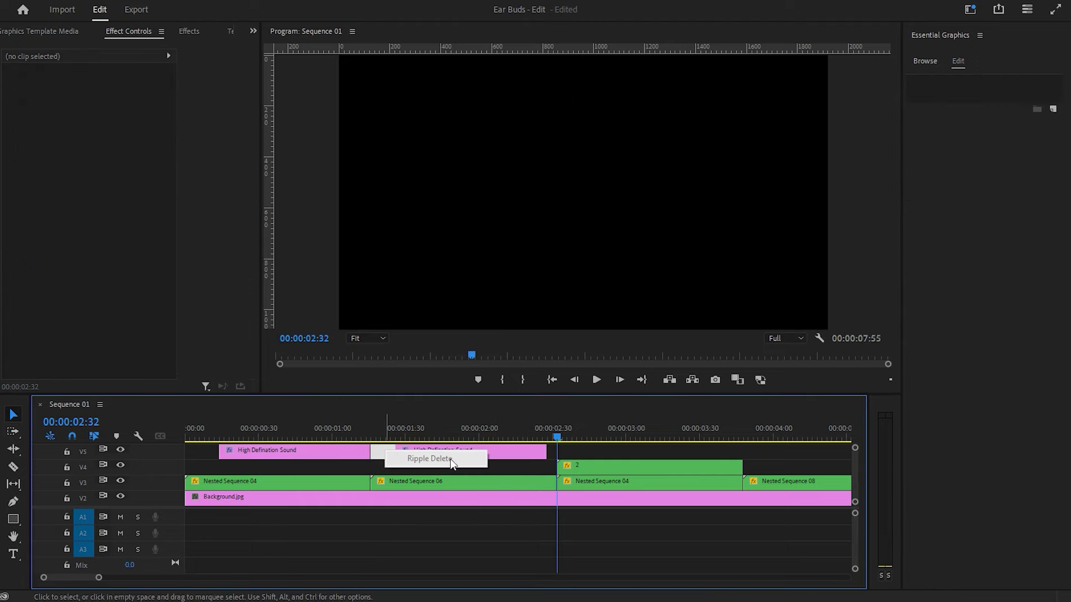
click(491, 454)
drag(498, 453, 473, 453)
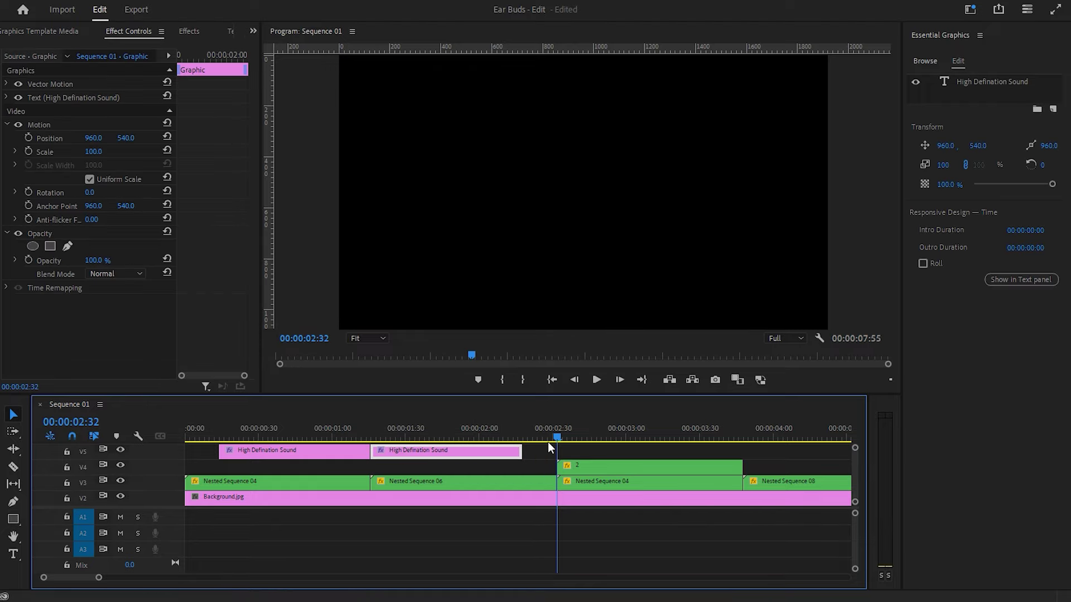
mouse_move(560, 436)
mouse_down()
mouse_move(509, 437)
mouse_move(546, 452)
mouse_move(395, 430)
mouse_up()
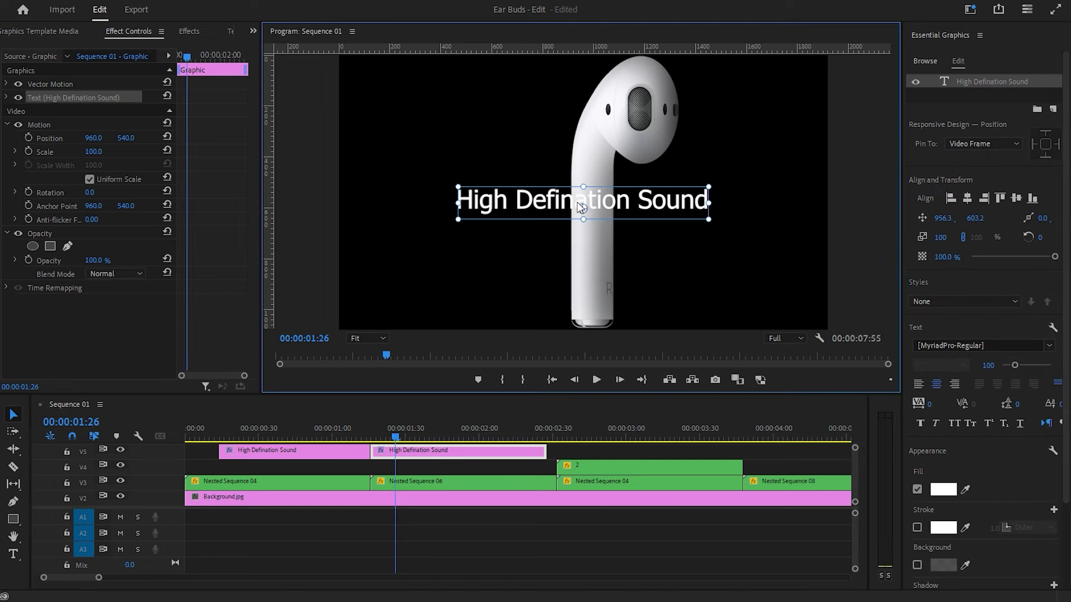
Change the second title's text to 'Now Playing' and centre it vertically
double_click(577, 201)
text(No)
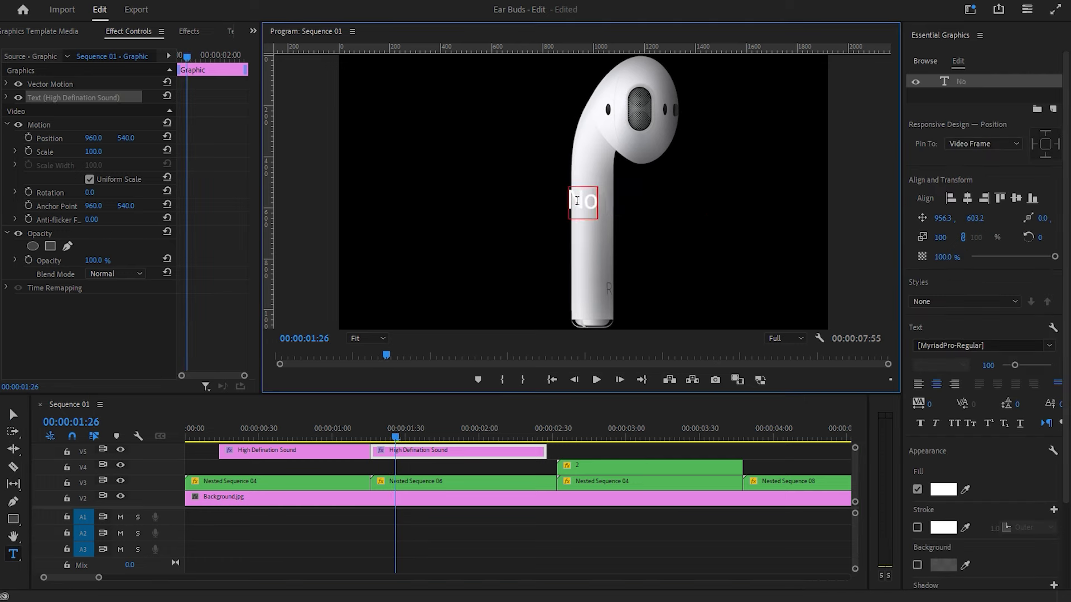
text(w Play)
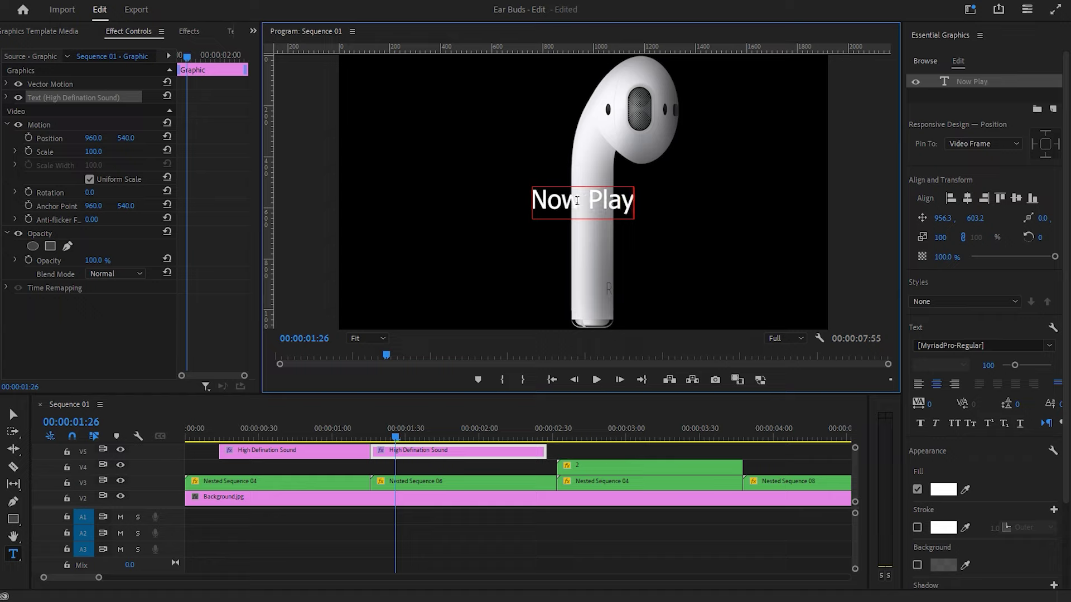
text(ing)
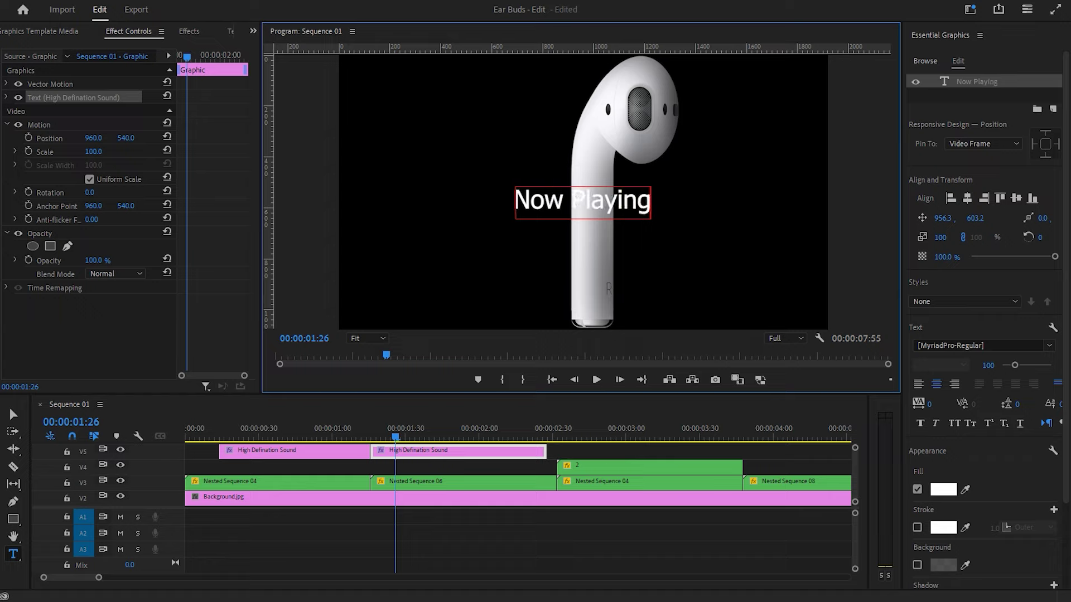
click(969, 214)
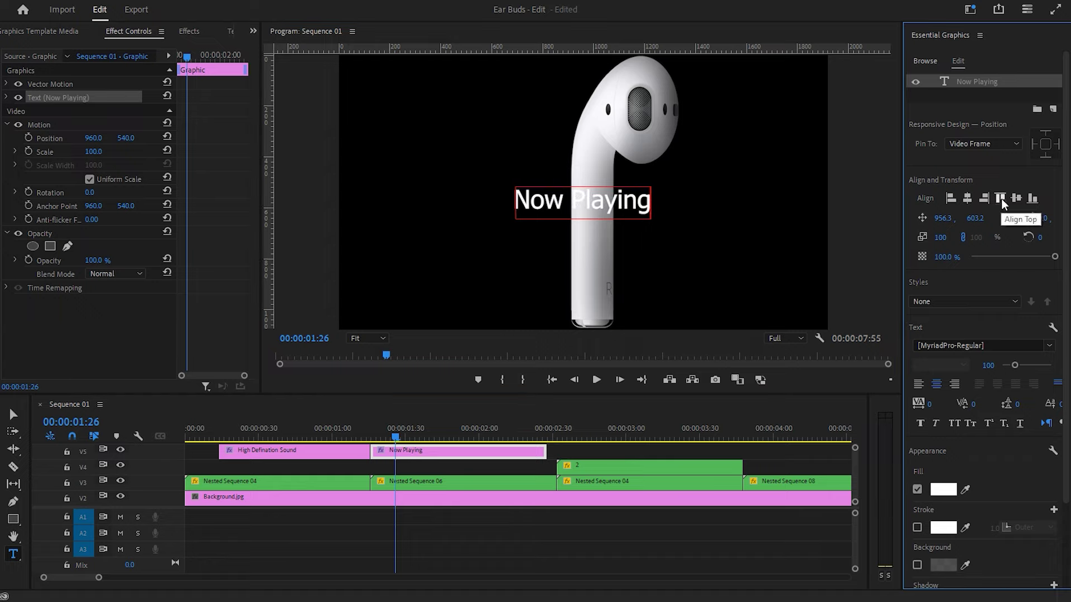
click(1000, 199)
Move Now Playing to the lower right of the frame and play it back
click(14, 414)
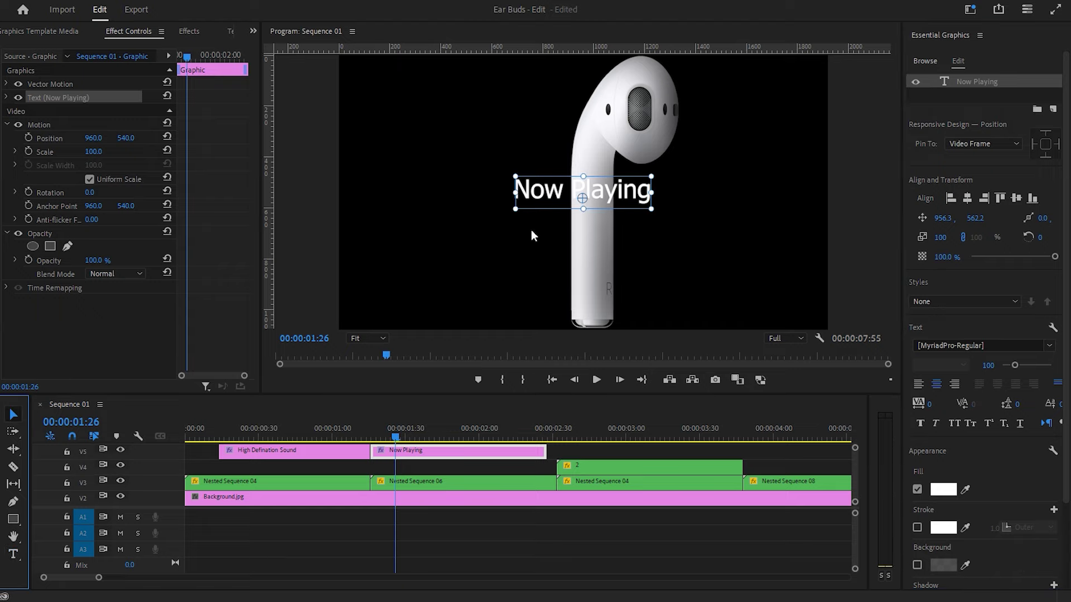
drag(569, 192, 728, 294)
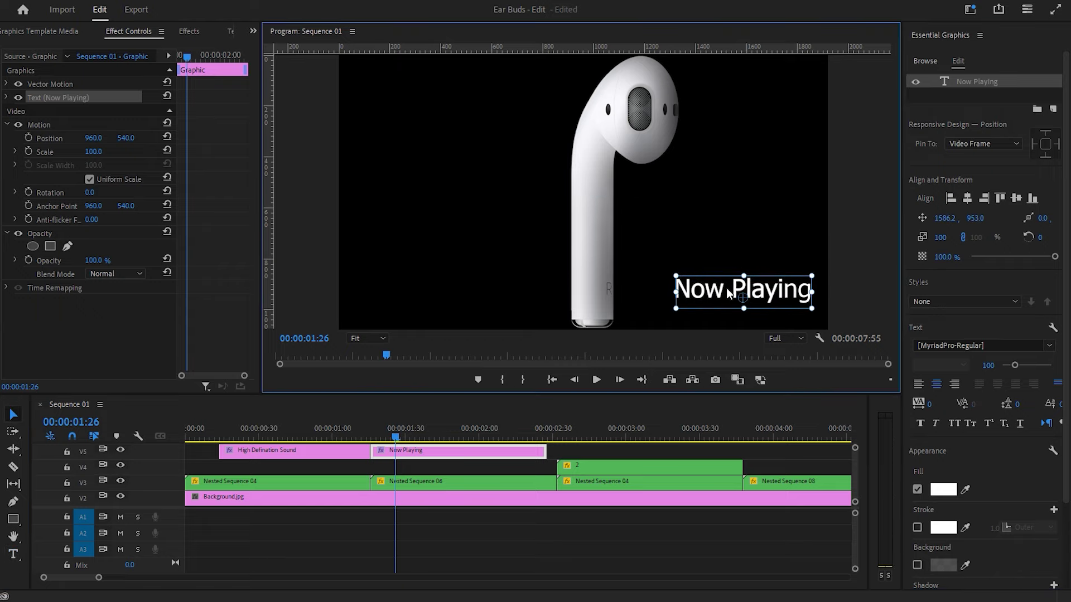
click(446, 467)
mouse_move(394, 428)
mouse_down()
mouse_move(286, 435)
mouse_move(561, 441)
mouse_up()
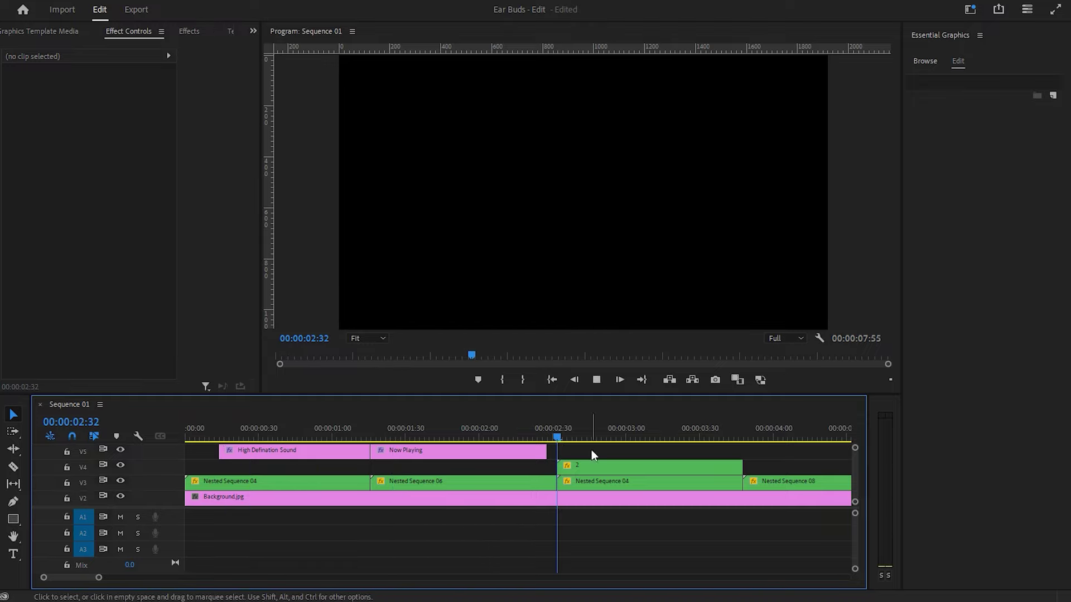
key(space)
Copy the Now Playing title onto the next shot, match its length, and move it to centre
mouse_move(468, 452)
mouse_down()
mouse_move(676, 455)
mouse_move(656, 455)
mouse_up()
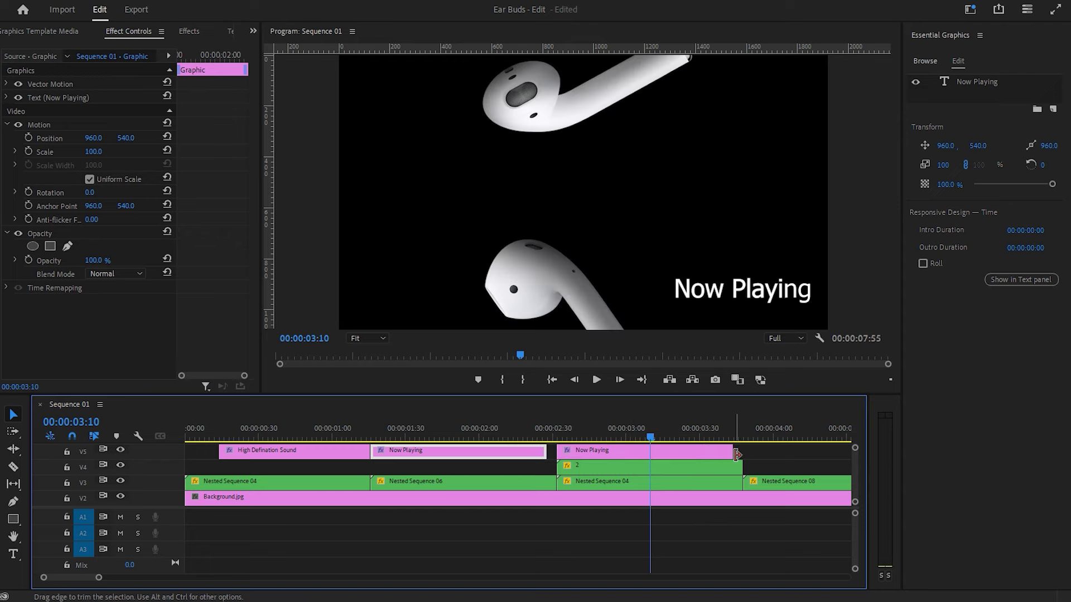
drag(734, 455, 743, 454)
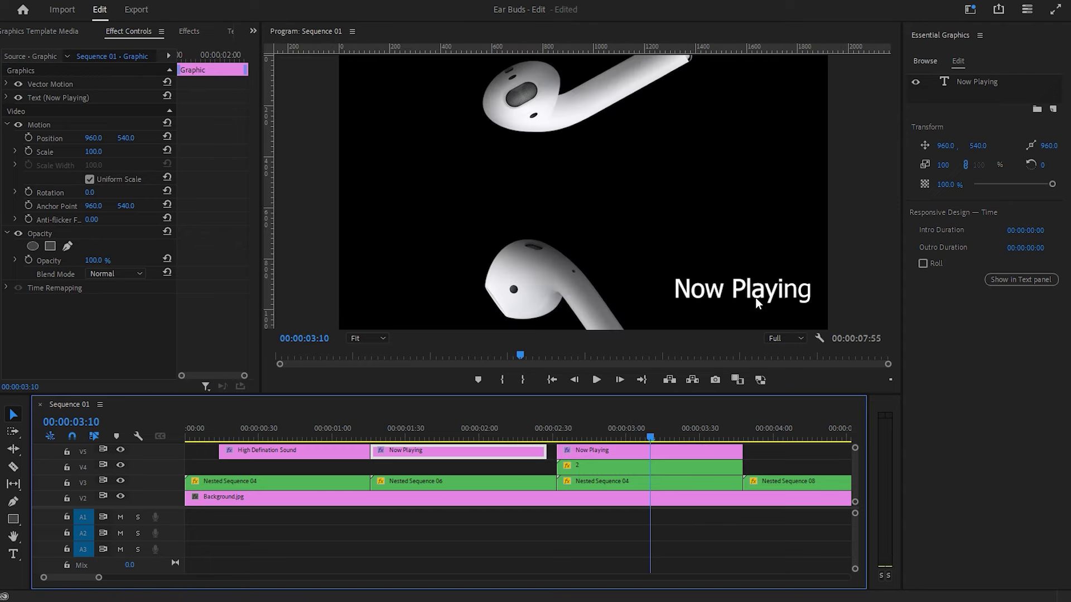
drag(756, 297, 585, 195)
Retype the copy as 'Crystal Clear Audio' and centre it horizontally and vertically
double_click(585, 193)
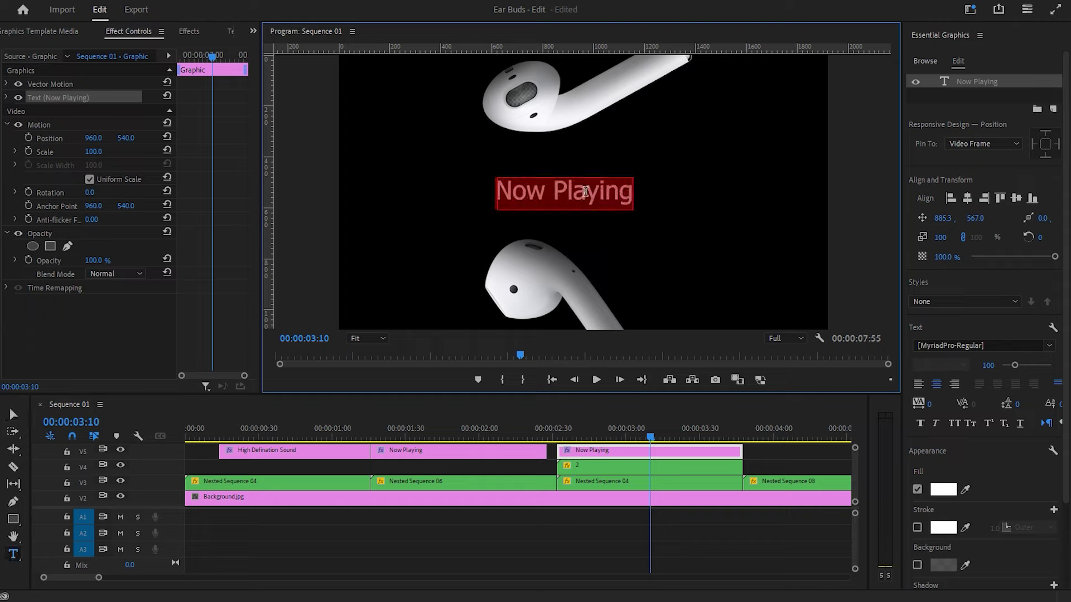
text(Crysta)
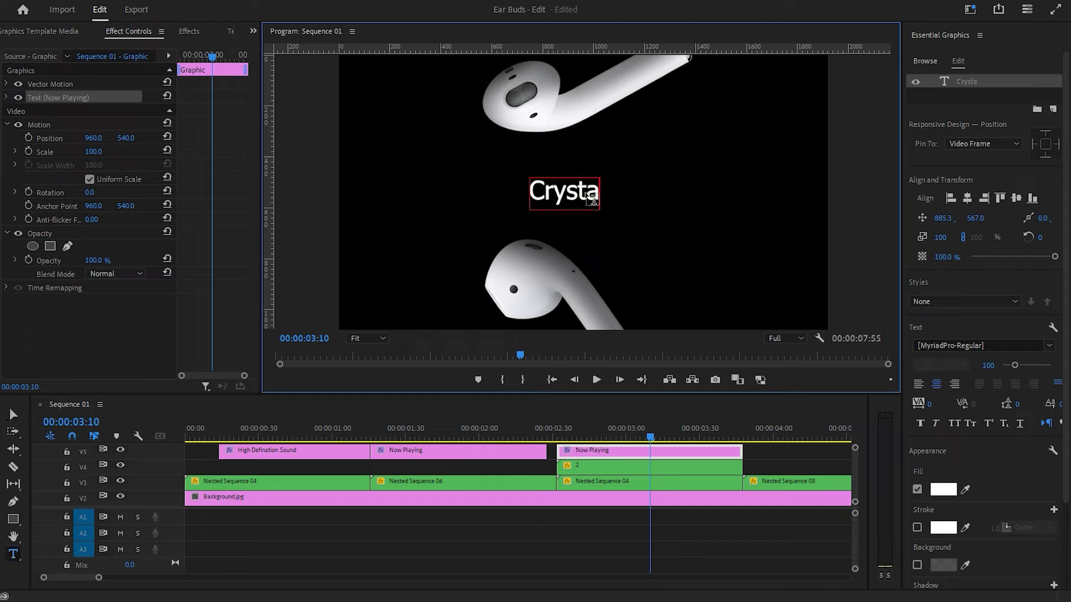
text(l Clear Audio)
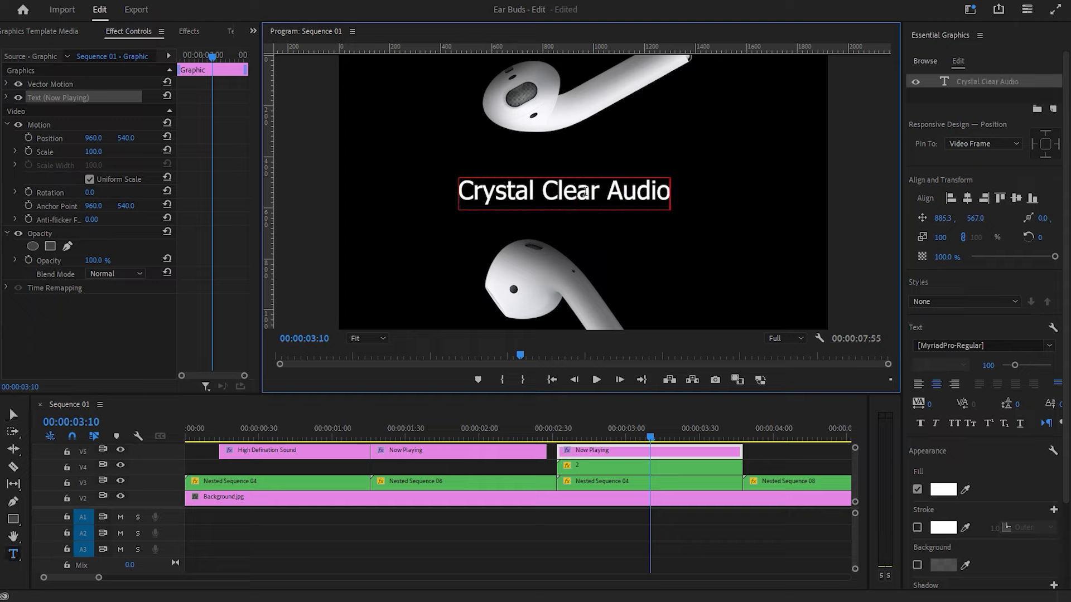
click(980, 199)
click(1017, 198)
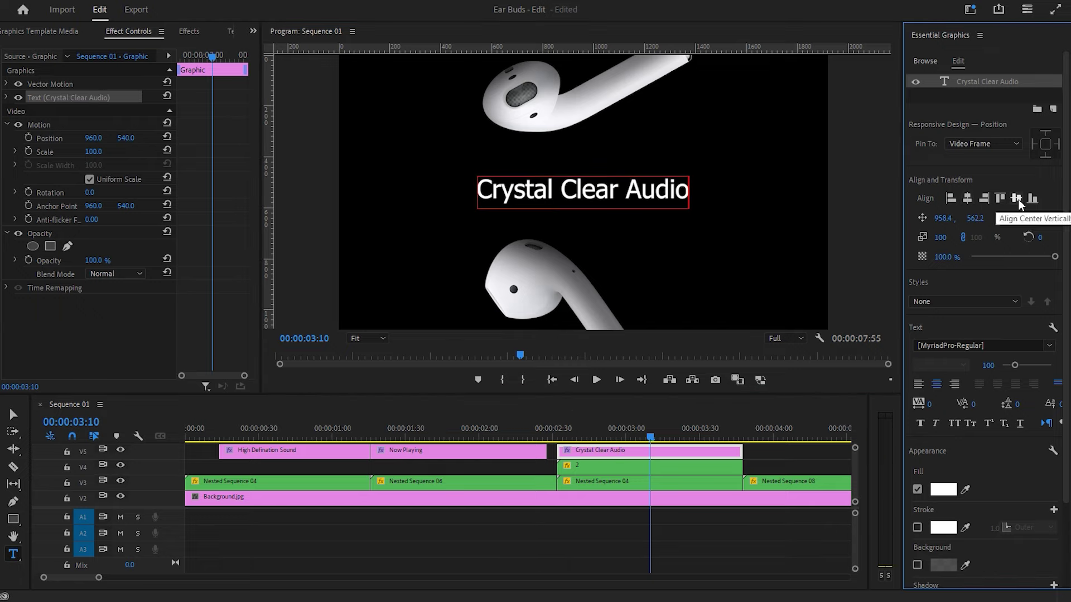
click(614, 521)
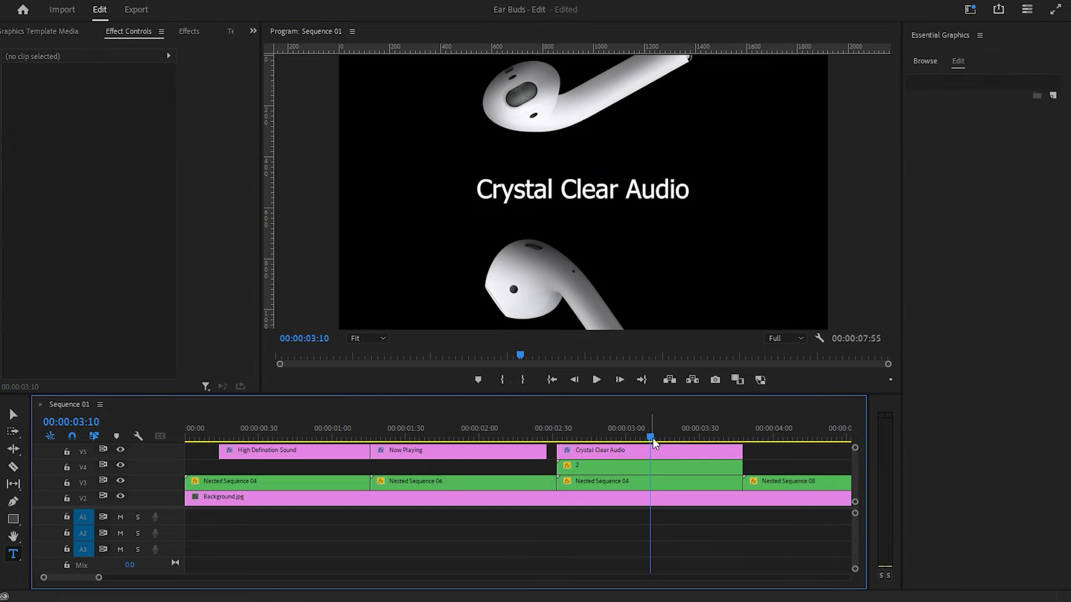
mouse_move(651, 437)
mouse_down()
mouse_move(552, 437)
mouse_move(763, 437)
mouse_up()
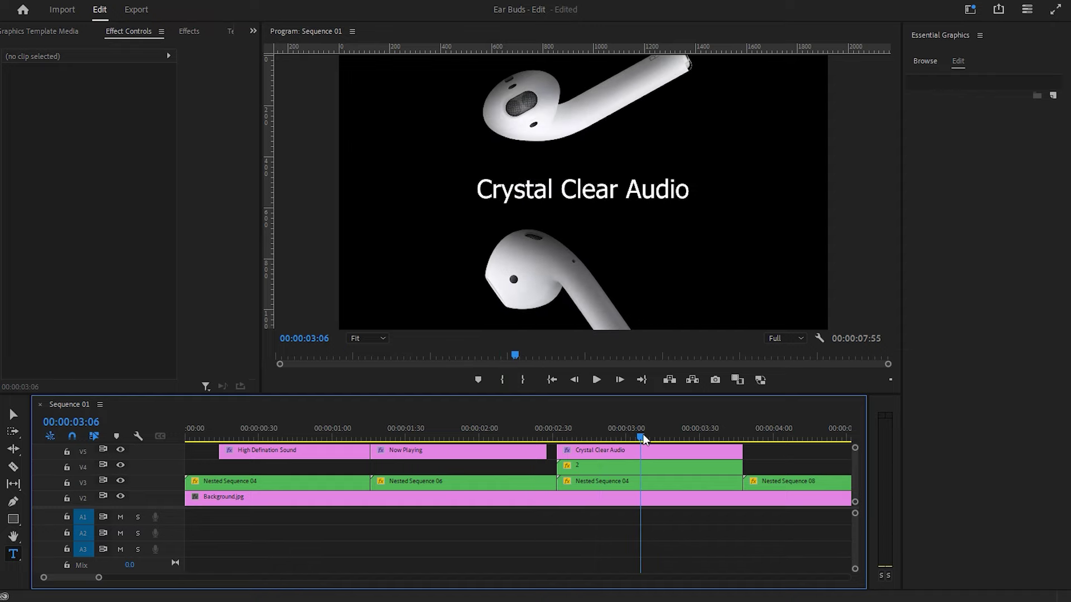
Copy the Crystal Clear Audio title further along V5 and retype it 'Up to 10 Hours Listening Time'
click(667, 456)
mouse_move(667, 456)
mouse_down()
mouse_move(773, 470)
mouse_move(757, 462)
mouse_up()
click(680, 437)
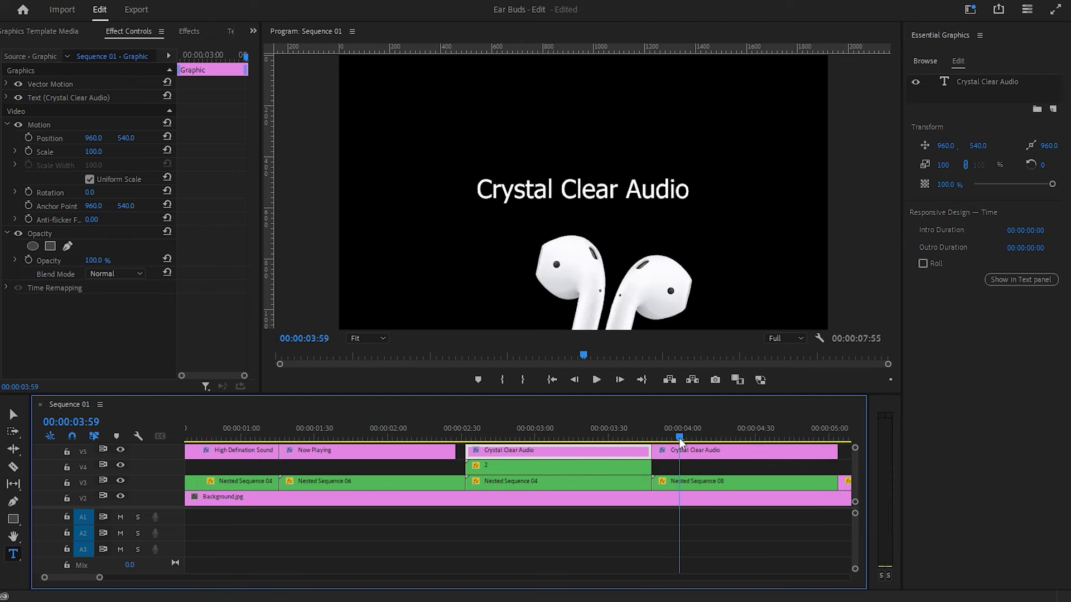
click(710, 462)
click(642, 207)
key(ctrl+a)
text(Up)
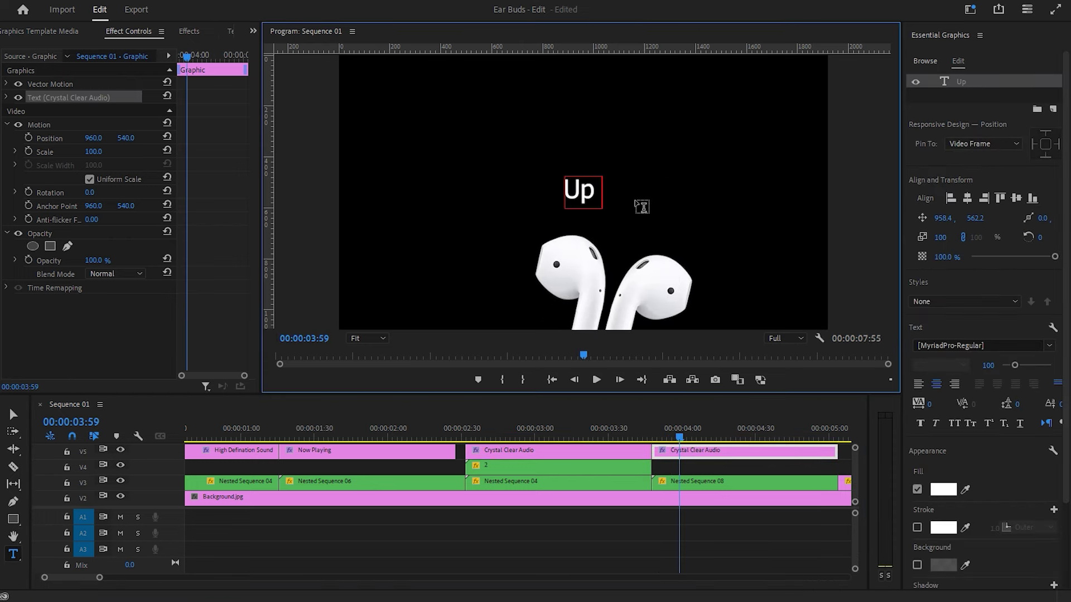
text( to 10 Hours L)
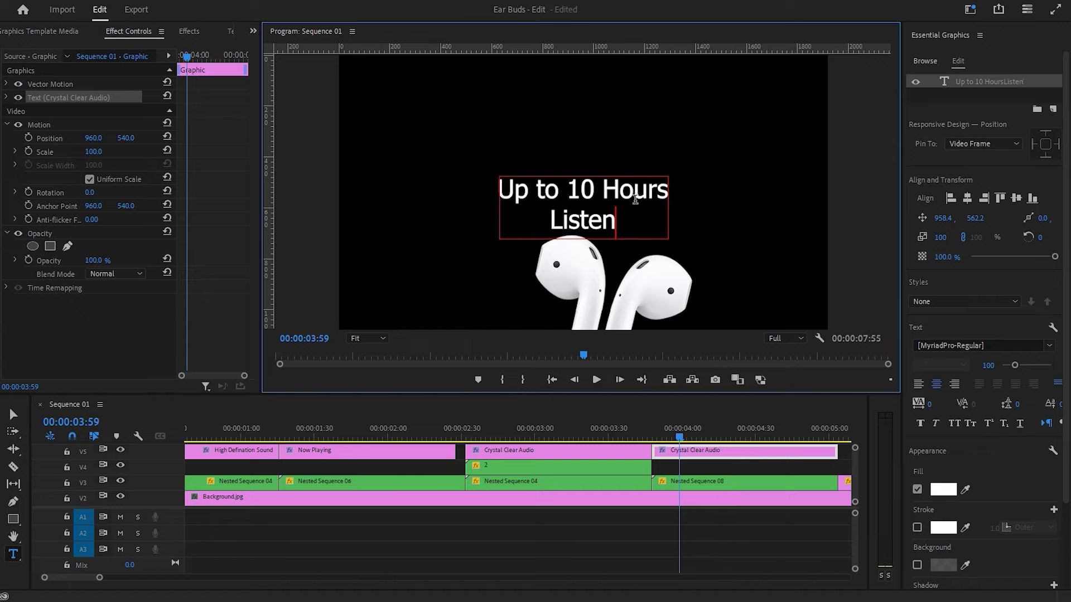
text(istening Time)
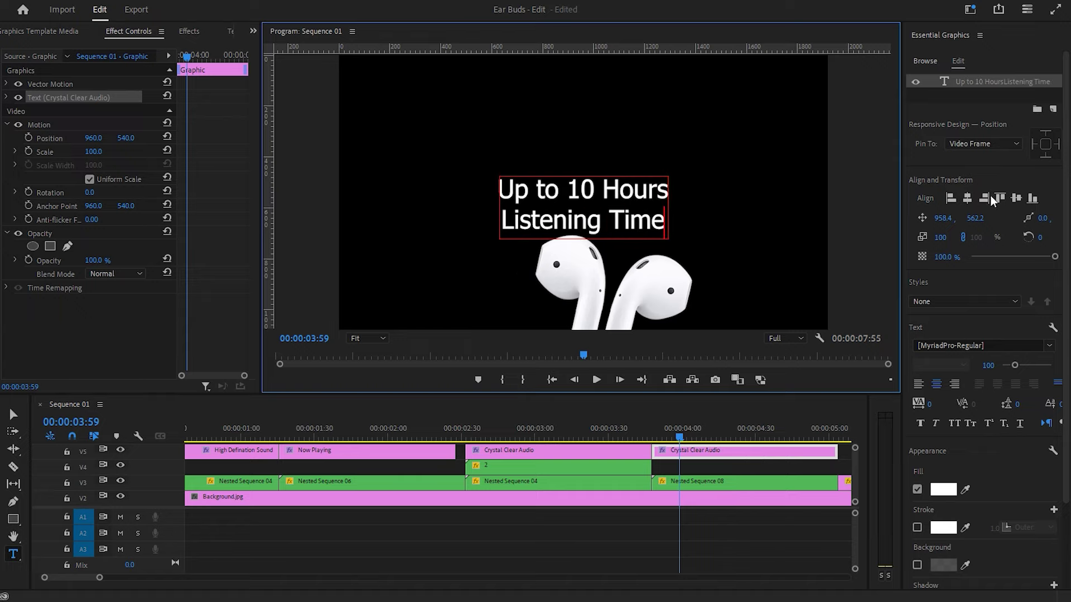
Centre the listening-time title, then move it to the upper left and preview
click(968, 205)
click(1016, 199)
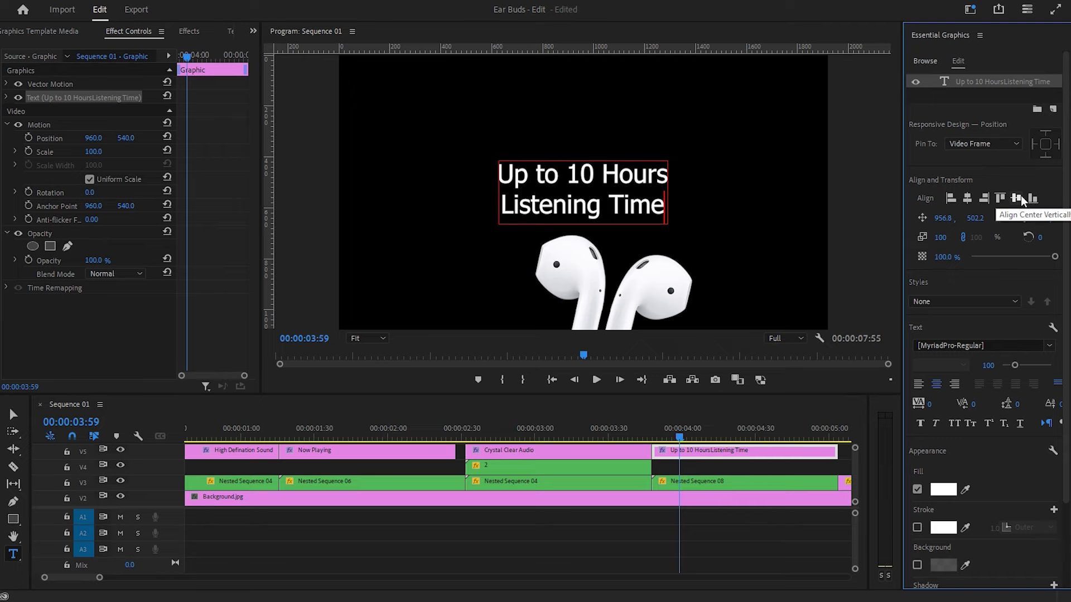
click(16, 414)
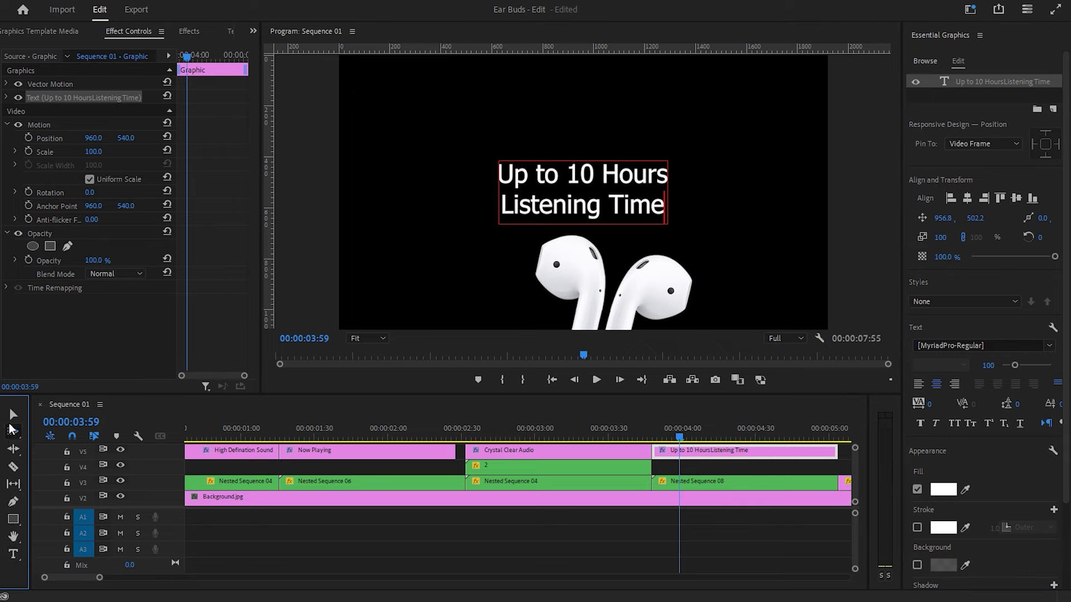
drag(605, 216, 460, 207)
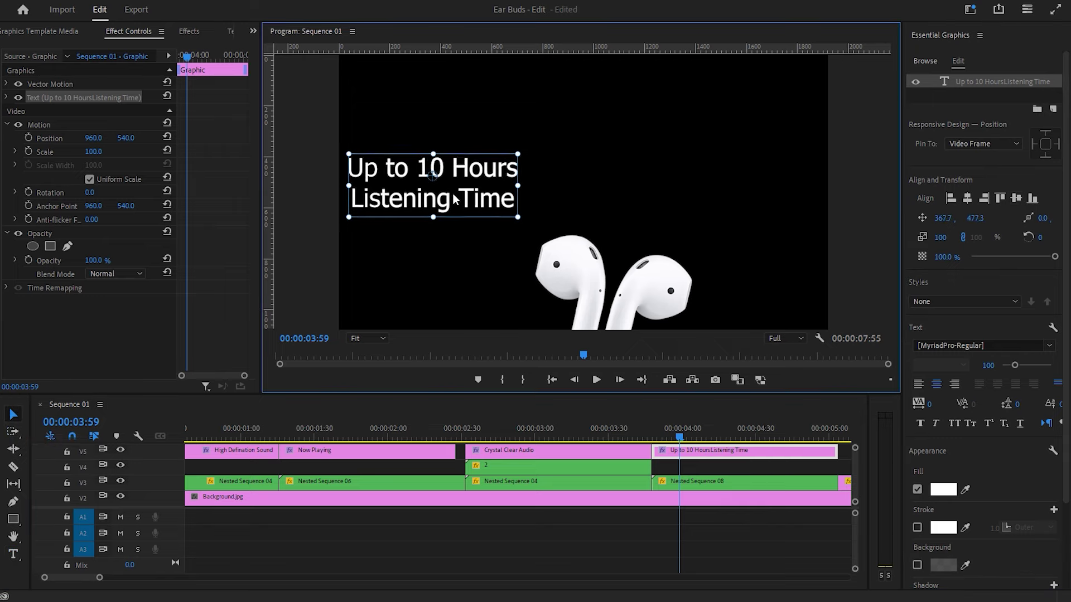
click(795, 545)
drag(728, 434, 445, 446)
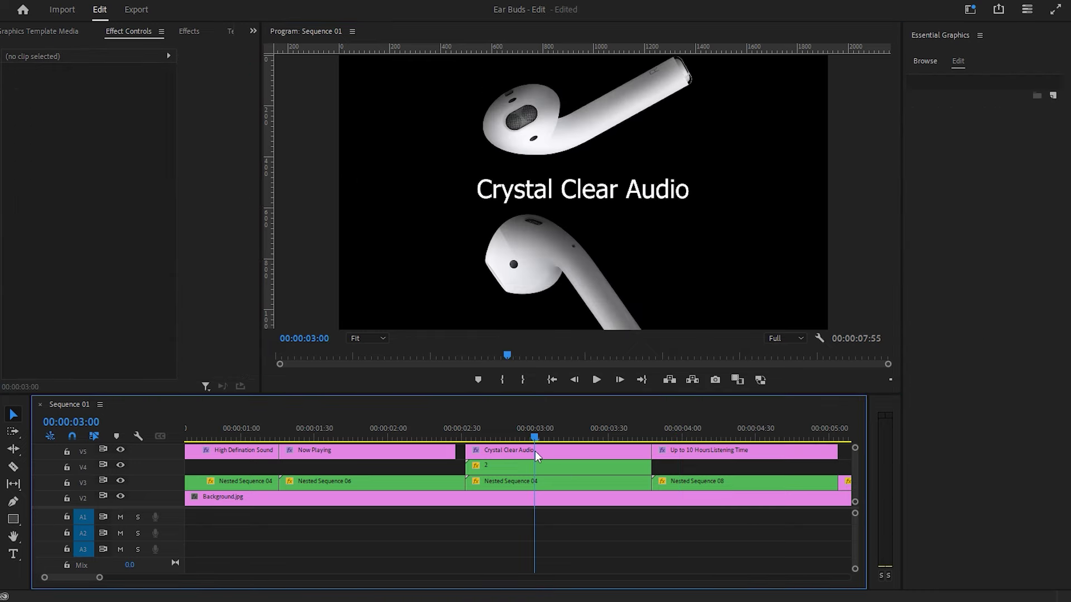
Copy the listening-time title later on V5 and move its text right of the earbud case
mouse_move(348, 452)
mouse_down()
mouse_move(534, 458)
mouse_move(510, 440)
mouse_up()
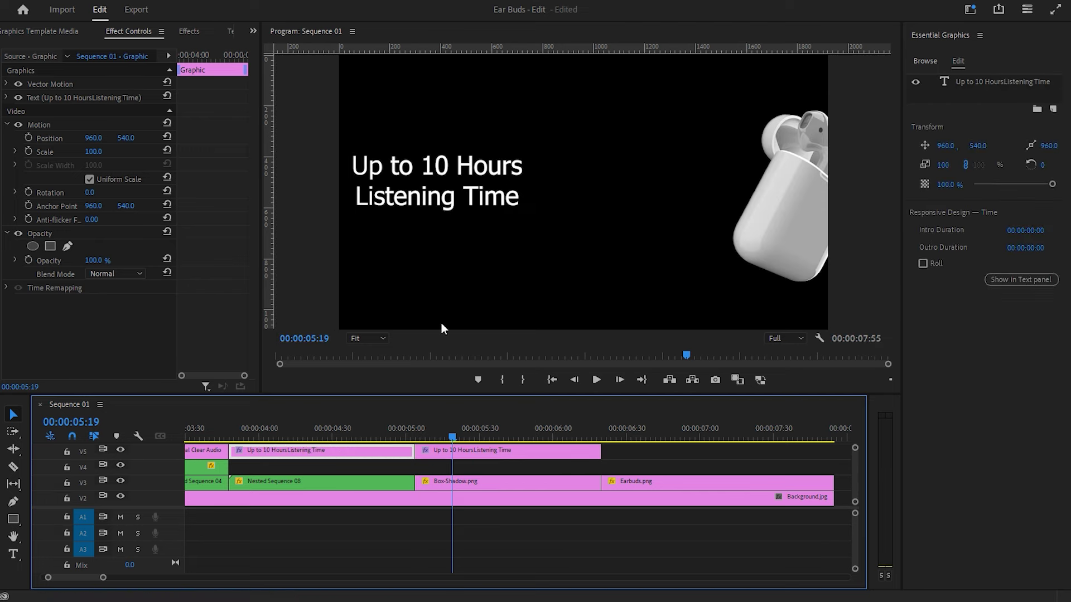
drag(450, 437, 552, 438)
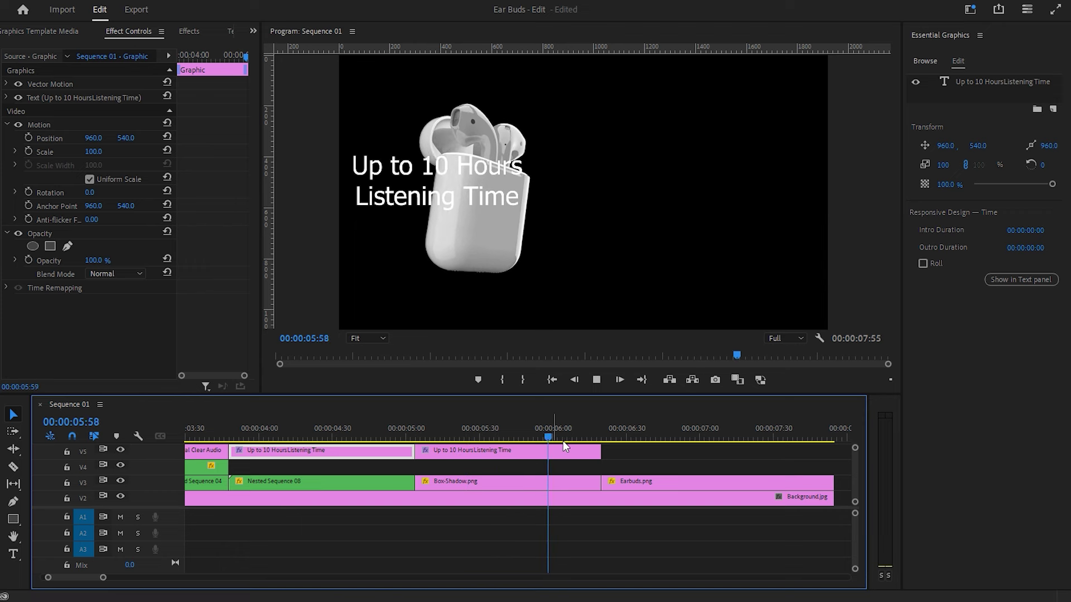
click(441, 195)
drag(423, 192, 722, 215)
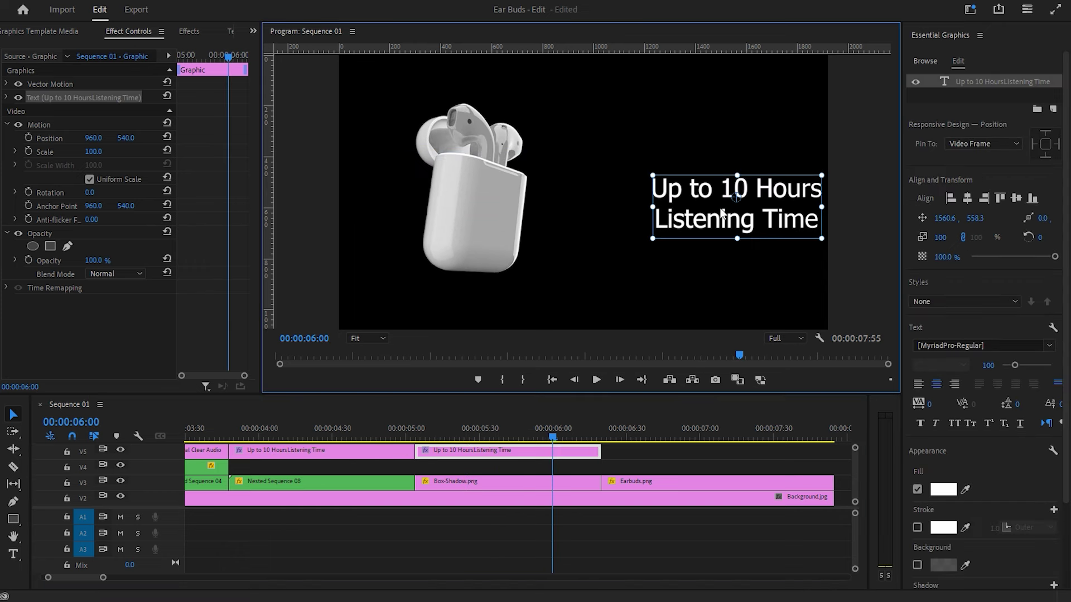
Retype the copy as 'Noise Cancellation' and nudge it into position
double_click(722, 215)
key(ctrl+a)
text(N)
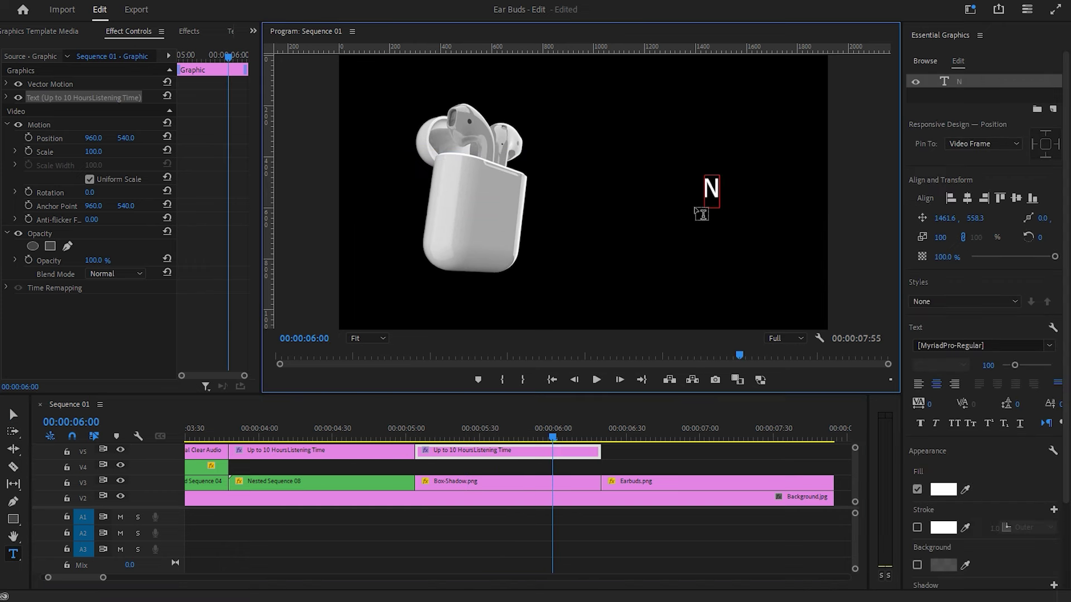
text(oise Canc)
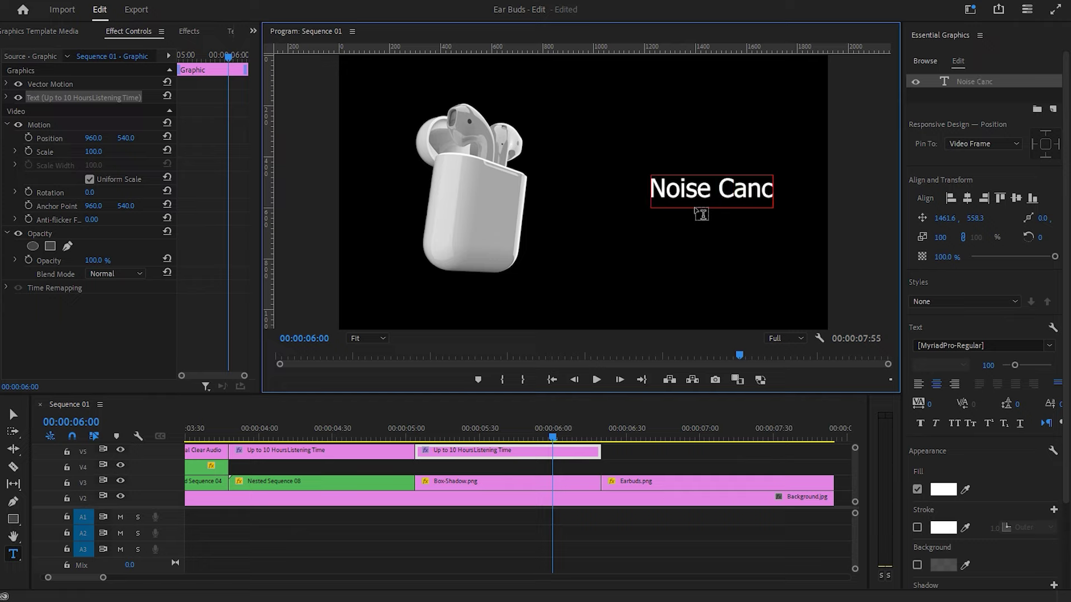
text(ellation)
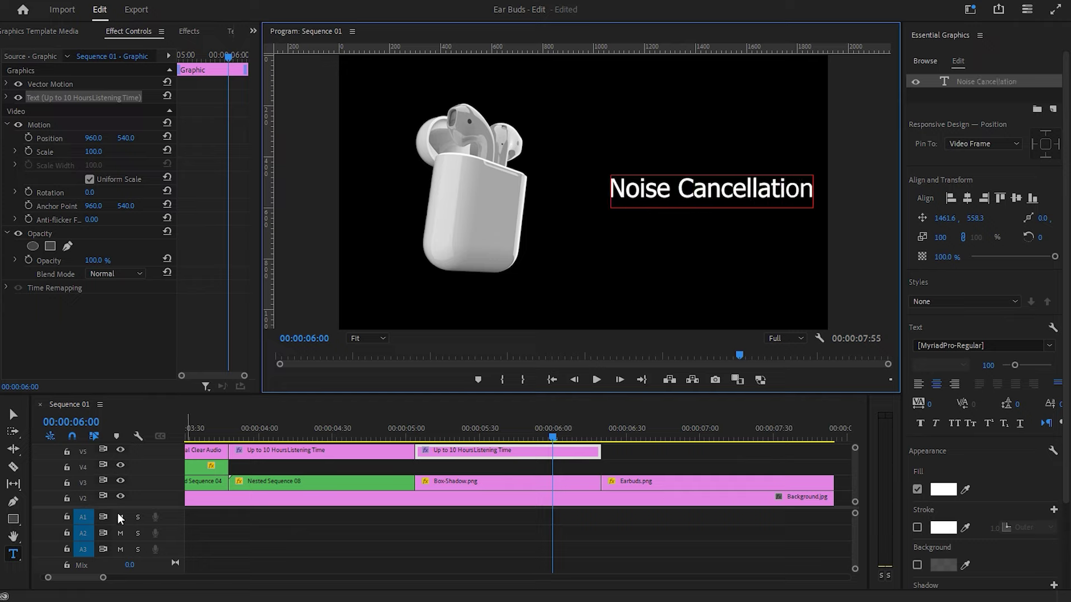
click(13, 421)
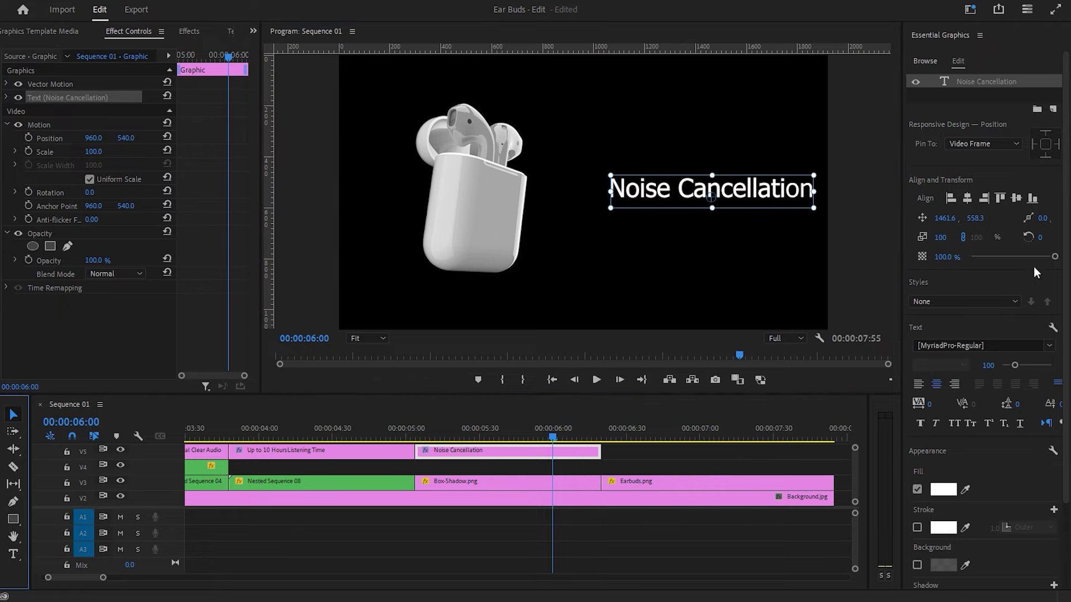
drag(764, 191, 766, 197)
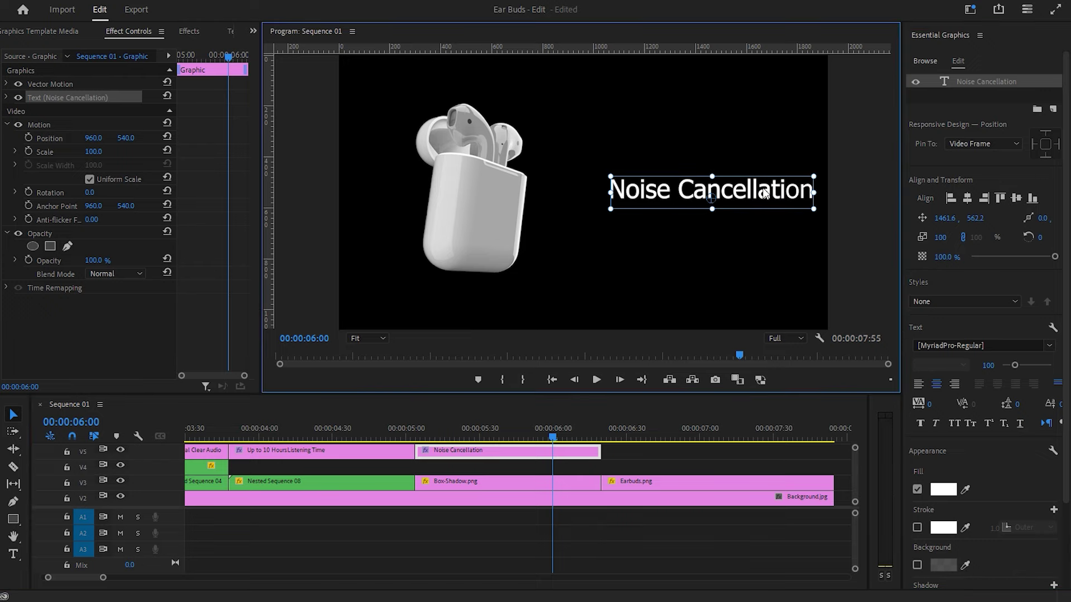
click(1016, 199)
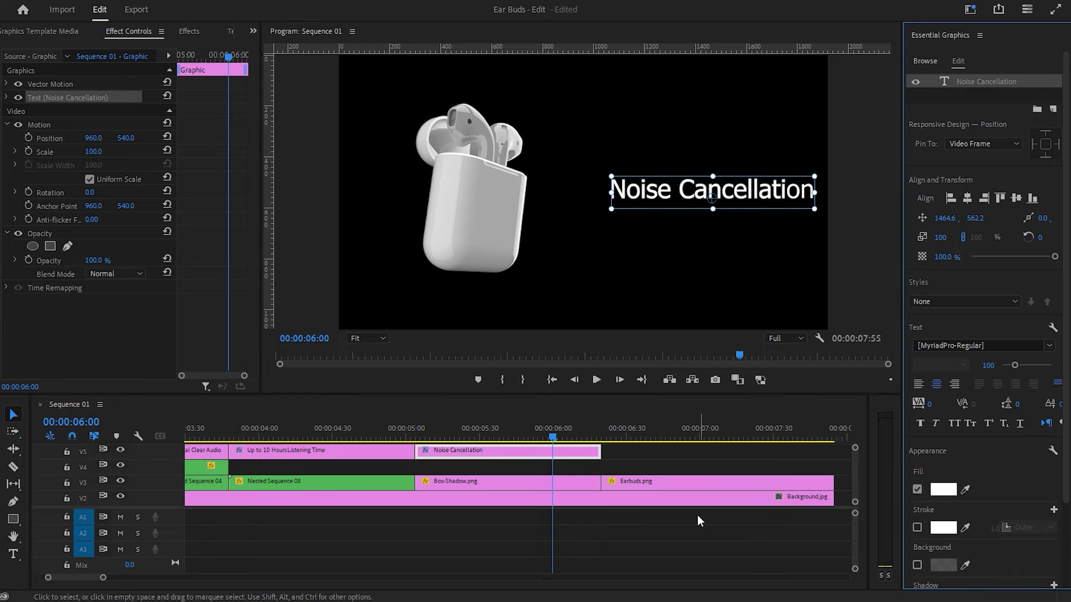
click(697, 515)
Ripple-delete the gap before the Noise Cancellation clip so it shifts left
mouse_move(558, 434)
mouse_down()
mouse_move(524, 434)
mouse_move(785, 456)
mouse_up()
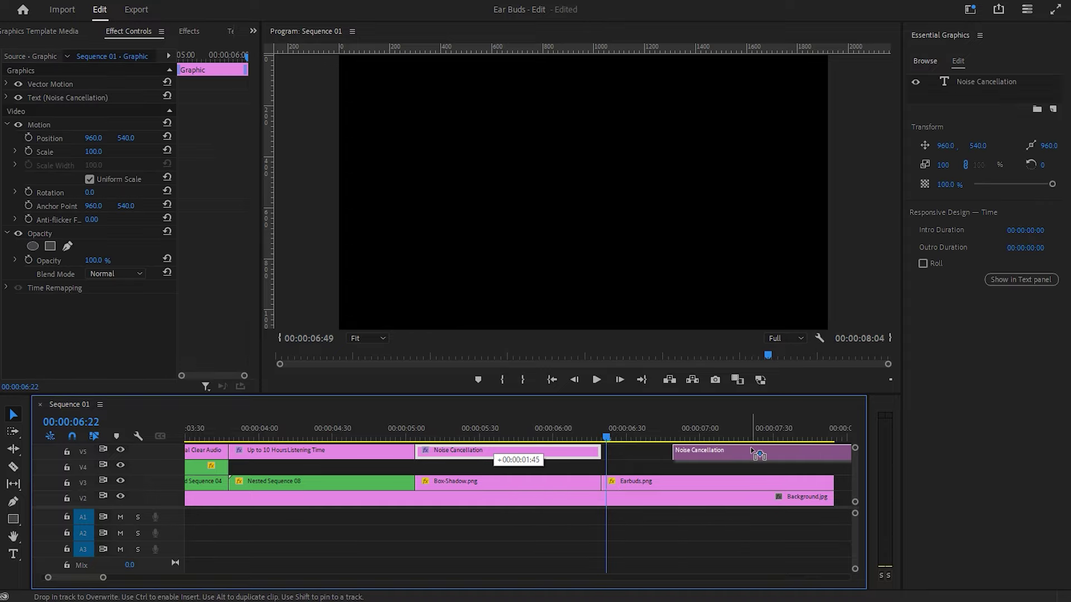
right_click(661, 452)
click(656, 457)
drag(644, 437, 692, 450)
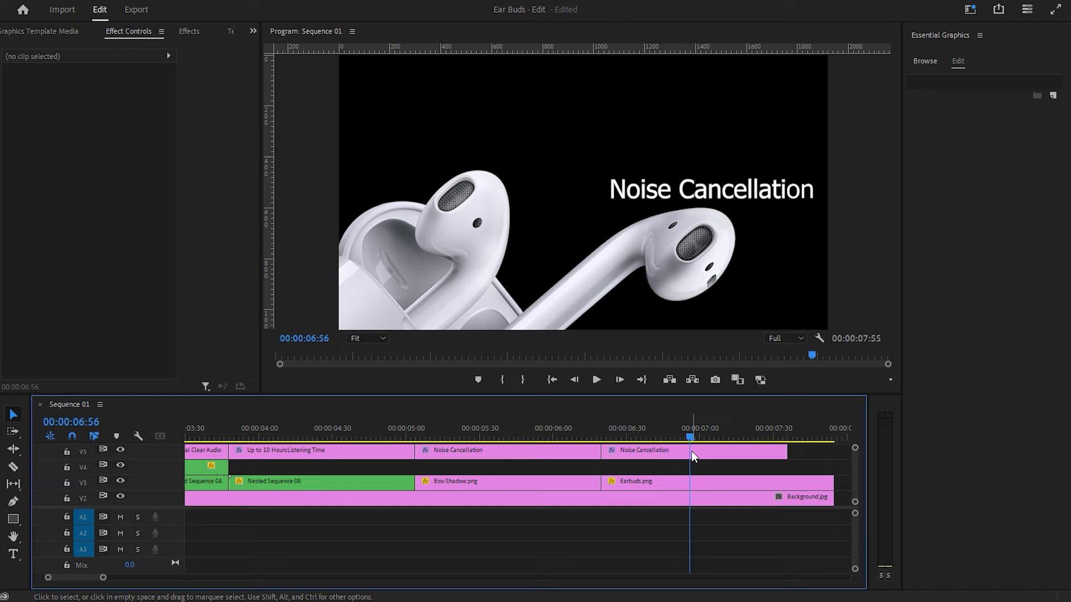
Open the Motion Graphics Template Media bin and delete the extra Noise Cancellation clip
click(252, 31)
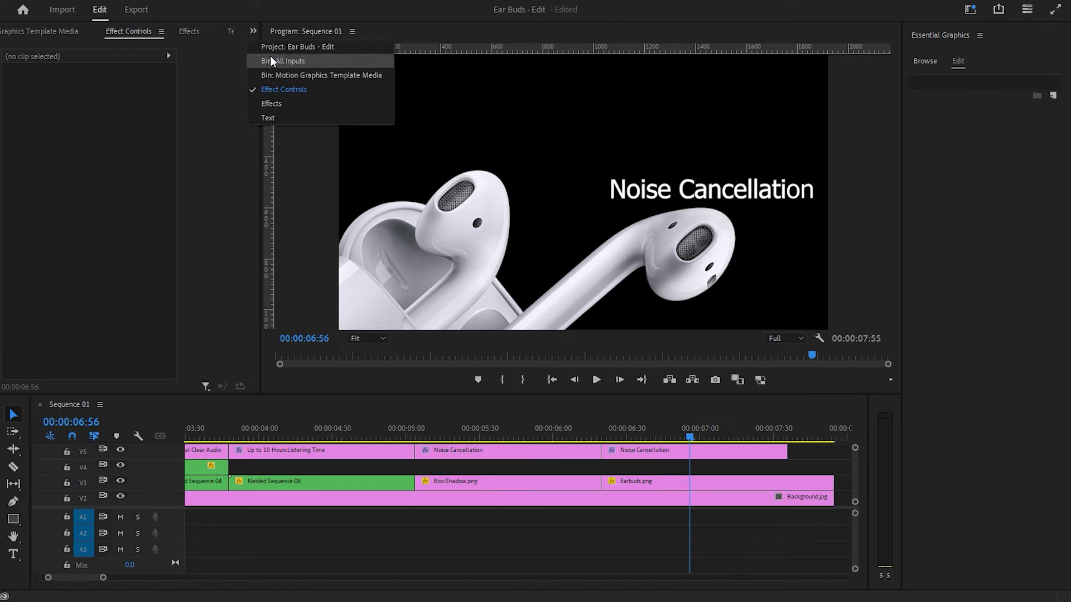
click(270, 55)
scroll(246, 247, down, 2)
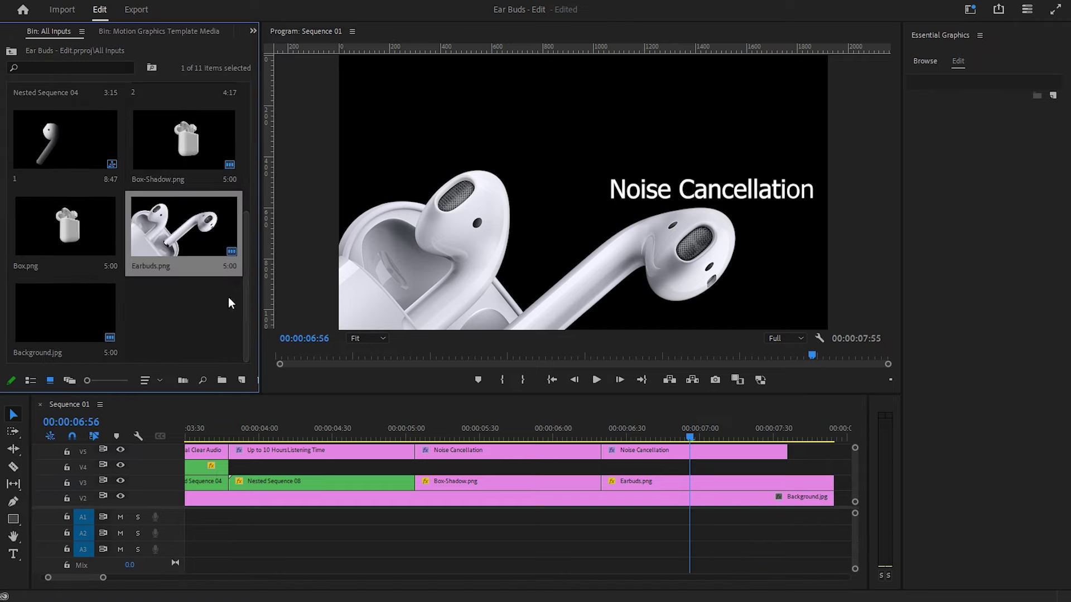
click(9, 52)
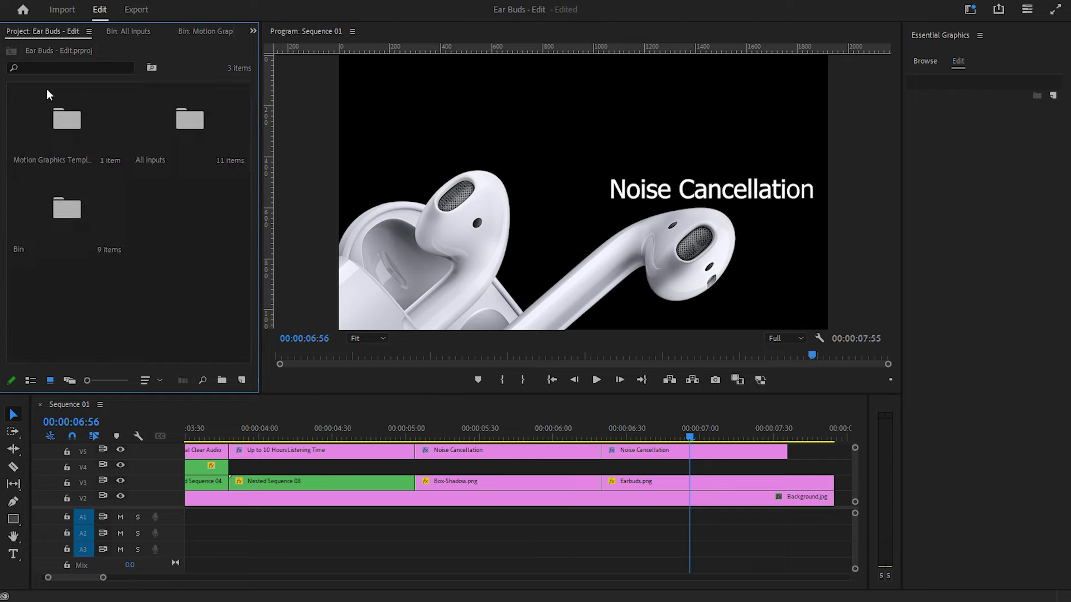
double_click(60, 118)
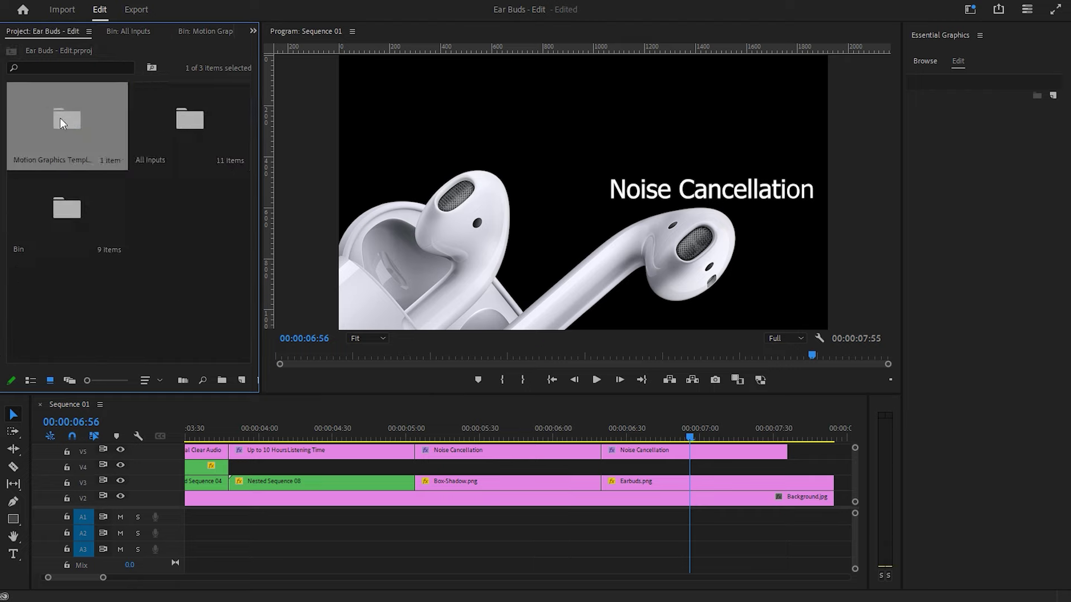
click(686, 449)
key(Delete)
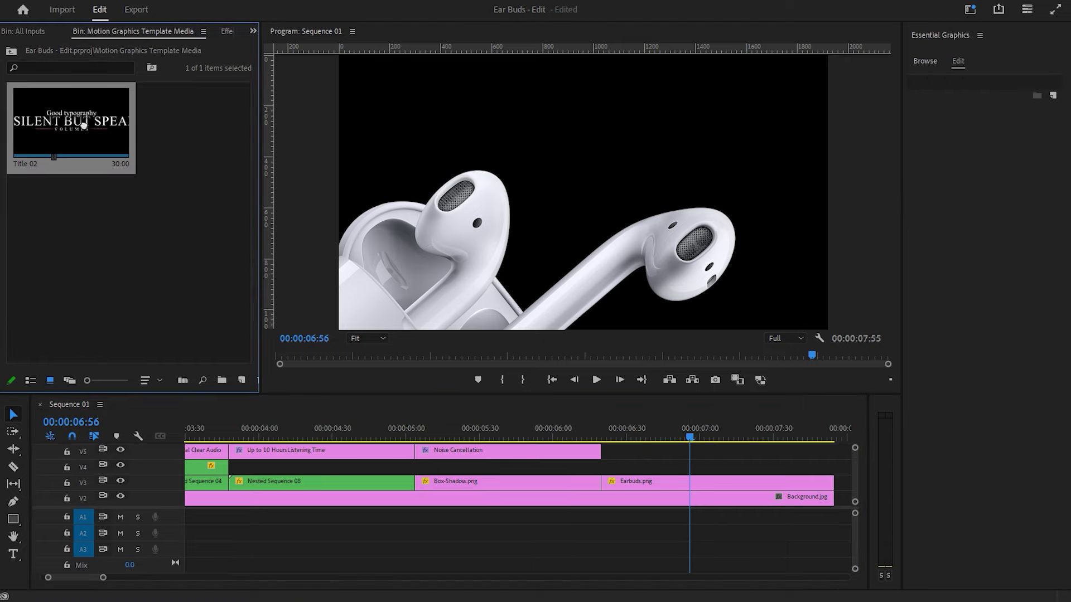
Place the Title 02 template on V5 after Noise Cancellation, at 6:32
mouse_move(577, 407)
mouse_down()
mouse_move(666, 455)
mouse_move(608, 449)
mouse_up()
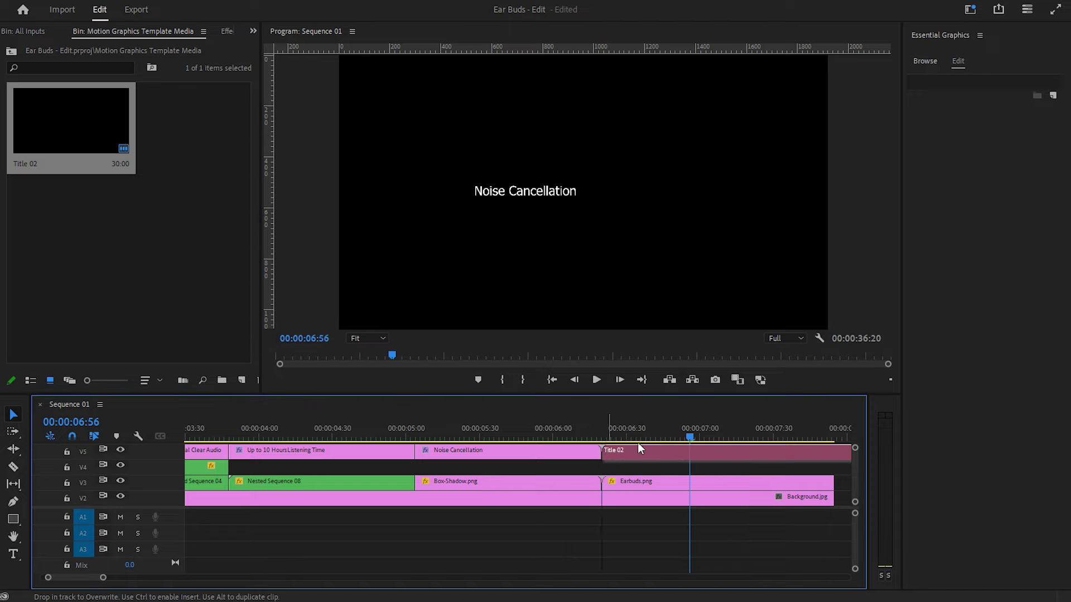
click(630, 437)
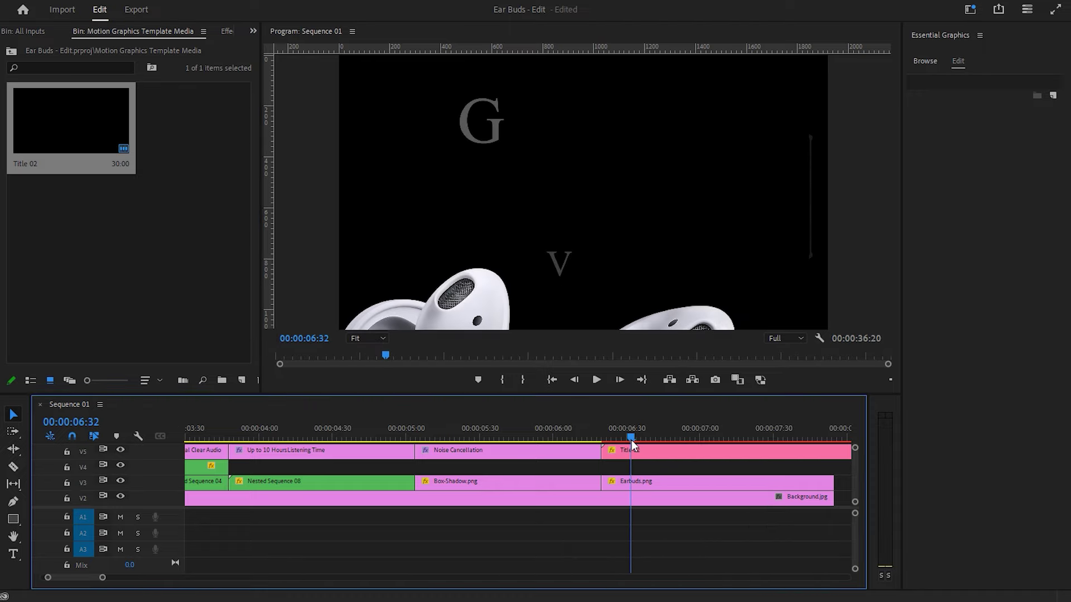
click(629, 208)
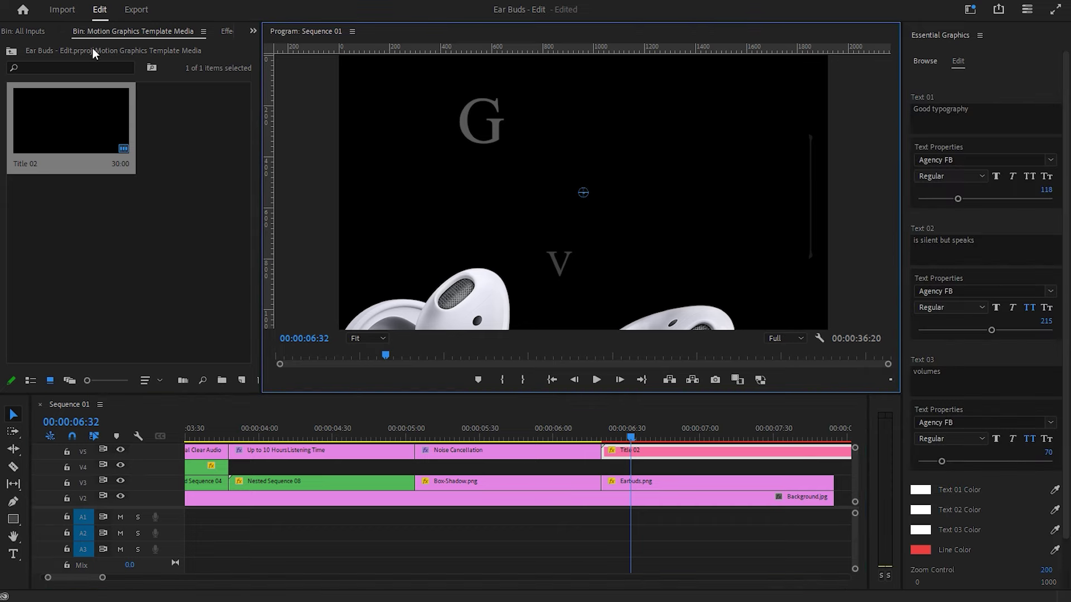
Set Title 02's Motion scale to 50 and play the sequence to preview it
click(252, 32)
click(273, 89)
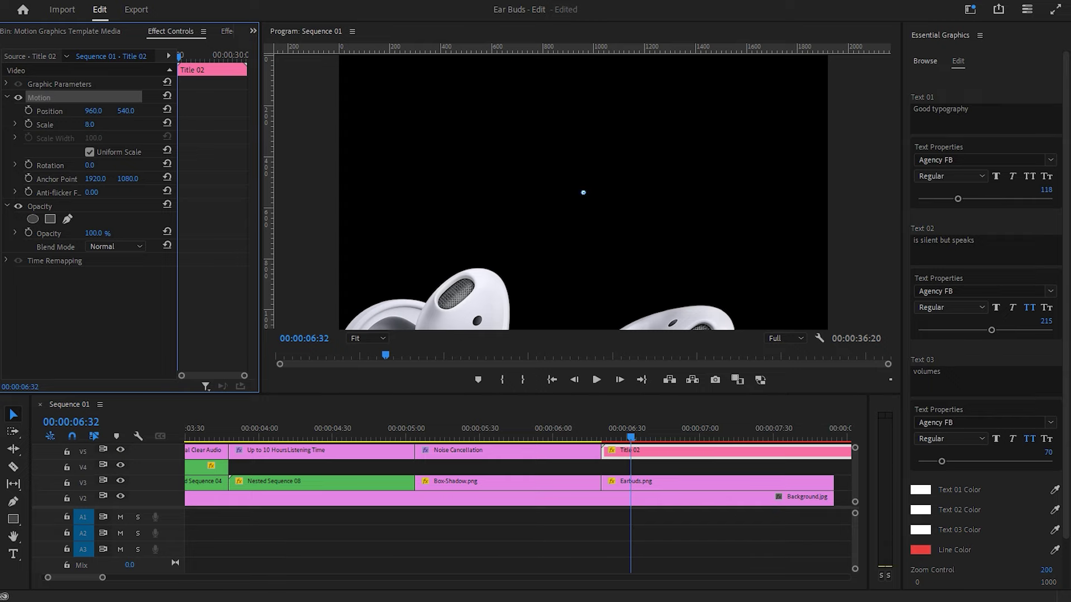
drag(91, 125, 96, 124)
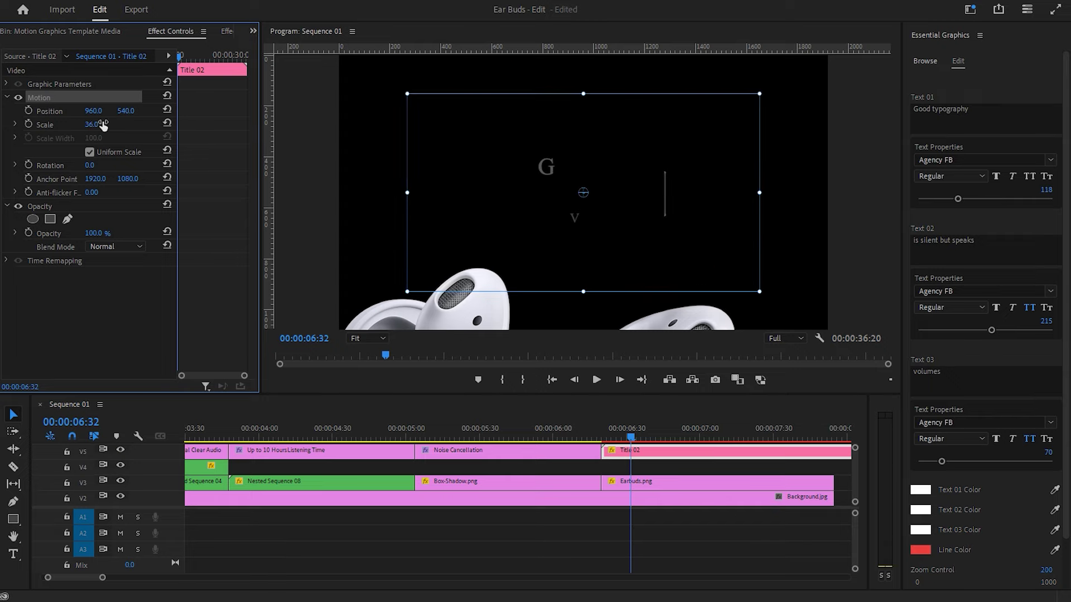
text(0)
key(Return)
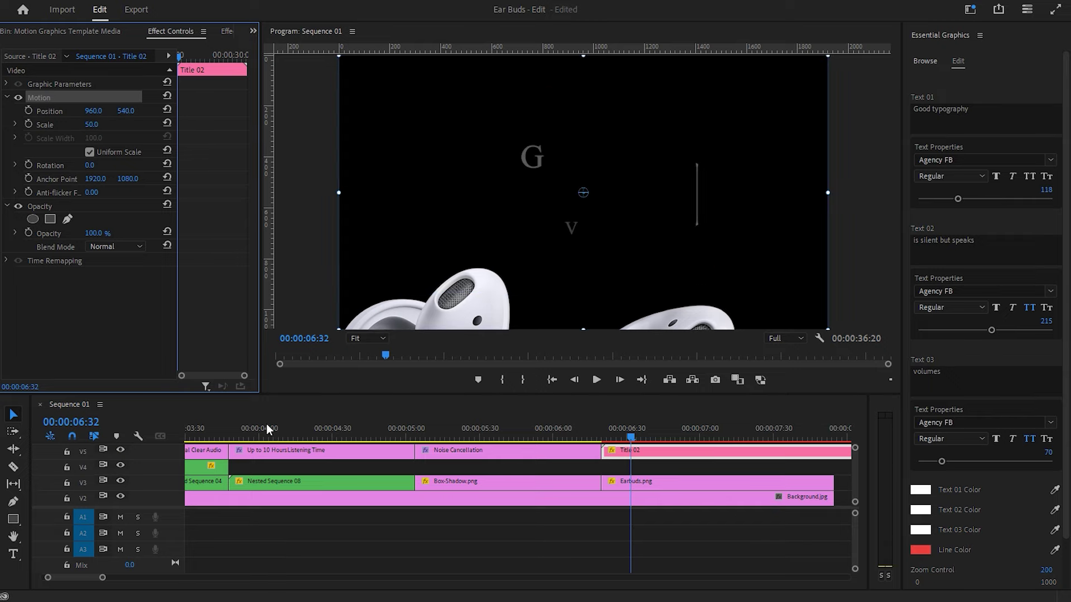
click(451, 566)
key(space)
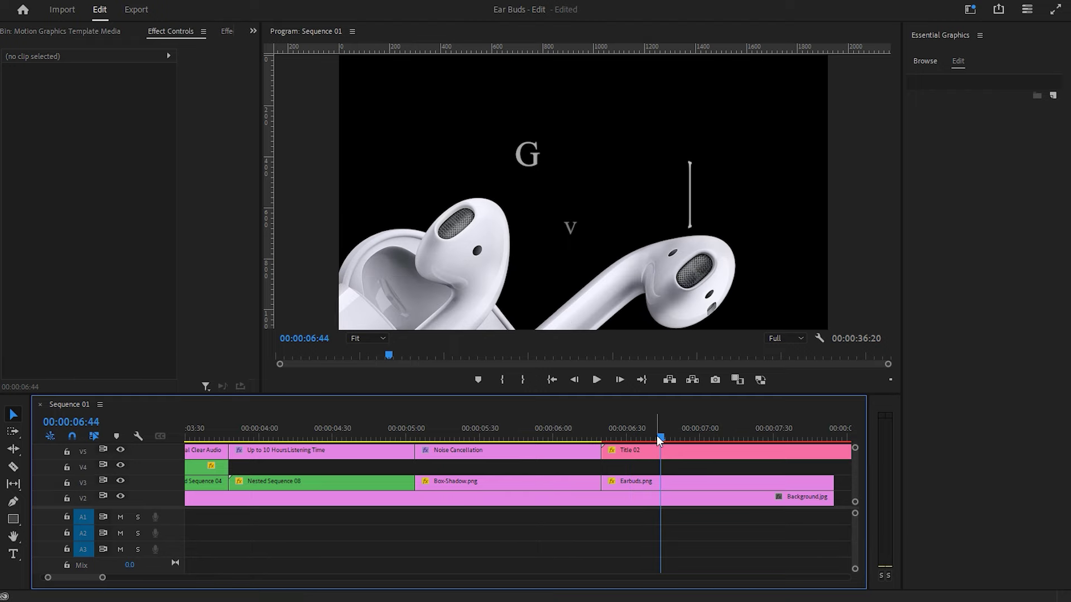
Replace Title 02's Text 01 with BRANDED and Text 02 with EARBUDS, then preview
click(677, 455)
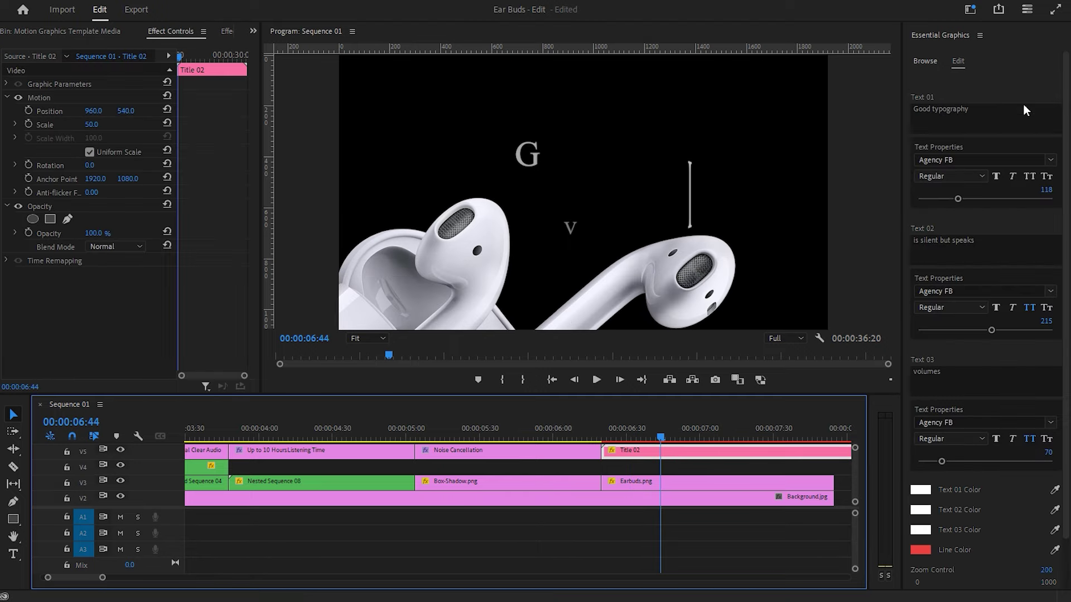
click(1015, 109)
text(BRANDED)
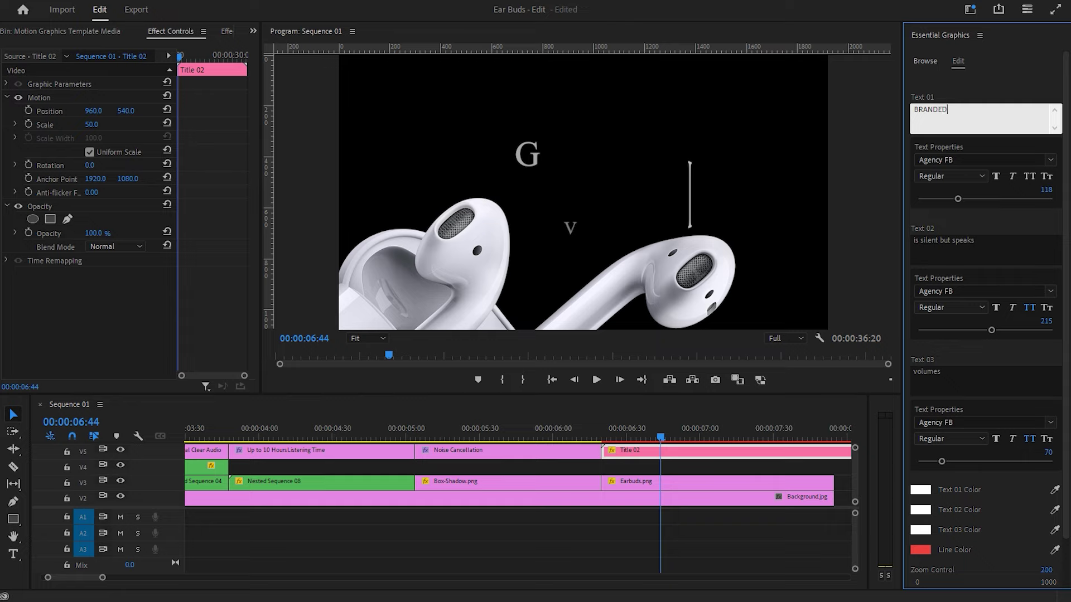
click(981, 243)
text(EARBUDS)
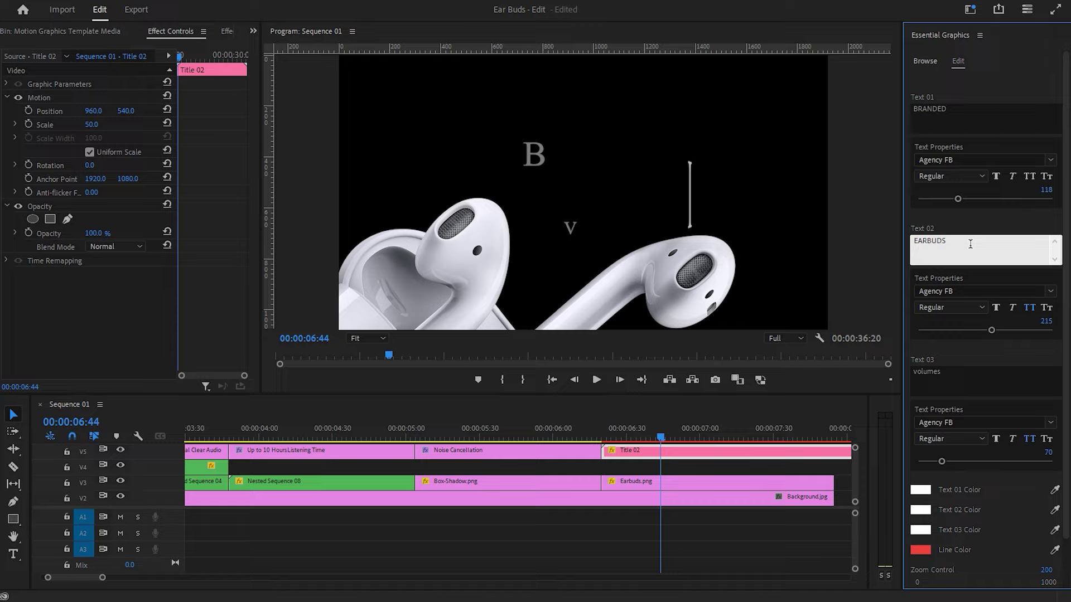
click(681, 527)
drag(667, 435, 601, 438)
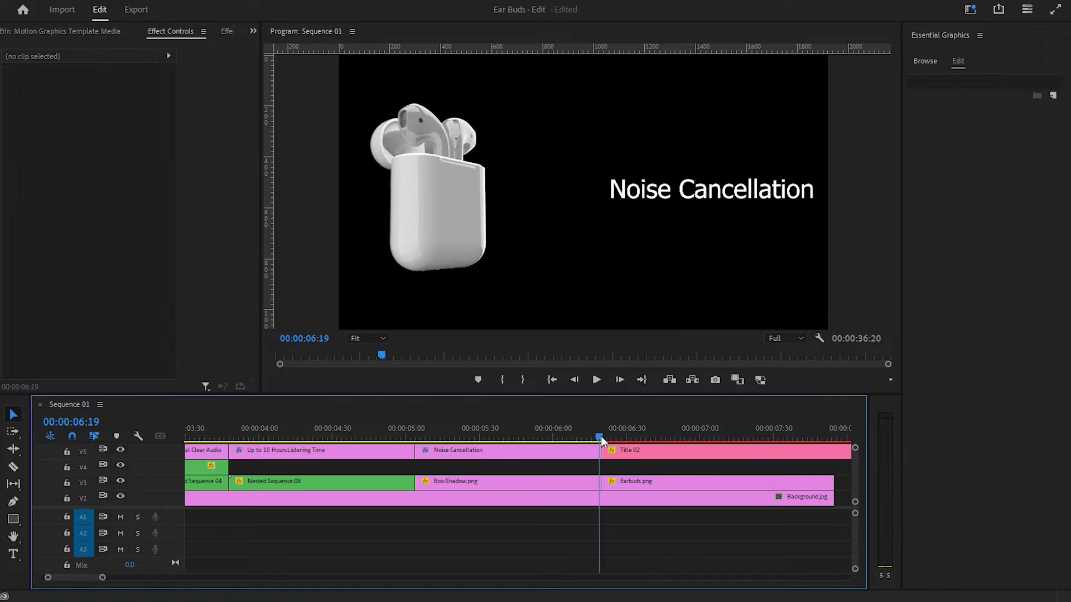